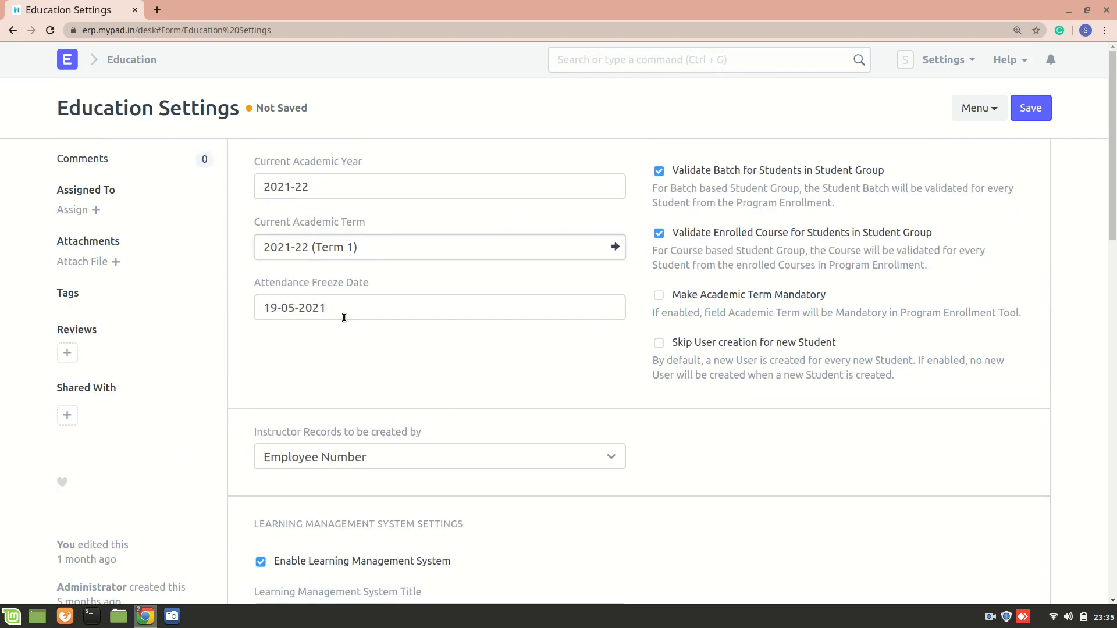
Step: Check the Attendance Freeze Date in its calendar and save the Education Settings
{"action": "left_click", "coordinate": [369, 307]}
{"action": "left_click", "coordinate": [173, 272]}
{"action": "left_click", "coordinate": [339, 306]}
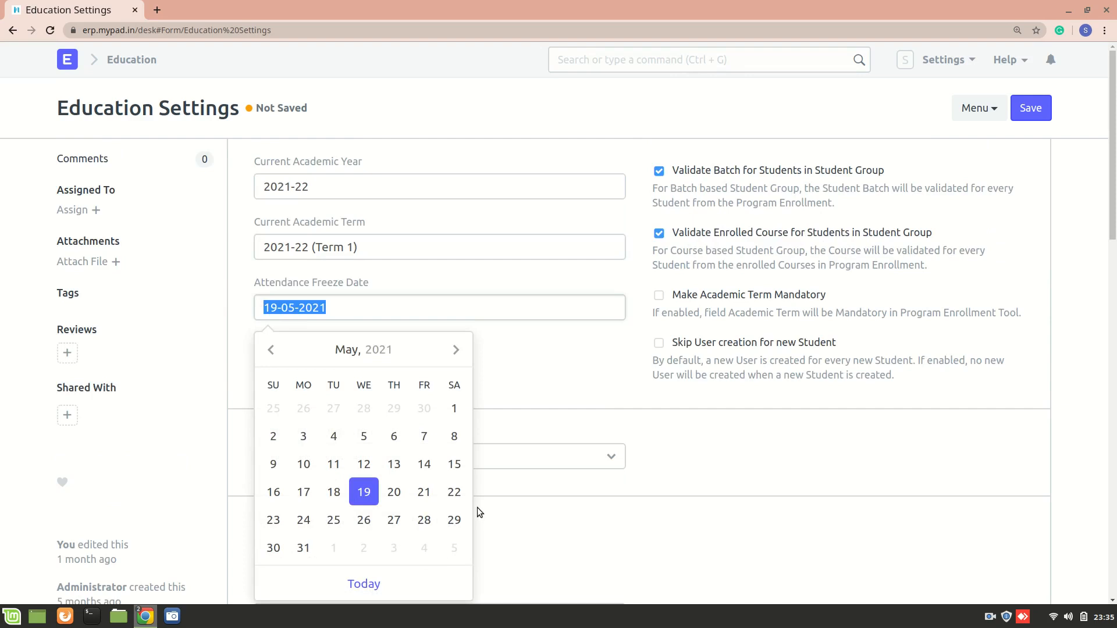
{"action": "left_click", "coordinate": [524, 385]}
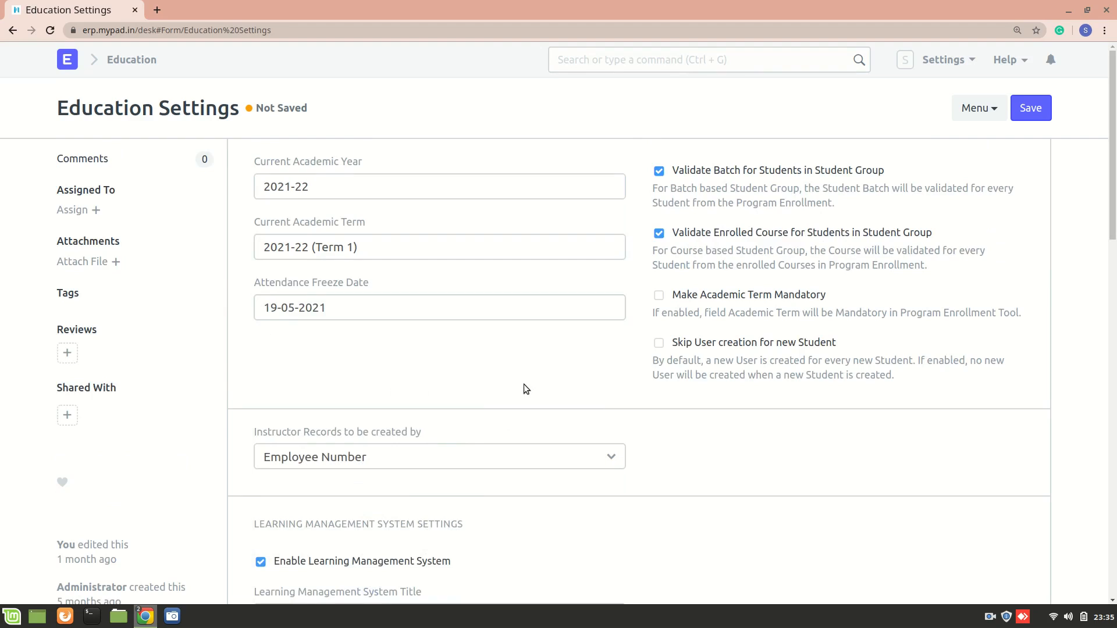
{"action": "key", "text": "ctrl+minus"}
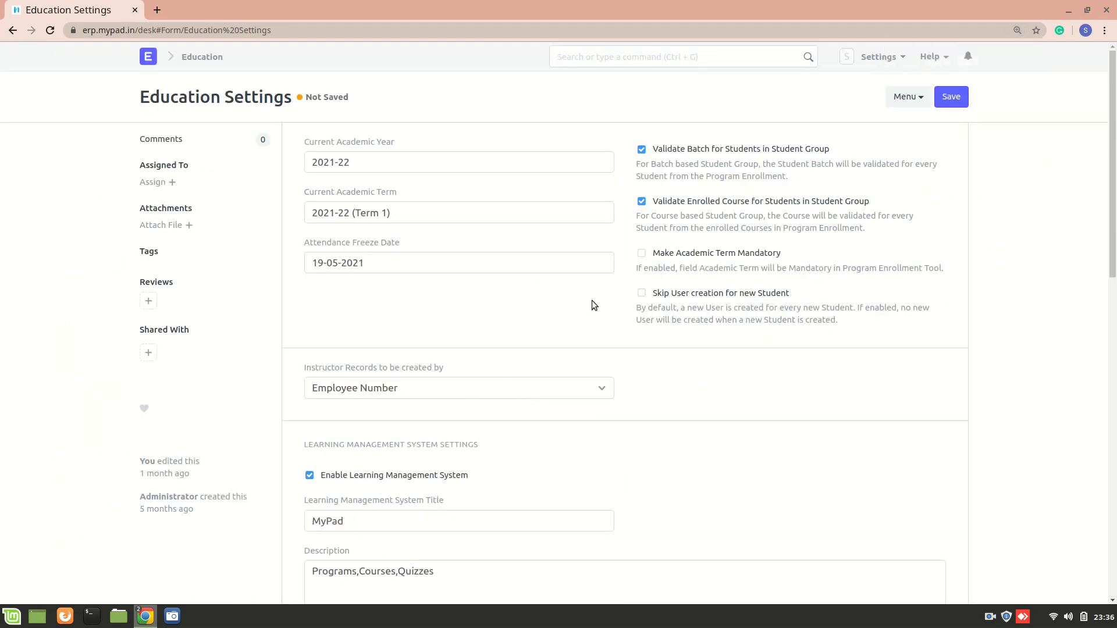
{"action": "left_click", "coordinate": [964, 102]}
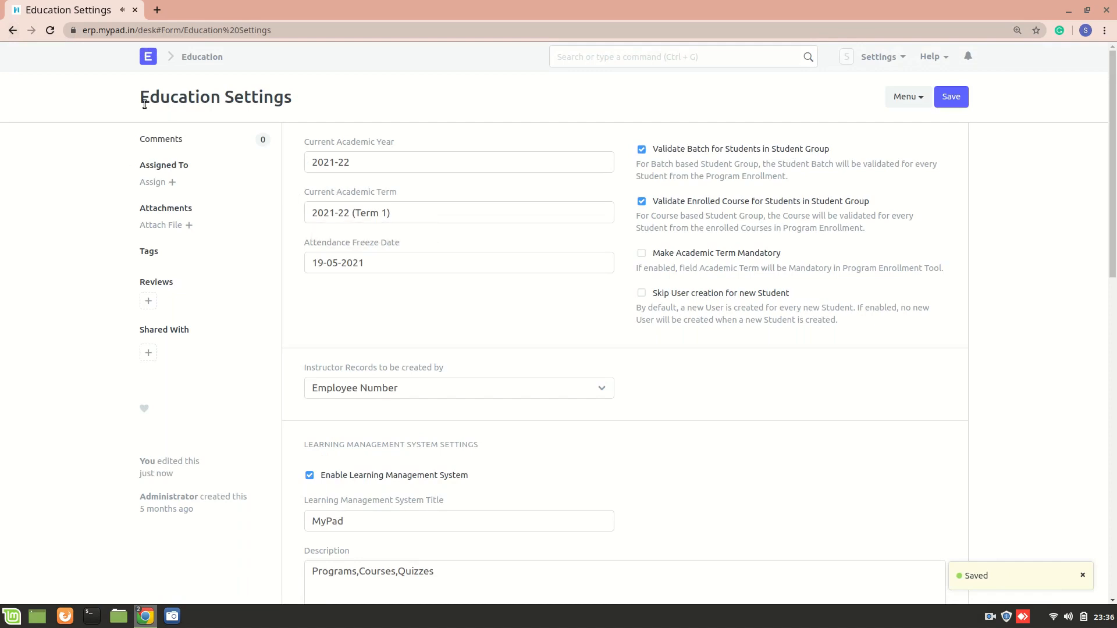
Step: Return to the Education workspace and open the Program list from its masters
{"action": "left_click", "coordinate": [13, 30]}
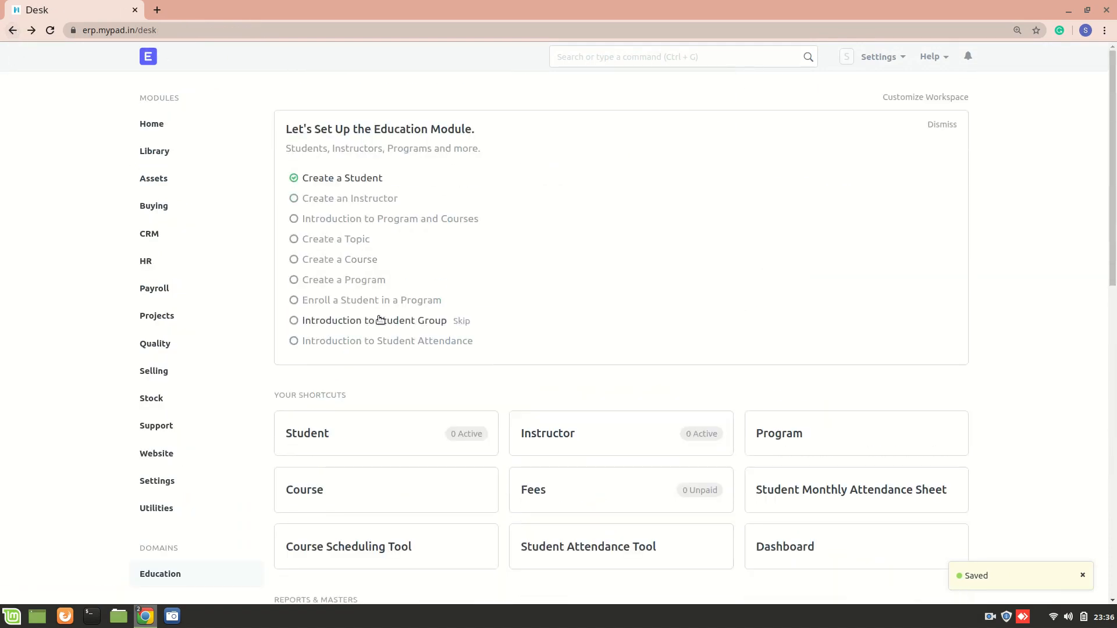
{"action": "scroll", "coordinate": [521, 442], "scroll_direction": "down", "scroll_amount": 4}
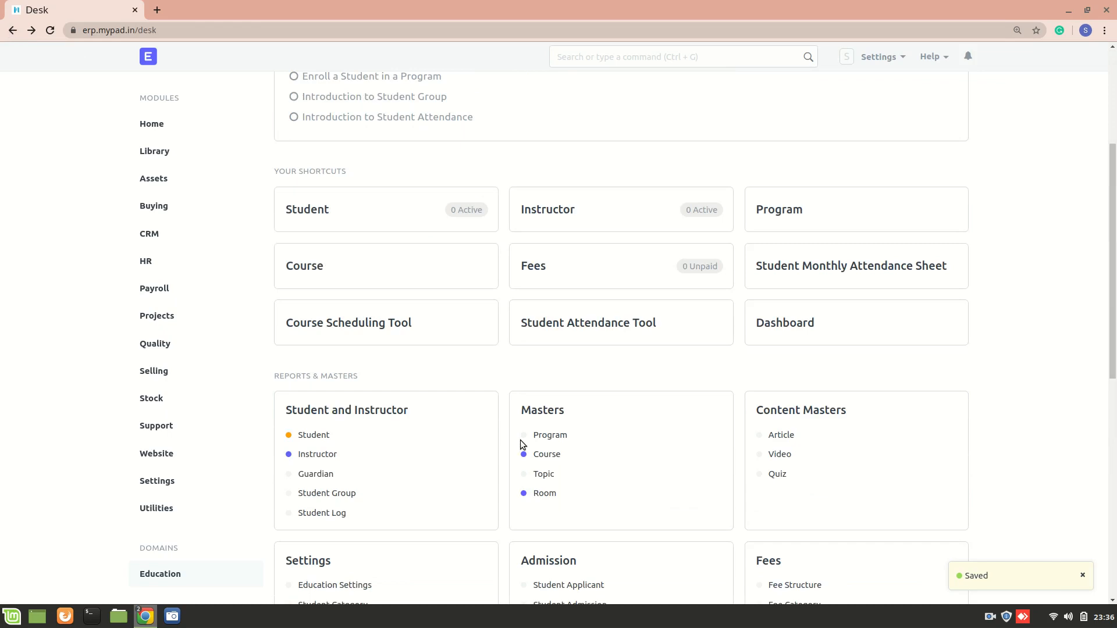
{"action": "scroll", "coordinate": [520, 440], "scroll_direction": "down", "scroll_amount": 3}
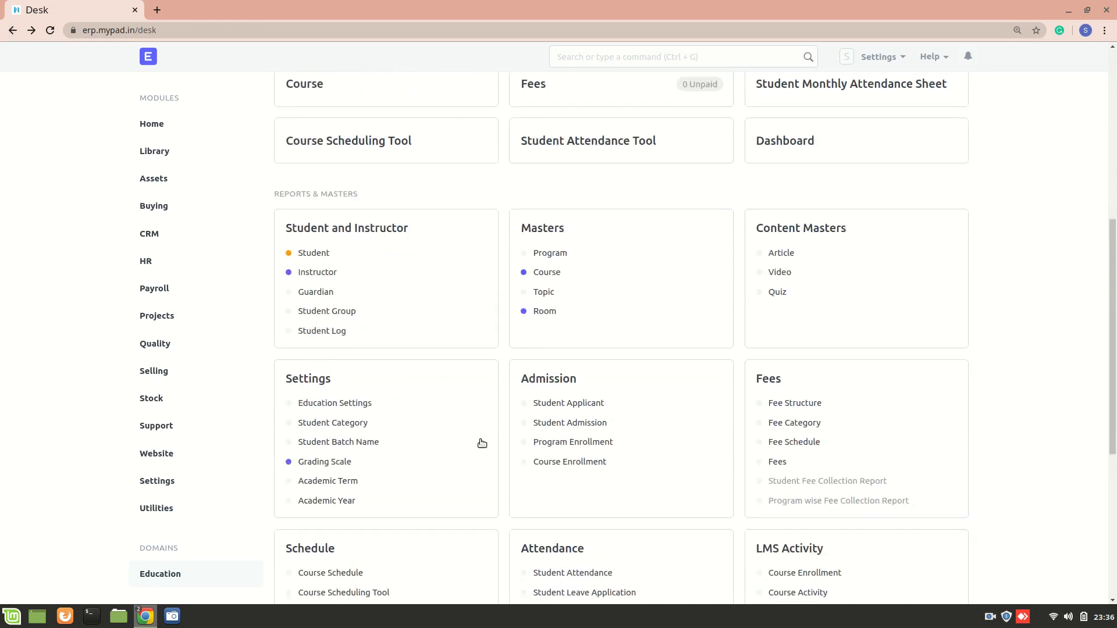
{"action": "scroll", "coordinate": [476, 366], "scroll_direction": "down", "scroll_amount": 1}
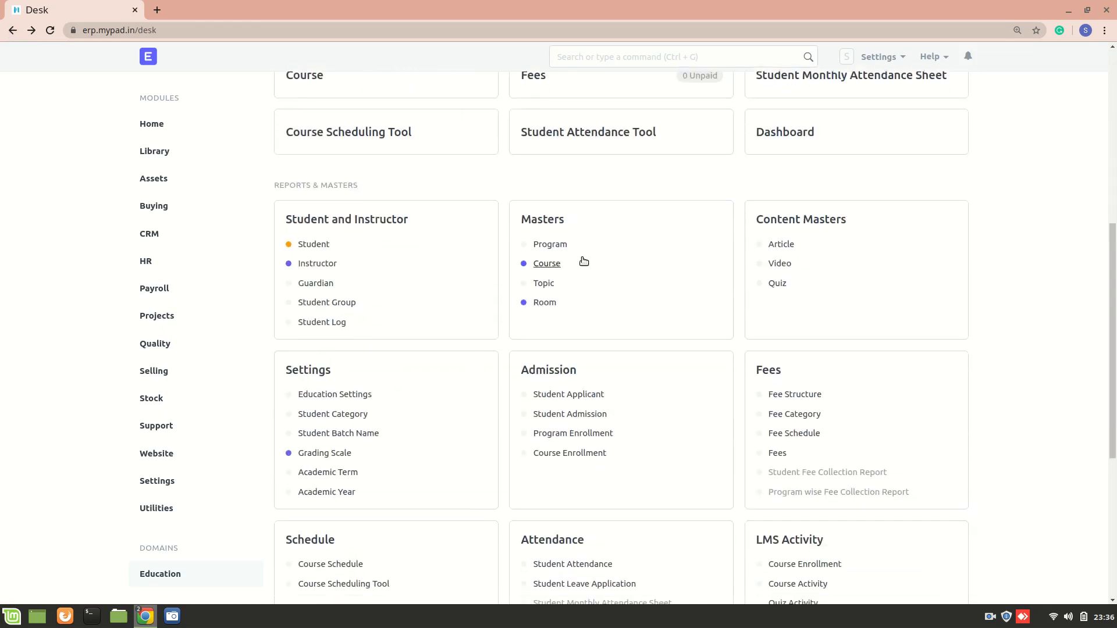
{"action": "left_click", "coordinate": [550, 245]}
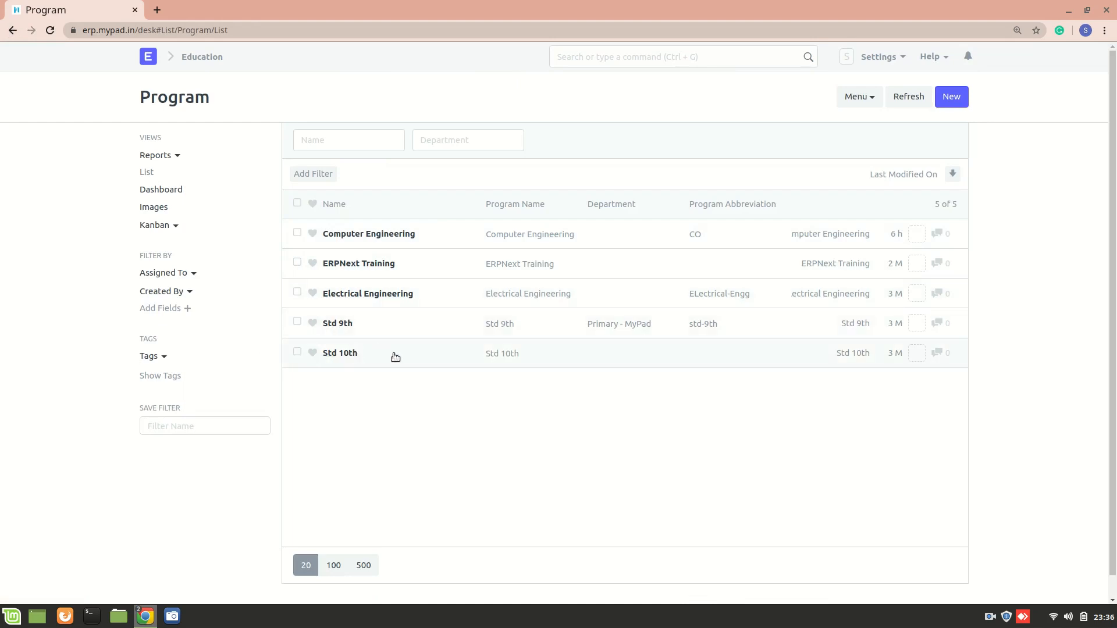
Step: Start a new program named "Std 5th/Grade 5" with the abbreviation "Std- 5th"
{"action": "left_click", "coordinate": [959, 96]}
{"action": "left_click", "coordinate": [398, 161]}
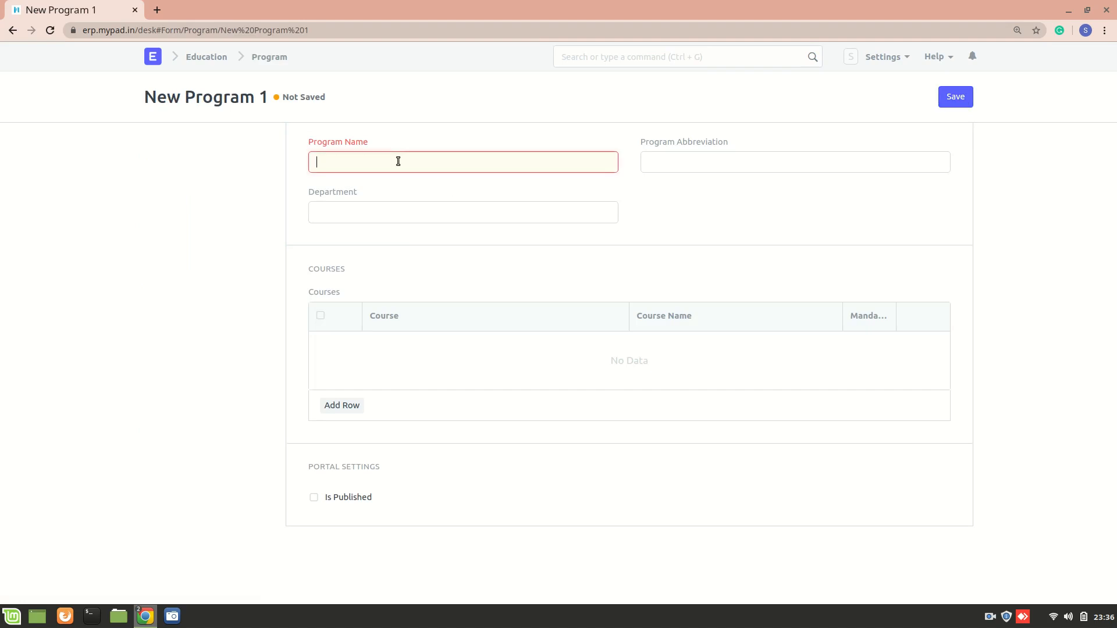
{"action": "type", "text": "Std 5th"}
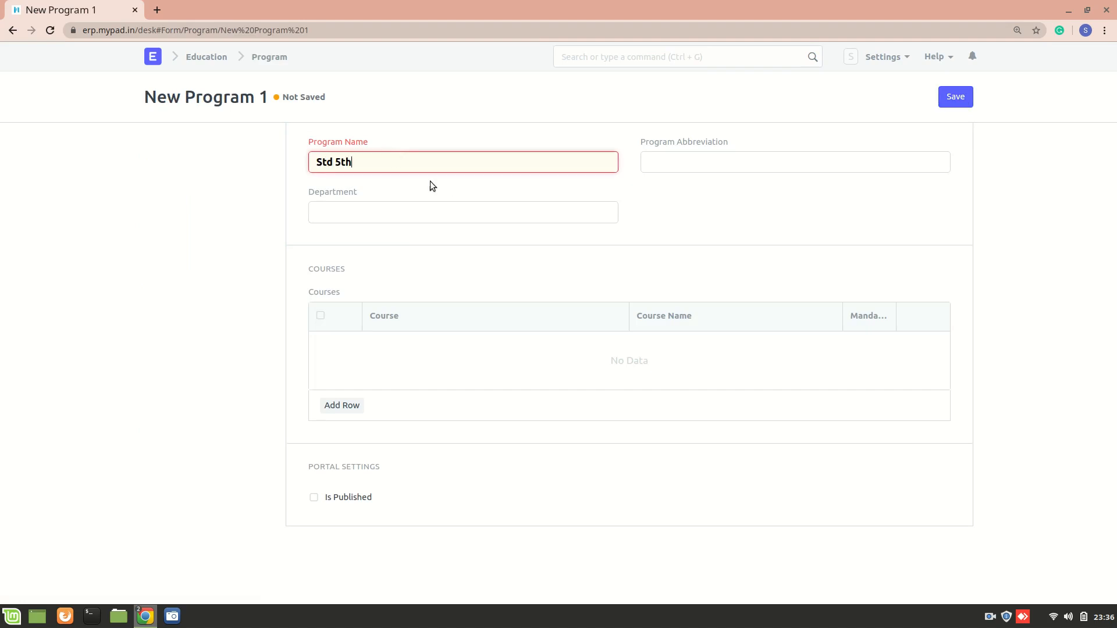
{"action": "type", "text": "/Grade 5"}
{"action": "left_click", "coordinate": [707, 161]}
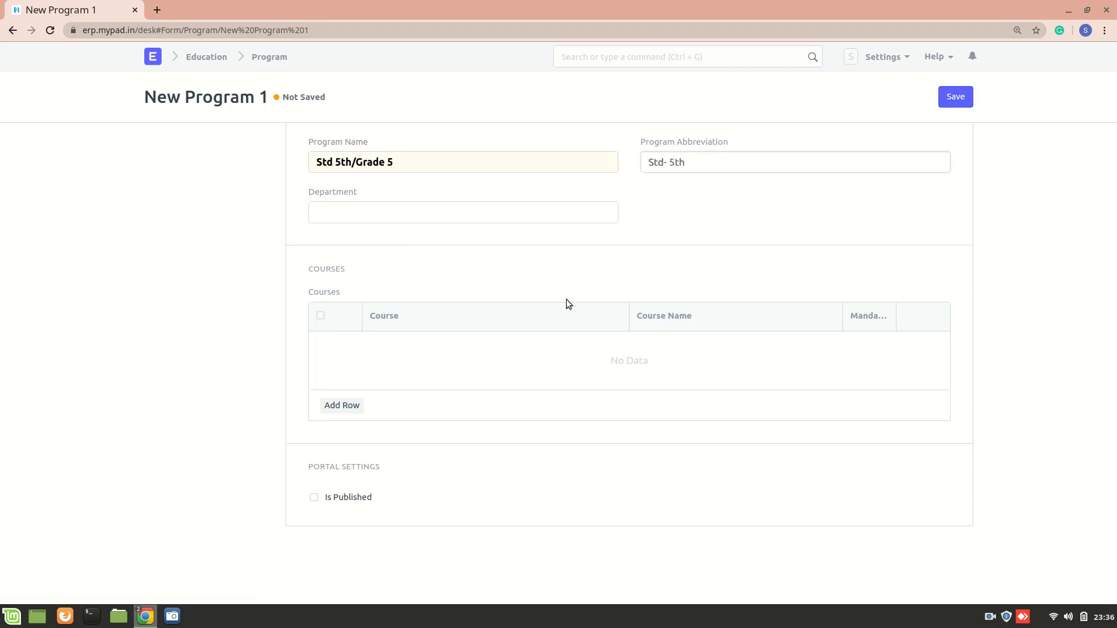
Step: Add English as the first course in the program's courses table
{"action": "left_click", "coordinate": [342, 407]}
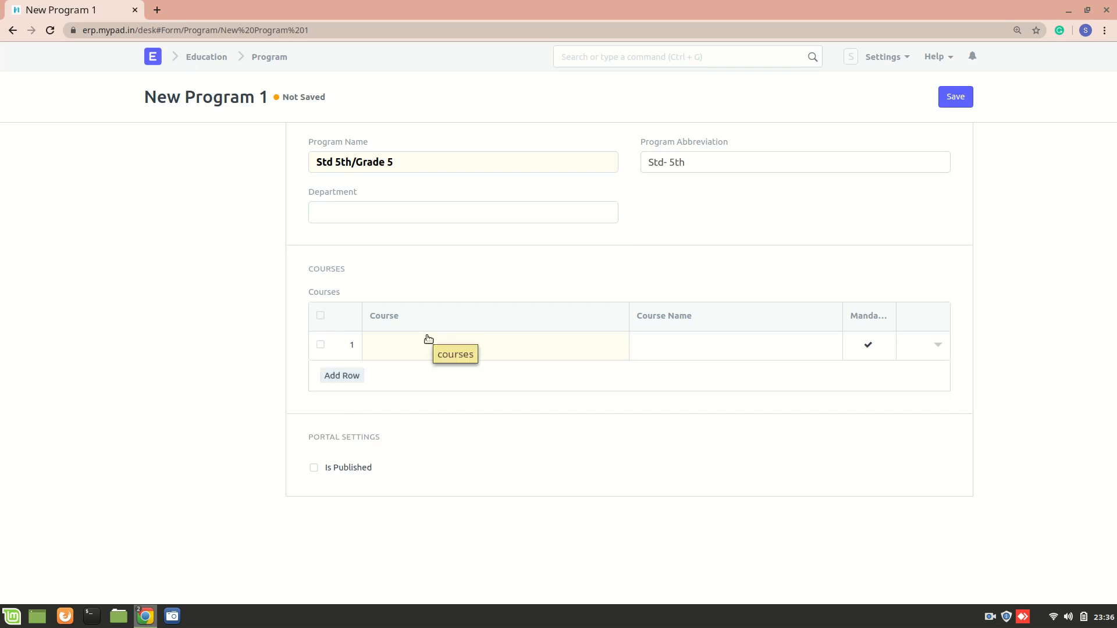
{"action": "left_click", "coordinate": [459, 343]}
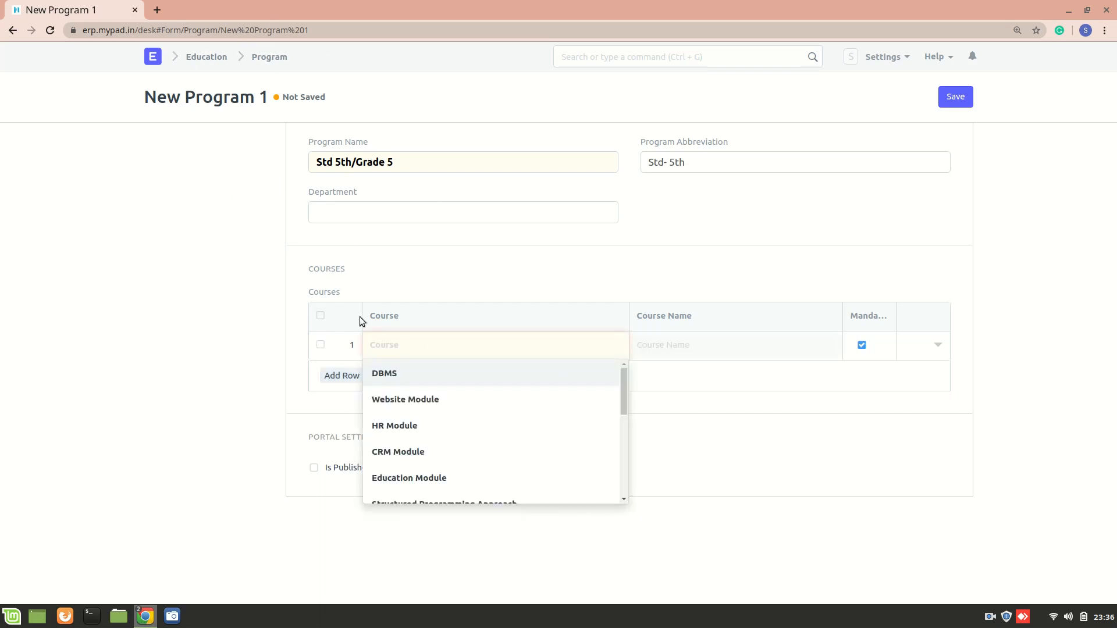
{"action": "scroll", "coordinate": [471, 468], "scroll_direction": "down", "scroll_amount": 5}
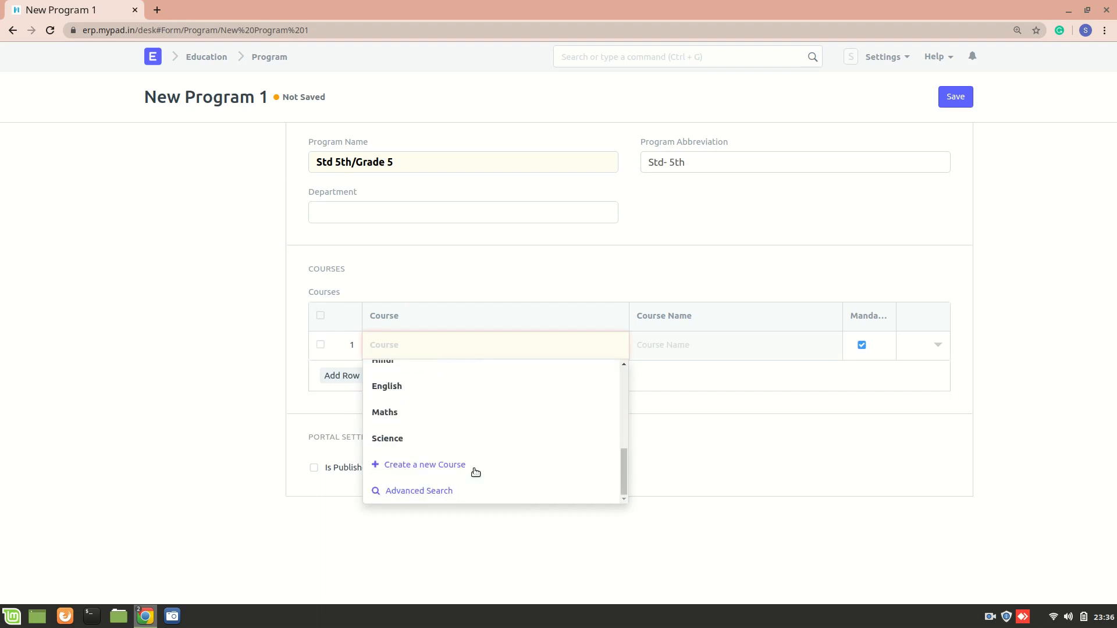
{"action": "scroll", "coordinate": [474, 472], "scroll_direction": "up", "scroll_amount": 2}
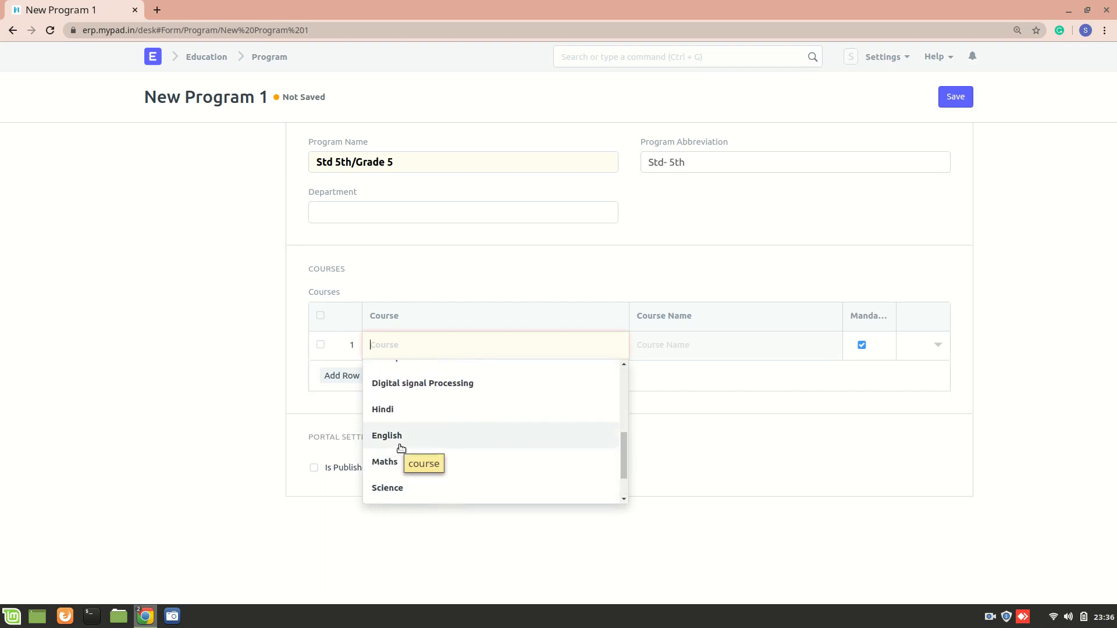
{"action": "left_click", "coordinate": [400, 447]}
Step: Add Maths as the second course in the program's courses table
{"action": "left_click", "coordinate": [336, 376]}
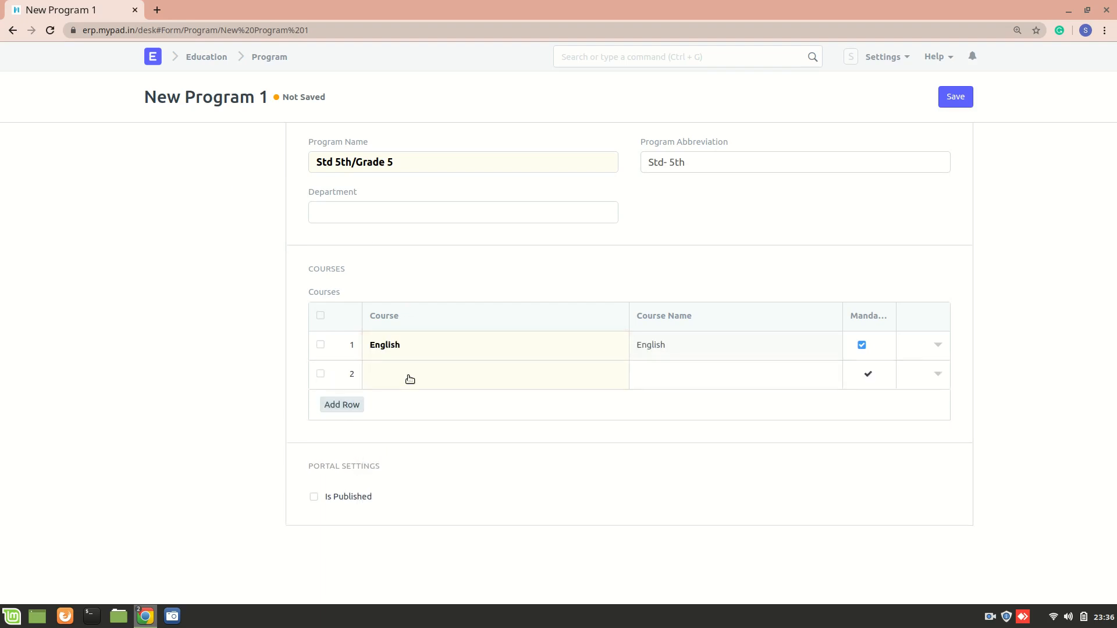
{"action": "left_click", "coordinate": [410, 377]}
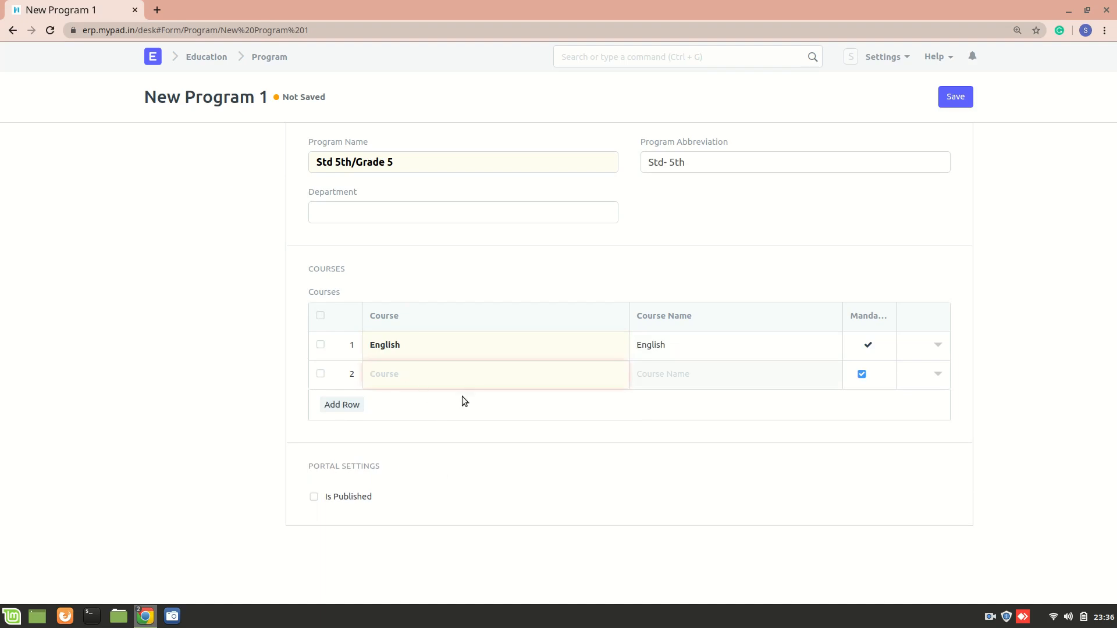
{"action": "scroll", "coordinate": [431, 477], "scroll_direction": "down", "scroll_amount": 5}
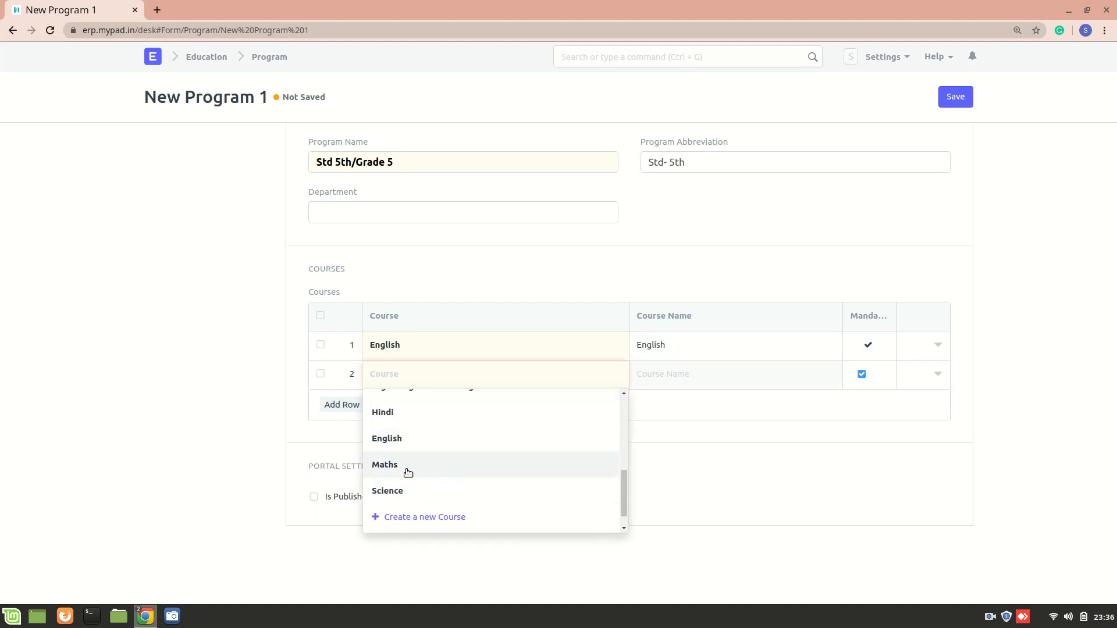
{"action": "left_click", "coordinate": [407, 470]}
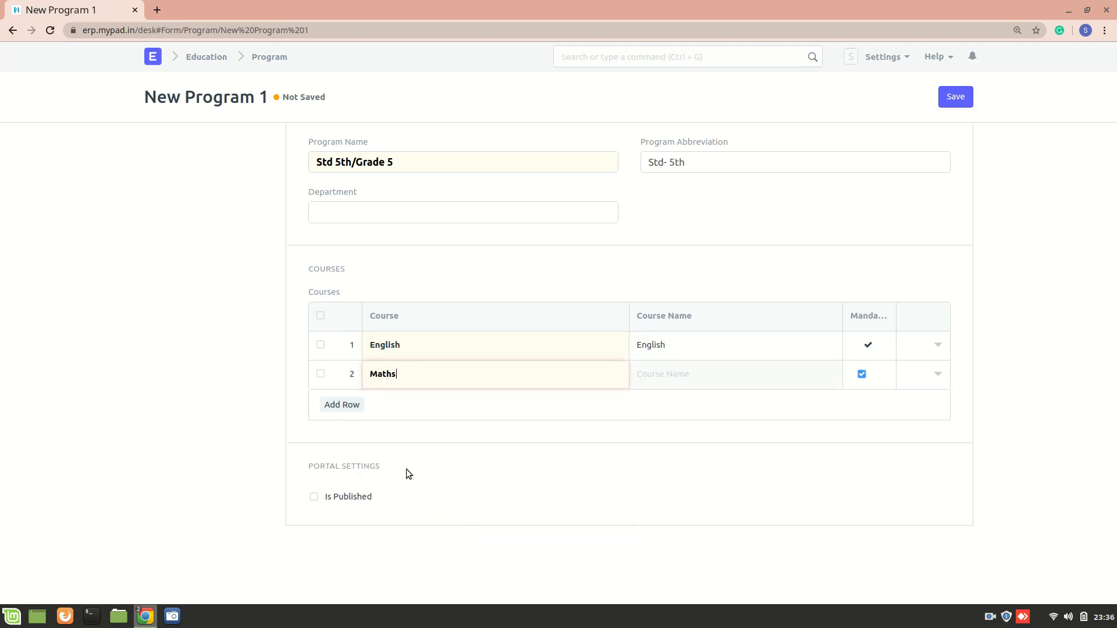
Step: Mark the program as published in its portal settings and save it
{"action": "left_click", "coordinate": [313, 498]}
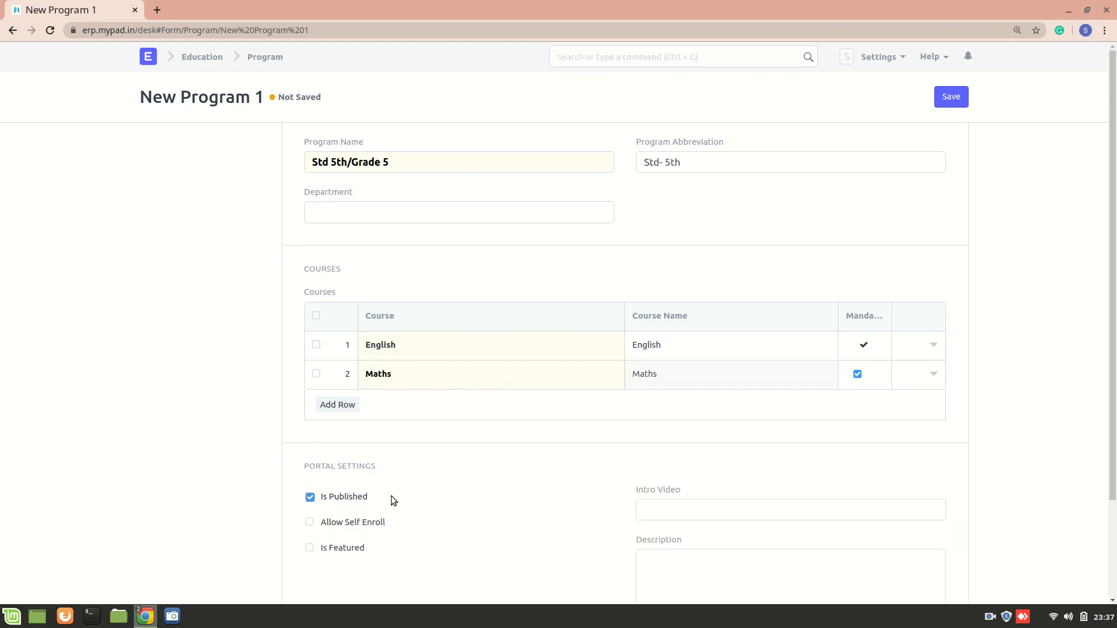
{"action": "scroll", "coordinate": [365, 451], "scroll_direction": "down", "scroll_amount": 3}
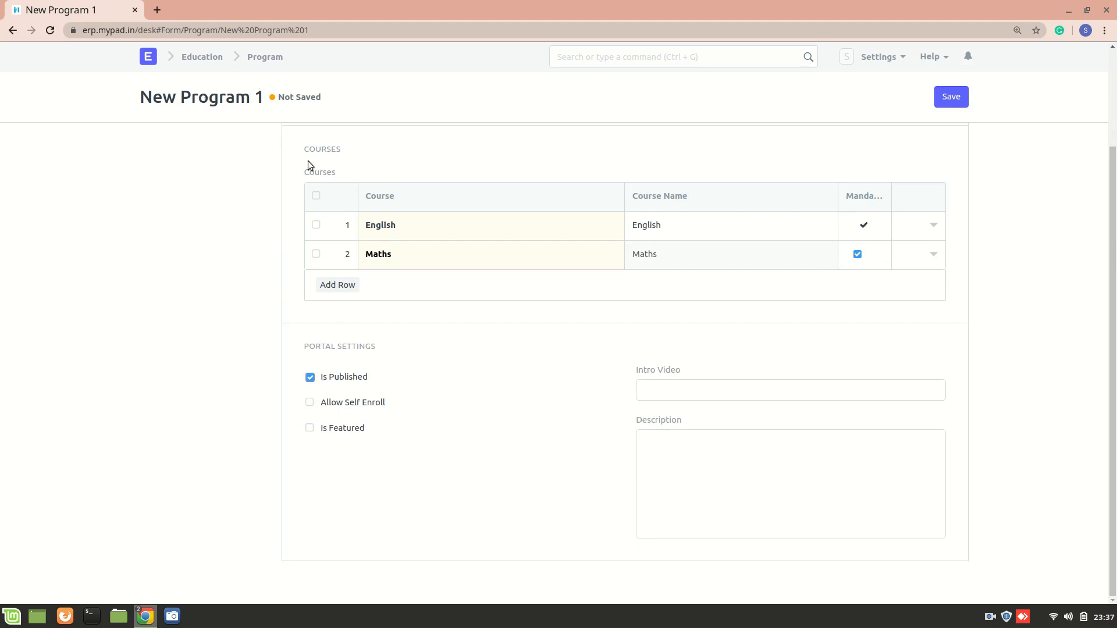
{"action": "left_click", "coordinate": [960, 97]}
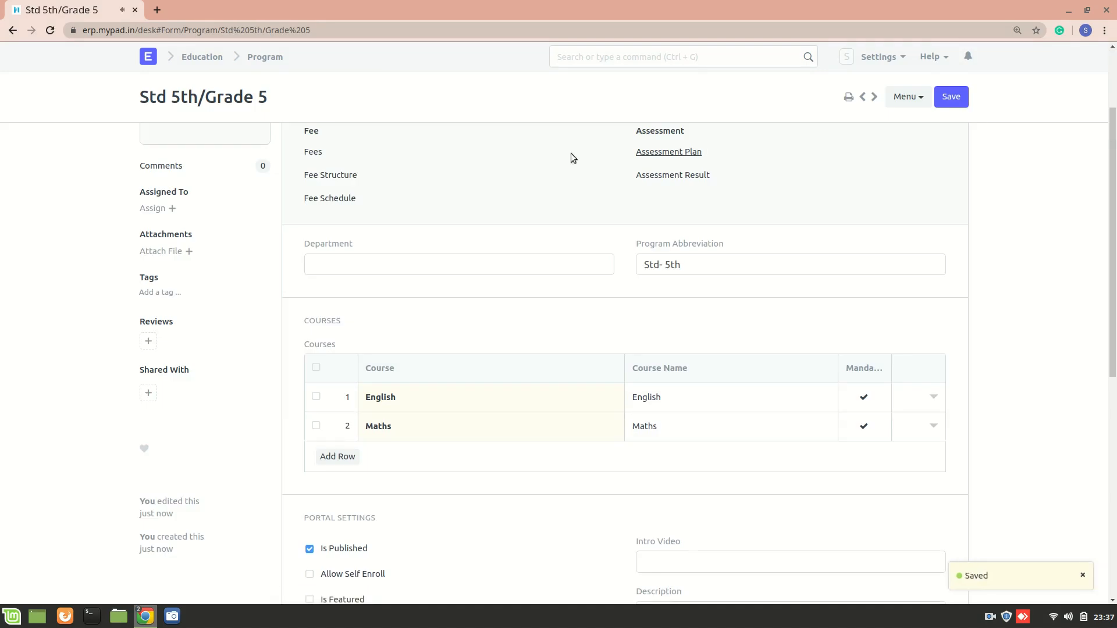
Step: Add a third row to the saved program's courses and open a new course form from it
{"action": "scroll", "coordinate": [473, 336], "scroll_direction": "up", "scroll_amount": 3}
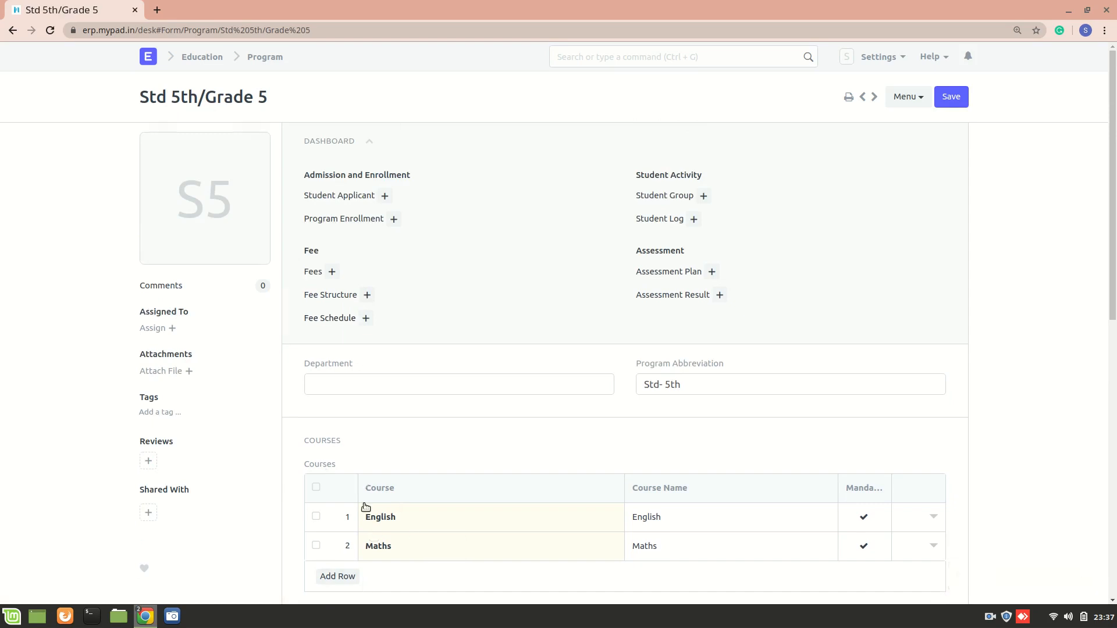
{"action": "scroll", "coordinate": [365, 506], "scroll_direction": "down", "scroll_amount": 3}
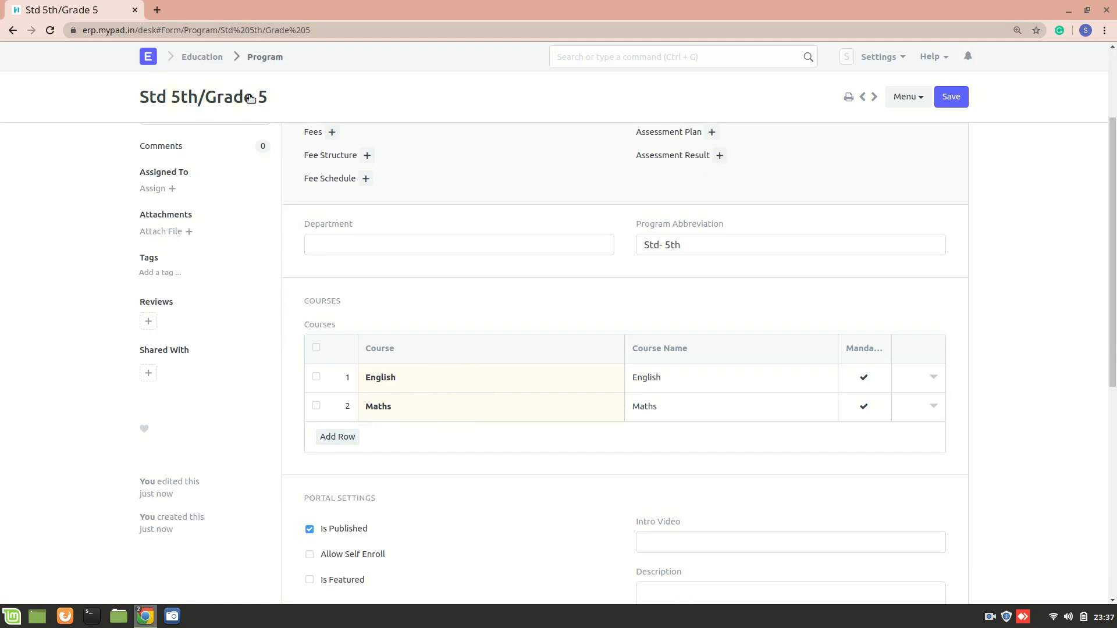
{"action": "left_click", "coordinate": [345, 442]}
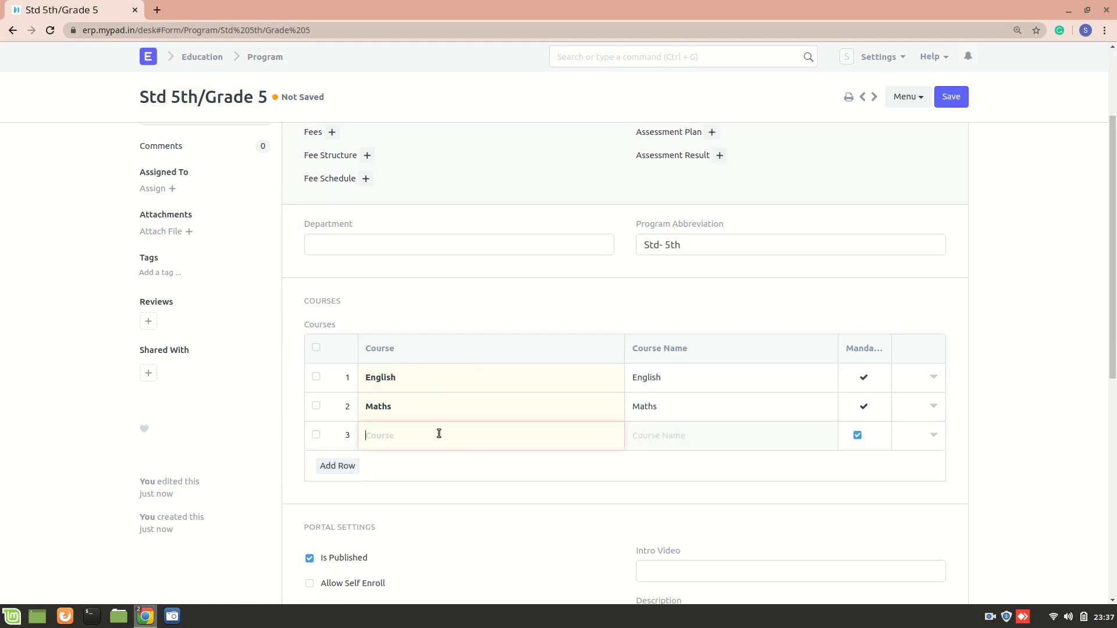
{"action": "scroll", "coordinate": [485, 547], "scroll_direction": "down", "scroll_amount": 5}
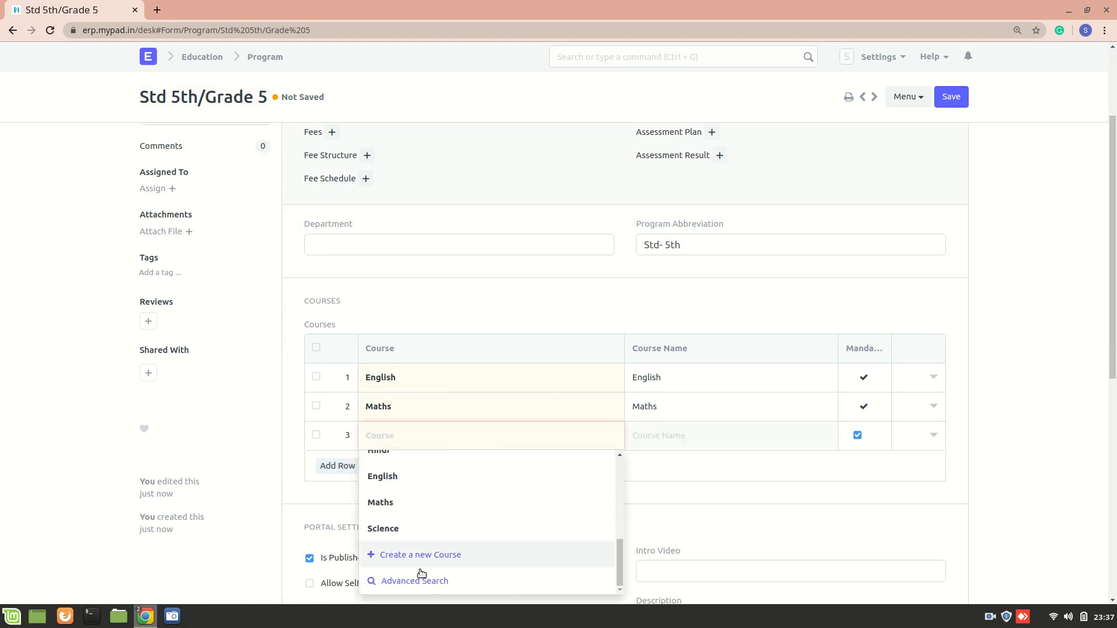
{"action": "left_click", "coordinate": [424, 555]}
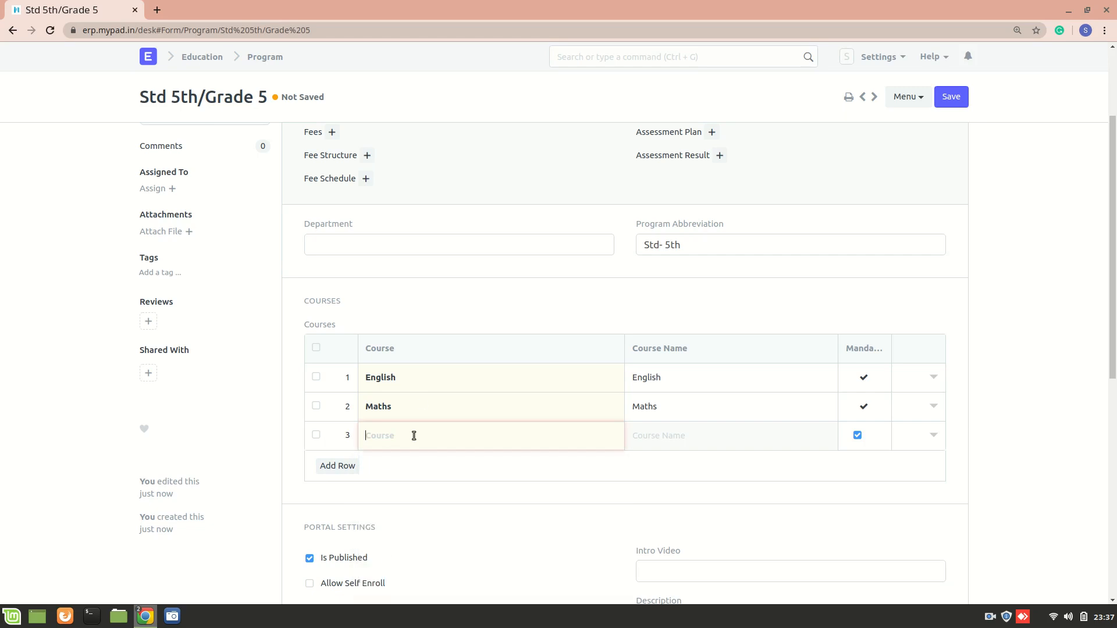
Step: Name the new course "Geography" and add a row to its topics table
{"action": "left_click", "coordinate": [346, 162]}
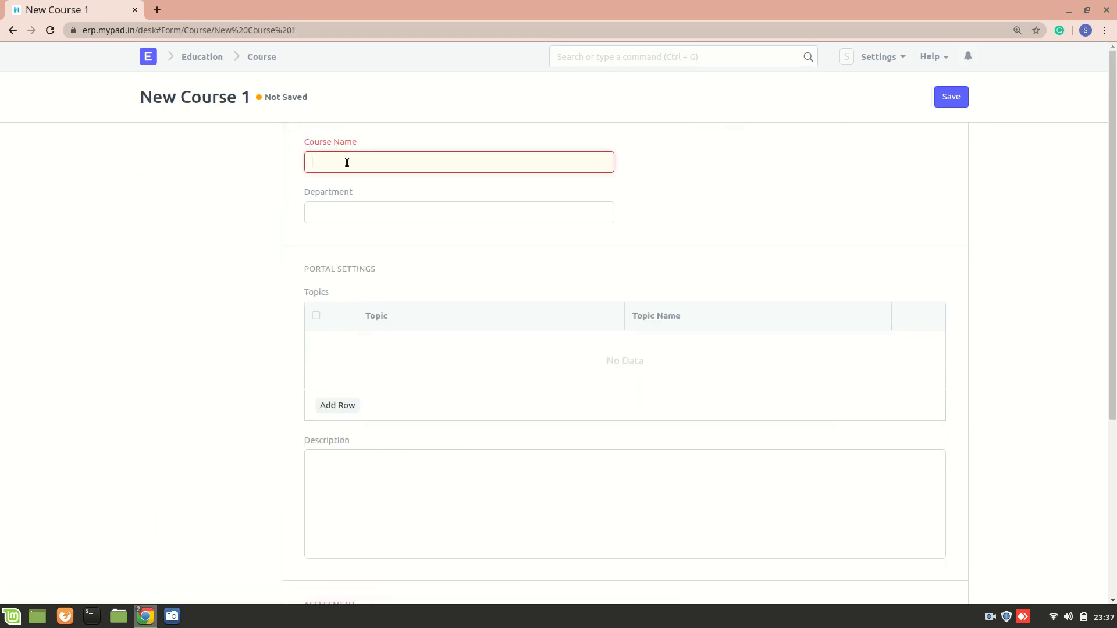
{"action": "type", "text": "Geography"}
{"action": "left_click_drag", "start_coordinate": [392, 299], "coordinate": [344, 406]}
{"action": "left_click", "coordinate": [344, 406]}
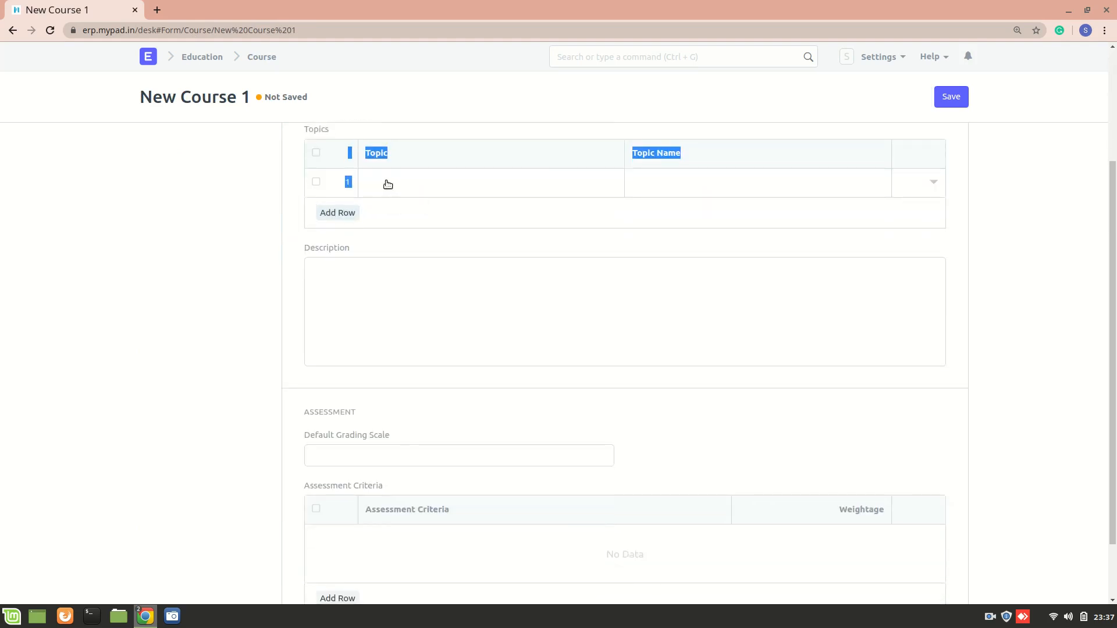
Step: Try to enter "Weather" as the topic in the first row of the topics table
{"action": "left_click", "coordinate": [387, 182]}
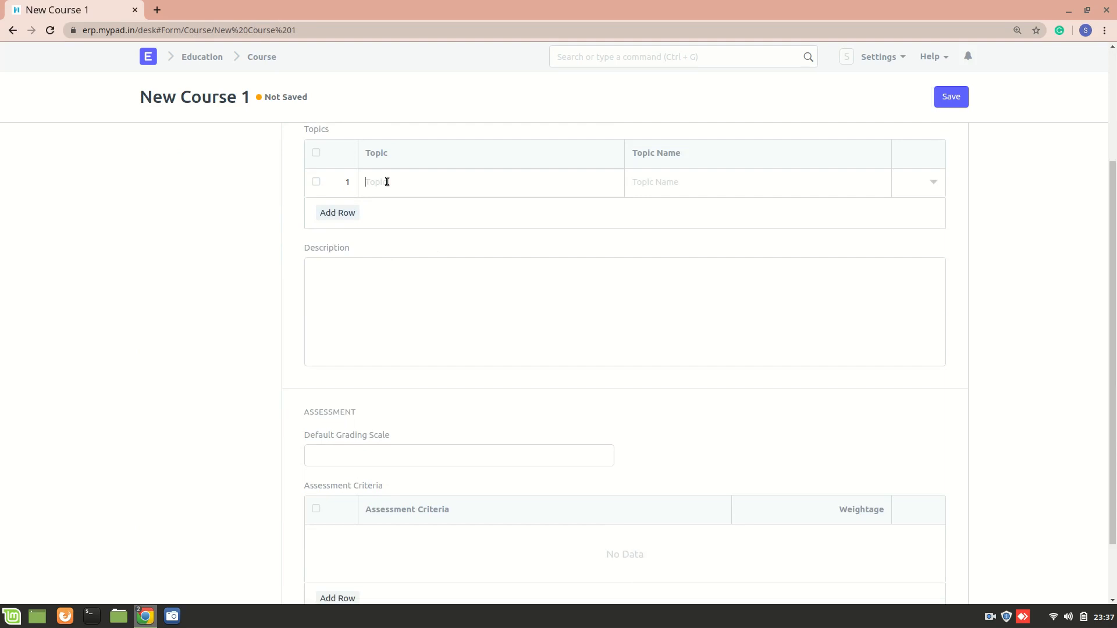
{"action": "type", "text": "Weather"}
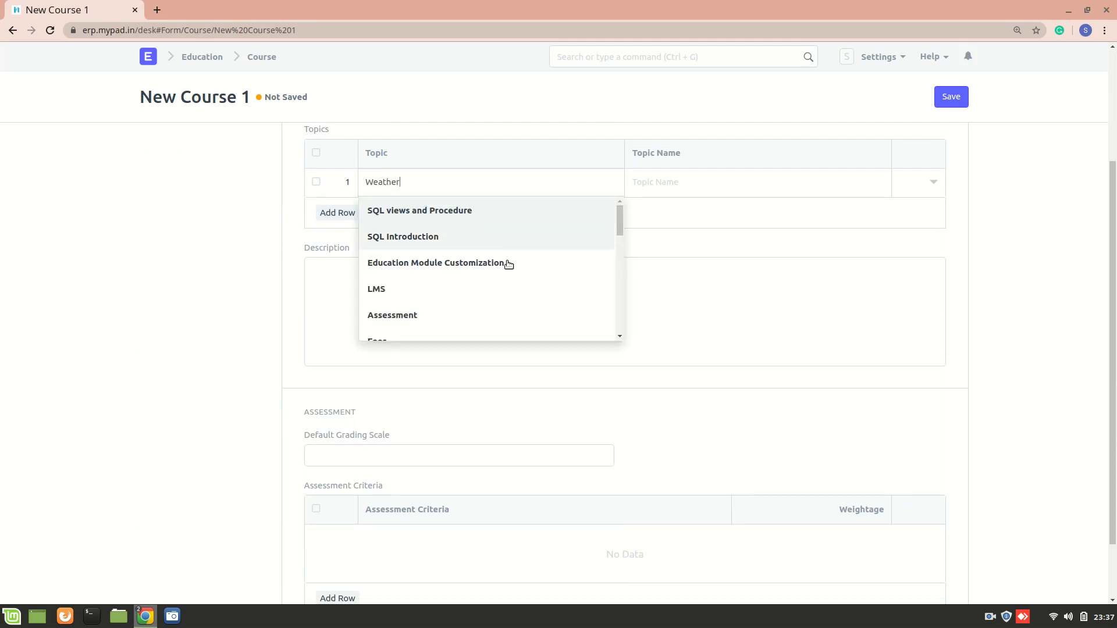
{"action": "left_click", "coordinate": [763, 216]}
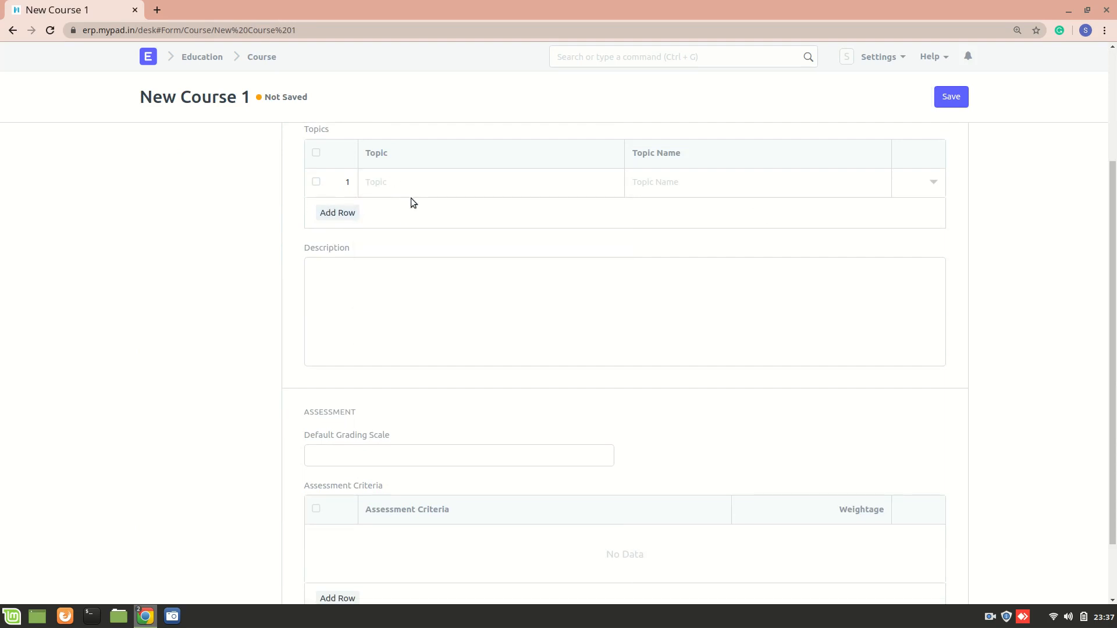
Step: Search the topics for "We" and set the first row's topic to Chemical Weathering
{"action": "left_click", "coordinate": [440, 189]}
{"action": "type", "text": "We"}
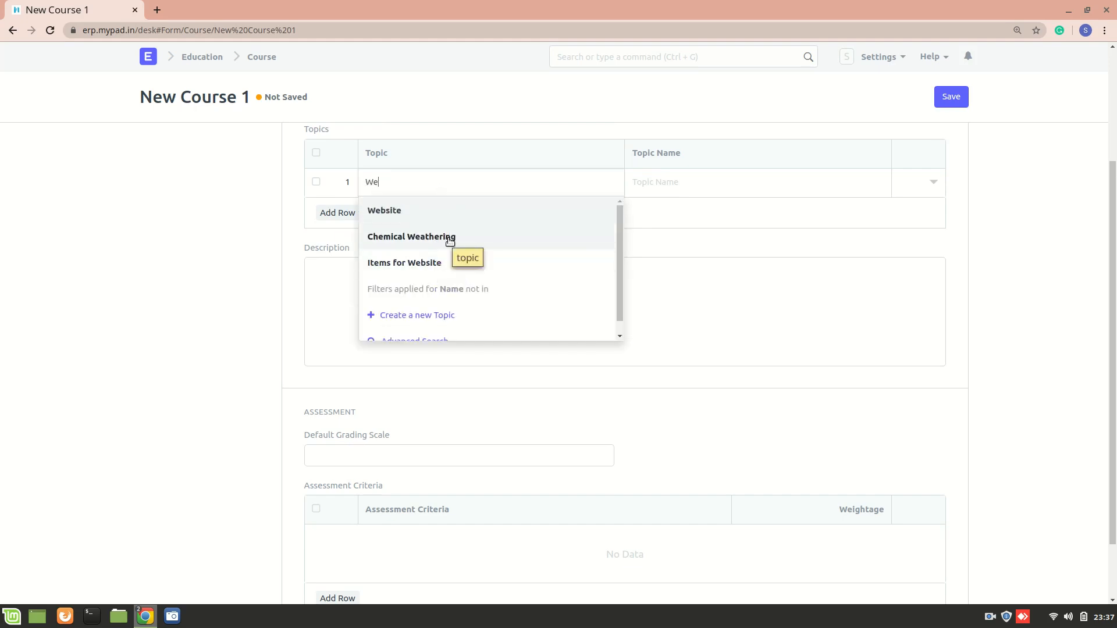
{"action": "left_click", "coordinate": [449, 238]}
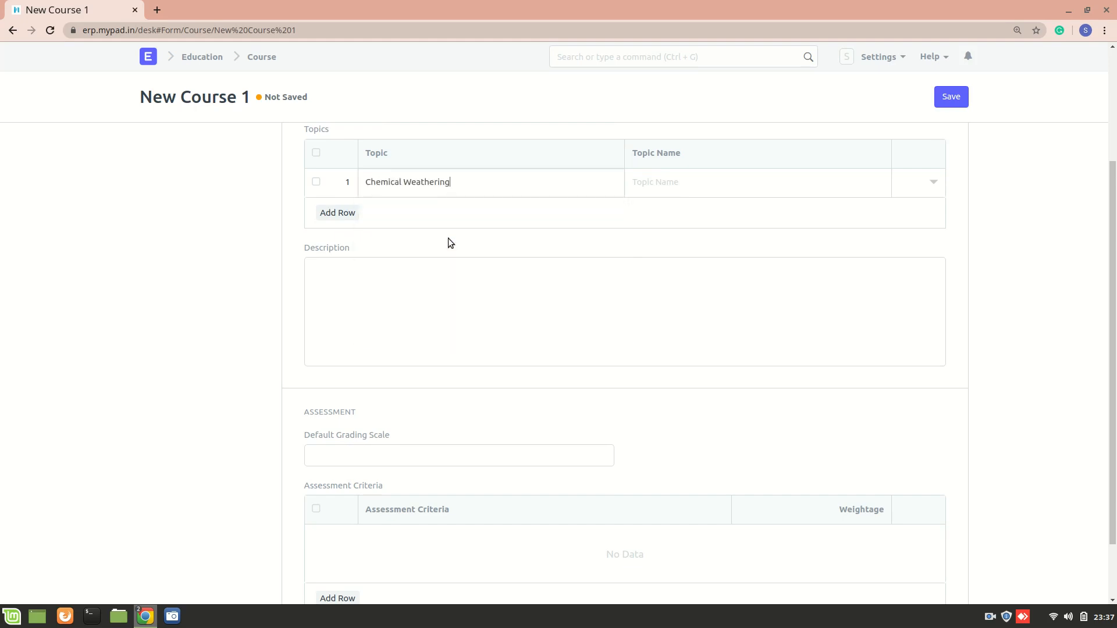
Step: Save the new Geography course and then the Std 5th/Grade 5 program that includes it
{"action": "left_click", "coordinate": [952, 98]}
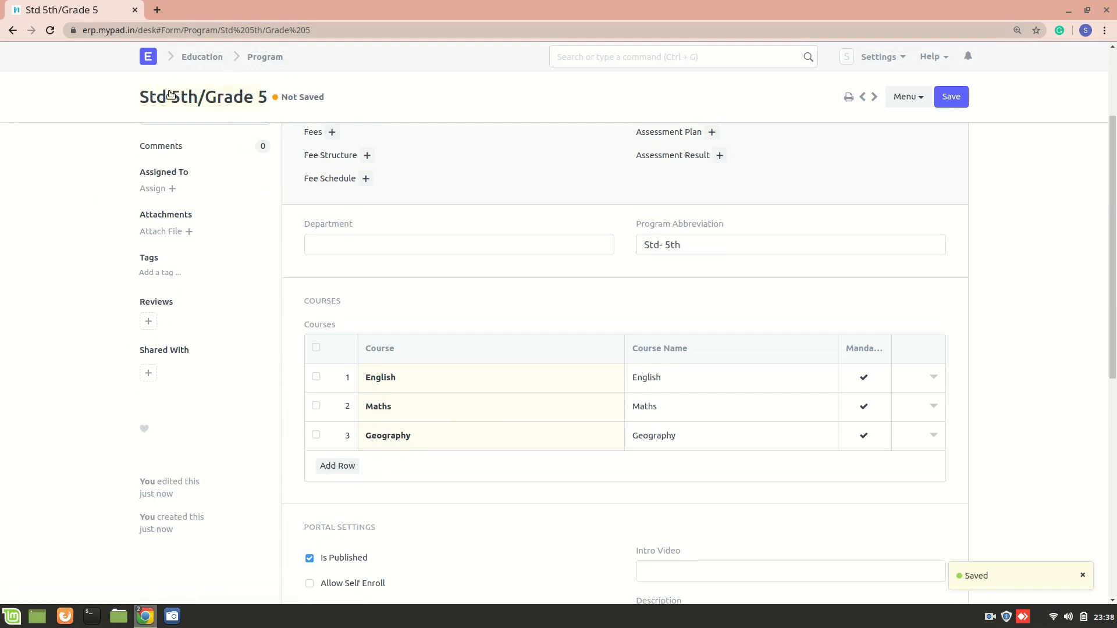
{"action": "left_click", "coordinate": [959, 106]}
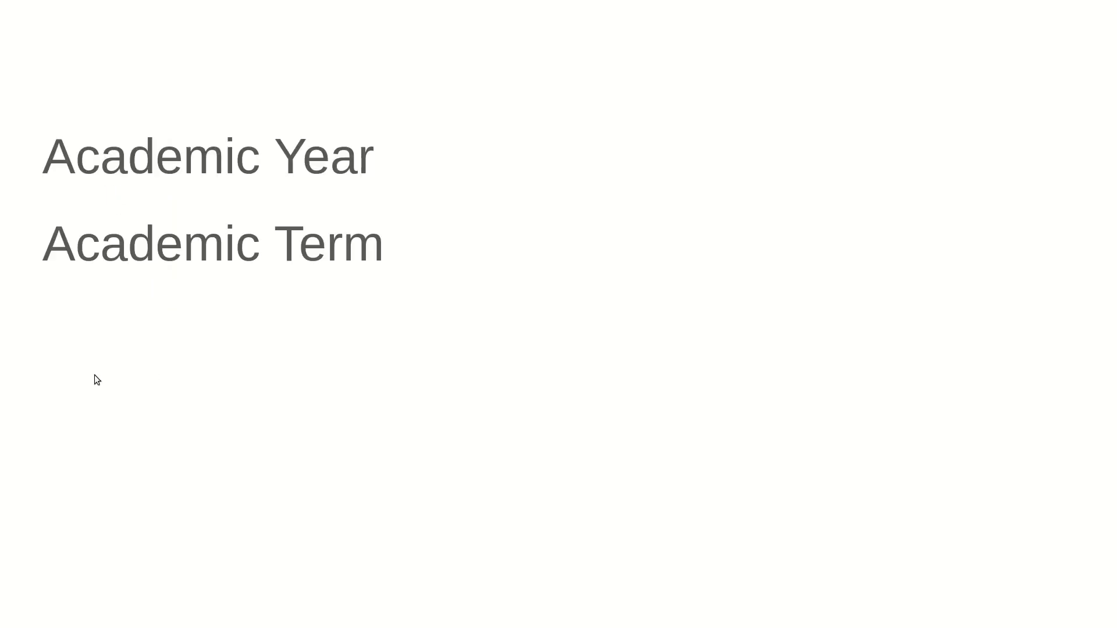
{"action": "key", "text": "Right"}
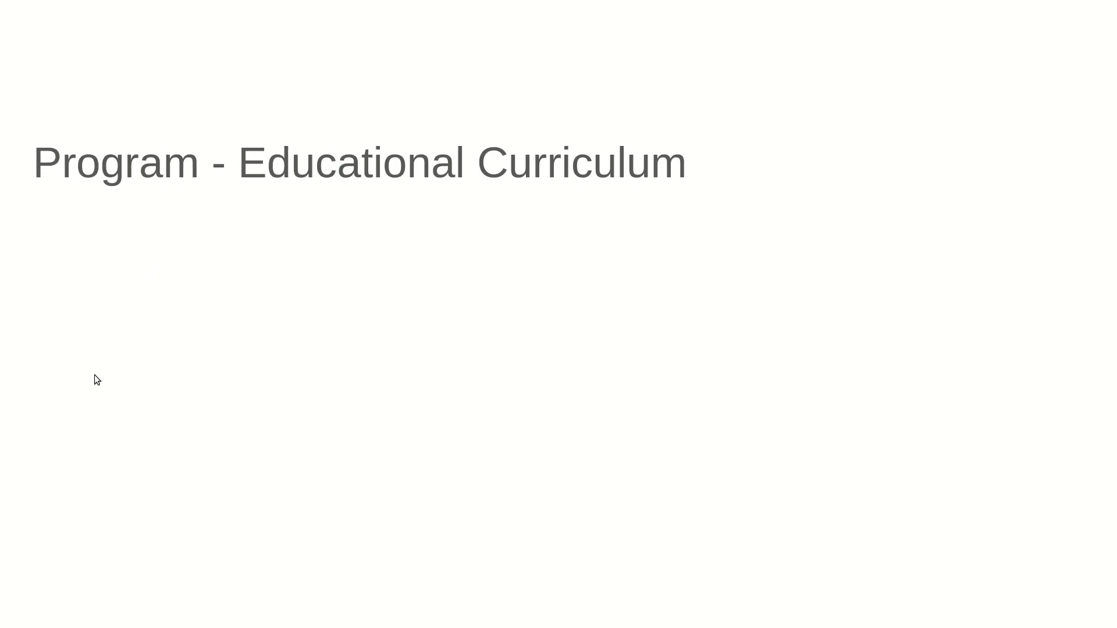
{"action": "key", "text": "Right"}
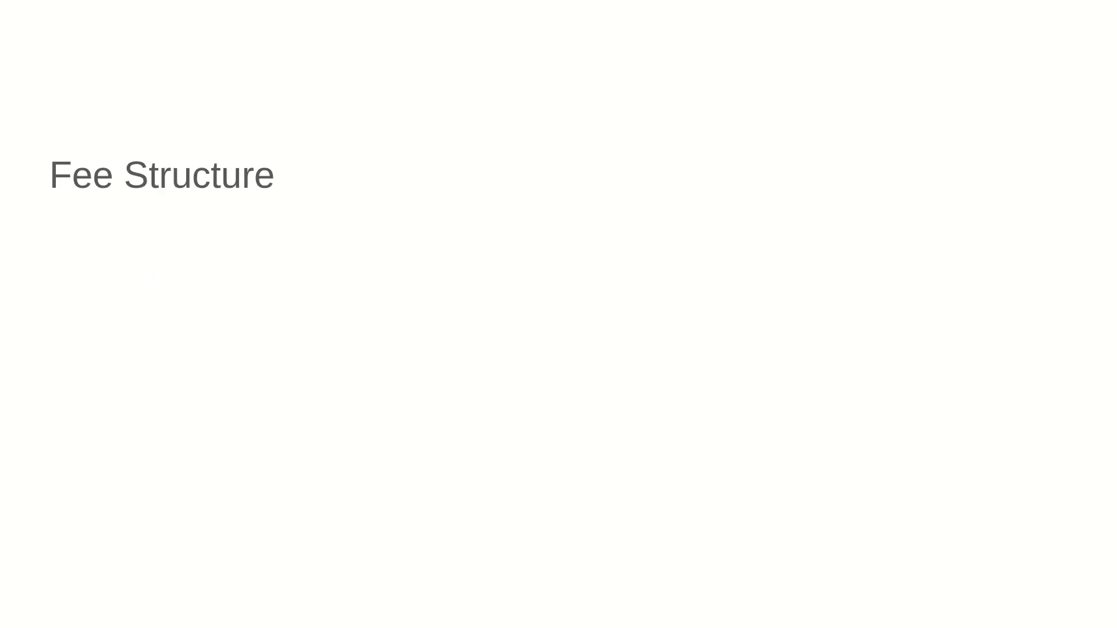
{"action": "key", "text": "alt+Tab"}
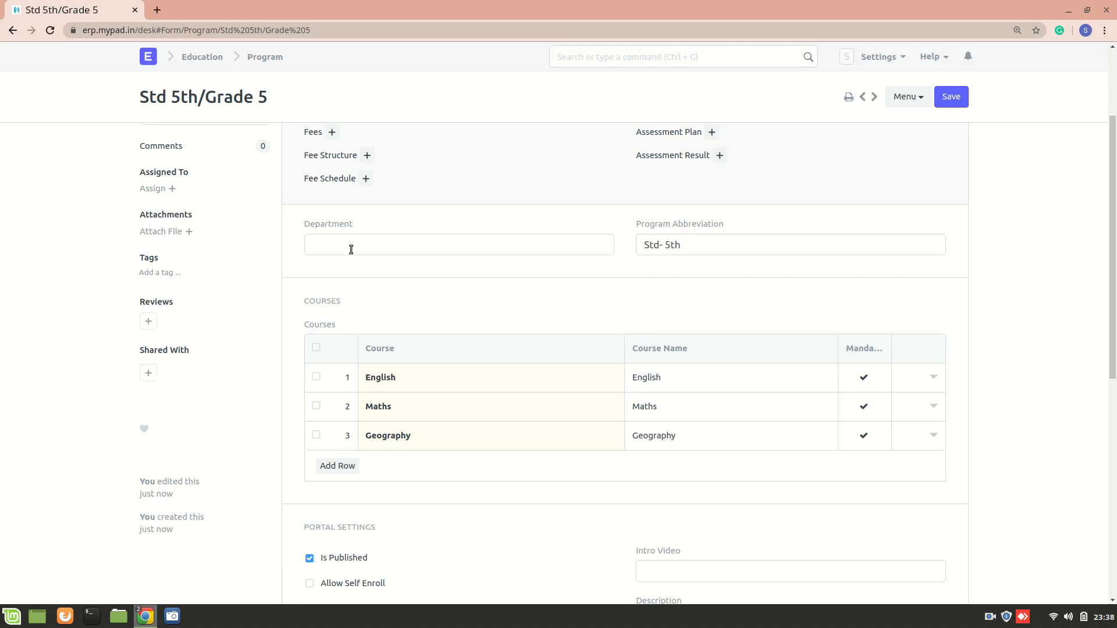
Step: Go back to the Education workspace and open the Fee Structure list
{"action": "scroll", "coordinate": [352, 201], "scroll_direction": "up", "scroll_amount": 3}
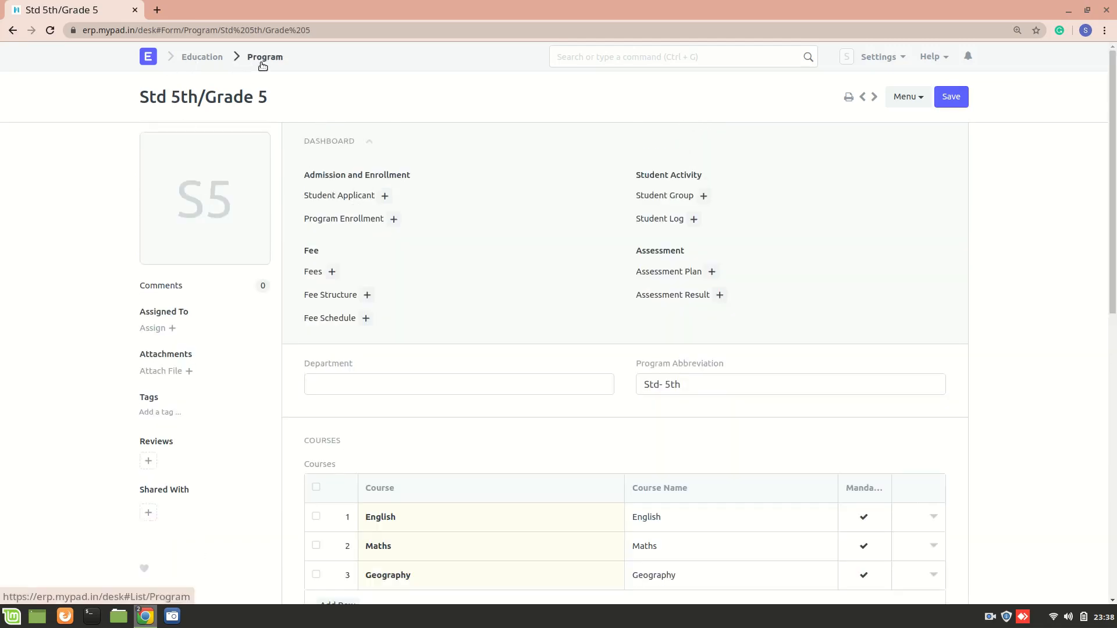
{"action": "left_click", "coordinate": [189, 54]}
{"action": "scroll", "coordinate": [718, 411], "scroll_direction": "down", "scroll_amount": 7}
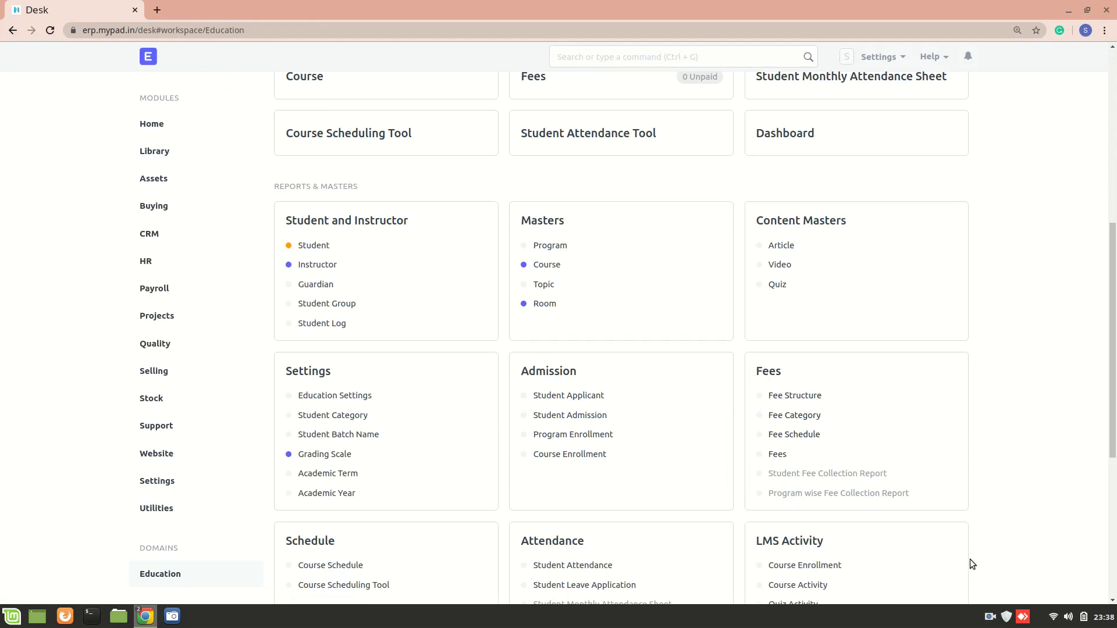
{"action": "left_click", "coordinate": [802, 396]}
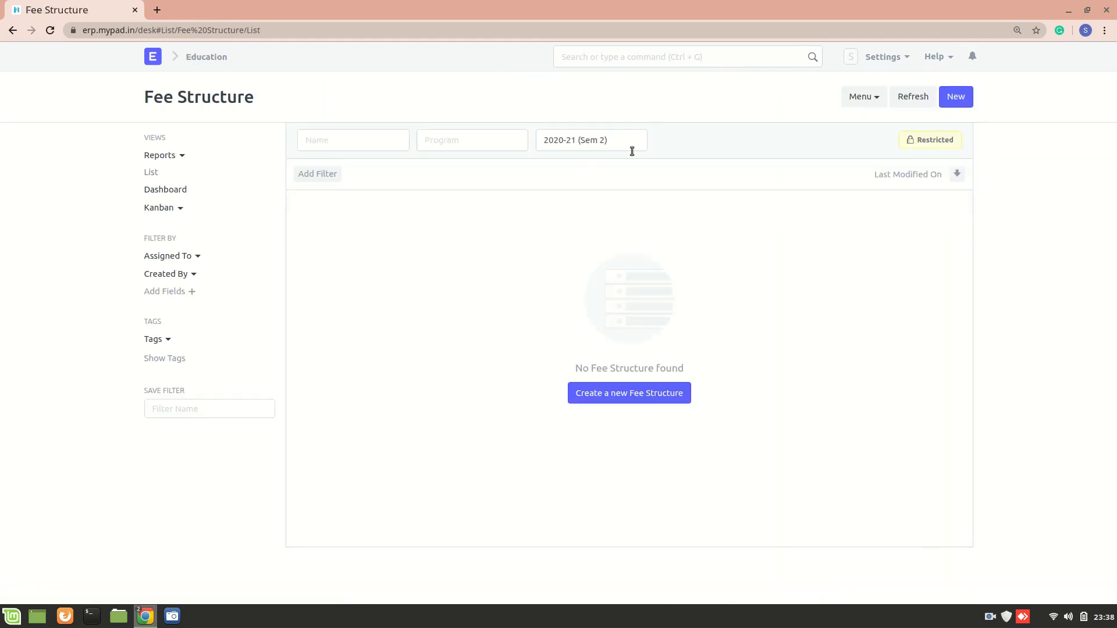
{"action": "left_click", "coordinate": [606, 141]}
{"action": "left_click", "coordinate": [988, 615]}
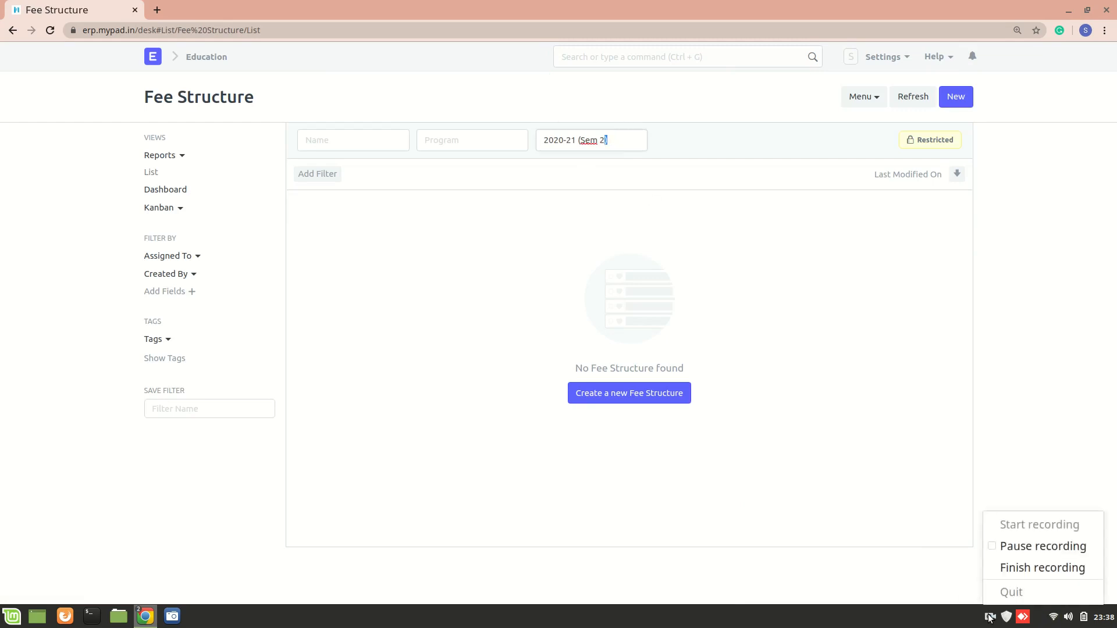
{"action": "left_click", "coordinate": [1006, 550]}
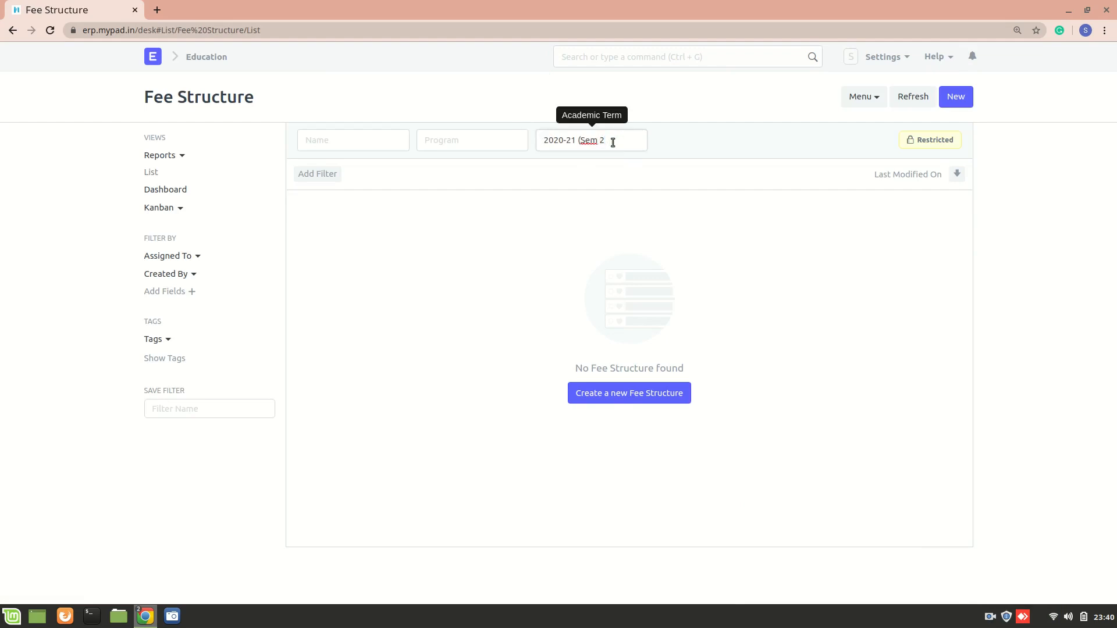
Step: Clear the Fee Structure list's Academic Term filter and set it to 2021-22 (Term 1)
{"action": "key", "text": "BackSpace"}
{"action": "key", "text": "BackSpace"}
{"action": "key", "text": "BackSpace"}
{"action": "key", "text": "BackSpace"}
{"action": "key", "text": "BackSpace"}
{"action": "key", "text": "BackSpace"}
{"action": "key", "text": "BackSpace"}
{"action": "key", "text": "BackSpace"}
{"action": "key", "text": "BackSpace"}
{"action": "key", "text": "BackSpace"}
{"action": "key", "text": "BackSpace"}
{"action": "key", "text": "BackSpace"}
{"action": "key", "text": "BackSpace"}
{"action": "key", "text": "BackSpace"}
{"action": "left_click", "coordinate": [558, 148]}
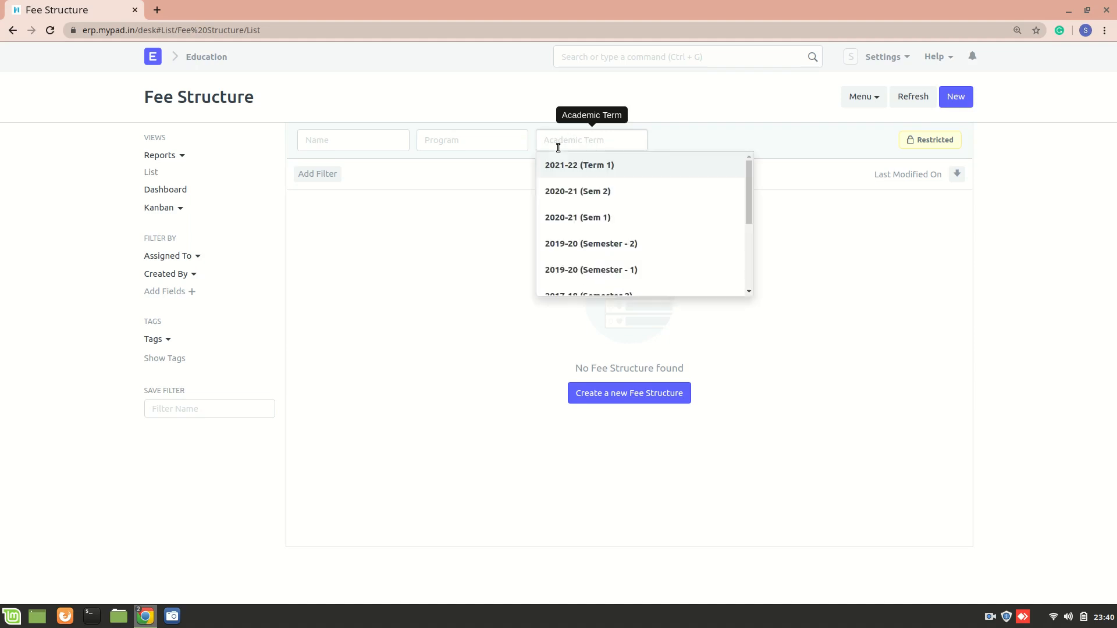
{"action": "left_click", "coordinate": [608, 168]}
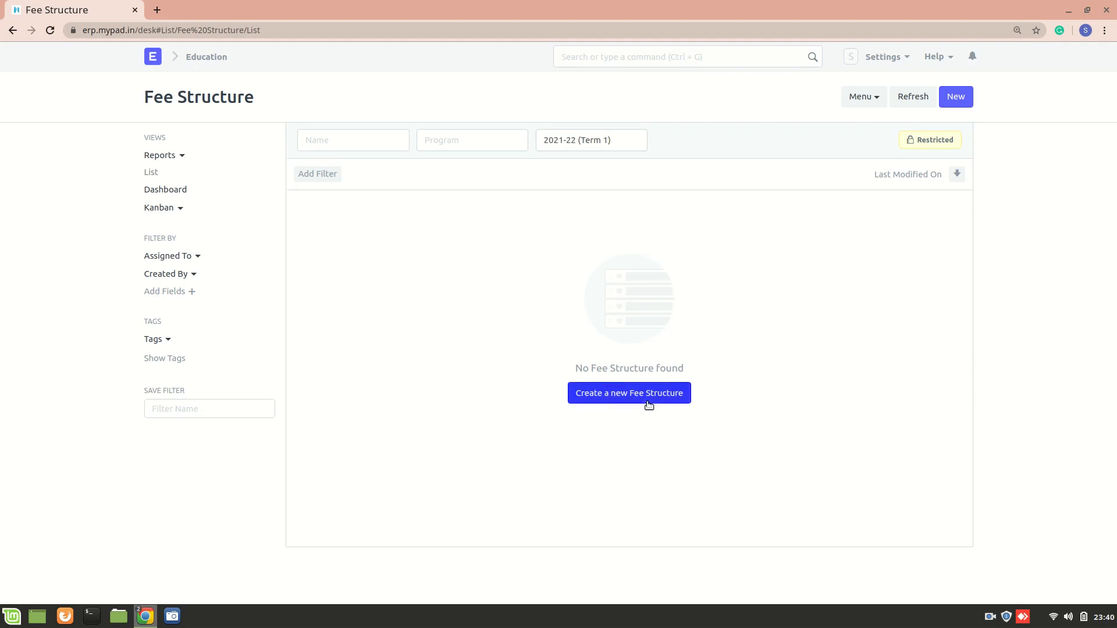
Step: Start a new fee structure and look through the available programs without selecting one
{"action": "left_click", "coordinate": [618, 396]}
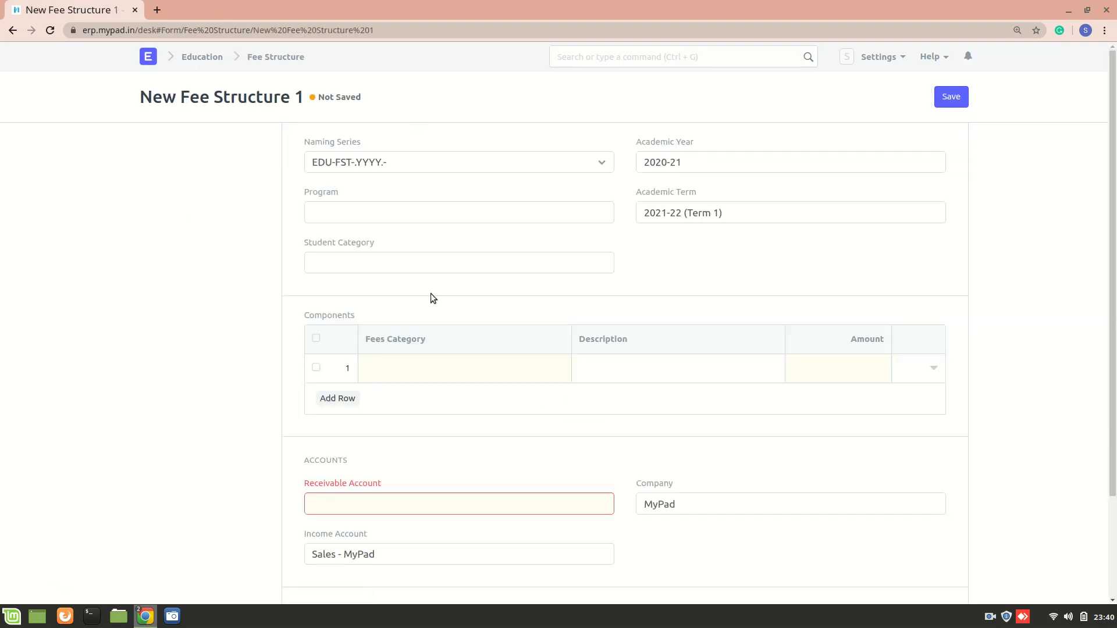
{"action": "left_click", "coordinate": [348, 209]}
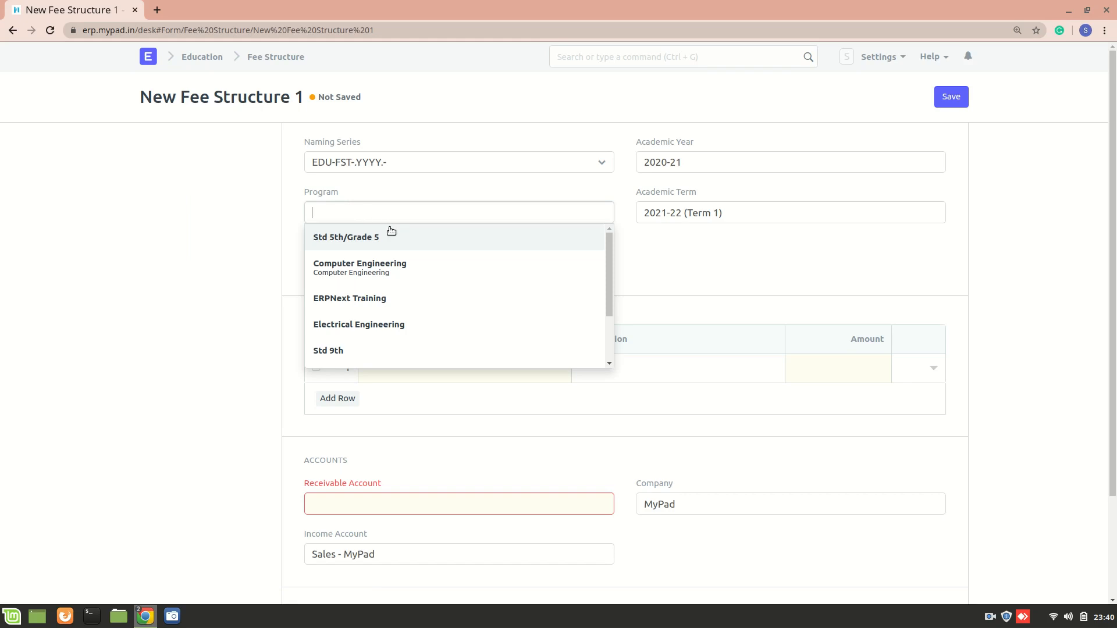
{"action": "scroll", "coordinate": [463, 244], "scroll_direction": "down", "scroll_amount": 2}
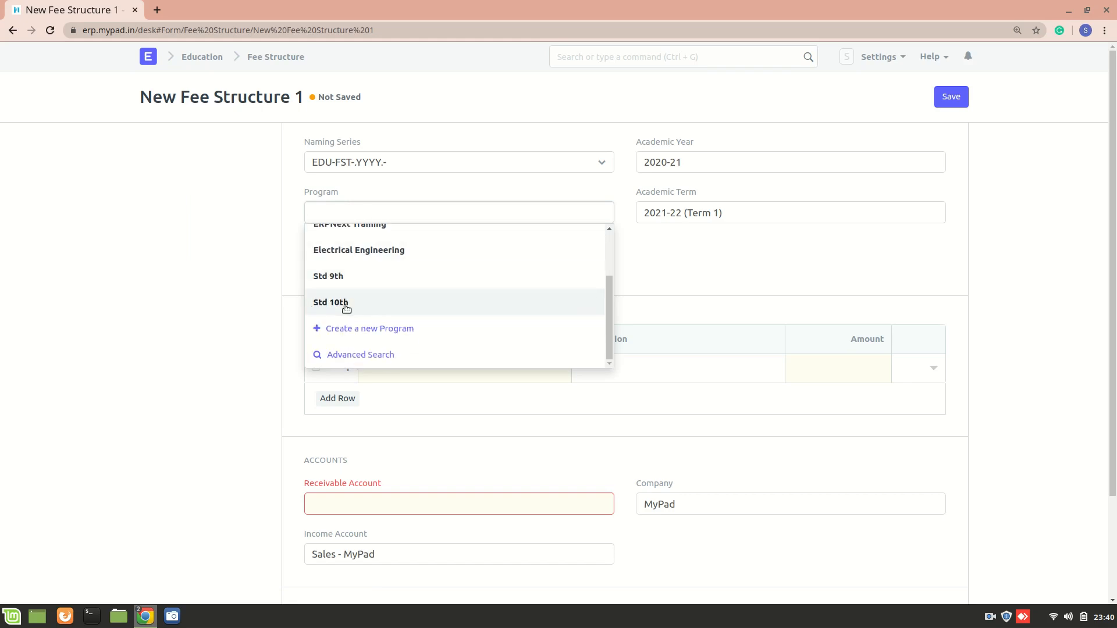
{"action": "scroll", "coordinate": [346, 307], "scroll_direction": "up", "scroll_amount": 3}
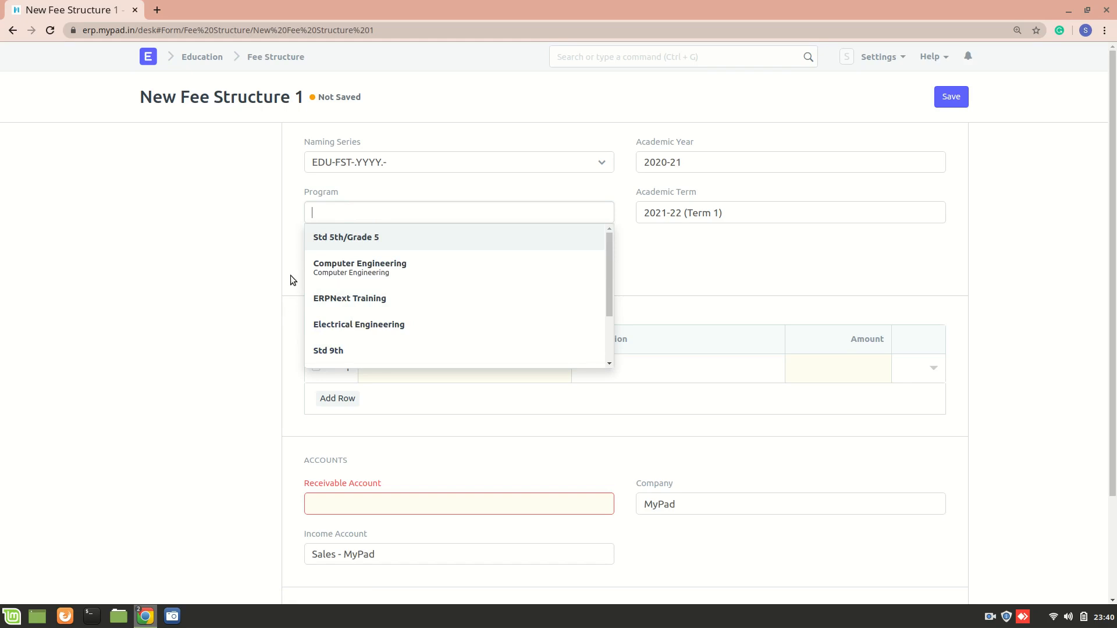
{"action": "left_click", "coordinate": [251, 302]}
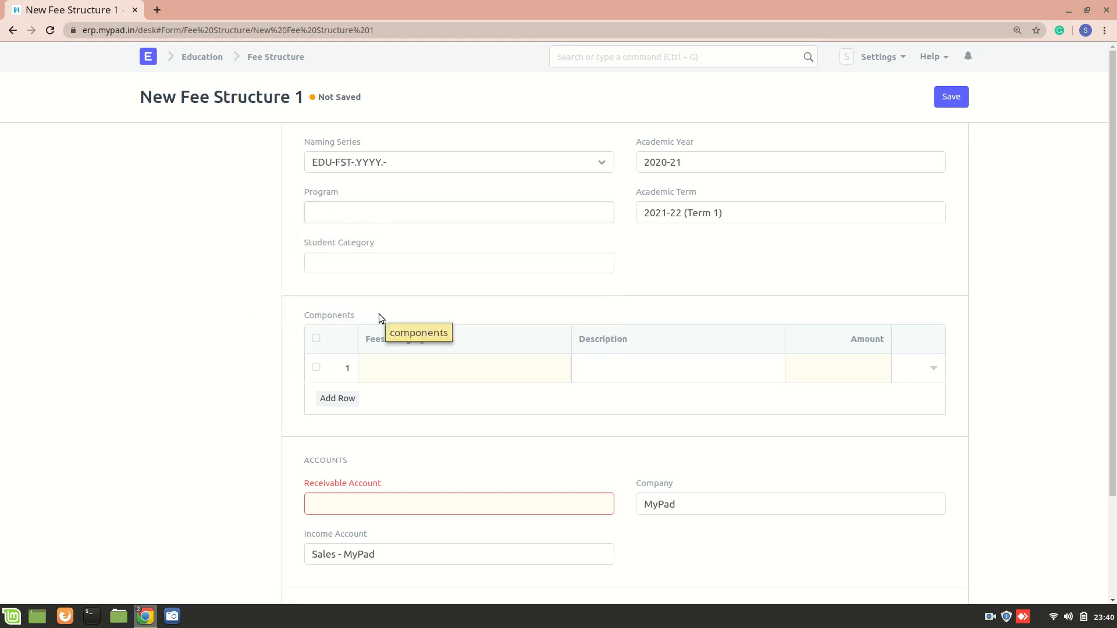
Step: Review the fee categories offered for the first component row and the fee structure's account fields
{"action": "left_click", "coordinate": [448, 370]}
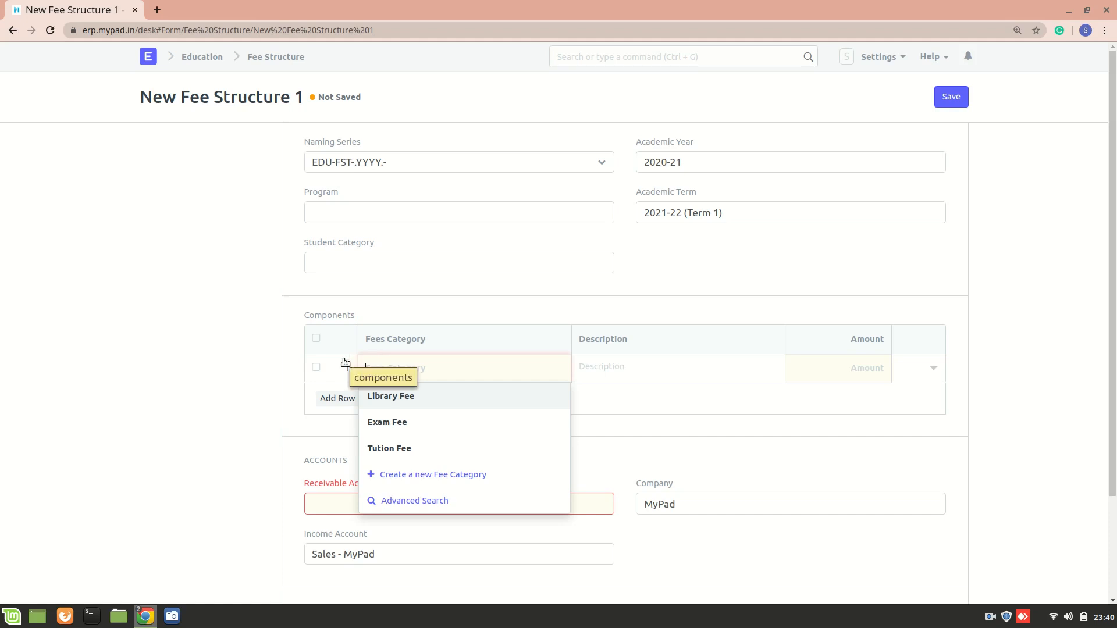
{"action": "left_click", "coordinate": [321, 422]}
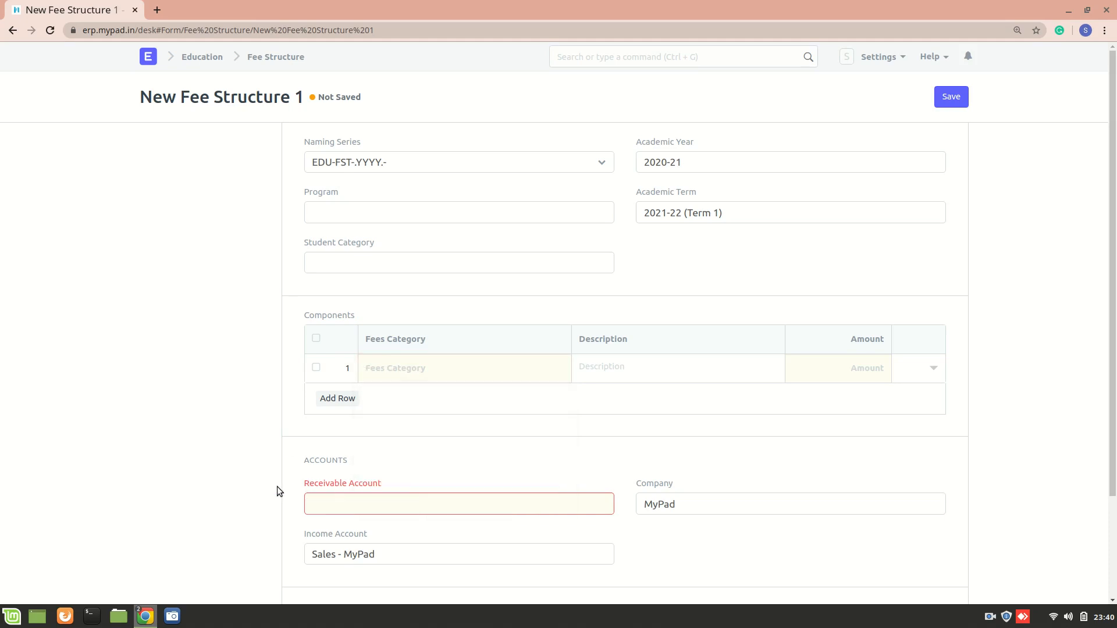
{"action": "scroll", "coordinate": [303, 506], "scroll_direction": "down", "scroll_amount": 3}
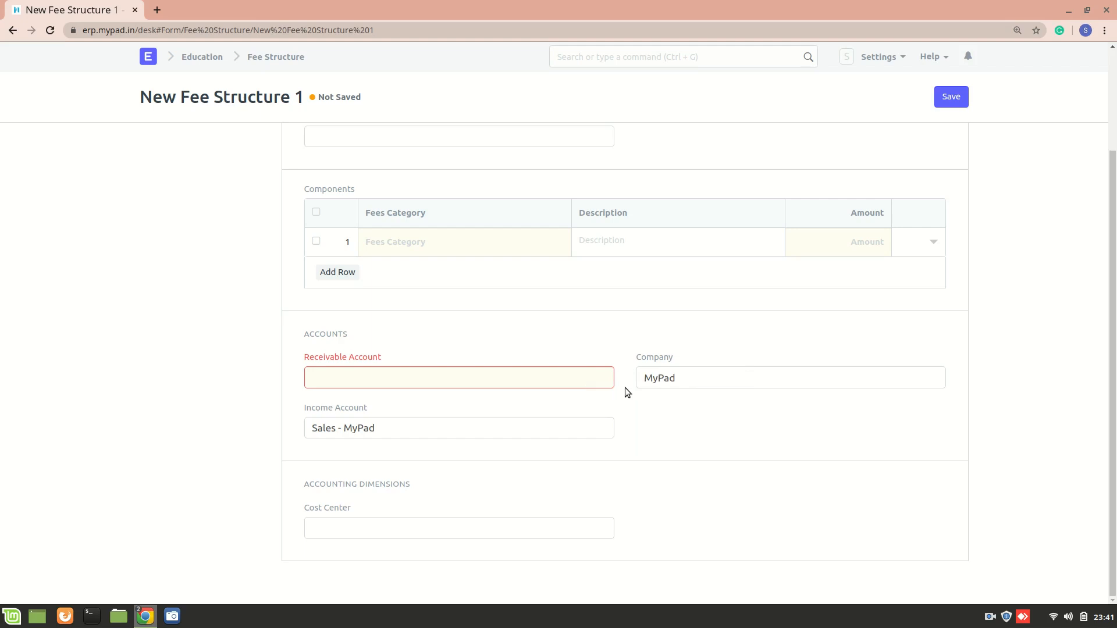
{"action": "scroll", "coordinate": [299, 272], "scroll_direction": "up", "scroll_amount": 3}
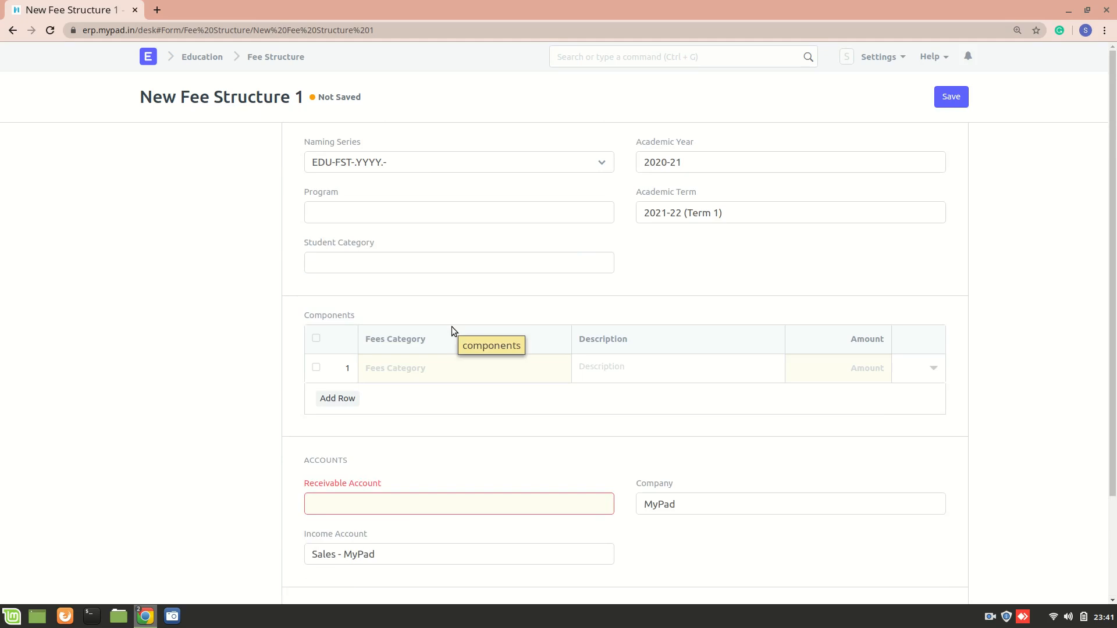
Step: Set the first component row of the new fee structure to Exam Fee with an amount of 5000
{"action": "left_click", "coordinate": [466, 361]}
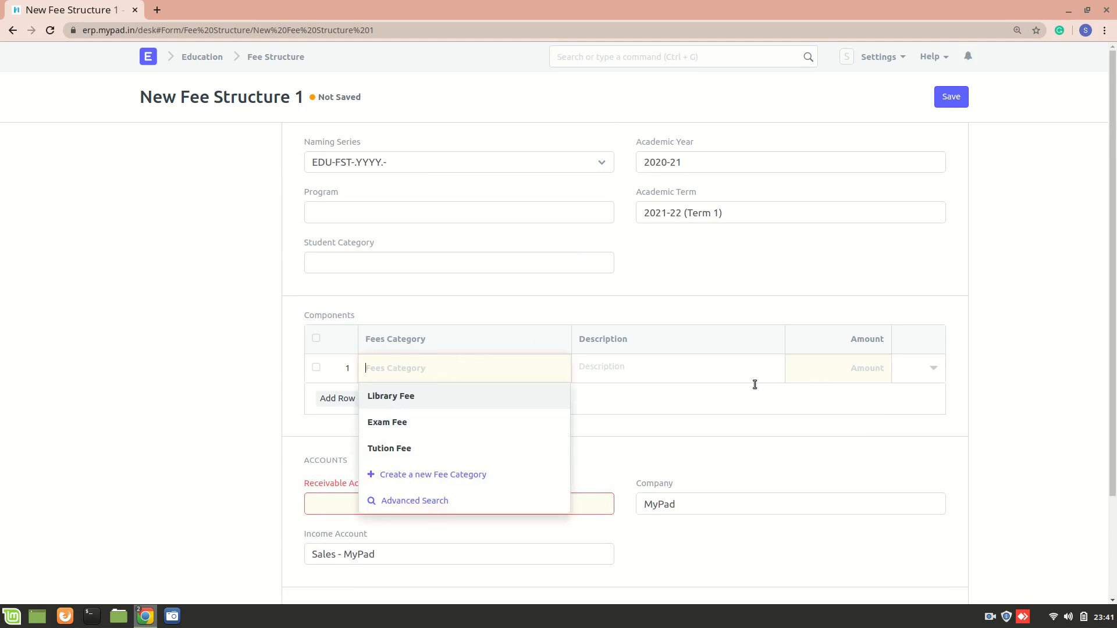
{"action": "left_click", "coordinate": [485, 432]}
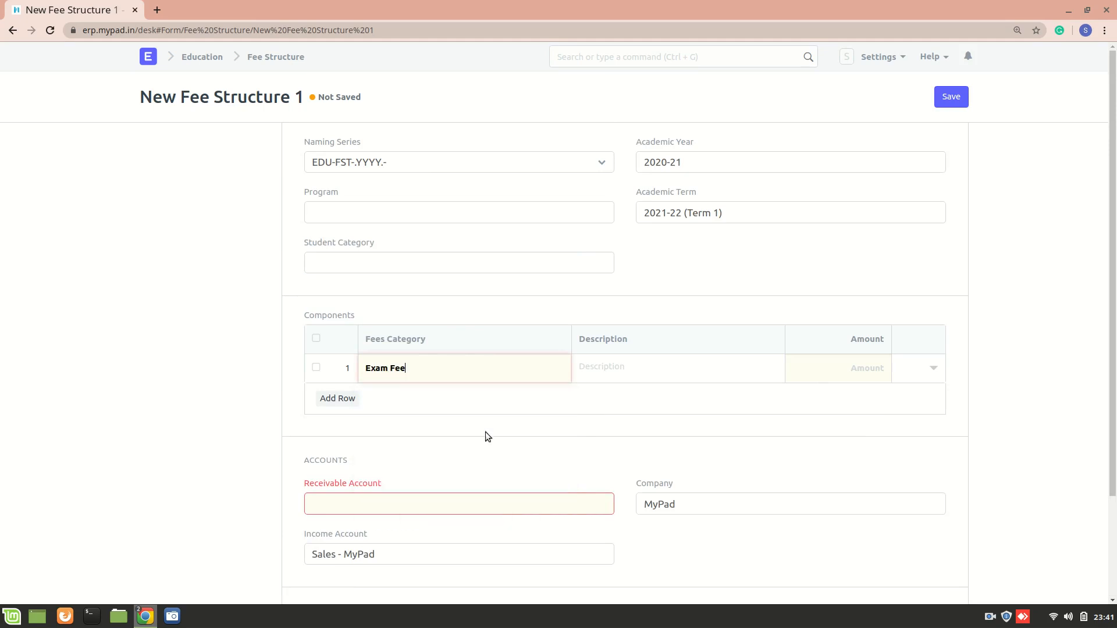
{"action": "left_click", "coordinate": [848, 370]}
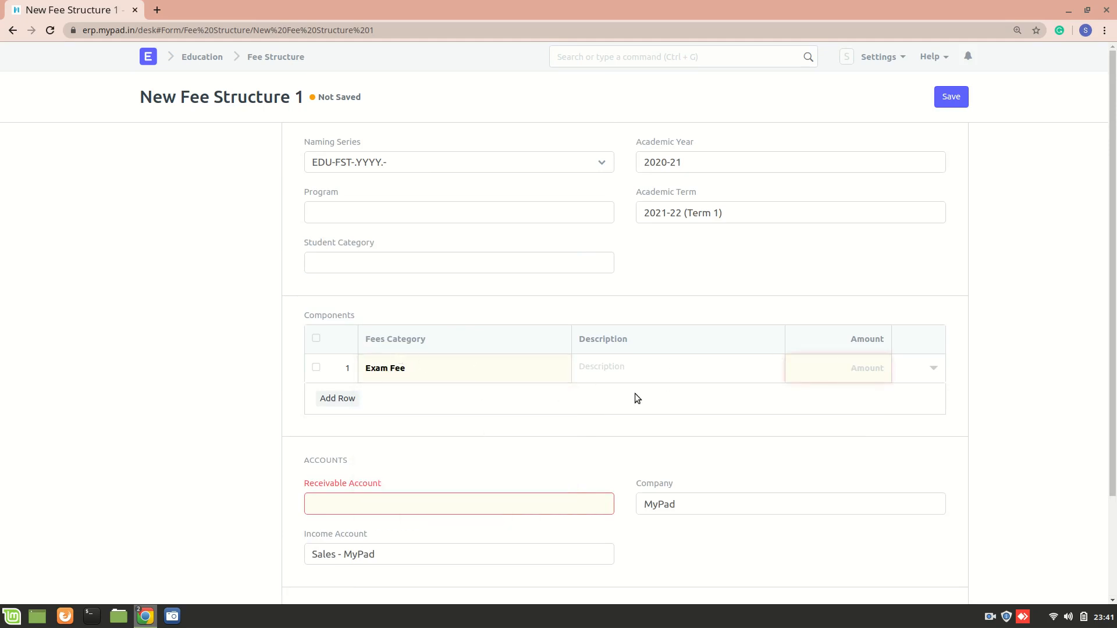
{"action": "type", "text": "5000"}
Step: Leave the fee structure form unsaved and view the Fee Category list from the Education workspace
{"action": "left_click", "coordinate": [15, 35]}
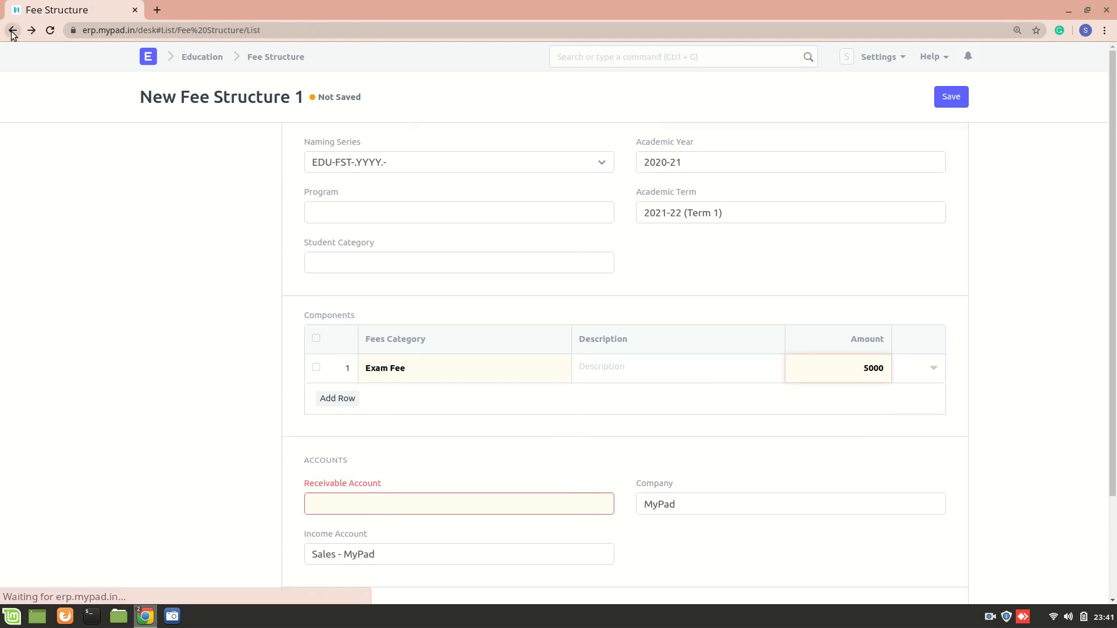
{"action": "left_click", "coordinate": [12, 30]}
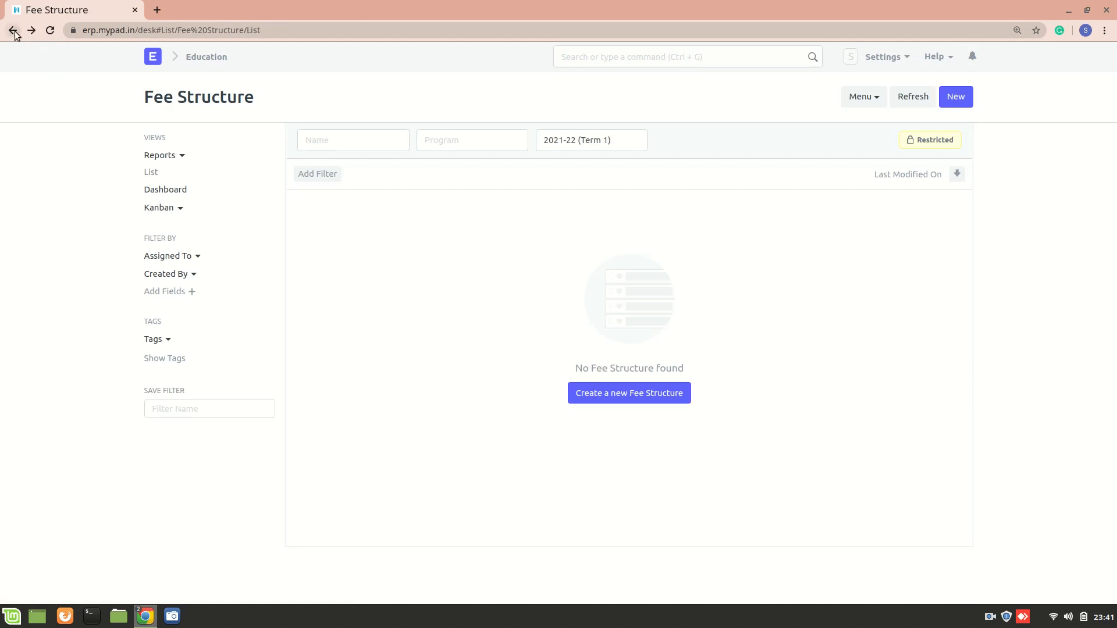
{"action": "scroll", "coordinate": [695, 504], "scroll_direction": "down", "scroll_amount": 8}
{"action": "scroll", "coordinate": [695, 508], "scroll_direction": "down", "scroll_amount": 2}
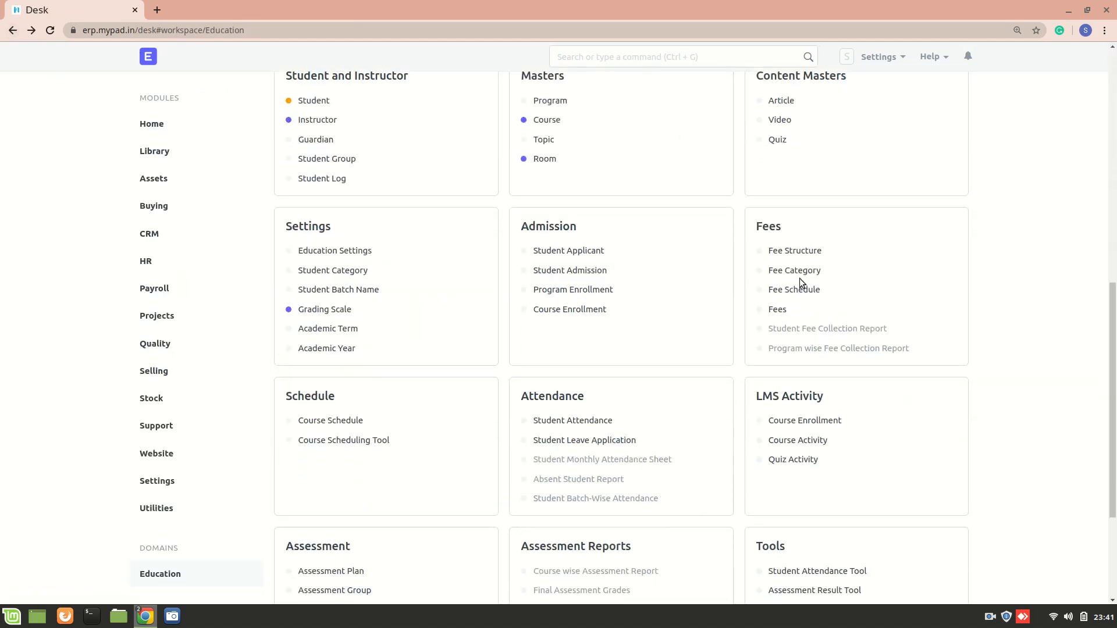
{"action": "left_click", "coordinate": [804, 272]}
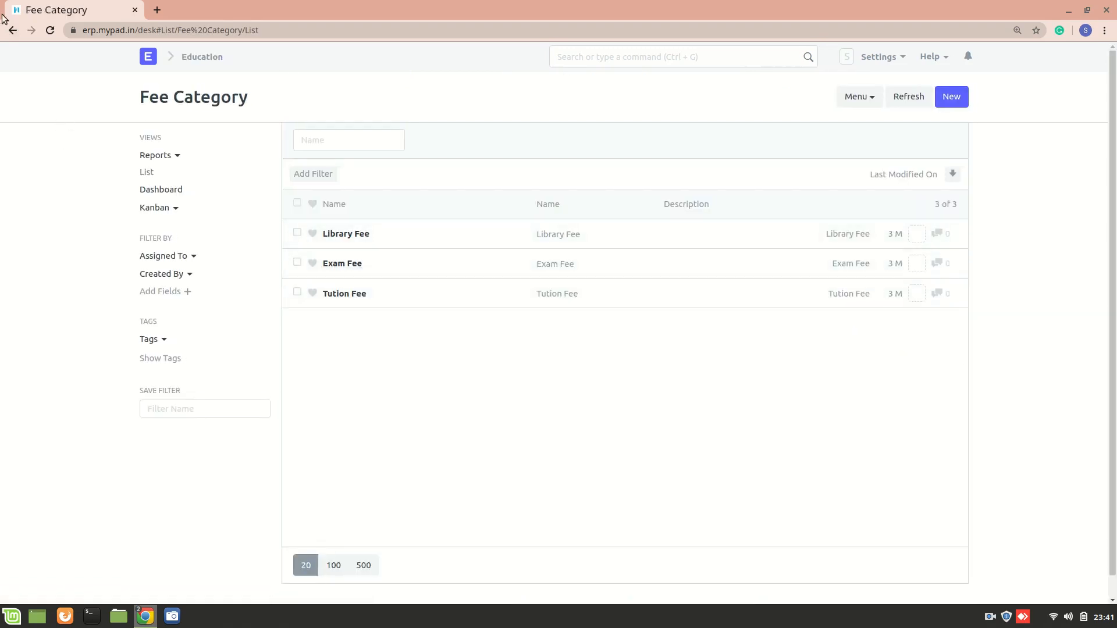
Step: Return to the Education workspace and open the Fee Schedule list
{"action": "left_click", "coordinate": [12, 30]}
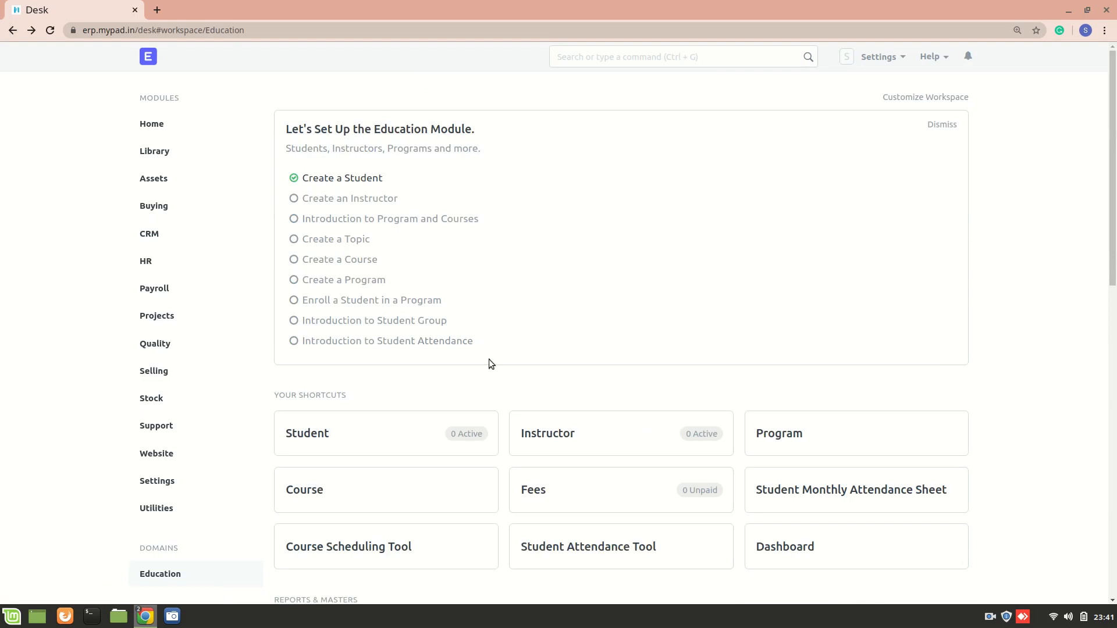
{"action": "scroll", "coordinate": [489, 359], "scroll_direction": "down", "scroll_amount": 5}
{"action": "scroll", "coordinate": [488, 359], "scroll_direction": "down", "scroll_amount": 3}
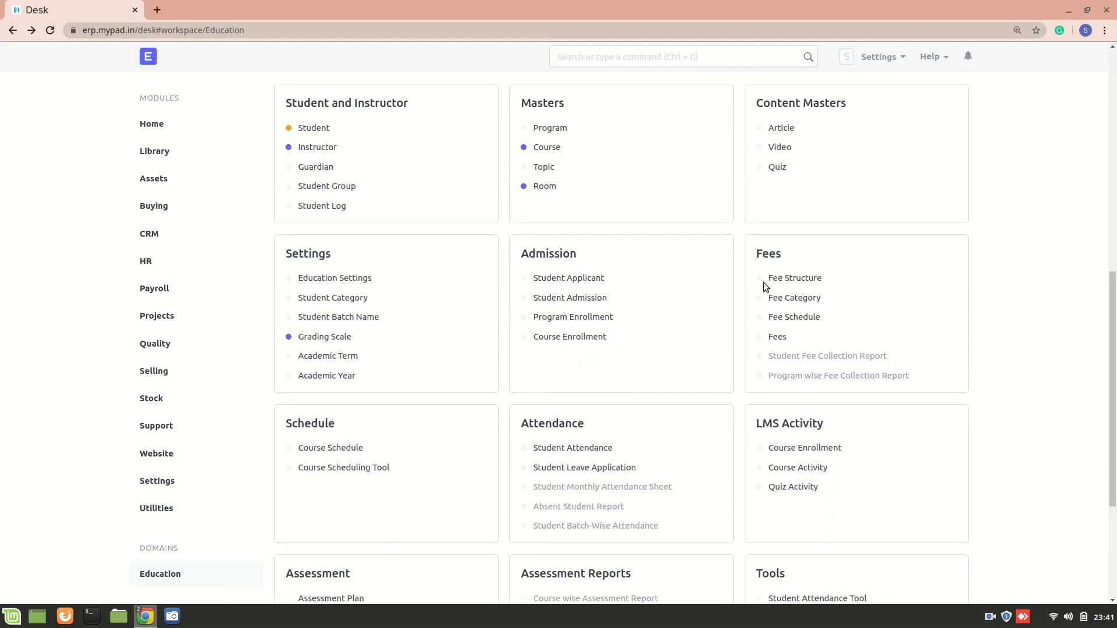
{"action": "left_click", "coordinate": [805, 317]}
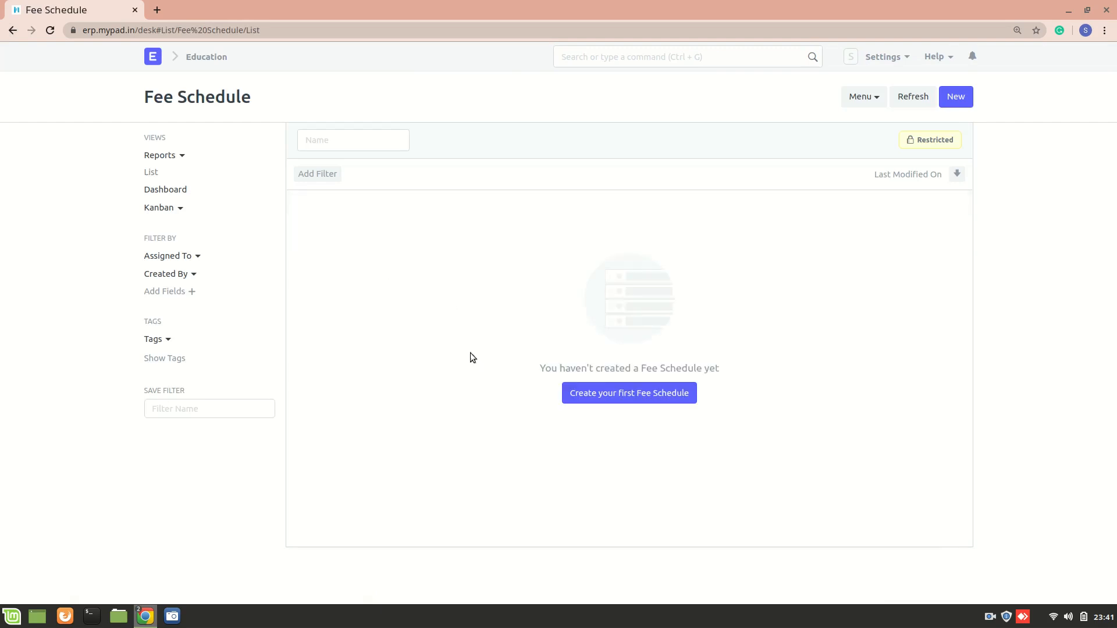
Step: Check the Fee Structure field in a new fee schedule form, then leave the form unsaved
{"action": "left_click", "coordinate": [615, 390]}
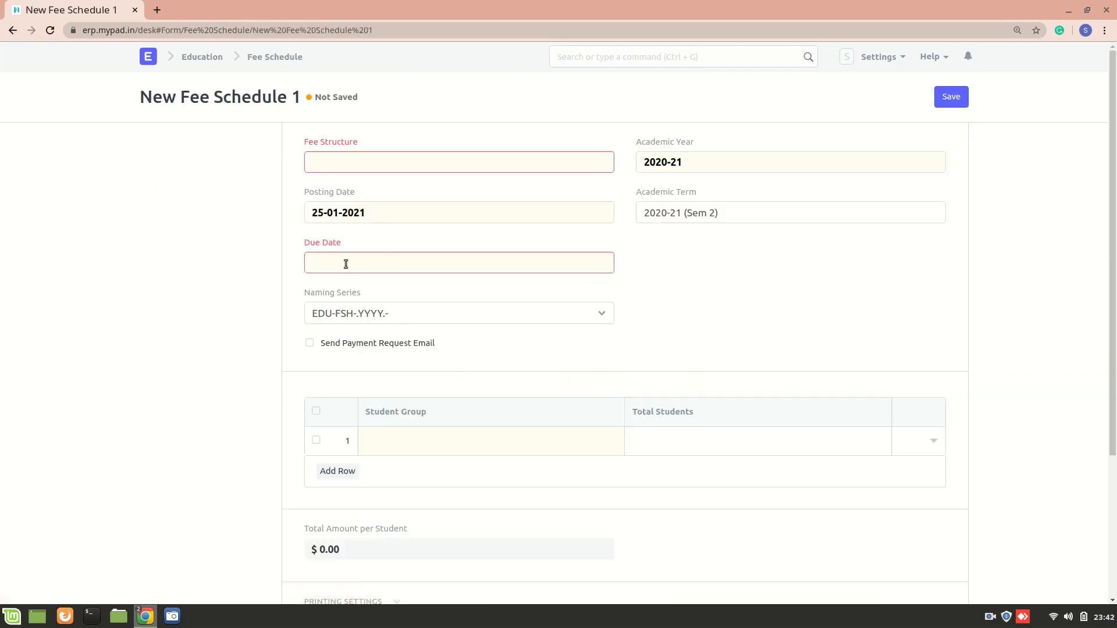
{"action": "left_click", "coordinate": [362, 164]}
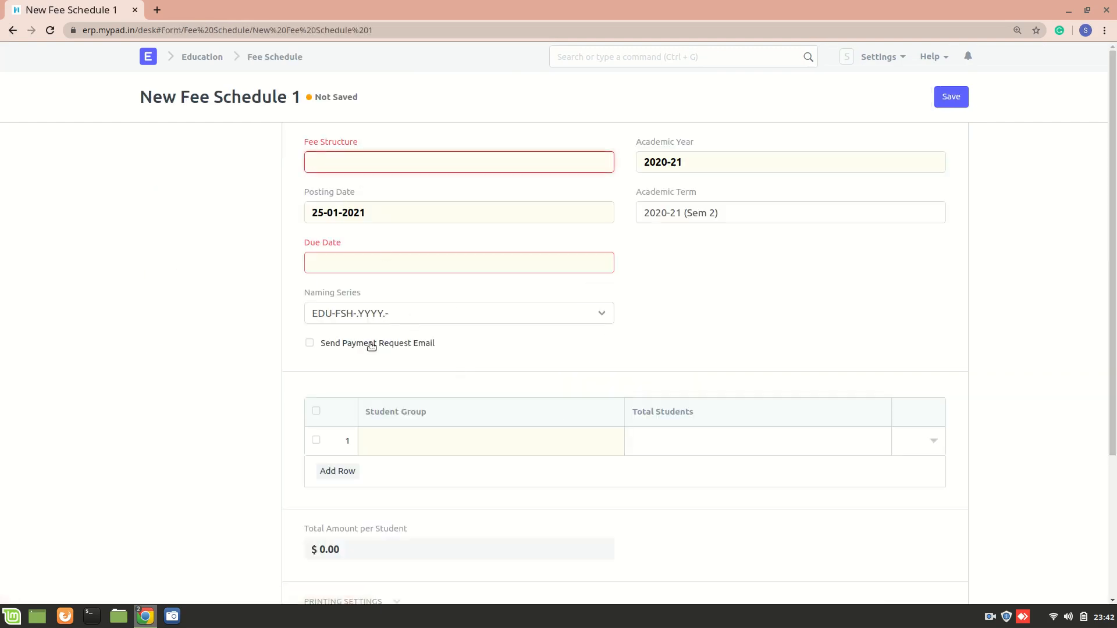
{"action": "left_click", "coordinate": [151, 189]}
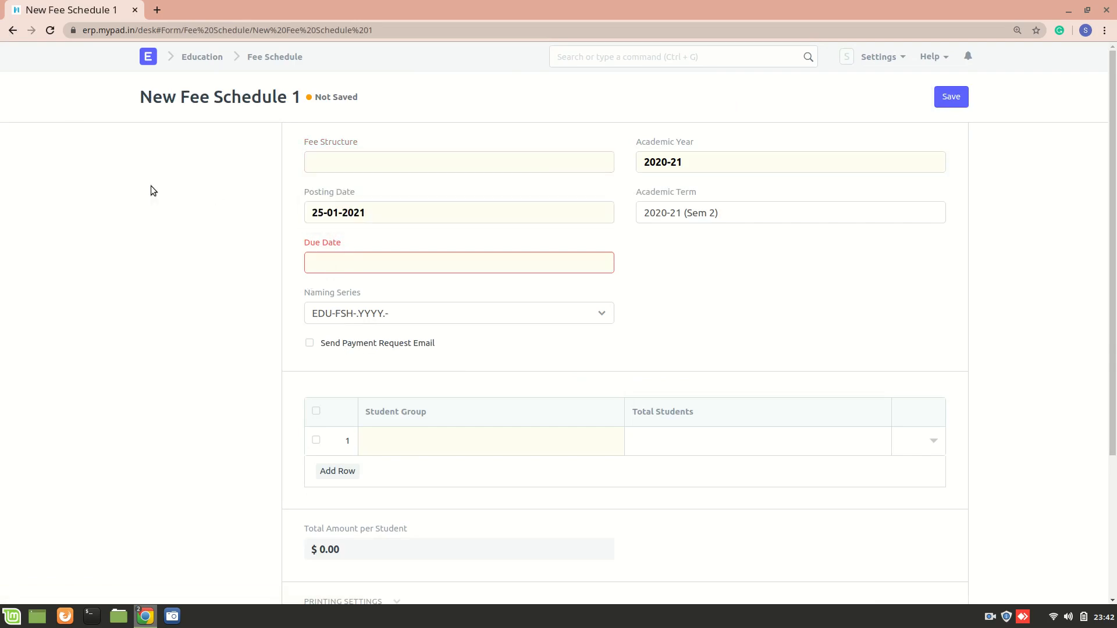
{"action": "left_click", "coordinate": [13, 30]}
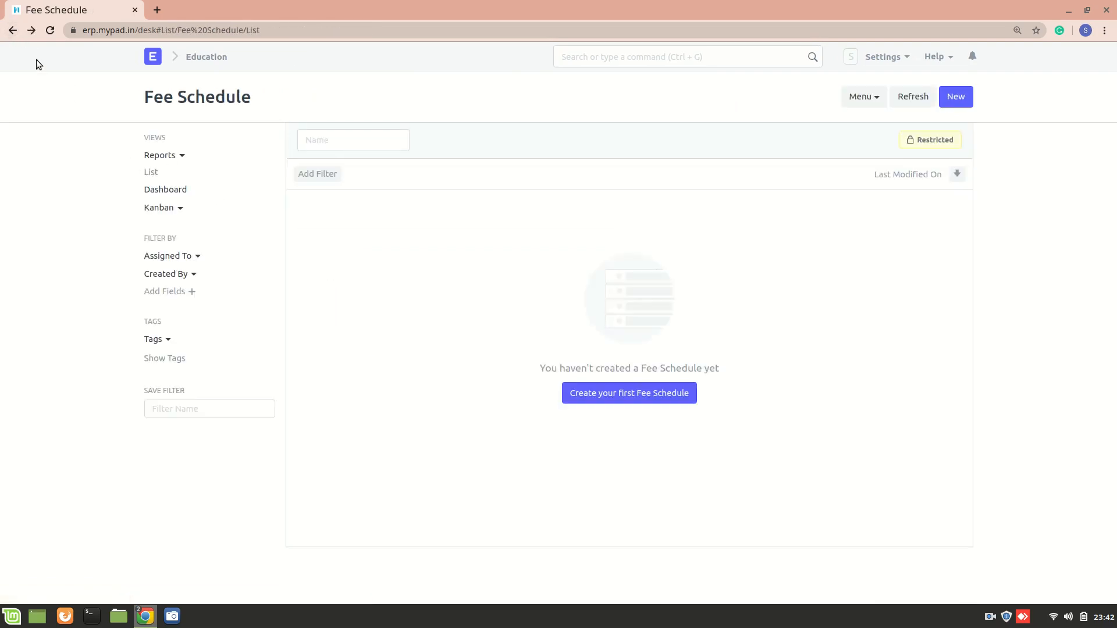
Step: Open the Fees list from the Education workspace and start a new fees record
{"action": "left_click", "coordinate": [12, 31]}
{"action": "scroll", "coordinate": [528, 354], "scroll_direction": "down", "scroll_amount": 10}
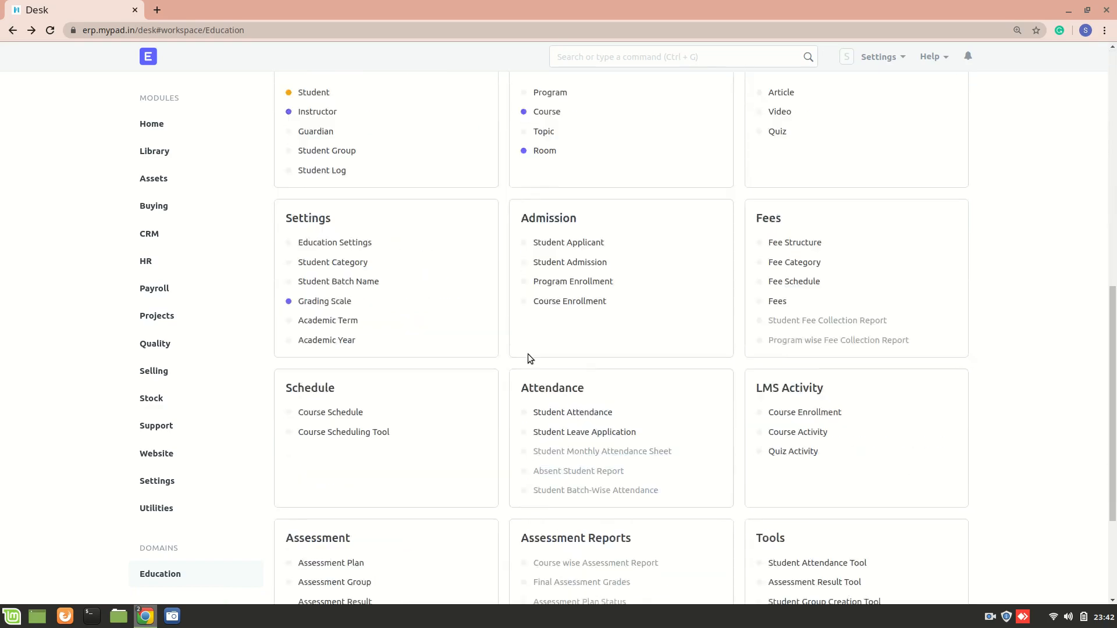
{"action": "left_click", "coordinate": [777, 201]}
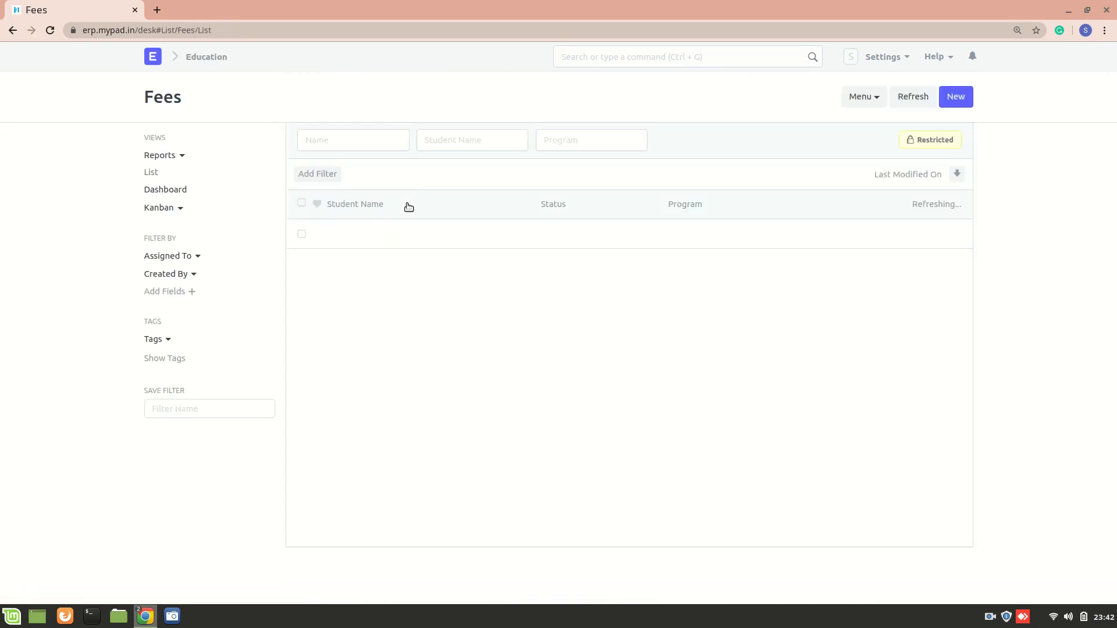
{"action": "left_click", "coordinate": [644, 392]}
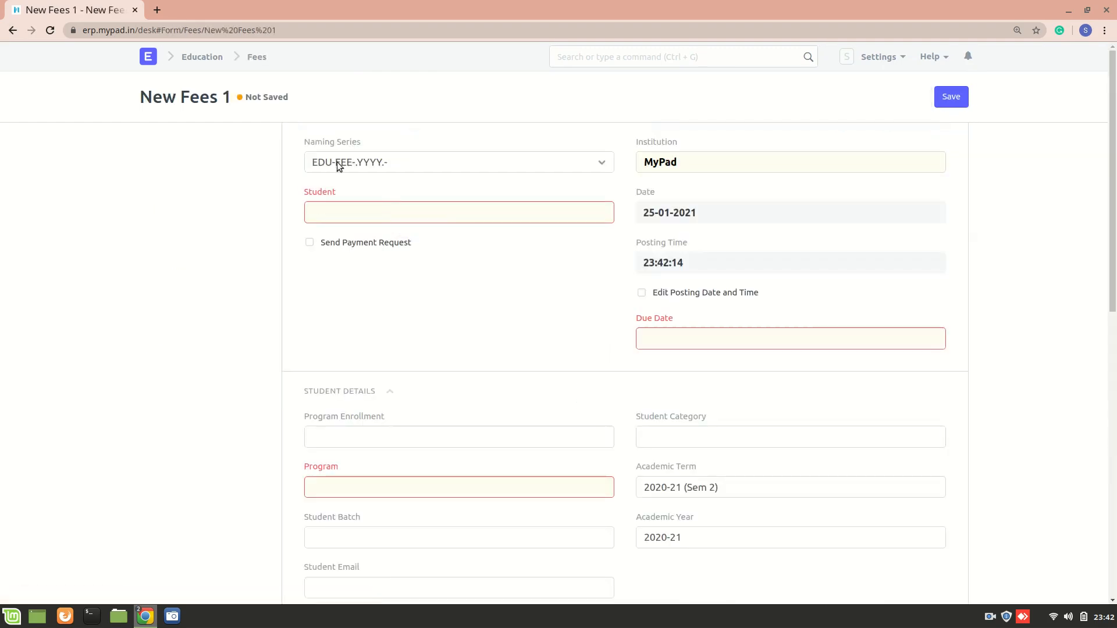
Step: Review the Student, student details and fee structure fields of the new fees form, then return to the Education workspace without saving
{"action": "left_click", "coordinate": [350, 214]}
{"action": "scroll", "coordinate": [504, 344], "scroll_direction": "down", "scroll_amount": 4}
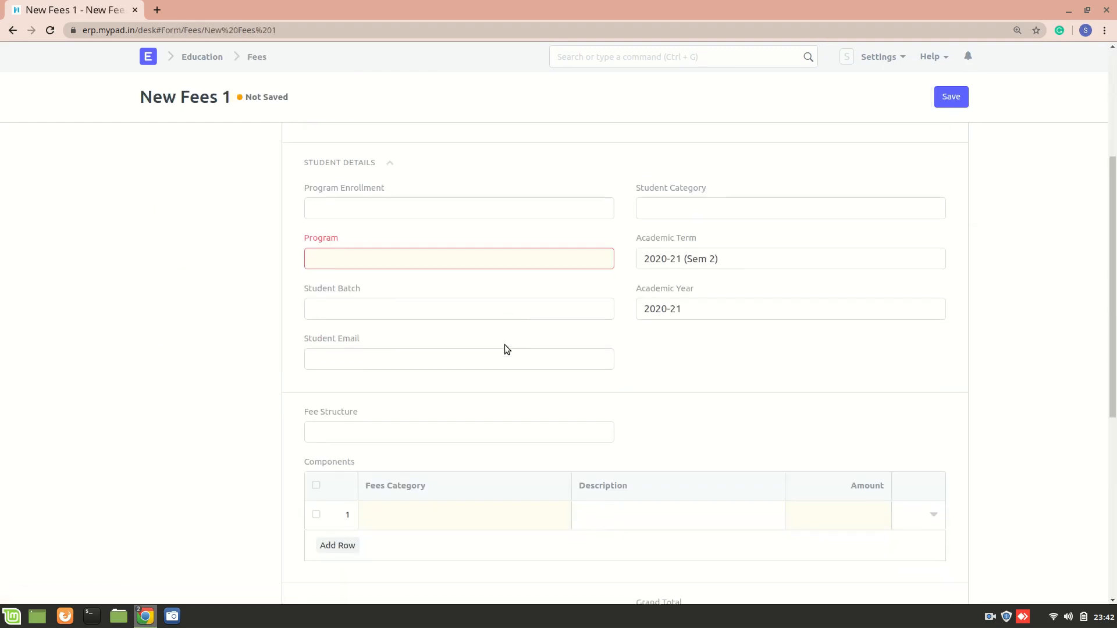
{"action": "scroll", "coordinate": [505, 345], "scroll_direction": "up", "scroll_amount": 1}
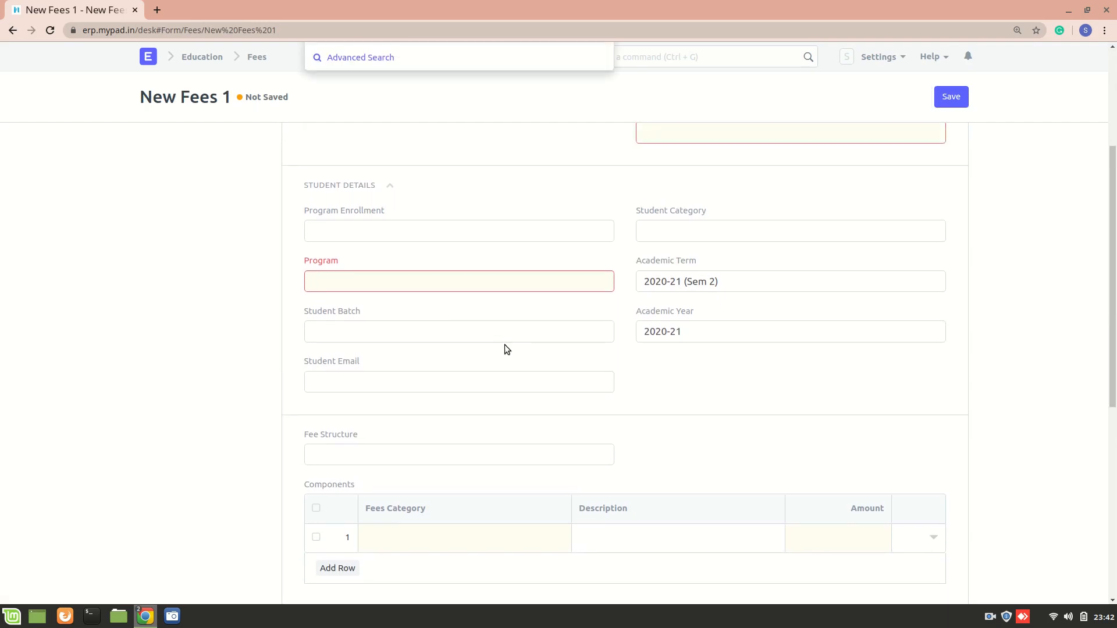
{"action": "scroll", "coordinate": [424, 455], "scroll_direction": "up", "scroll_amount": 4}
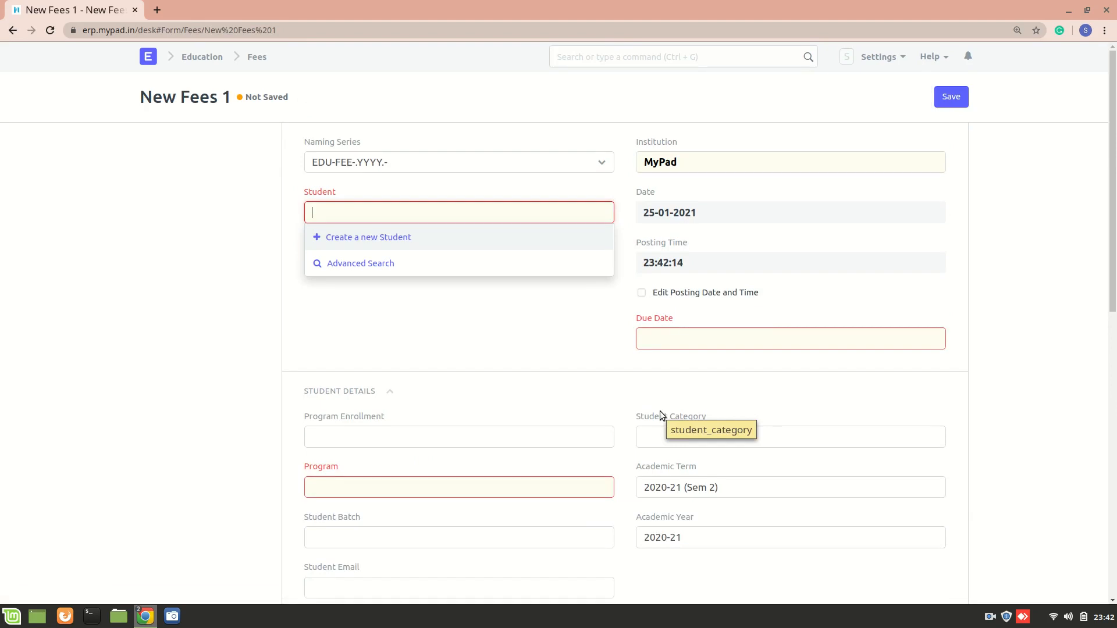
{"action": "left_click", "coordinate": [118, 168]}
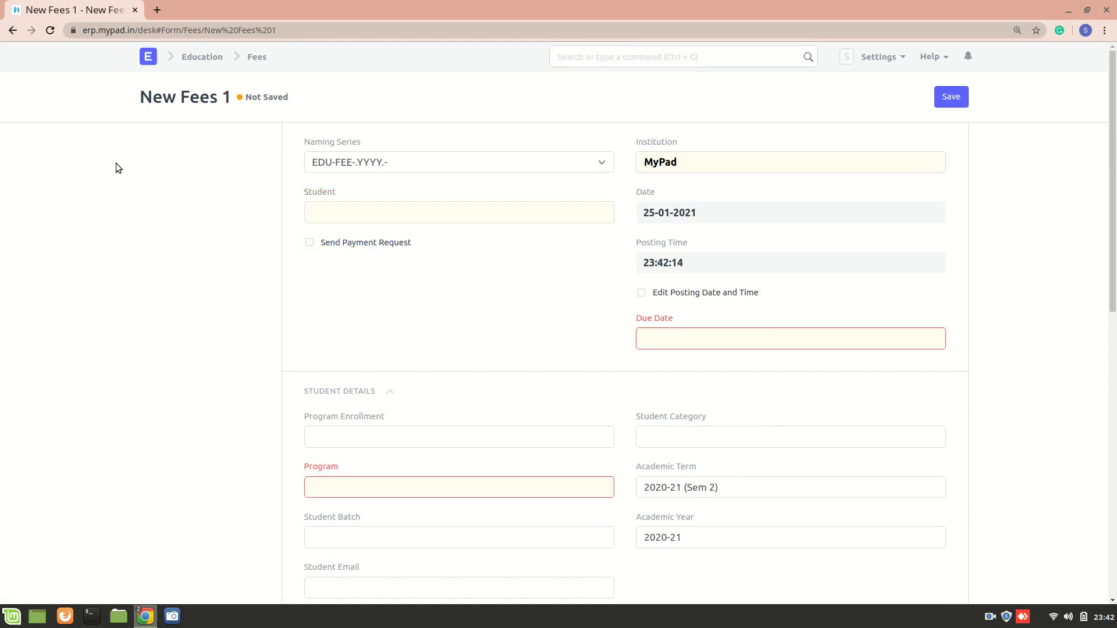
{"action": "left_click", "coordinate": [18, 36]}
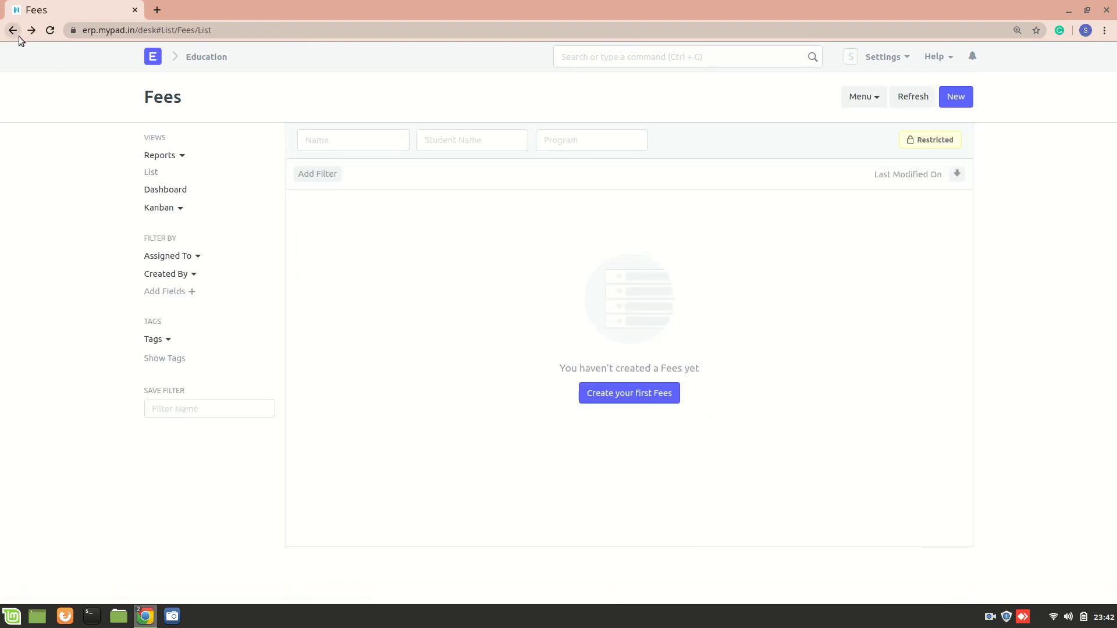
{"action": "left_click", "coordinate": [19, 36]}
{"action": "scroll", "coordinate": [536, 456], "scroll_direction": "down", "scroll_amount": 6}
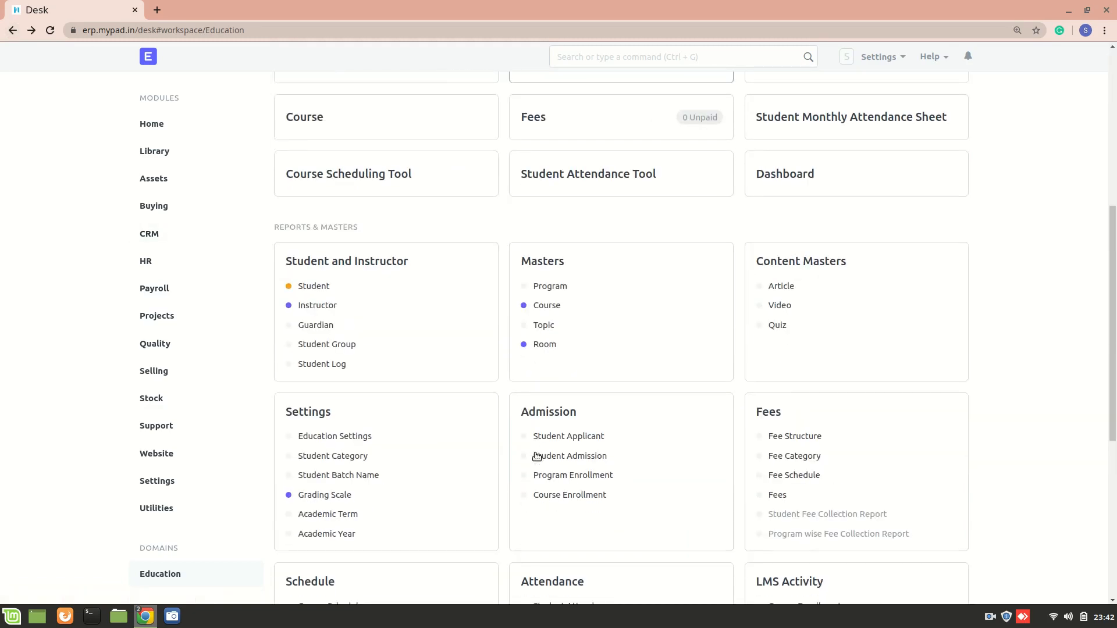
{"action": "scroll", "coordinate": [700, 516], "scroll_direction": "down", "scroll_amount": 4}
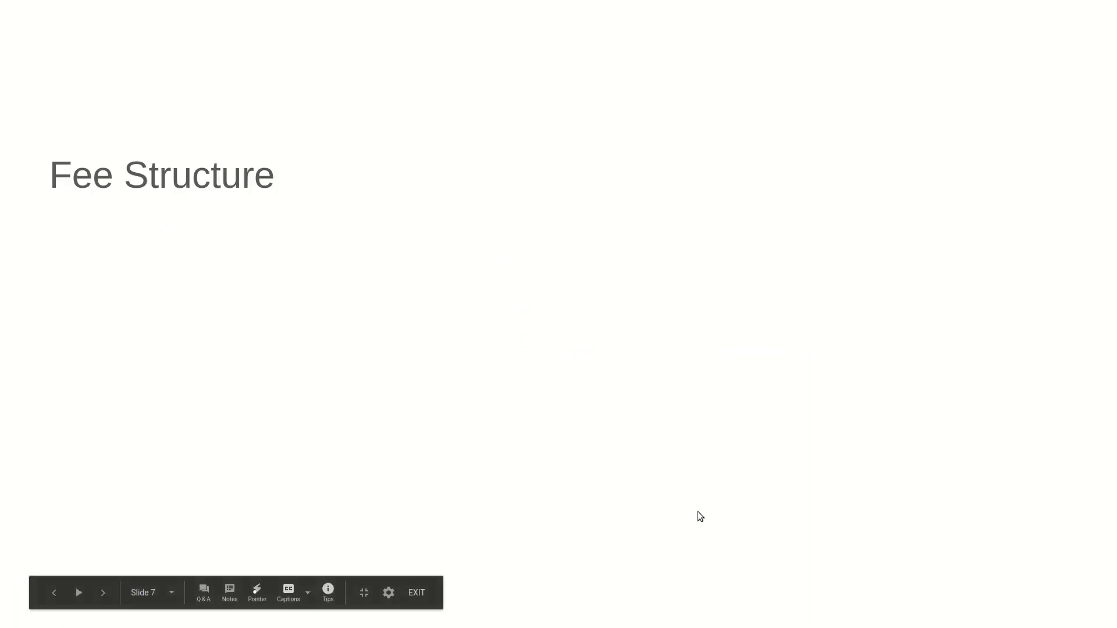
{"action": "key", "text": "Right"}
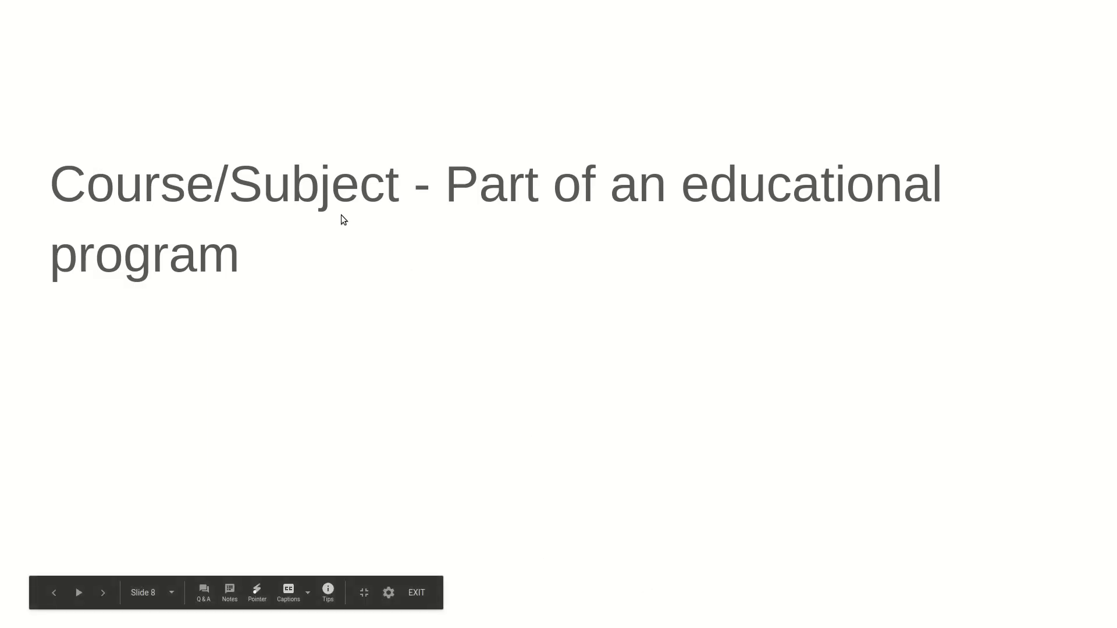
{"action": "key", "text": "alt+Tab"}
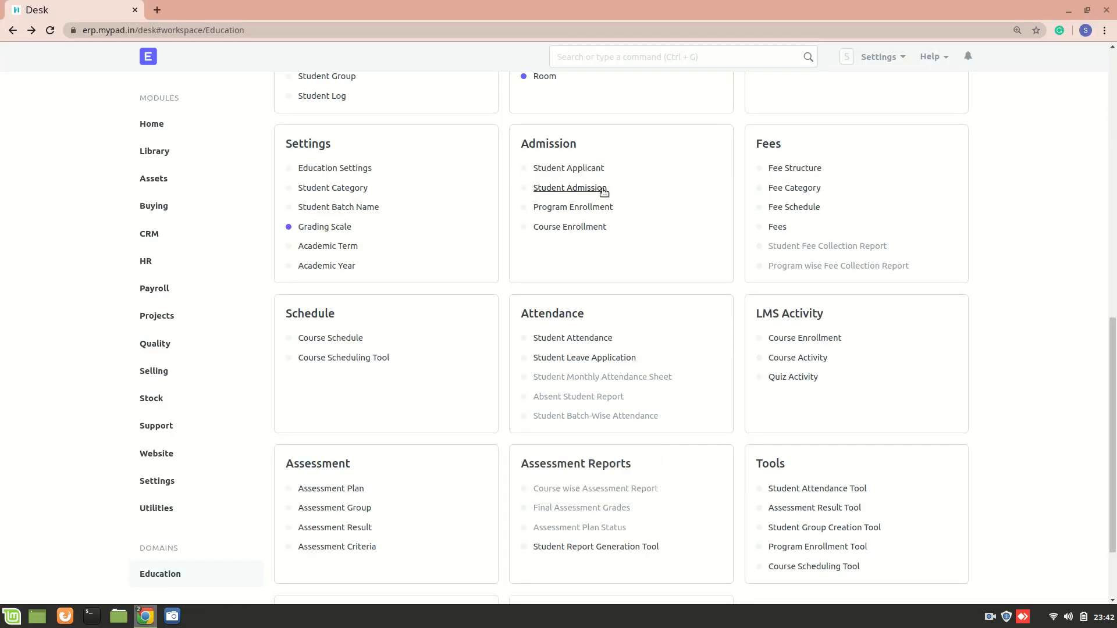
Step: Open the Course list from the Education workspace and look through the existing courses
{"action": "scroll", "coordinate": [600, 191], "scroll_direction": "up", "scroll_amount": 2}
{"action": "left_click", "coordinate": [544, 112]}
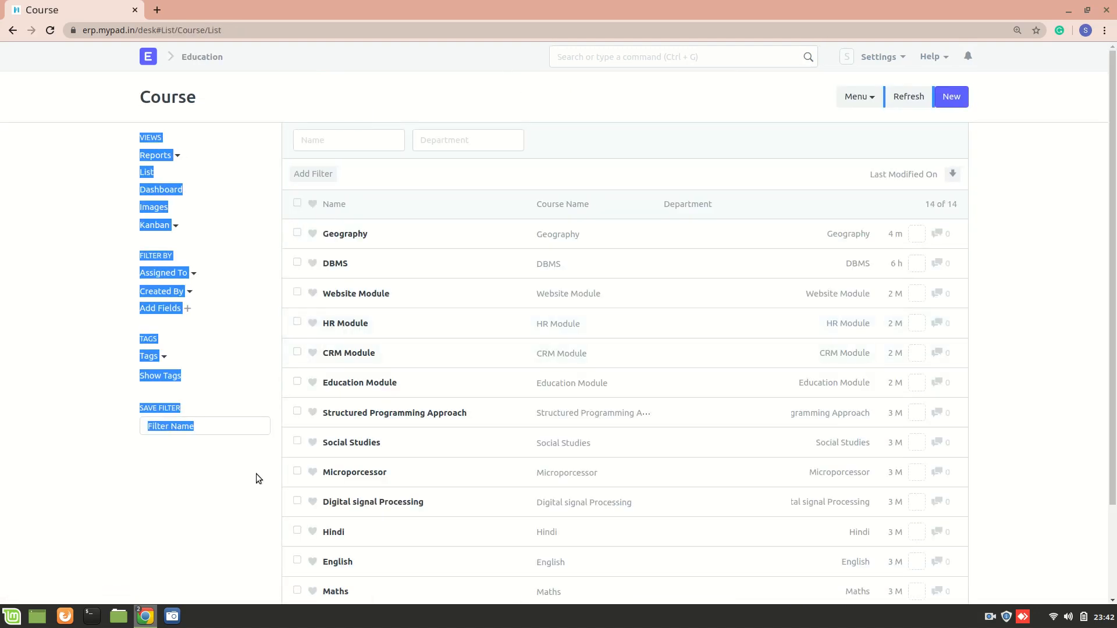
{"action": "left_click", "coordinate": [256, 473]}
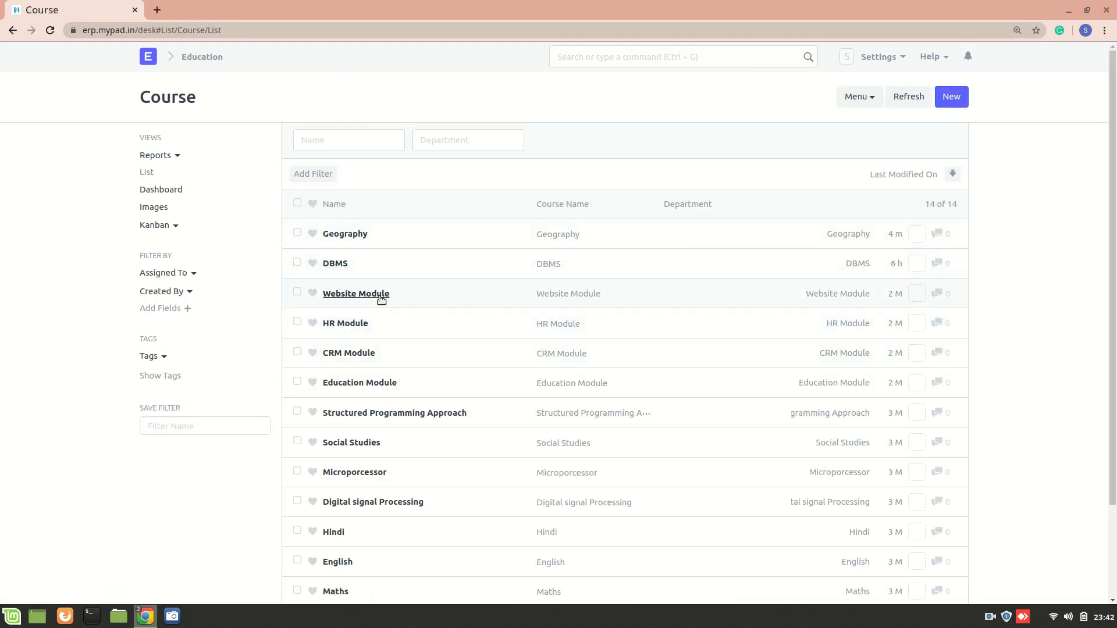
{"action": "scroll", "coordinate": [348, 401], "scroll_direction": "down", "scroll_amount": 3}
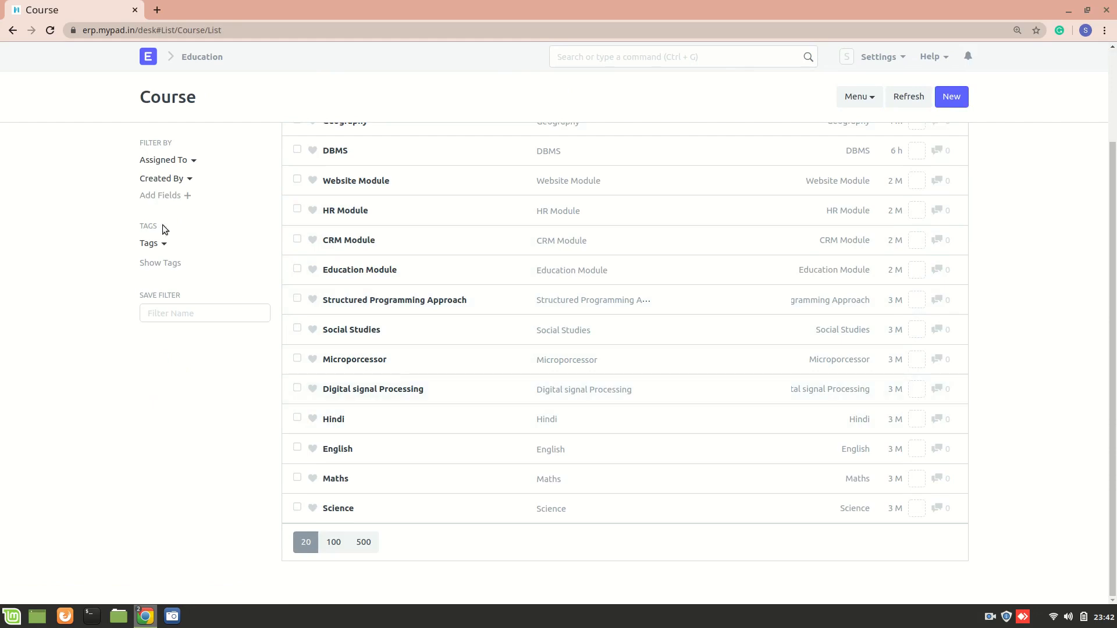
Step: Open the Std 5th/Grade 5 program from the Program list, review its courses table, and return to the list
{"action": "left_click", "coordinate": [12, 32]}
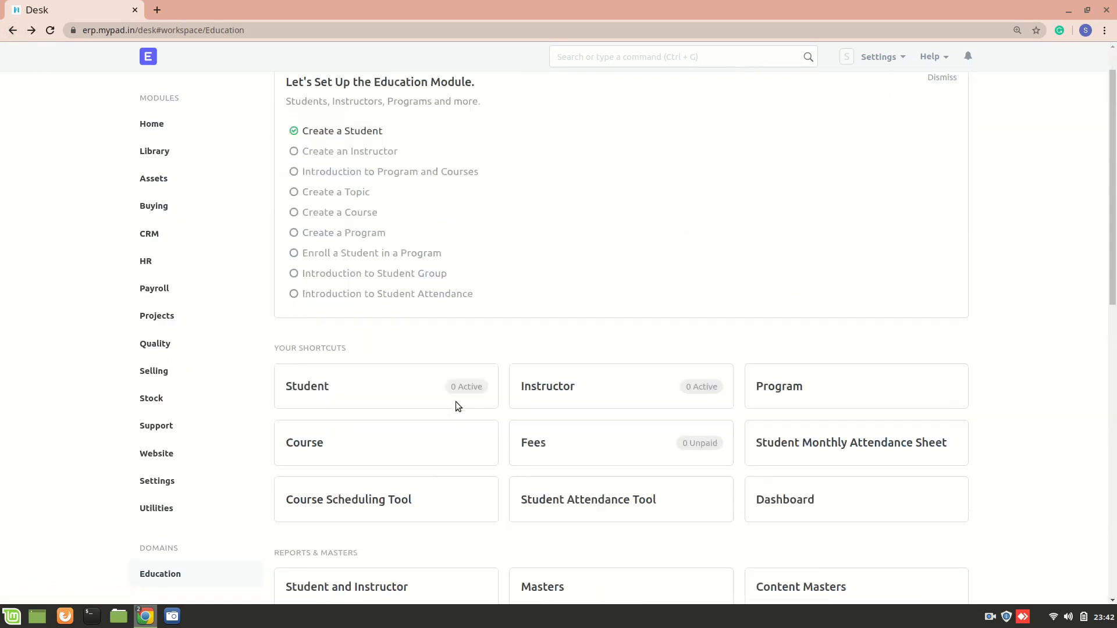
{"action": "scroll", "coordinate": [455, 401], "scroll_direction": "down", "scroll_amount": 5}
{"action": "left_click", "coordinate": [549, 344]}
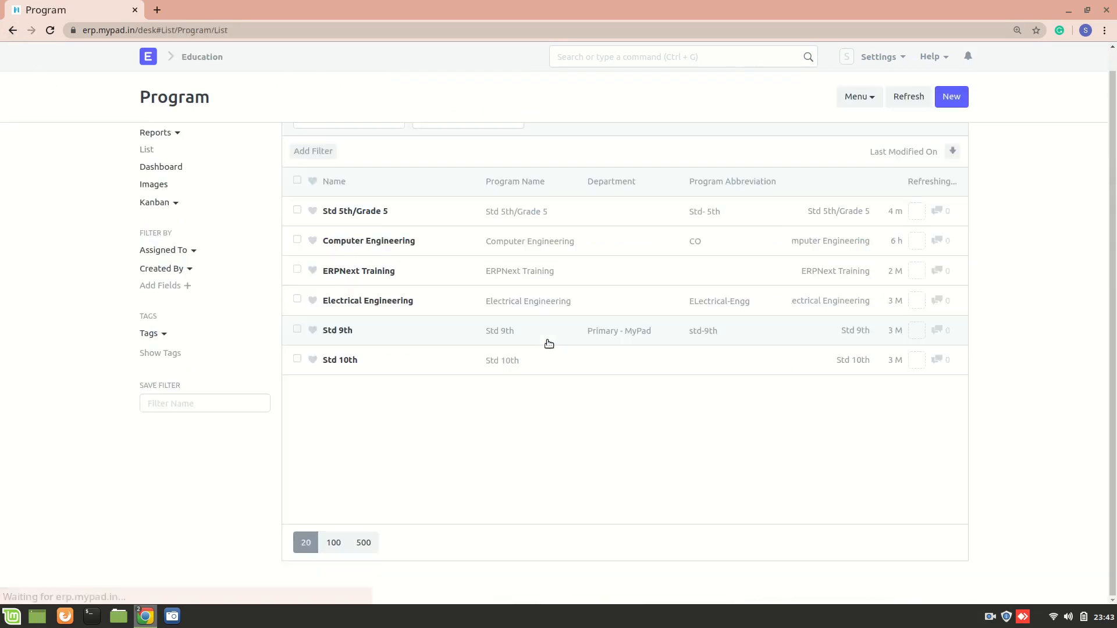
{"action": "left_click", "coordinate": [364, 213]}
{"action": "scroll", "coordinate": [549, 397], "scroll_direction": "down", "scroll_amount": 5}
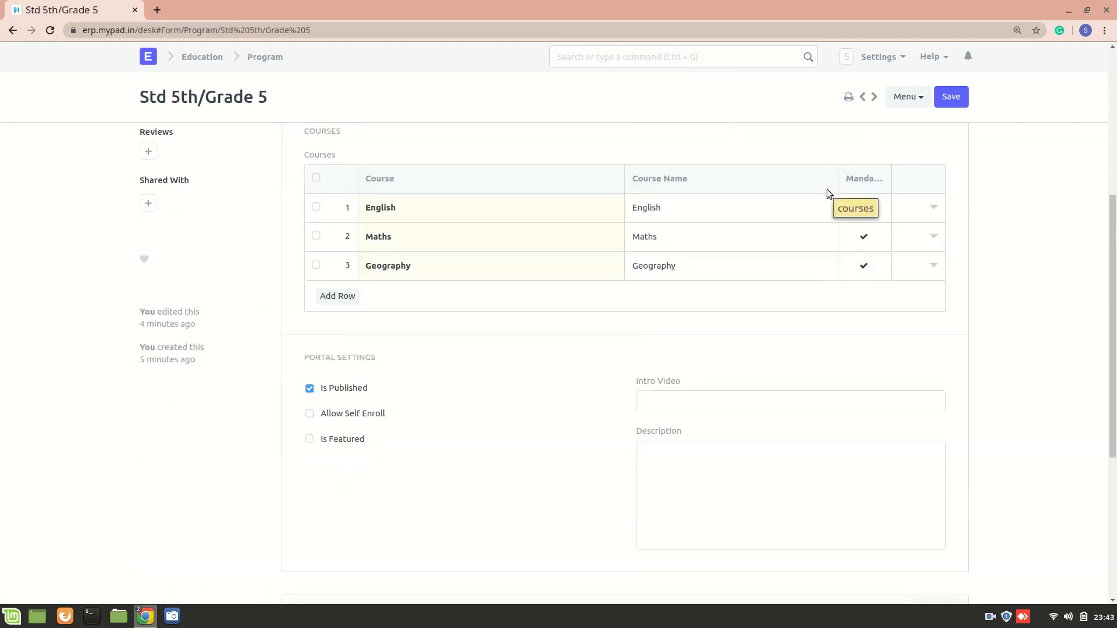
{"action": "left_click", "coordinate": [13, 30]}
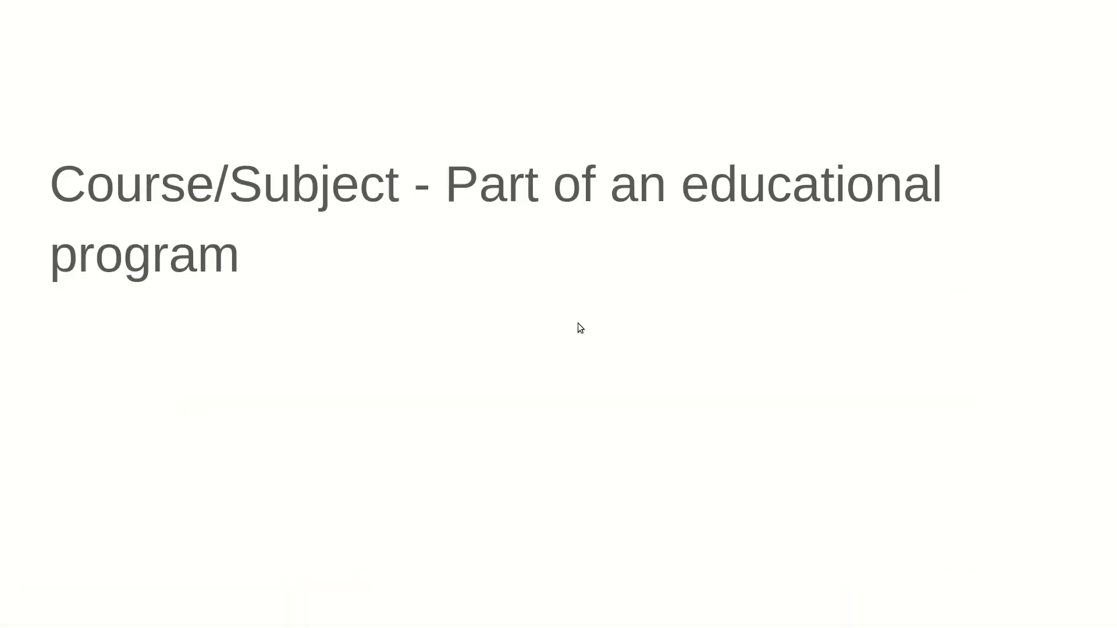
{"action": "key", "text": "Right"}
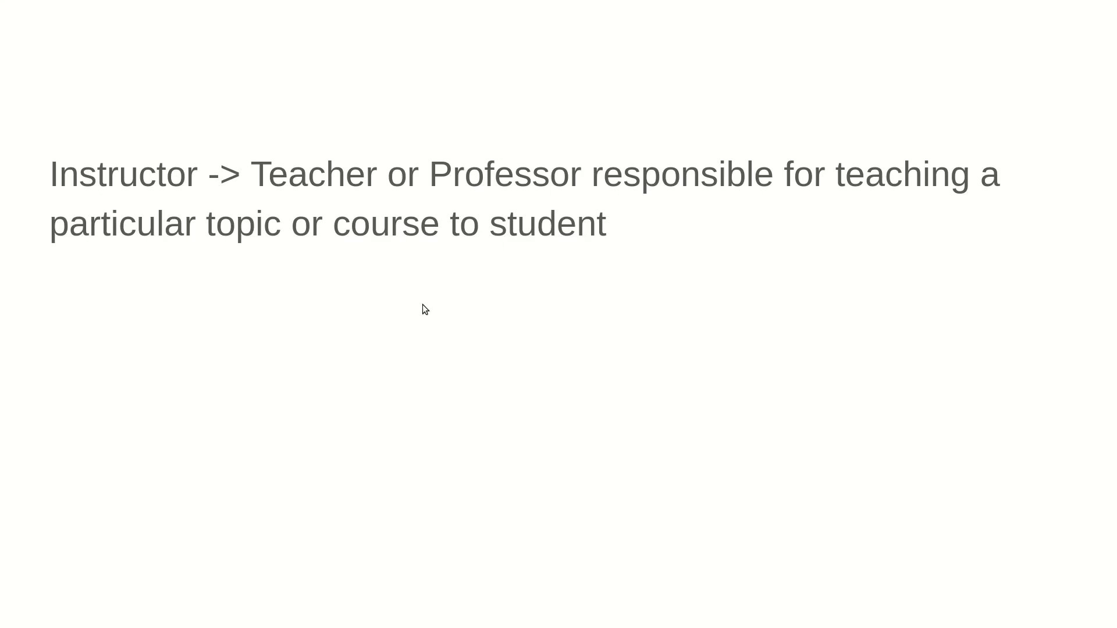
{"action": "key", "text": "XF86AudioMicMute"}
{"action": "key", "text": "XF86AudioMicMute"}
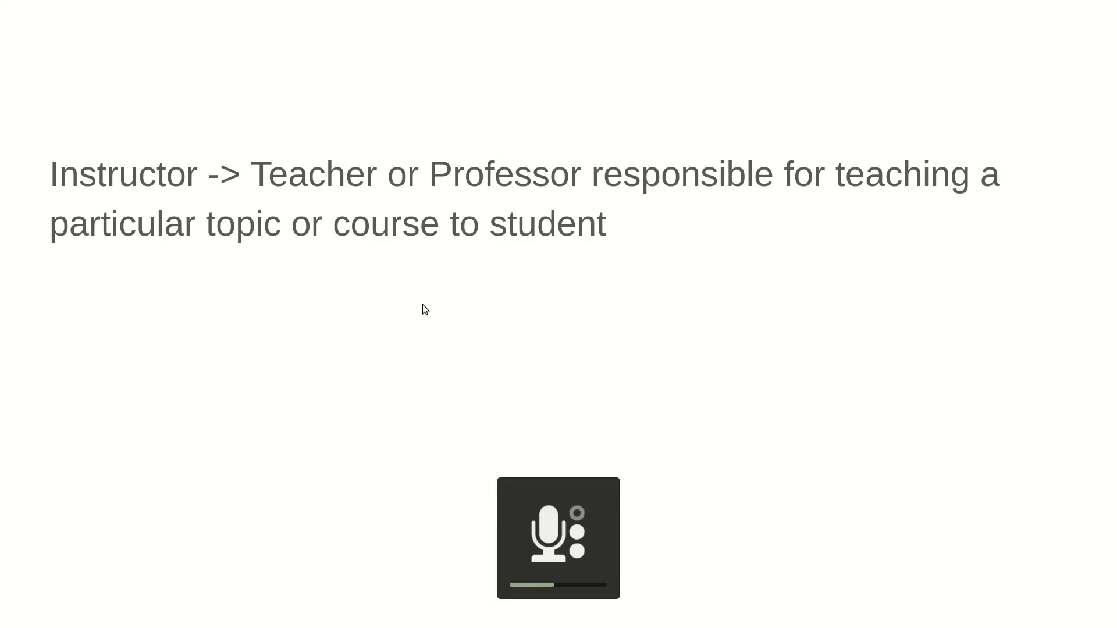
{"action": "key", "text": "alt+Tab"}
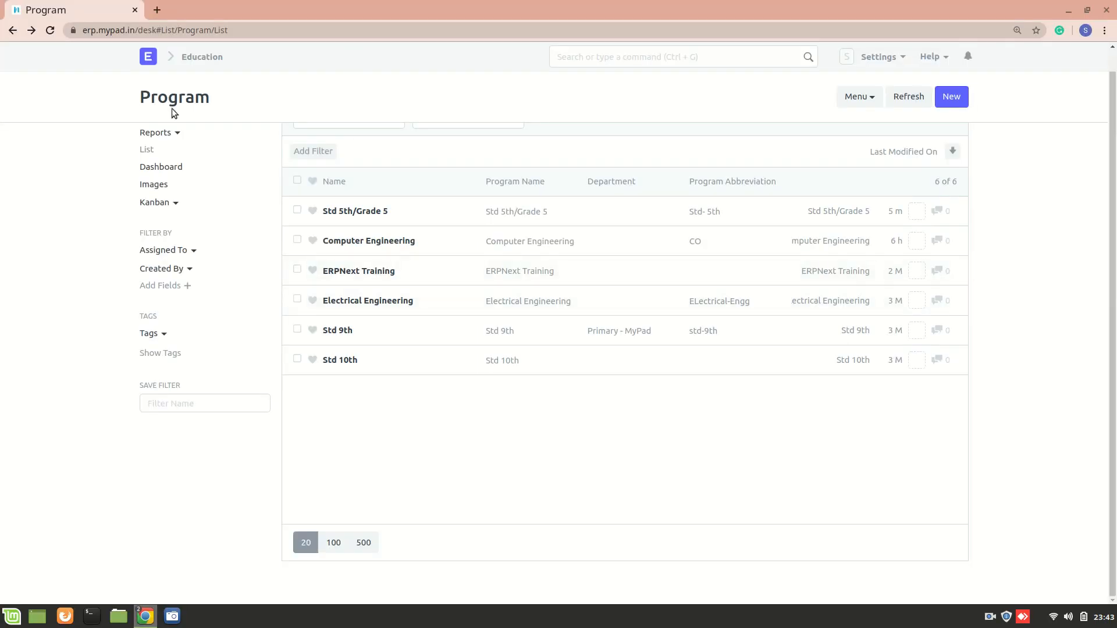
Step: Open the Instructor list from the Education workspace and start a new instructor record
{"action": "left_click", "coordinate": [174, 53]}
{"action": "scroll", "coordinate": [396, 367], "scroll_direction": "down", "scroll_amount": 5}
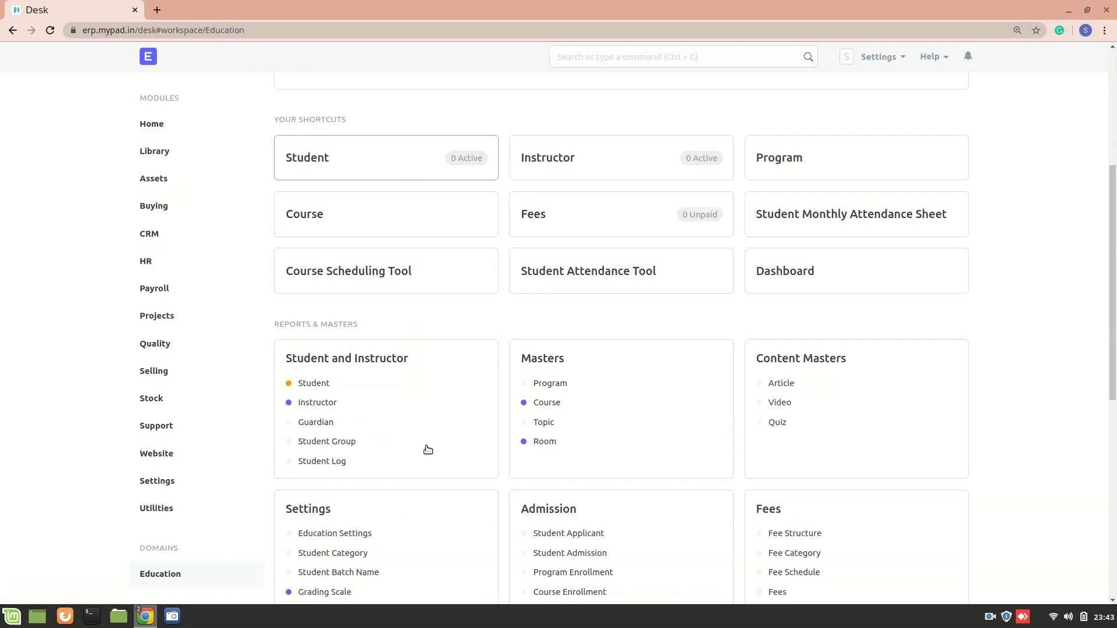
{"action": "left_click", "coordinate": [606, 165]}
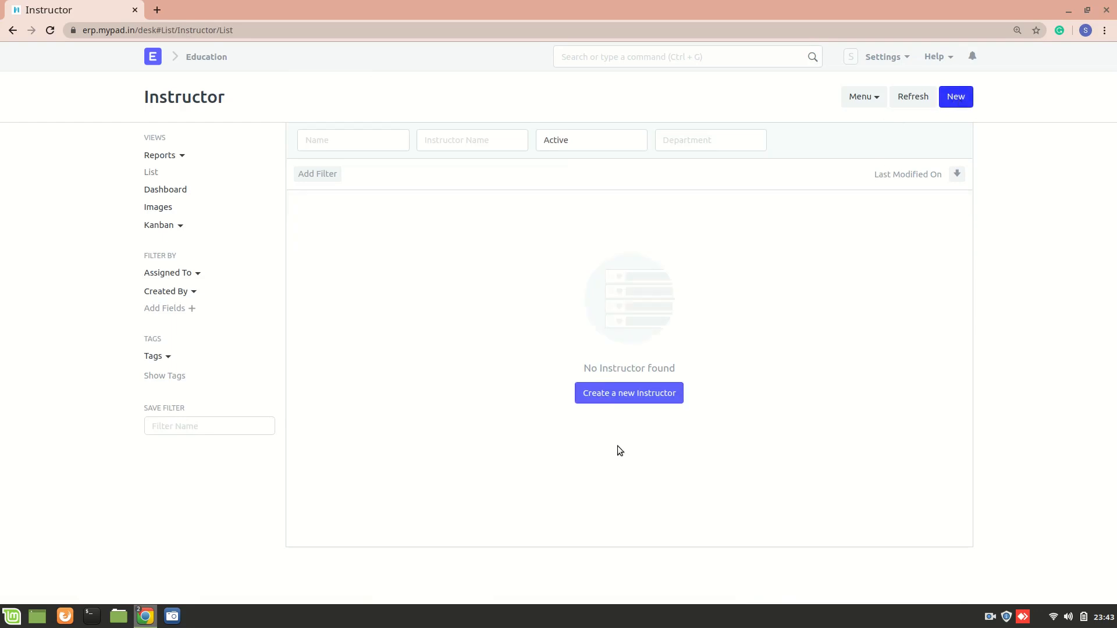
{"action": "left_click", "coordinate": [625, 395]}
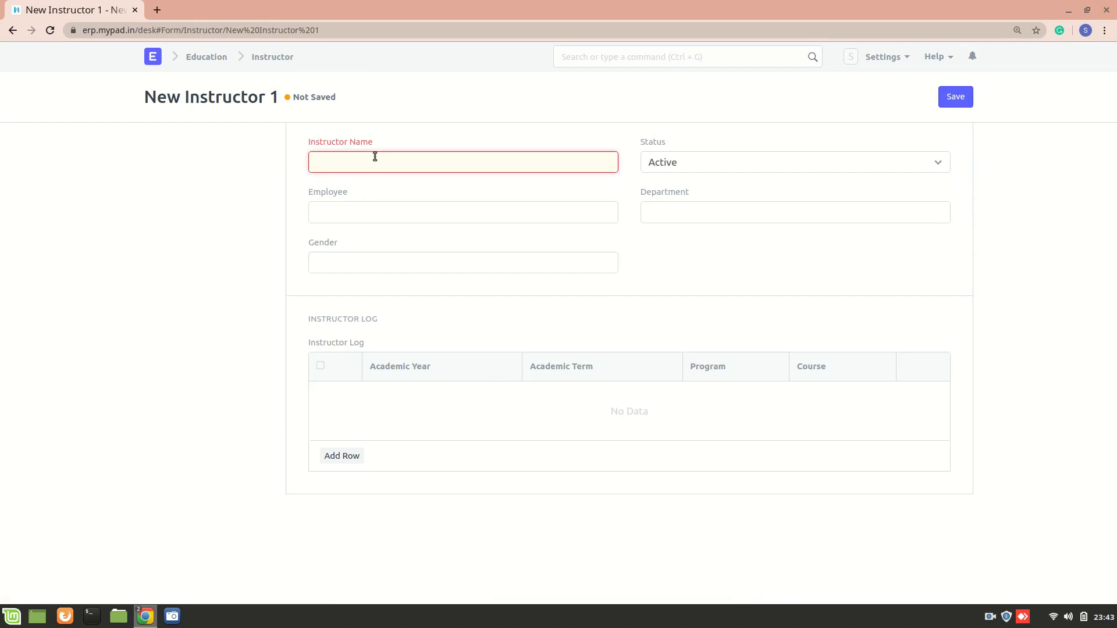
Step: Enter the instructor's name and set the gender to Female
{"action": "type", "text": "Smeeta"}
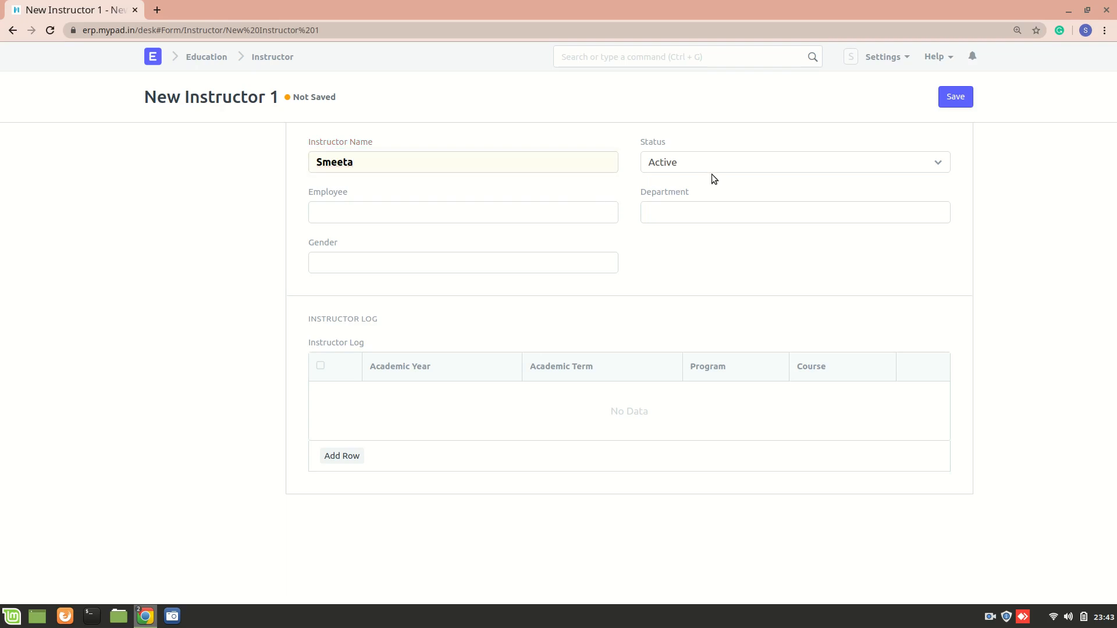
{"action": "left_click", "coordinate": [401, 264]}
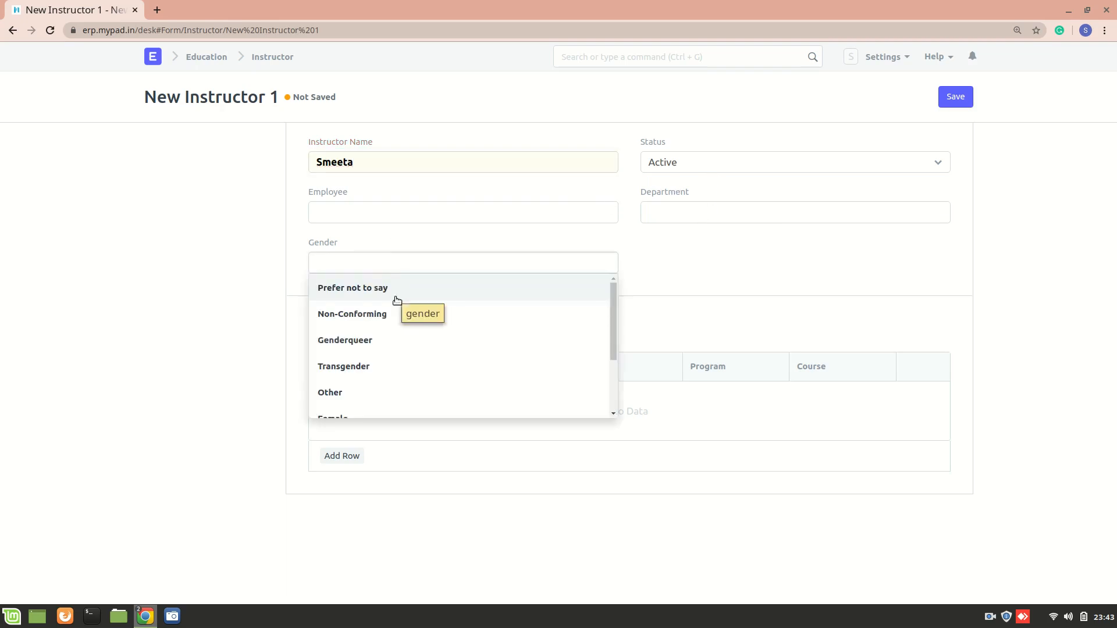
{"action": "scroll", "coordinate": [393, 384], "scroll_direction": "down", "scroll_amount": 2}
{"action": "left_click", "coordinate": [347, 336]}
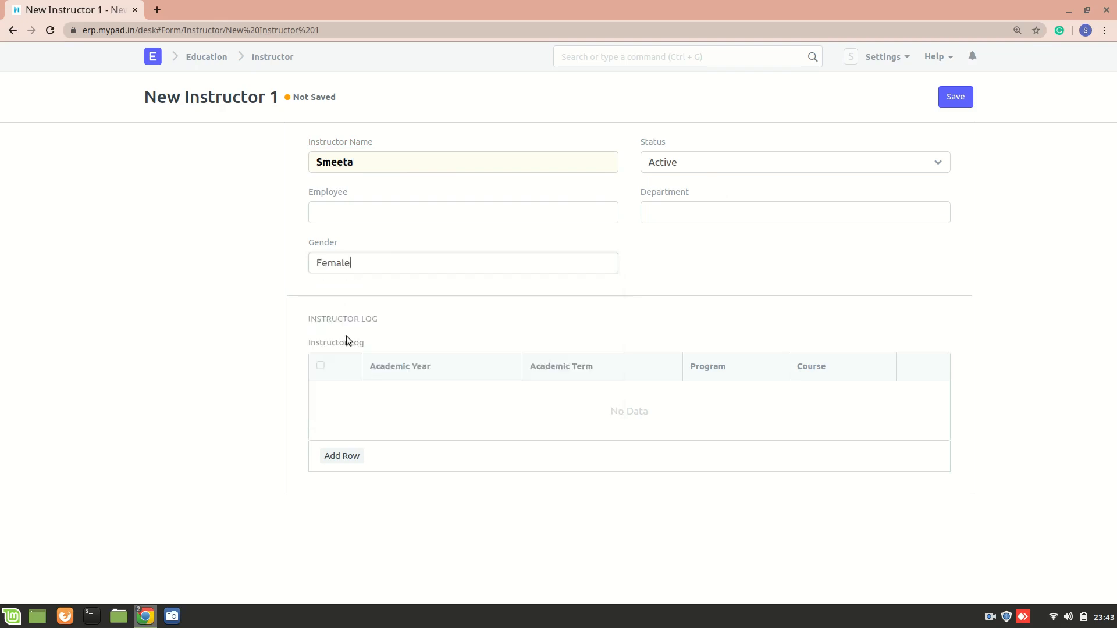
Step: Add a row to the instructor log and set its program to Std 9th
{"action": "left_click", "coordinate": [343, 454]}
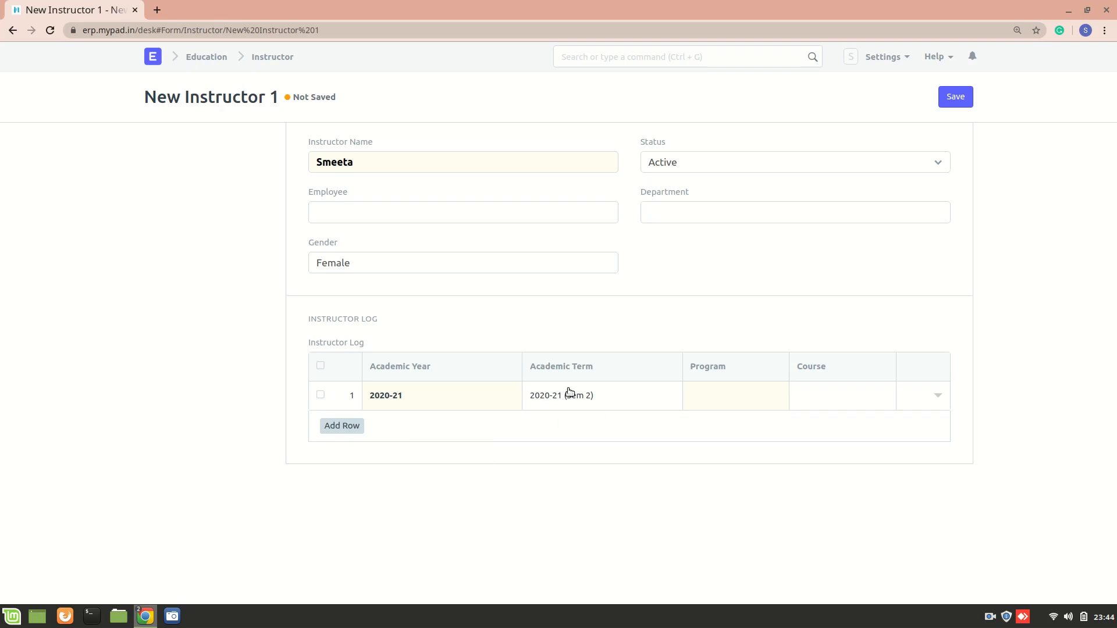
{"action": "left_click", "coordinate": [772, 402]}
{"action": "left_click", "coordinate": [715, 406]}
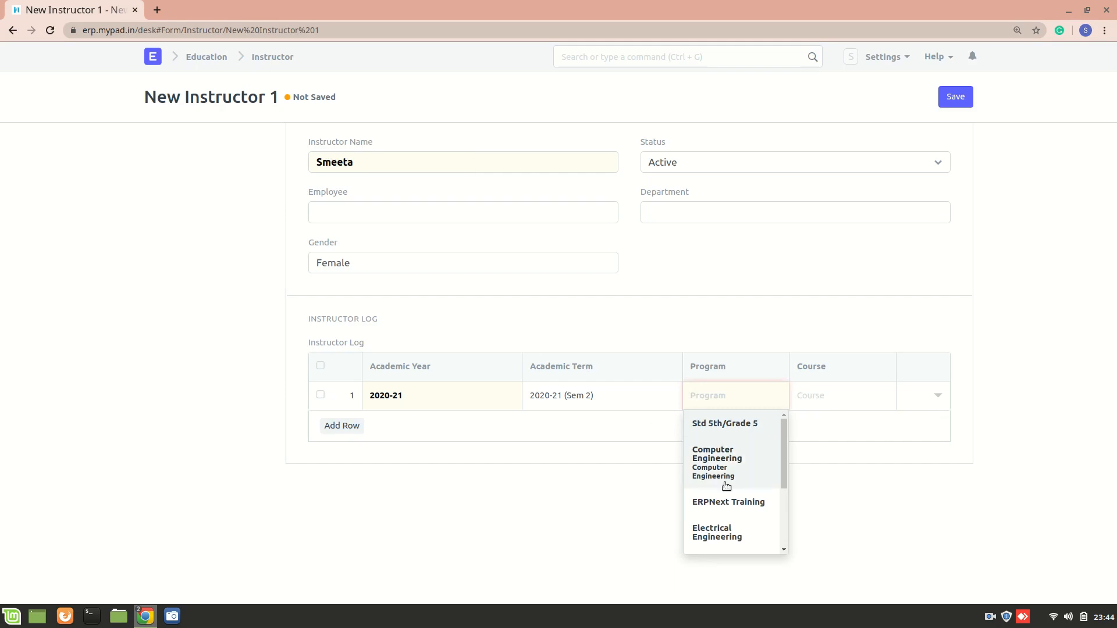
{"action": "scroll", "coordinate": [727, 485], "scroll_direction": "down", "scroll_amount": 2}
{"action": "scroll", "coordinate": [734, 491], "scroll_direction": "down", "scroll_amount": 1}
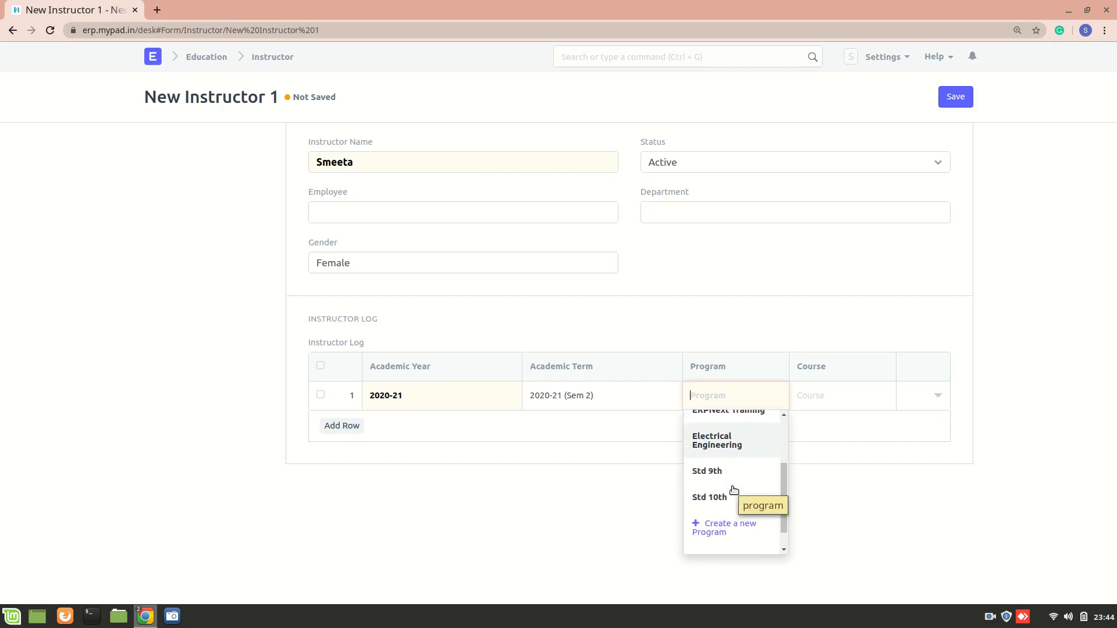
{"action": "left_click", "coordinate": [705, 474]}
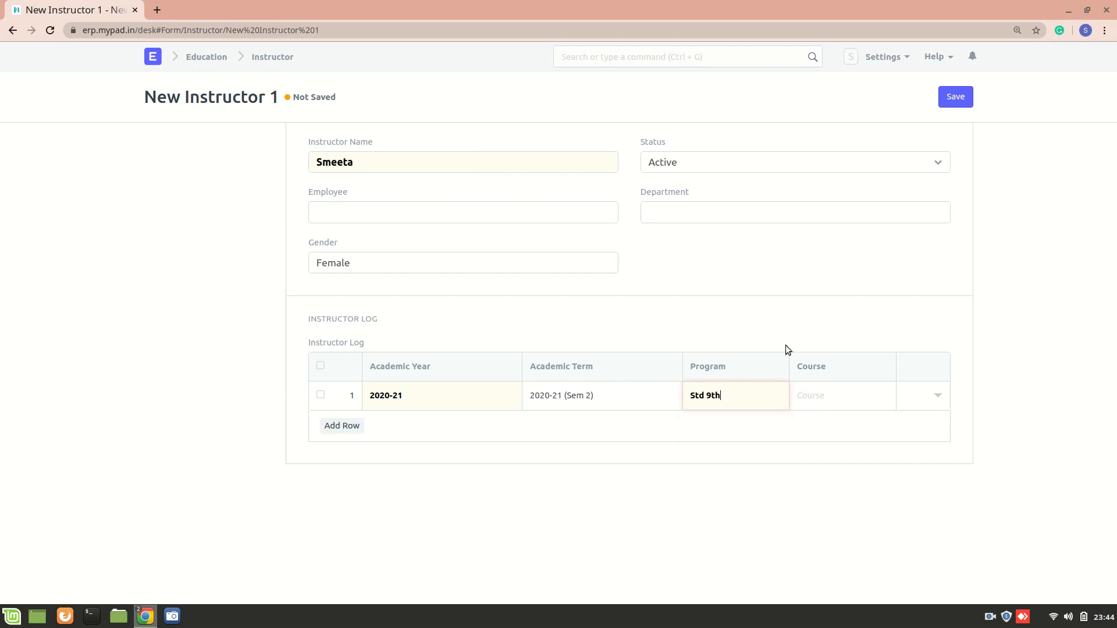
Step: Set the course of the instructor log row to Maths and try to save the instructor
{"action": "left_click", "coordinate": [837, 398]}
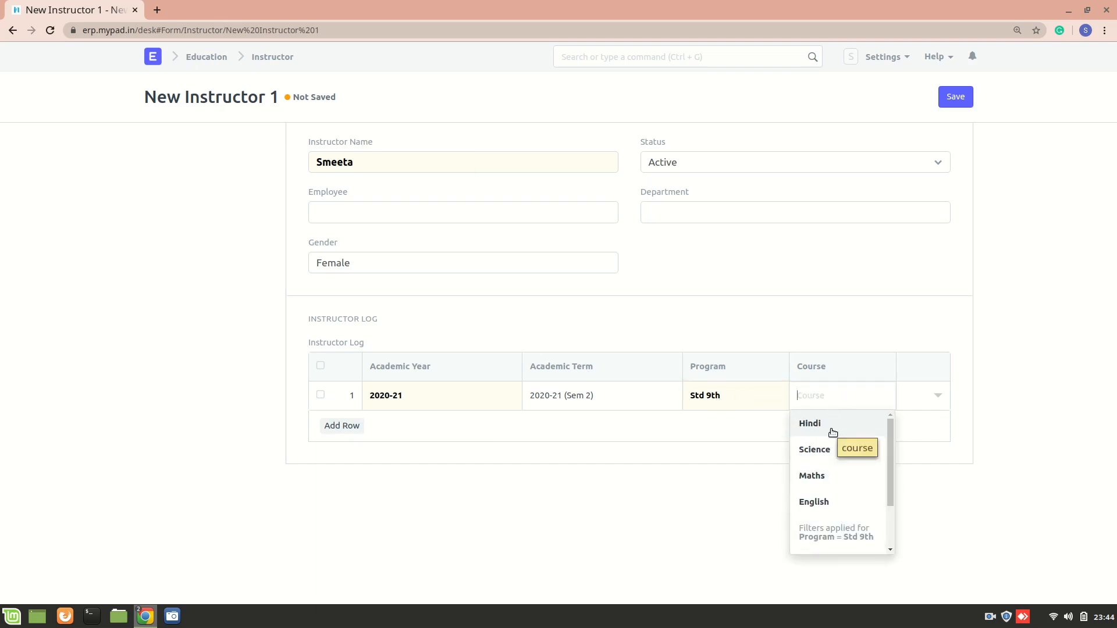
{"action": "left_click", "coordinate": [838, 488]}
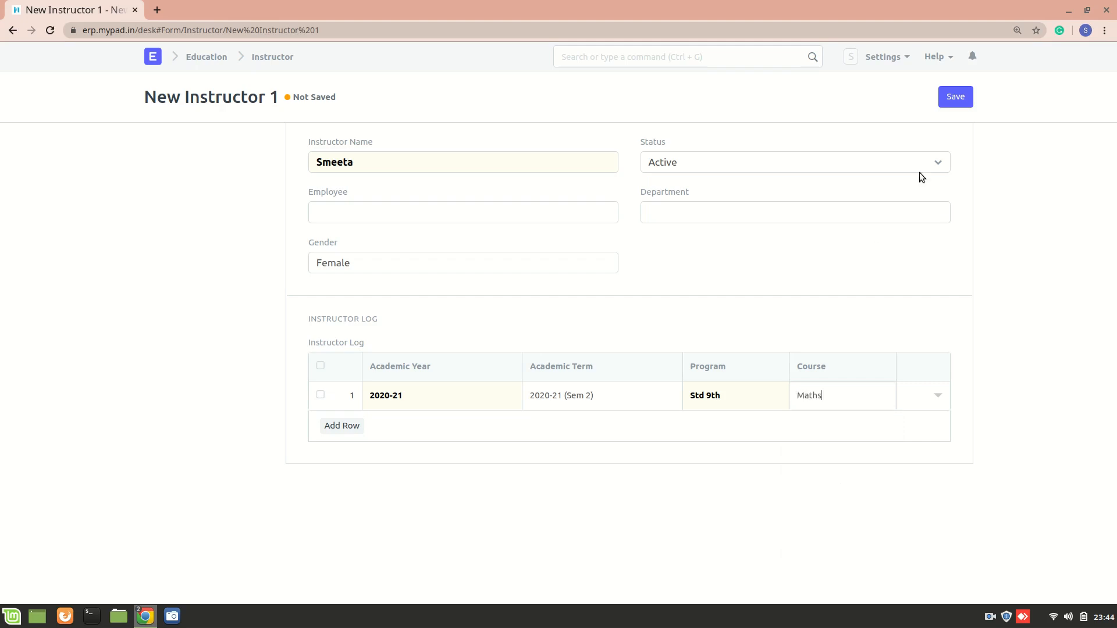
{"action": "left_click", "coordinate": [955, 97]}
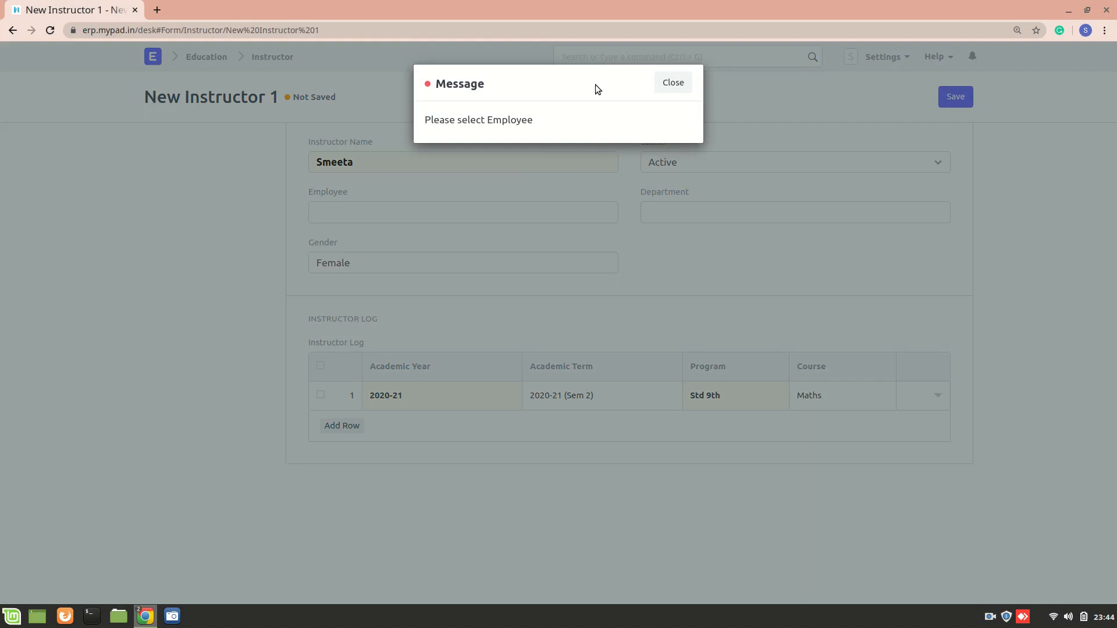
Step: Link the instructor to the matching employee record and save the instructor
{"action": "left_click", "coordinate": [673, 83]}
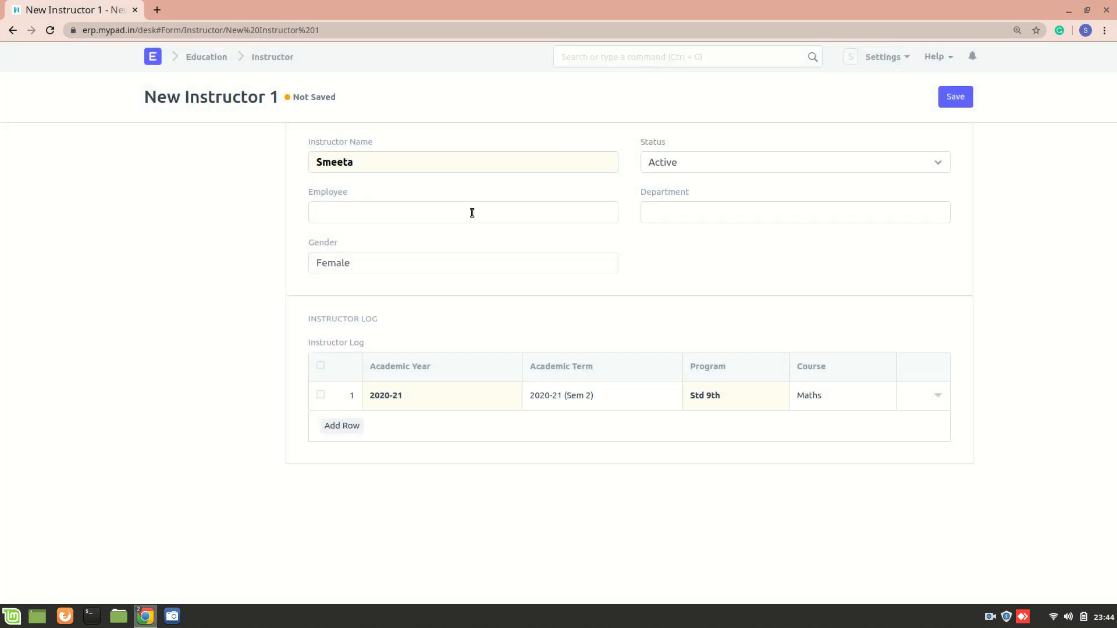
{"action": "left_click", "coordinate": [327, 217]}
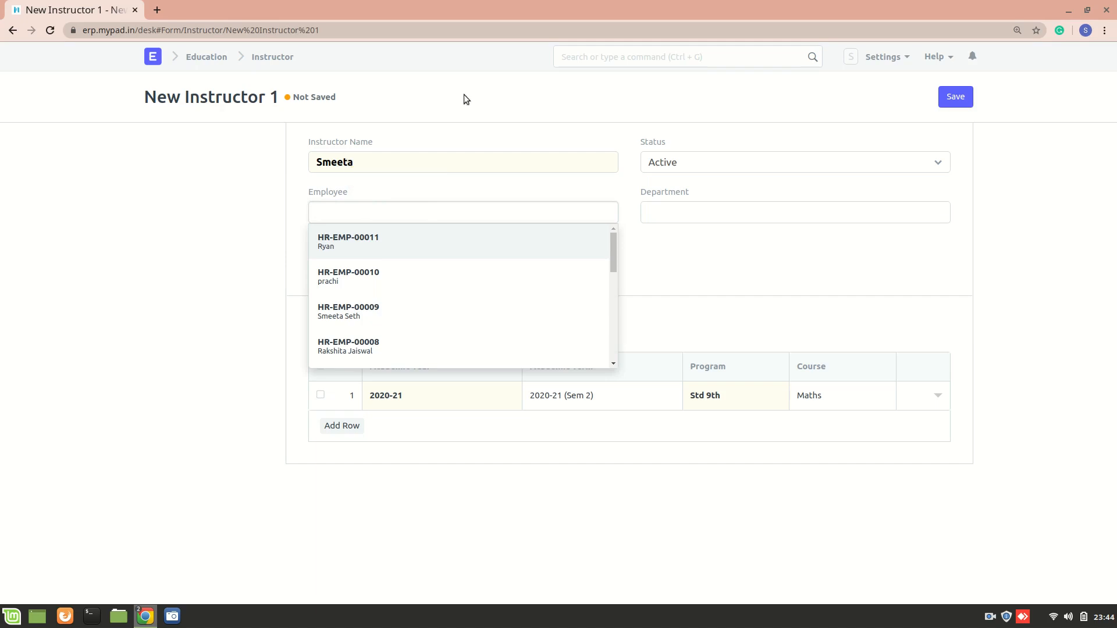
{"action": "left_click", "coordinate": [382, 320]}
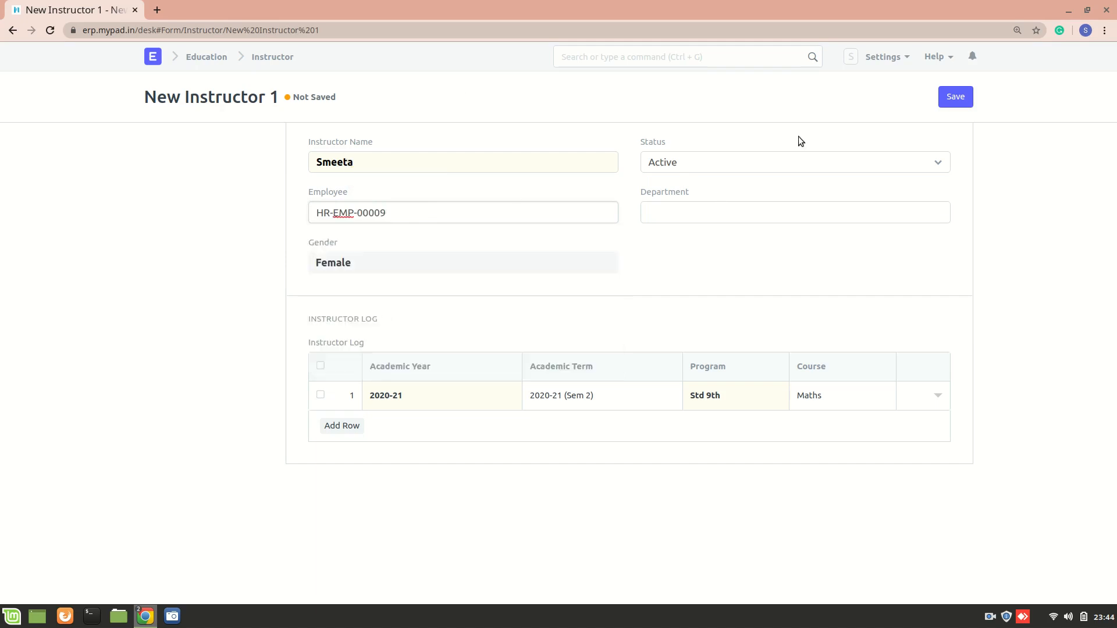
{"action": "left_click", "coordinate": [954, 100]}
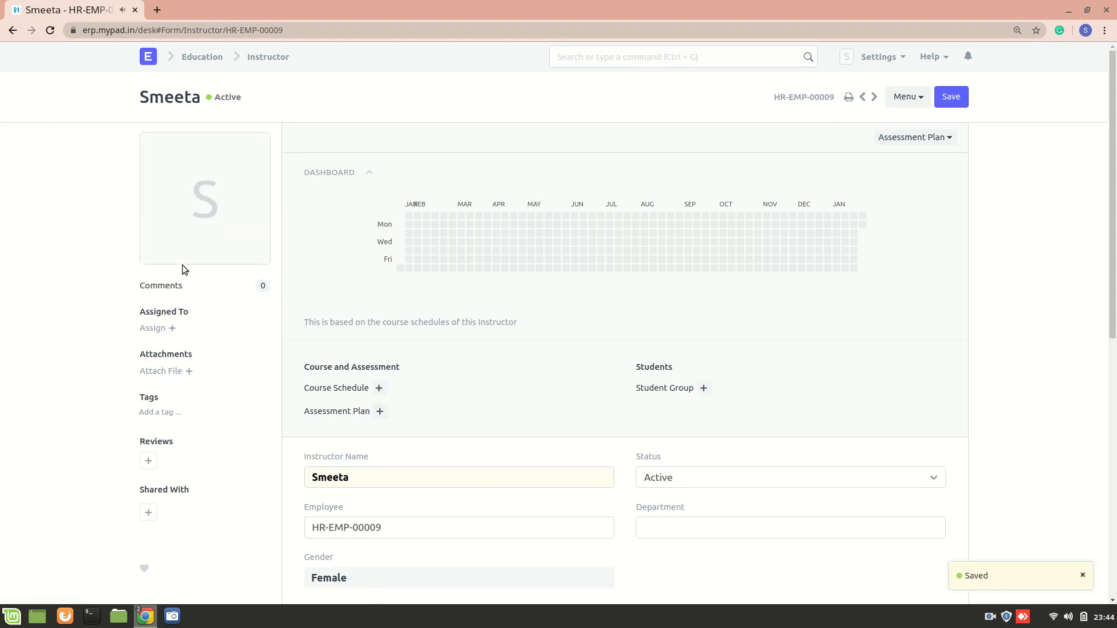
Step: Add a second instructor log row with program Std 10th and course Social Studies, and save the instructor
{"action": "scroll", "coordinate": [345, 375], "scroll_direction": "down", "scroll_amount": 4}
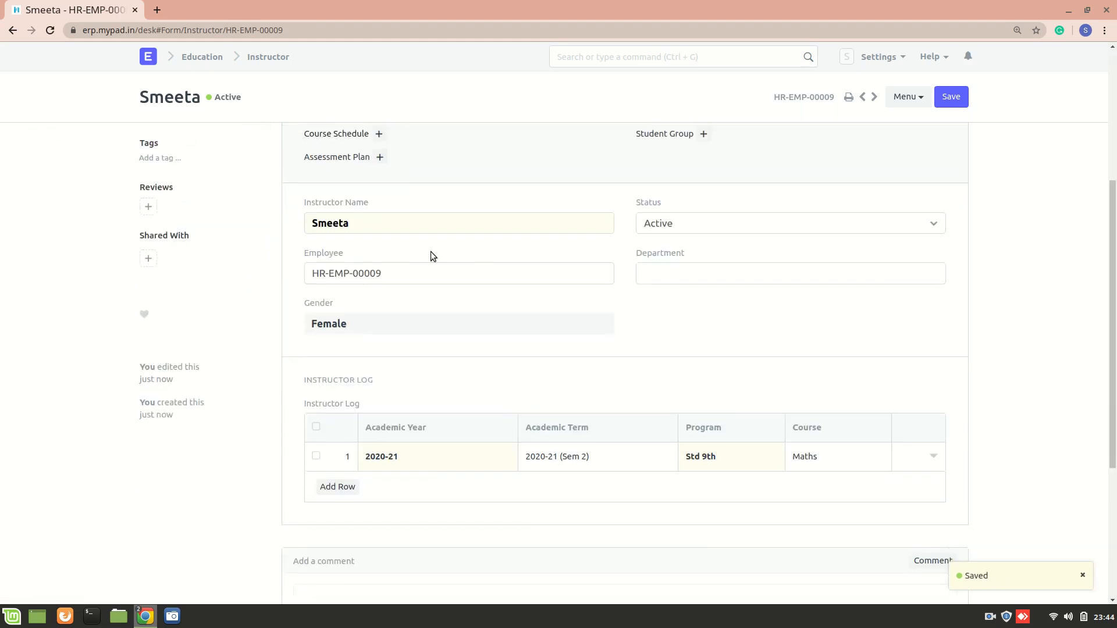
{"action": "scroll", "coordinate": [299, 286], "scroll_direction": "up", "scroll_amount": 2}
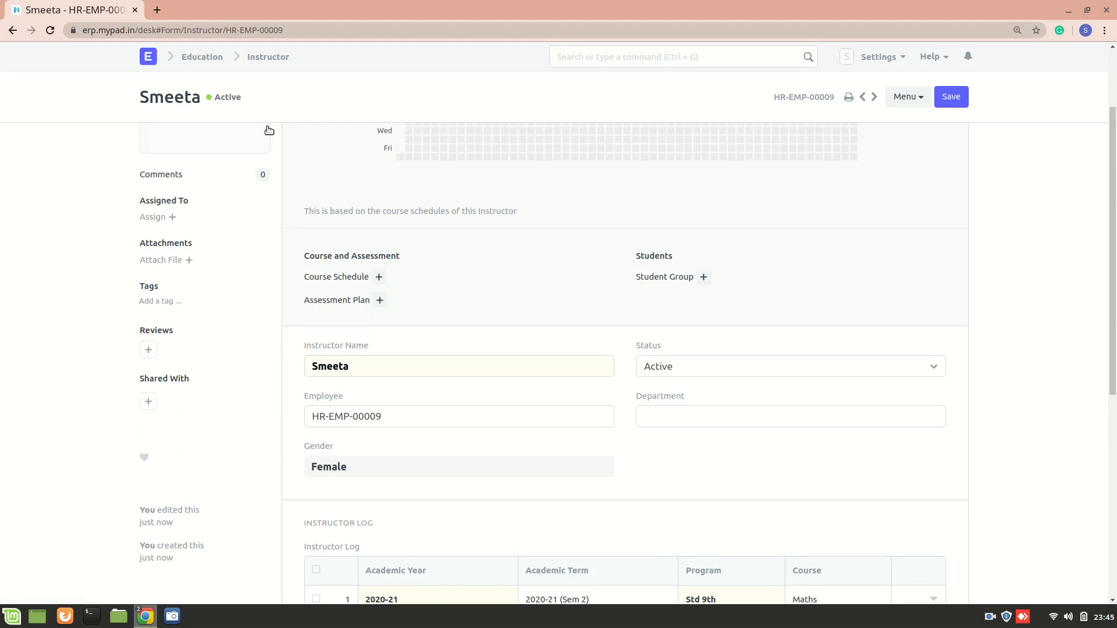
{"action": "scroll", "coordinate": [714, 244], "scroll_direction": "down", "scroll_amount": 5}
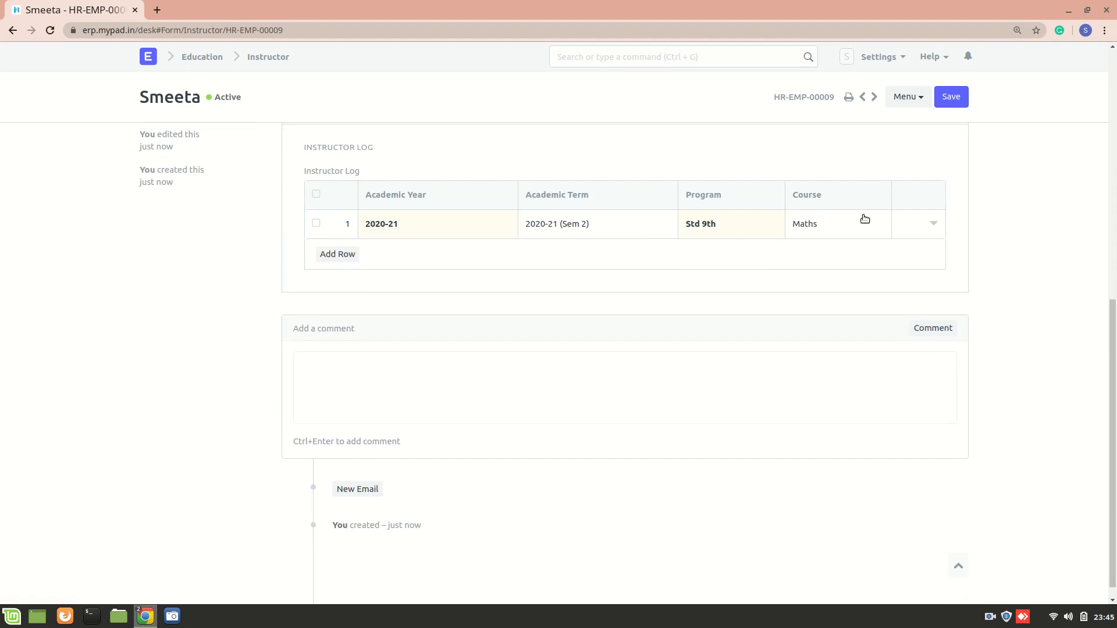
{"action": "scroll", "coordinate": [666, 269], "scroll_direction": "up", "scroll_amount": 1}
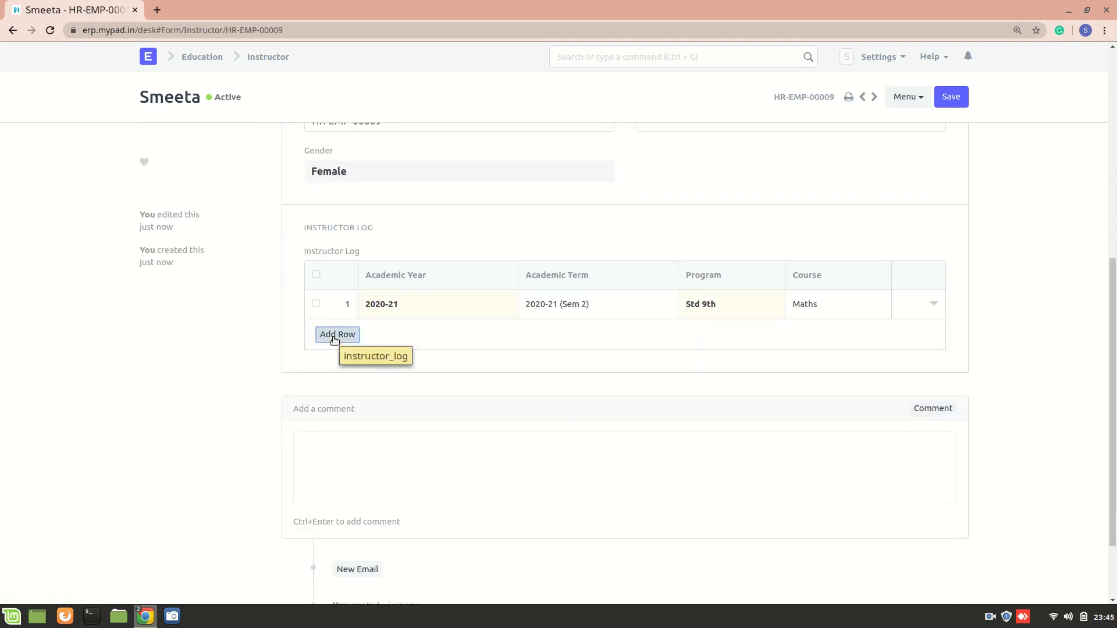
{"action": "left_click", "coordinate": [337, 334]}
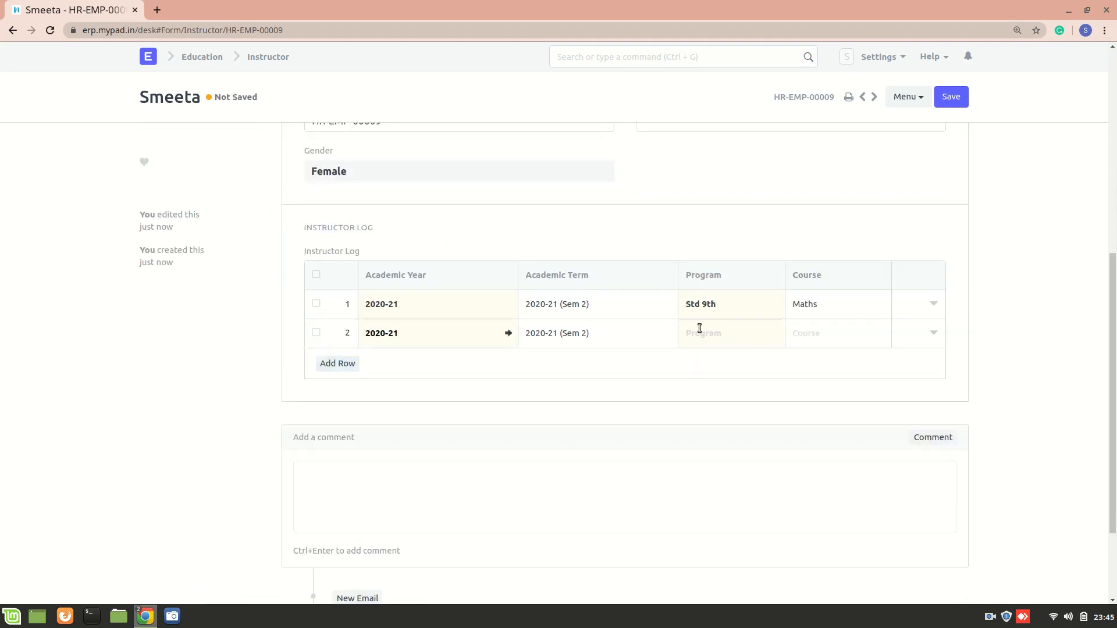
{"action": "left_click", "coordinate": [743, 336]}
{"action": "type", "text": "std 10"}
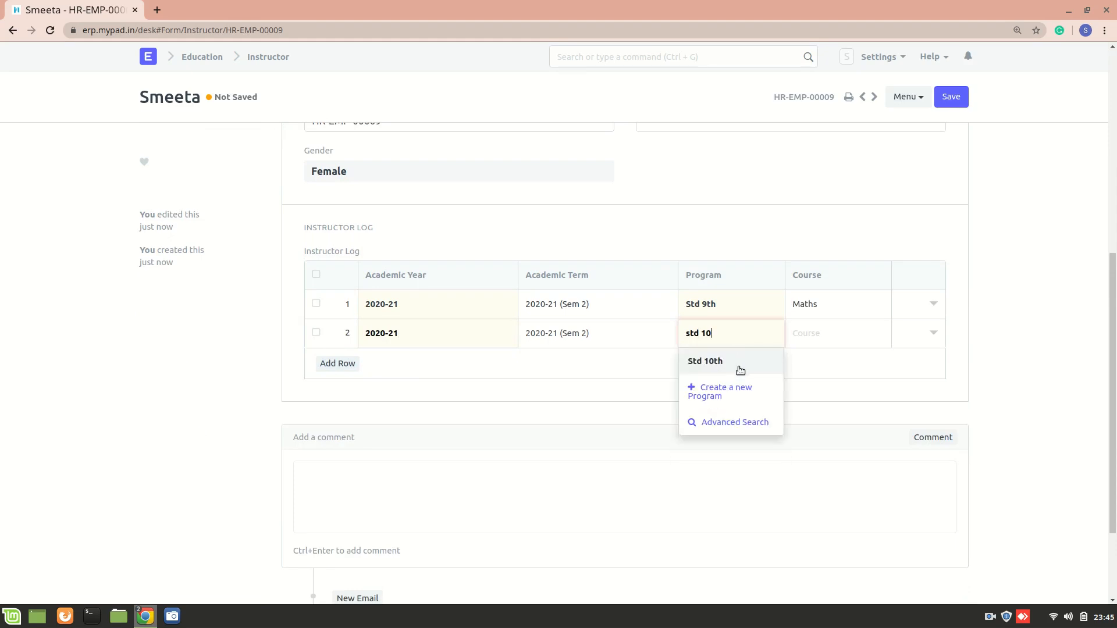
{"action": "left_click", "coordinate": [736, 366]}
{"action": "left_click", "coordinate": [823, 343]}
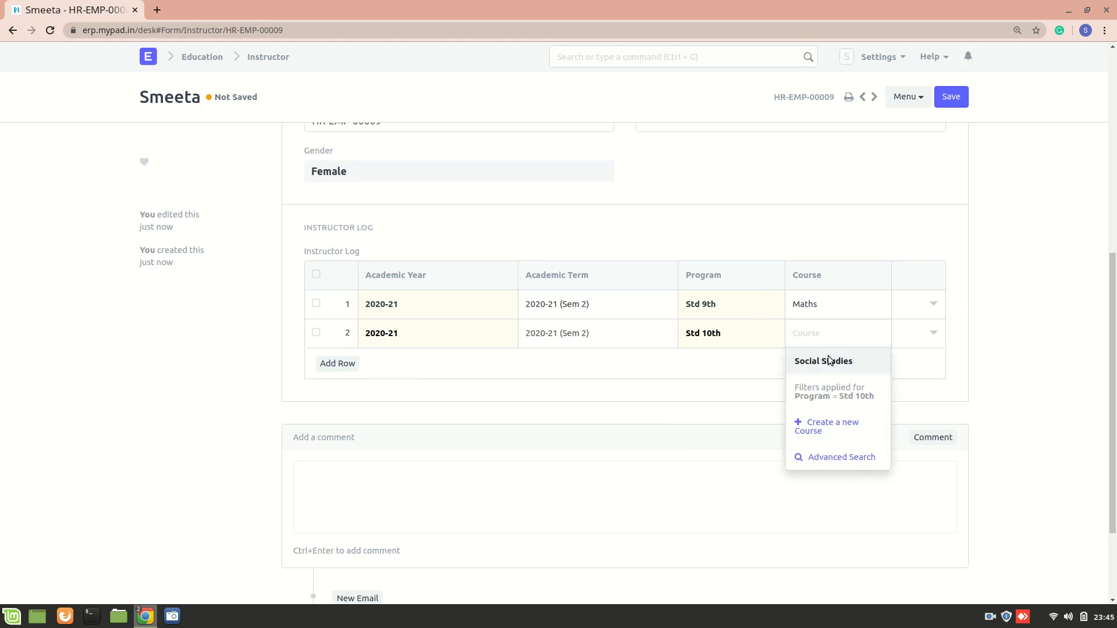
{"action": "left_click", "coordinate": [830, 360]}
{"action": "left_click", "coordinate": [951, 97]}
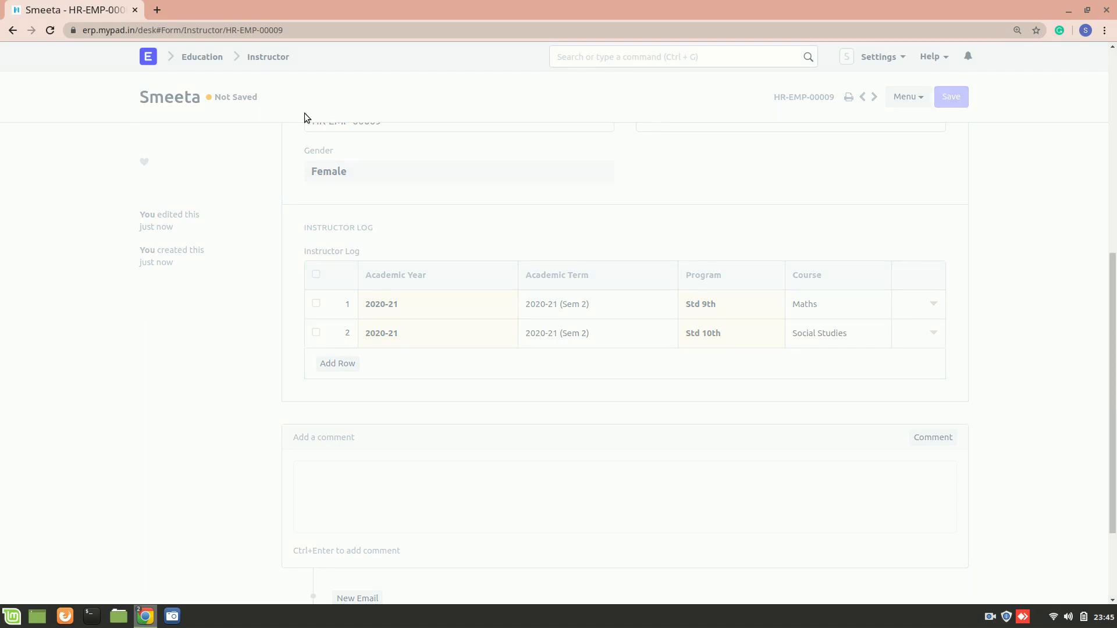
Step: Return to the Education workspace, open the Student Applicant list under Admission, and start a new student applicant record
{"action": "left_click", "coordinate": [11, 36]}
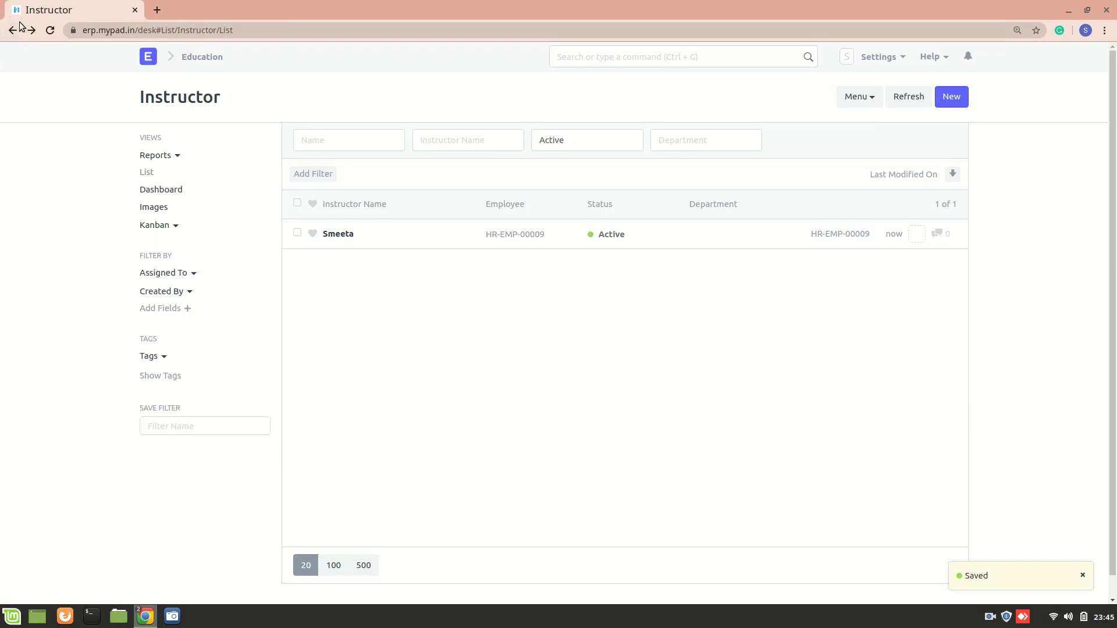
{"action": "left_click", "coordinate": [10, 36]}
{"action": "scroll", "coordinate": [414, 417], "scroll_direction": "down", "scroll_amount": 3}
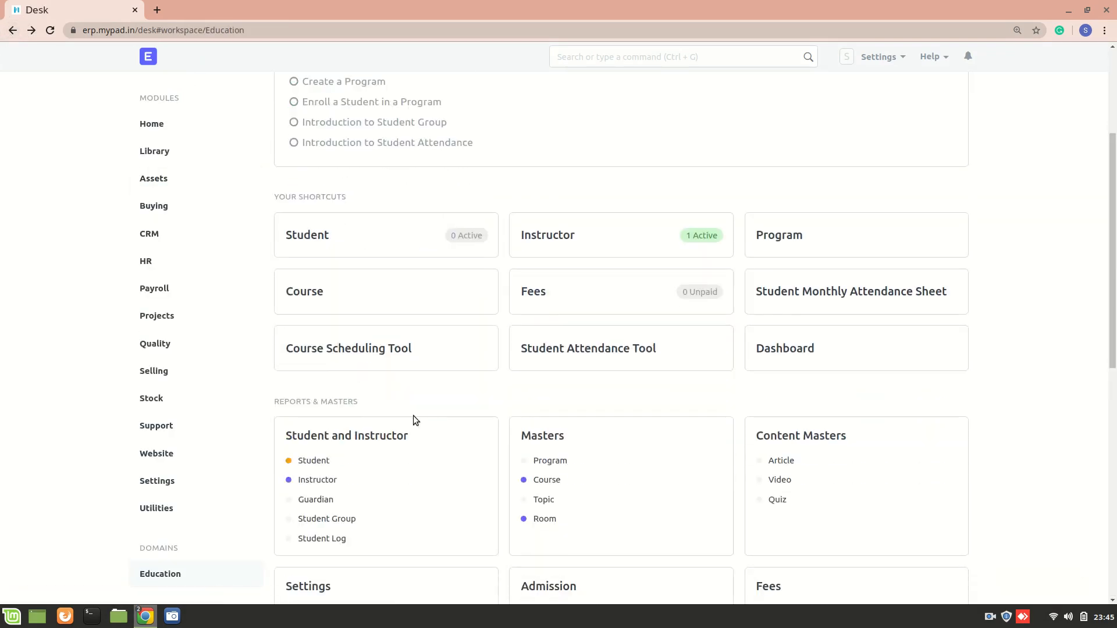
{"action": "scroll", "coordinate": [589, 372], "scroll_direction": "down", "scroll_amount": 3}
{"action": "scroll", "coordinate": [683, 441], "scroll_direction": "down", "scroll_amount": 3}
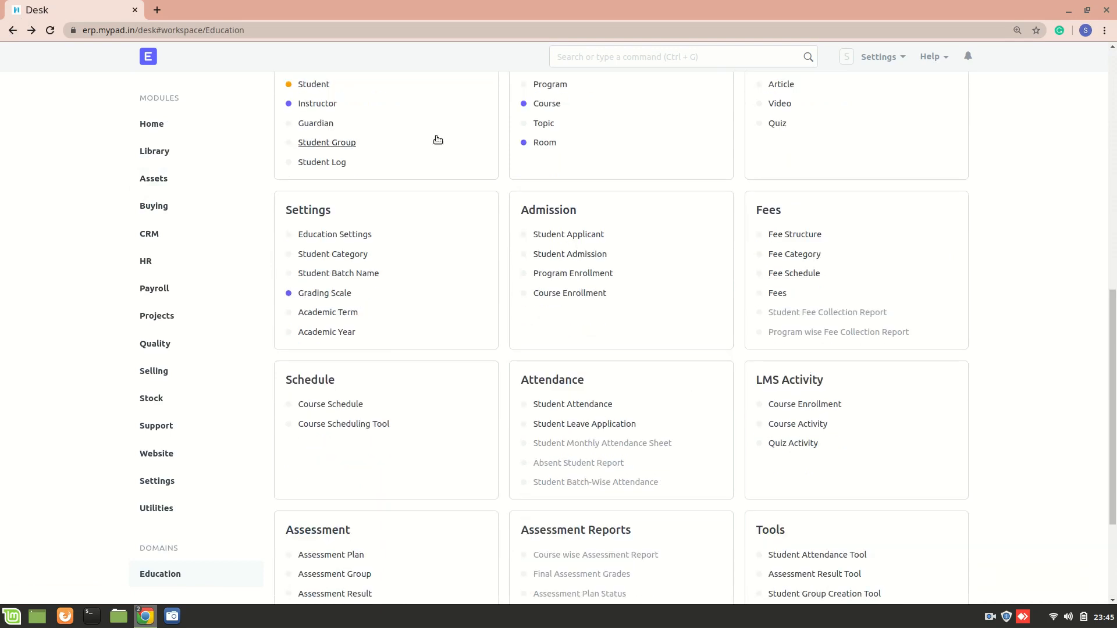
{"action": "scroll", "coordinate": [436, 139], "scroll_direction": "up", "scroll_amount": 3}
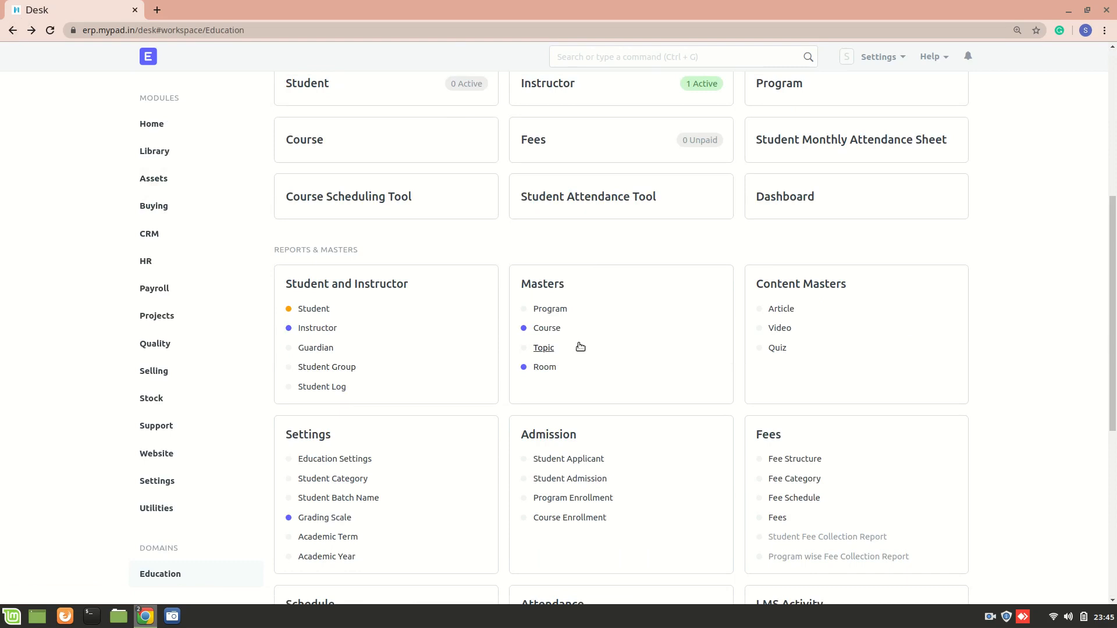
{"action": "left_click", "coordinate": [561, 459]}
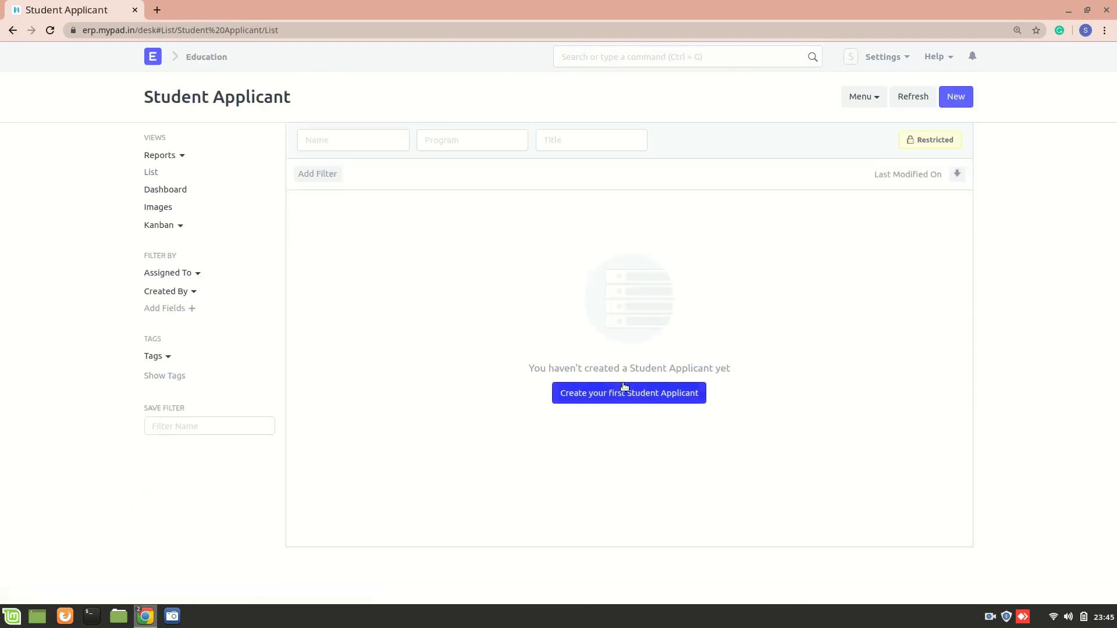
{"action": "left_click", "coordinate": [647, 394]}
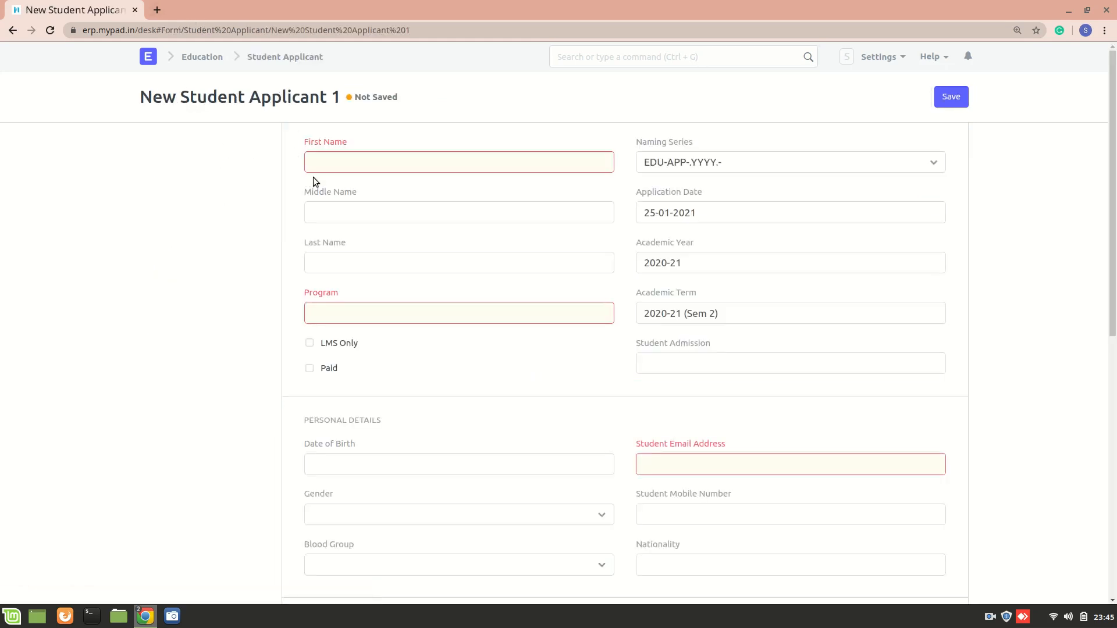
Step: Open the public Student Applicant page at erp.mypad.in/student-applicant in a new browser tab
{"action": "left_click", "coordinate": [157, 9]}
{"action": "type", "text": "er"}
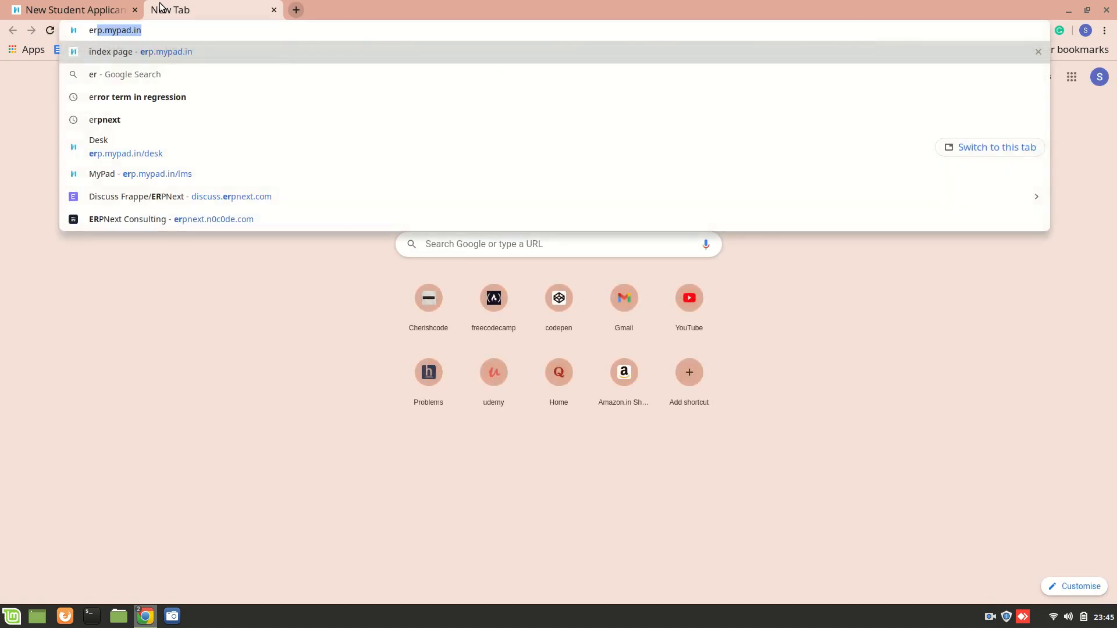
{"action": "key", "text": "Right"}
{"action": "type", "text": "/stu"}
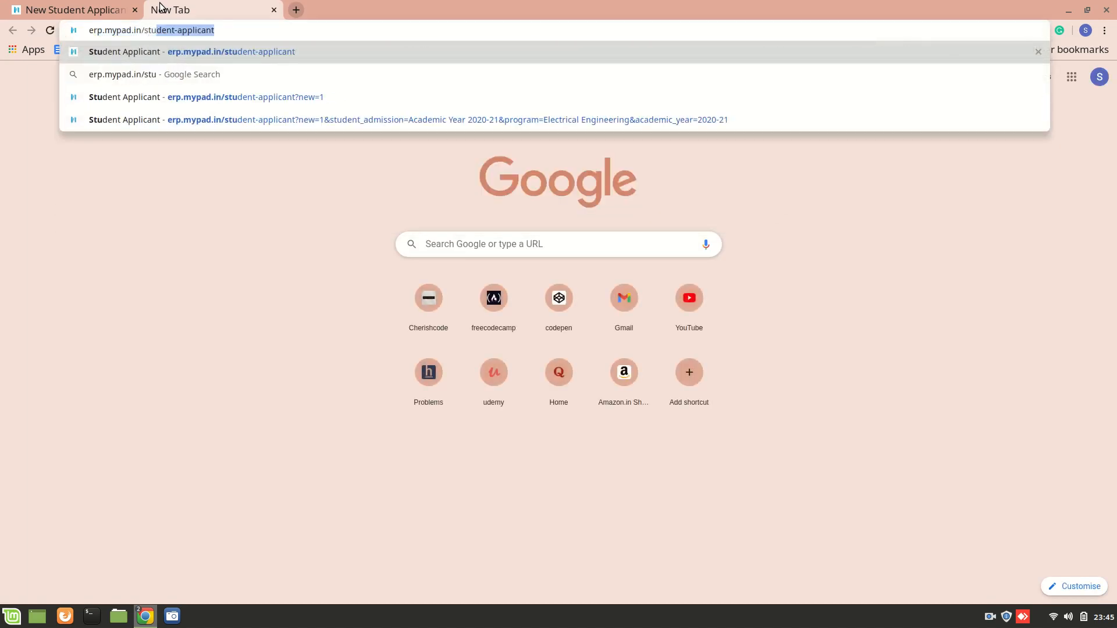
{"action": "key", "text": "Return"}
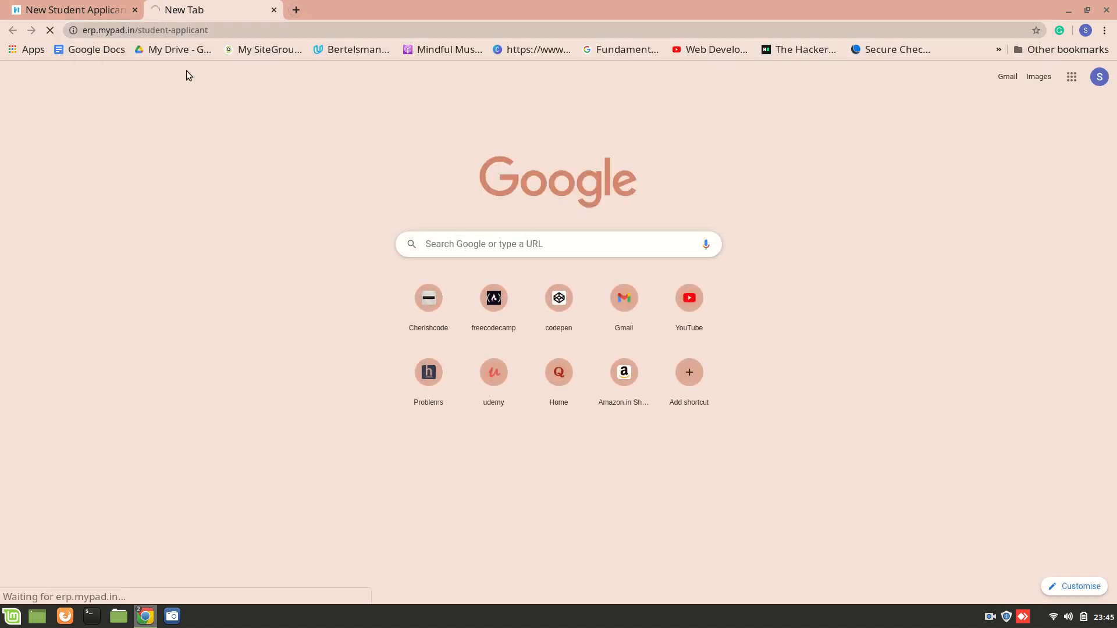
Step: Start a new application on the Student Applicant web page and fill in the applicant's personal details from the saved autofill profile
{"action": "left_click_drag", "start_coordinate": [85, 7], "coordinate": [145, 3]}
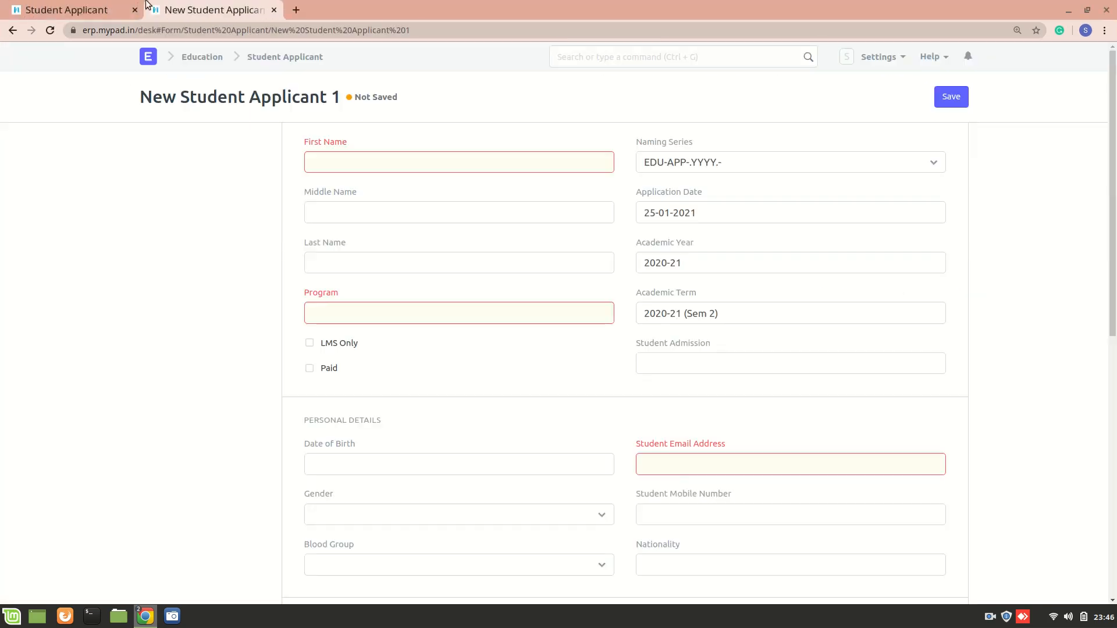
{"action": "left_click", "coordinate": [76, 4]}
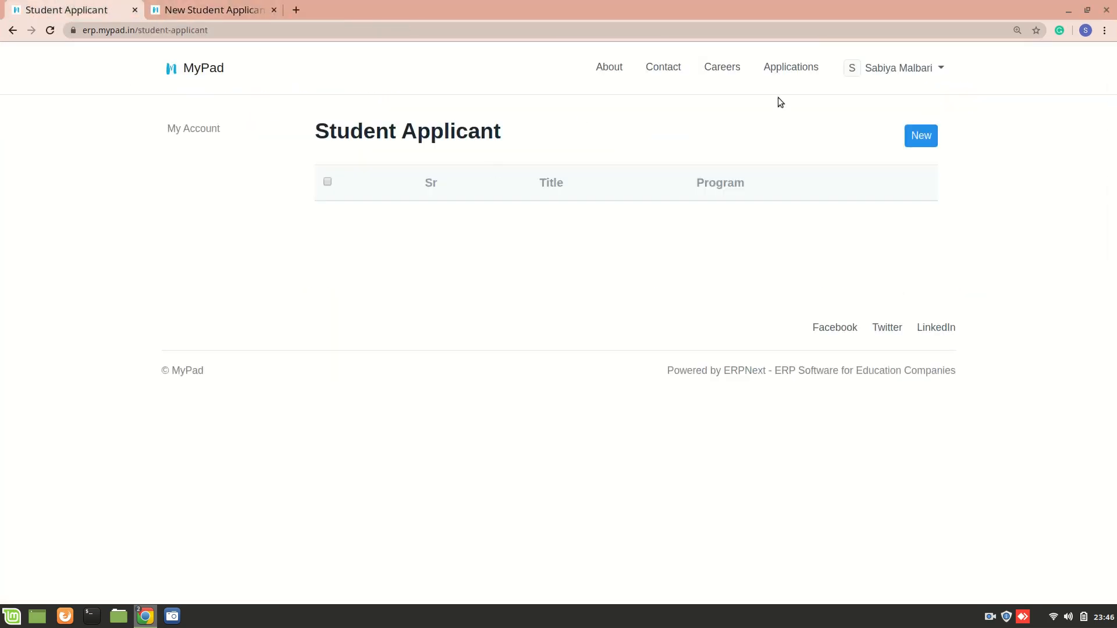
{"action": "left_click", "coordinate": [927, 130]}
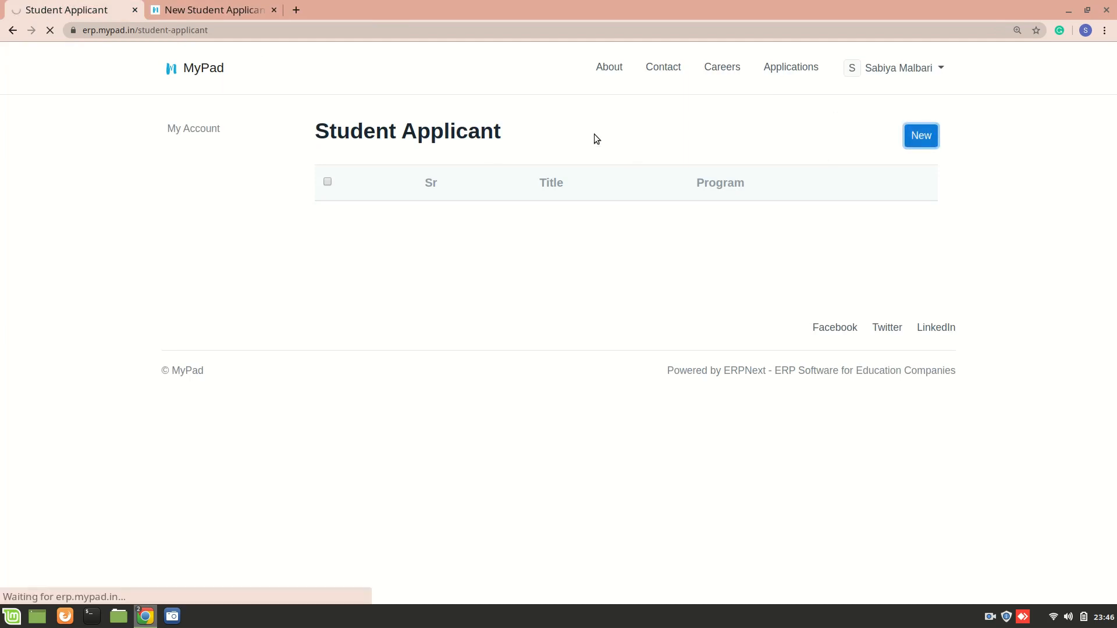
{"action": "left_click_drag", "start_coordinate": [202, 4], "coordinate": [98, 3]}
{"action": "left_click", "coordinate": [215, 5]}
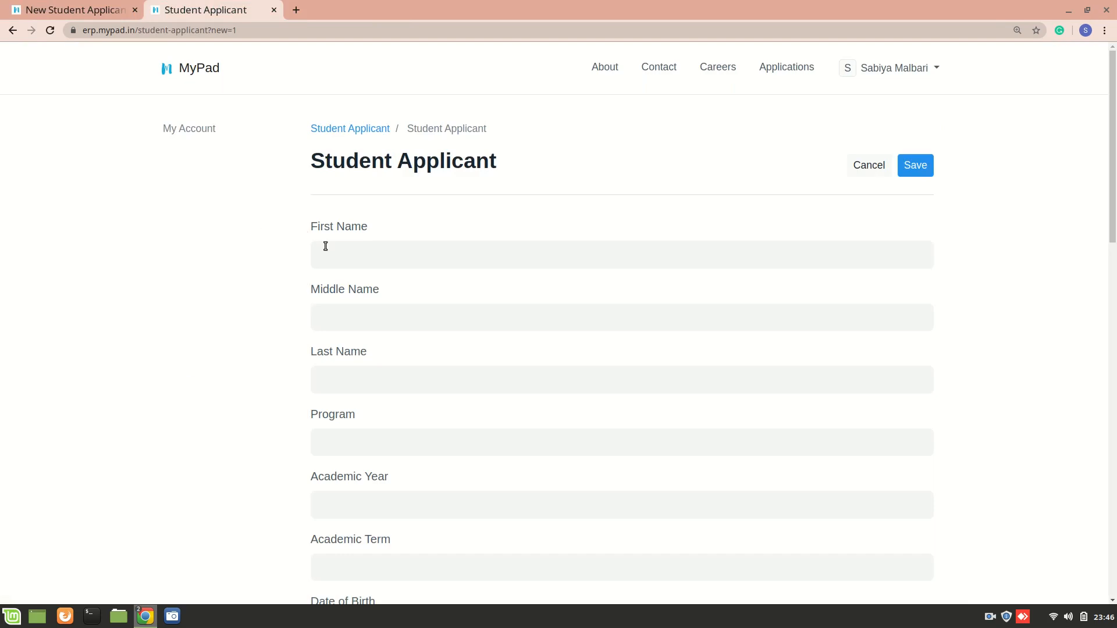
{"action": "left_click", "coordinate": [389, 249]}
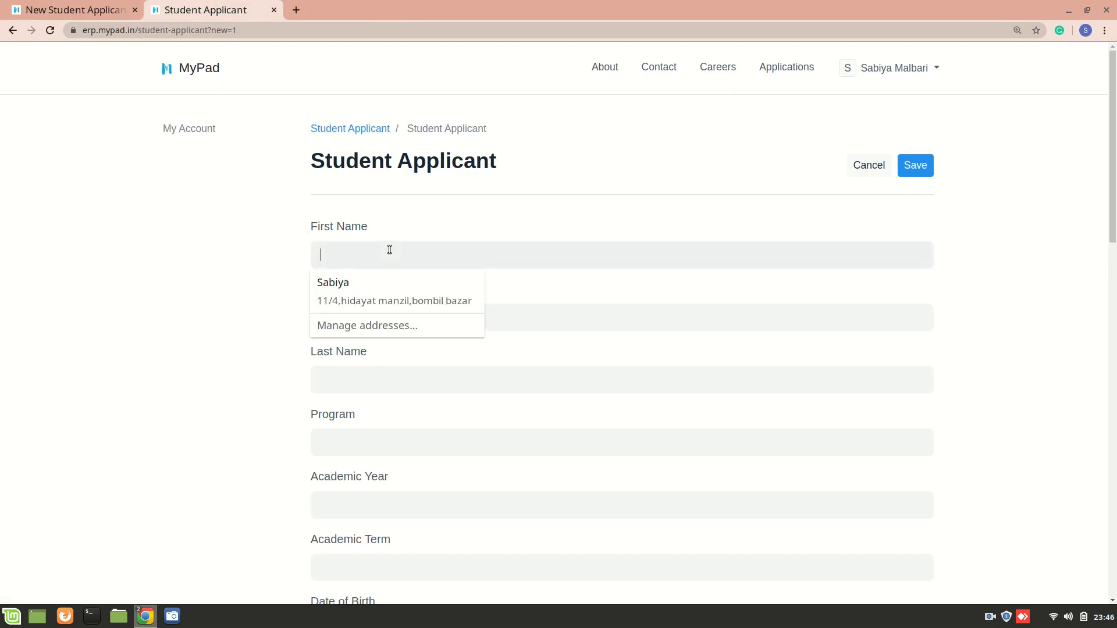
{"action": "left_click", "coordinate": [410, 277]}
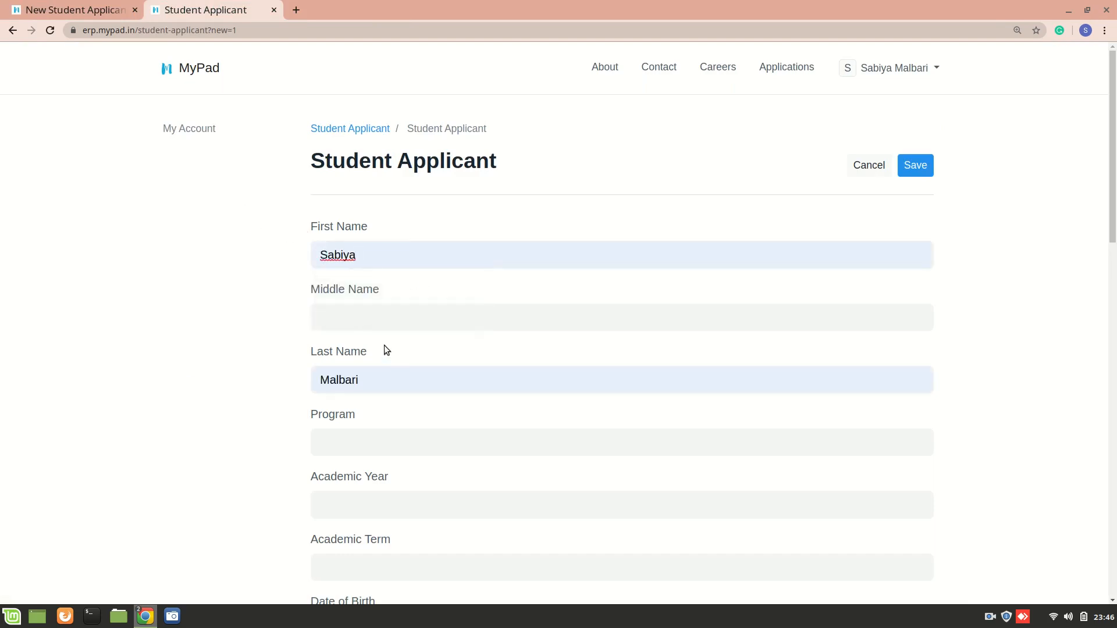
Step: Set the application's program to Computer Engineering, academic year to 2021-22, and academic term to 2021-22 (Term 1)
{"action": "scroll", "coordinate": [372, 415], "scroll_direction": "down", "scroll_amount": 1}
{"action": "scroll", "coordinate": [372, 415], "scroll_direction": "down", "scroll_amount": 4}
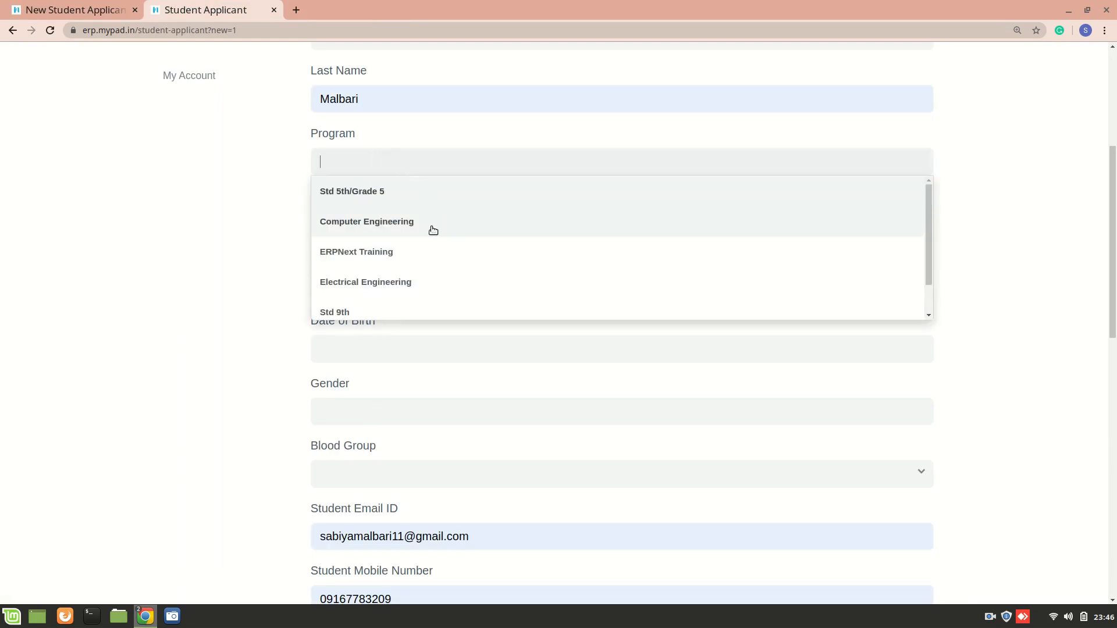
{"action": "left_click", "coordinate": [384, 221]}
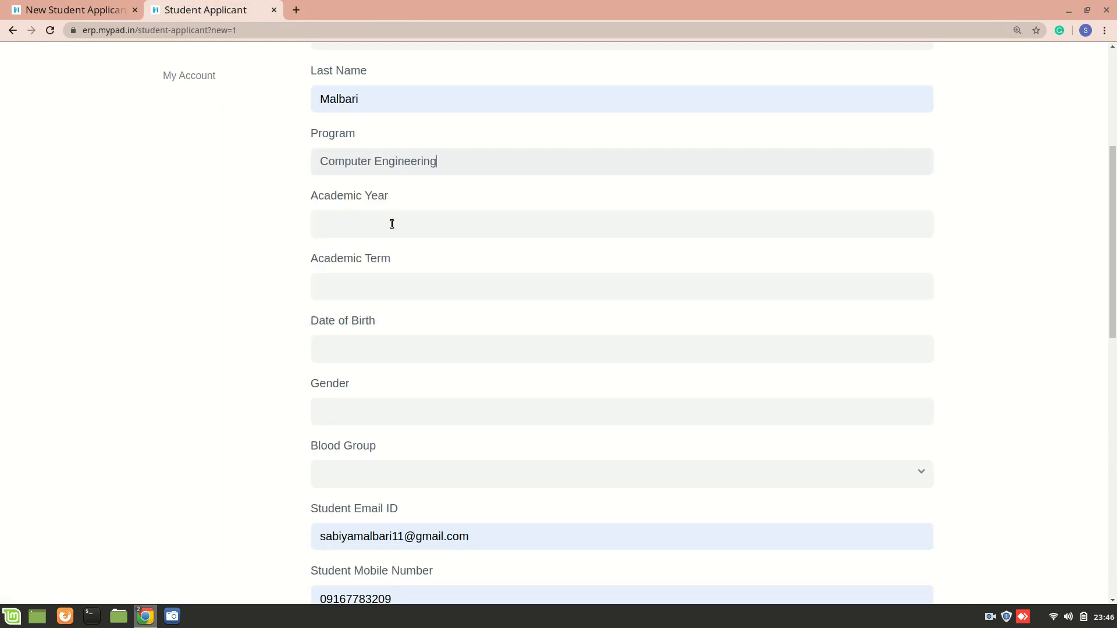
{"action": "left_click", "coordinate": [381, 258]}
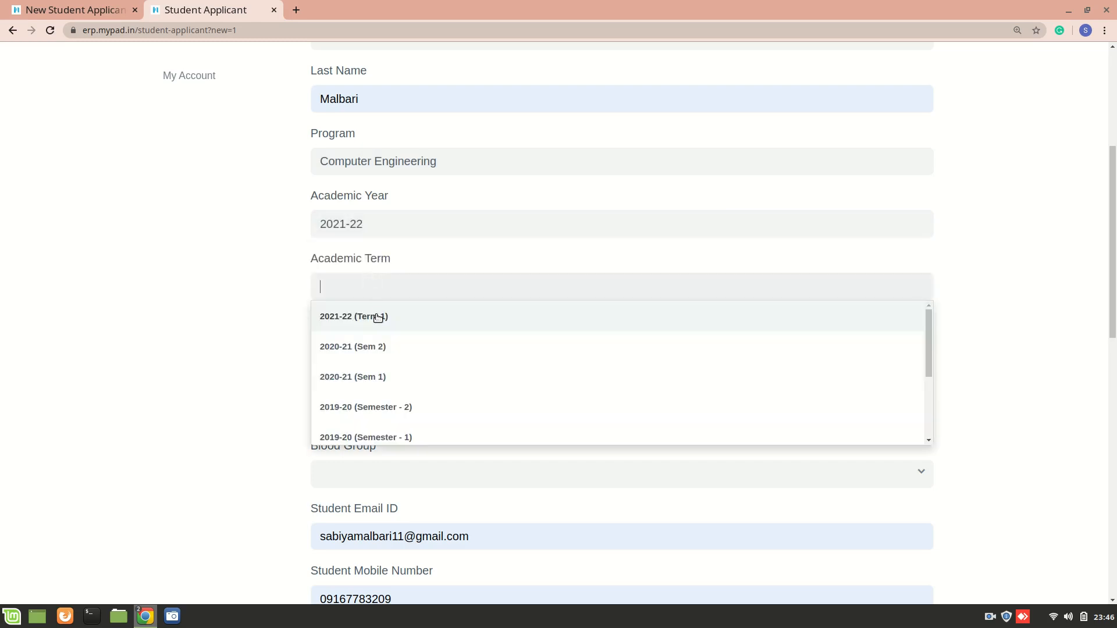
{"action": "left_click", "coordinate": [378, 330]}
Step: Save the student application web form and confirm the submission
{"action": "scroll", "coordinate": [427, 462], "scroll_direction": "down", "scroll_amount": 2}
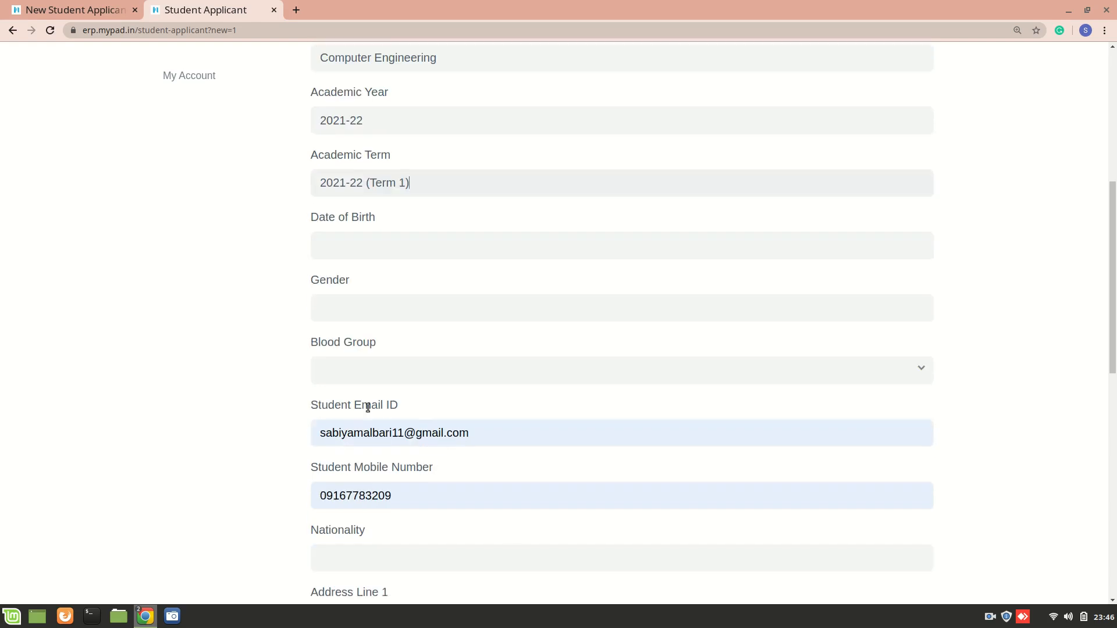
{"action": "scroll", "coordinate": [383, 334], "scroll_direction": "down", "scroll_amount": 7}
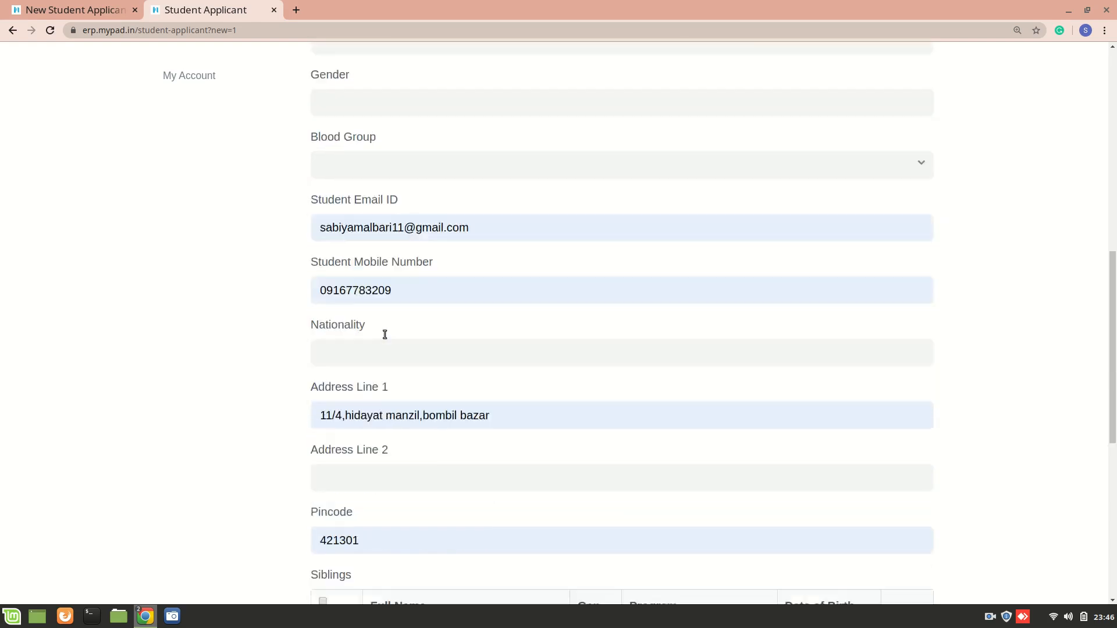
{"action": "scroll", "coordinate": [385, 335], "scroll_direction": "down", "scroll_amount": 6}
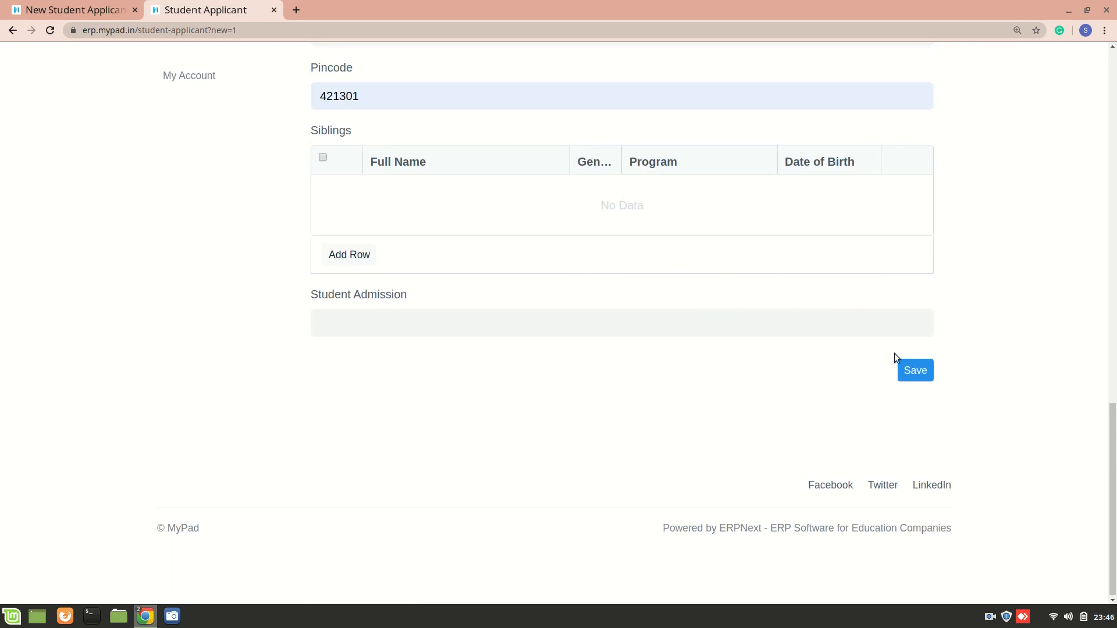
{"action": "left_click", "coordinate": [918, 377]}
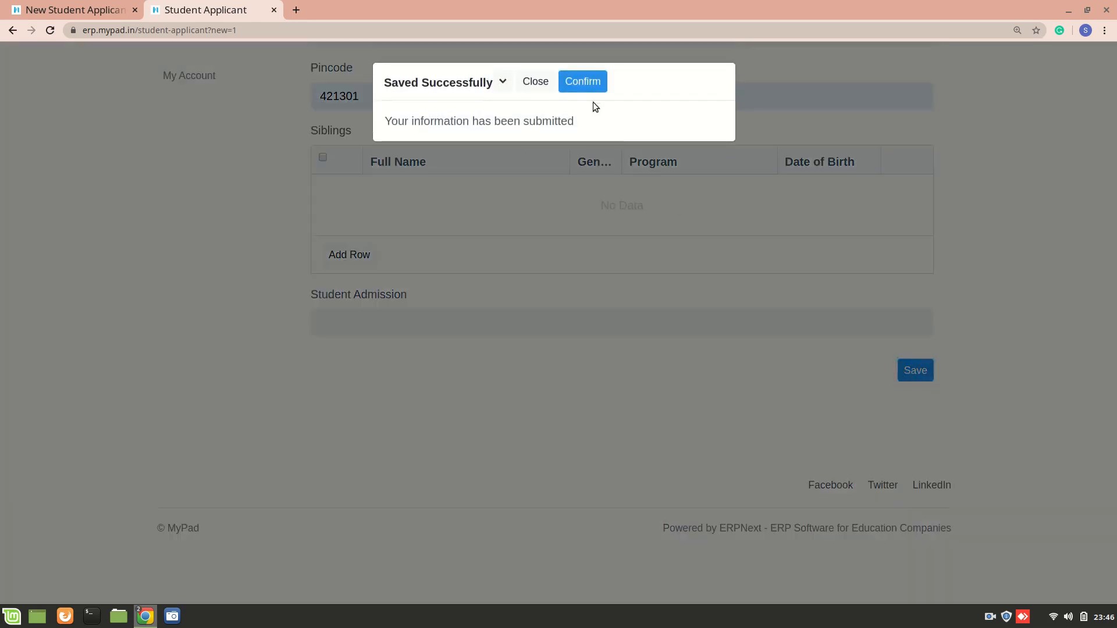
{"action": "left_click", "coordinate": [573, 85]}
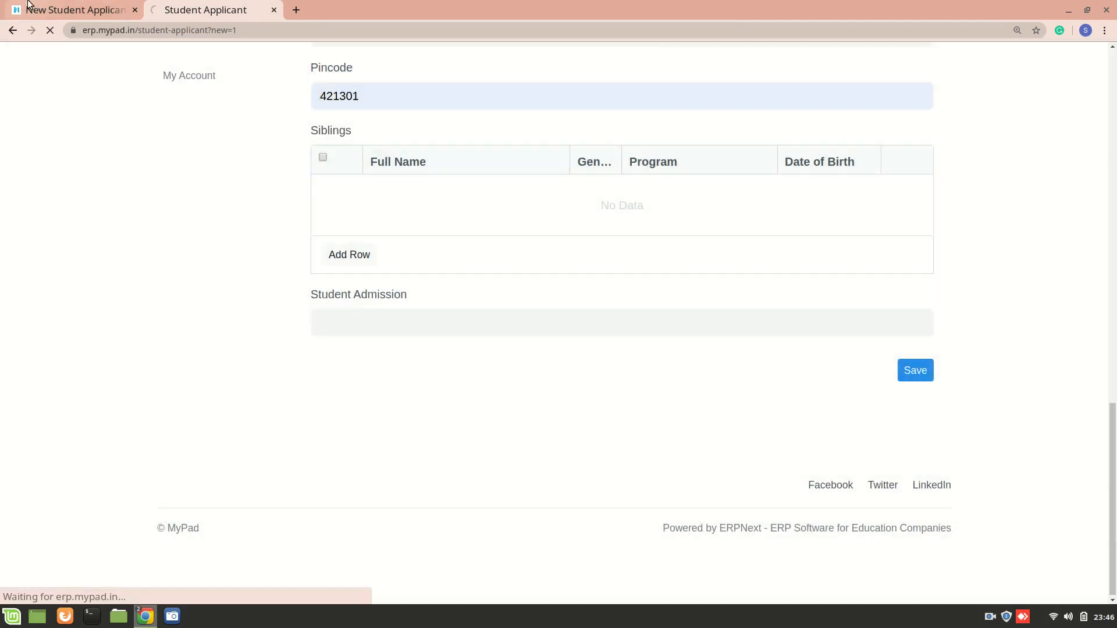
Step: Open the newly received Computer Engineering application from the Student Applicant list in the ERPNext desk
{"action": "left_click", "coordinate": [55, 8]}
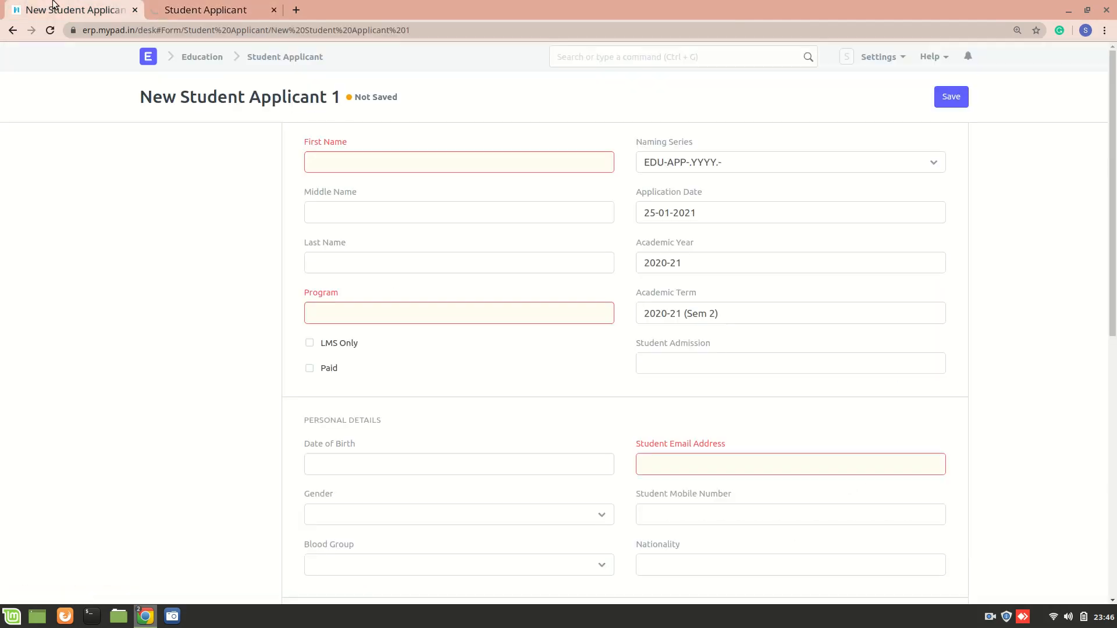
{"action": "left_click", "coordinate": [291, 56]}
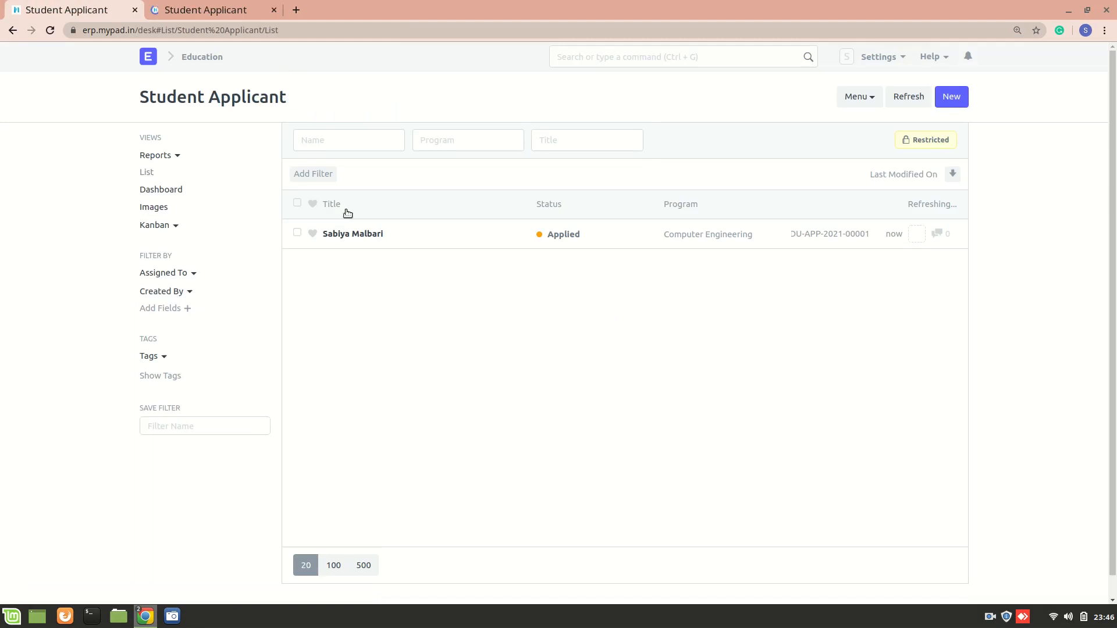
{"action": "left_click", "coordinate": [359, 239]}
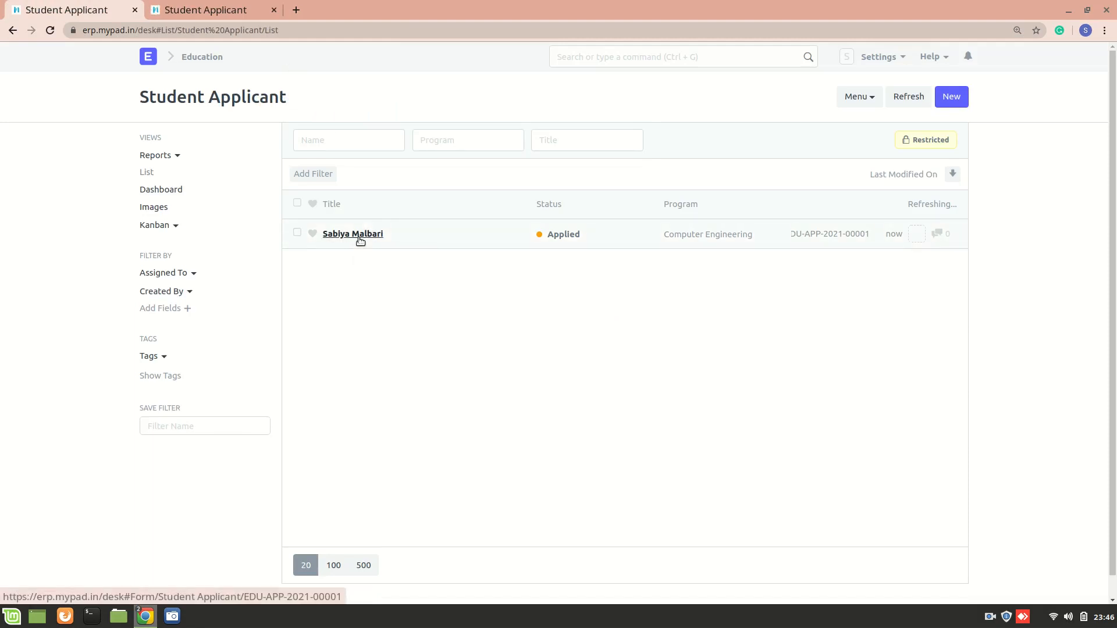
Step: Compare the applicant record in the desk with the entry listed on the public Student Applicant page
{"action": "left_click", "coordinate": [296, 10]}
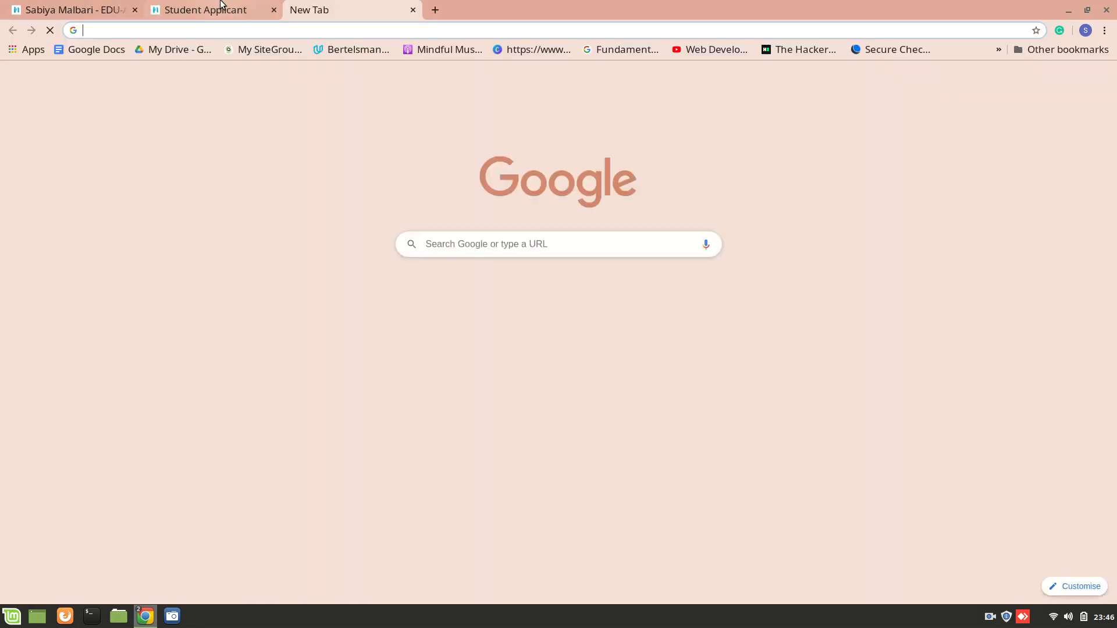
{"action": "left_click", "coordinate": [223, 10]}
{"action": "left_click", "coordinate": [87, 8]}
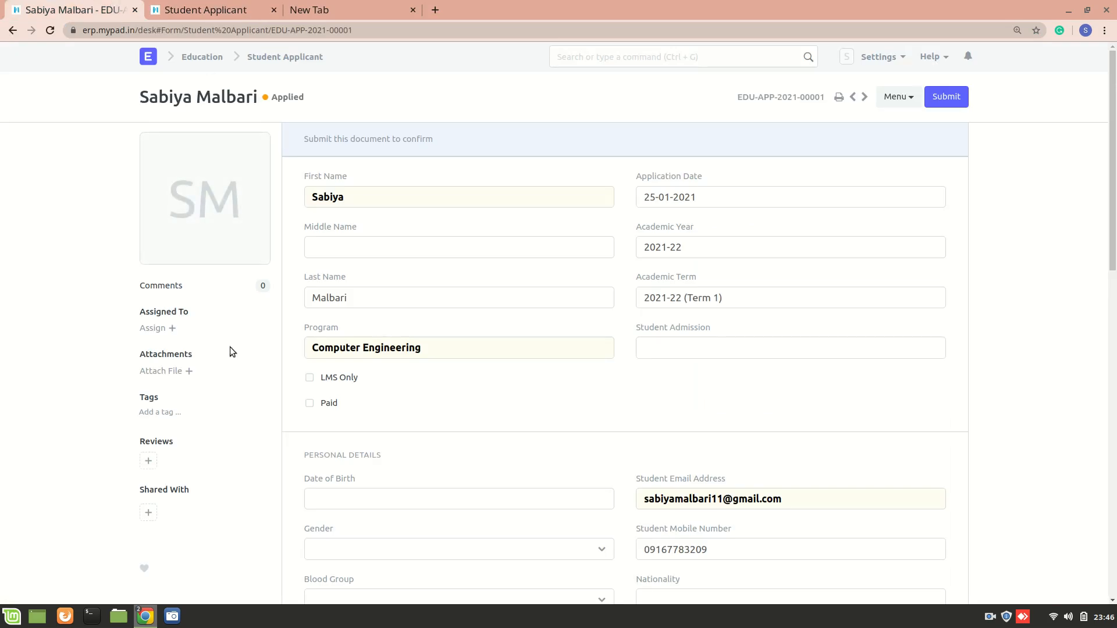
{"action": "left_click", "coordinate": [221, 10]}
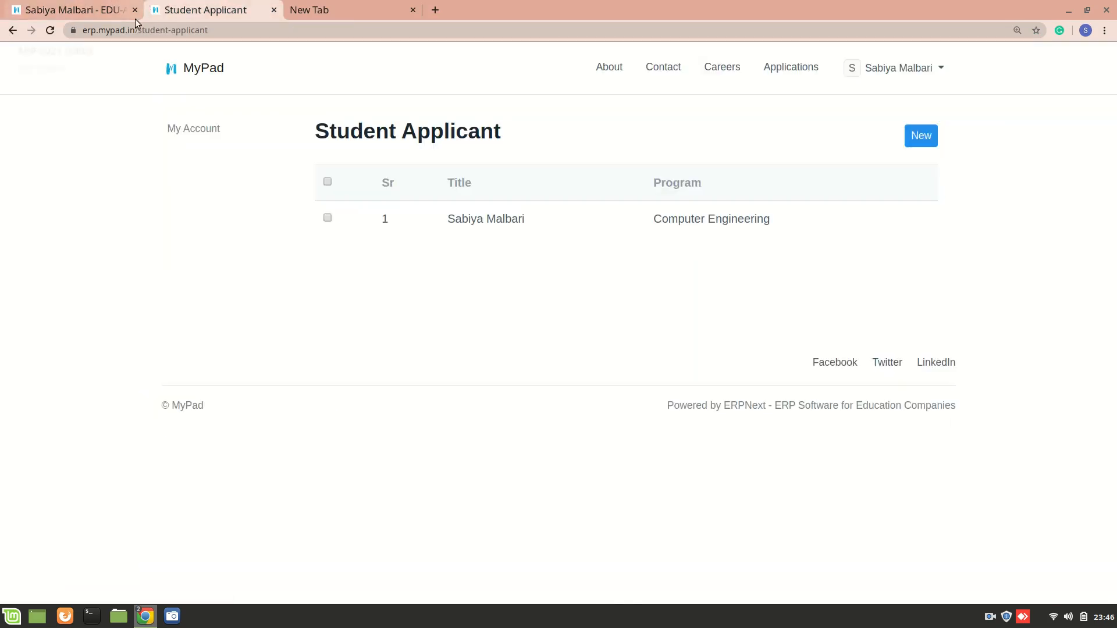
{"action": "left_click", "coordinate": [86, 5]}
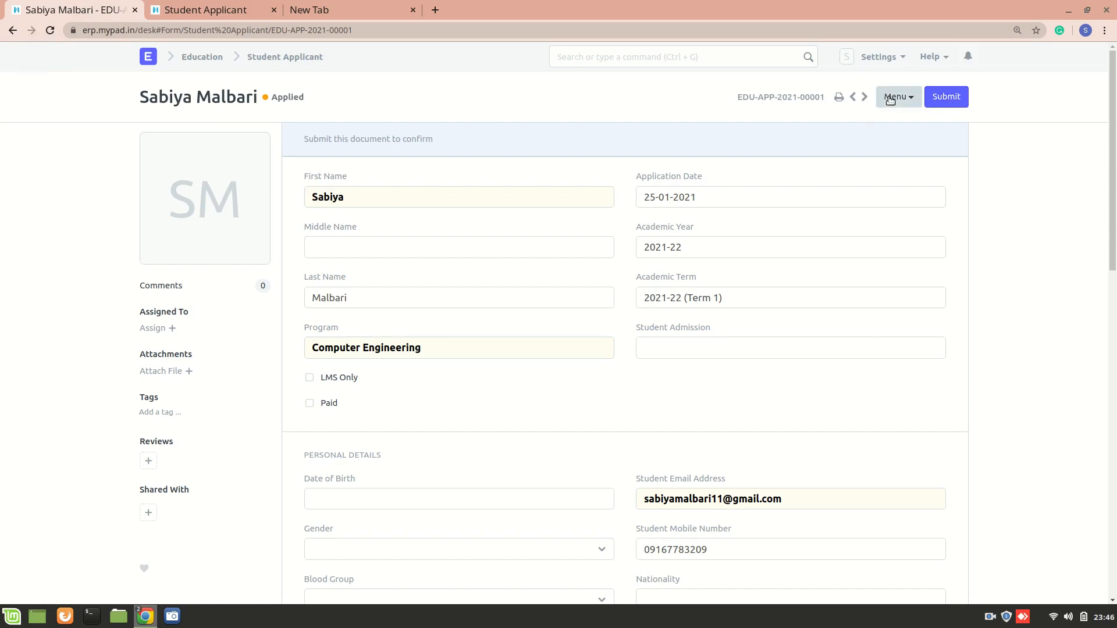
Step: Submit the student application permanently, then approve it and update the record
{"action": "left_click", "coordinate": [943, 97]}
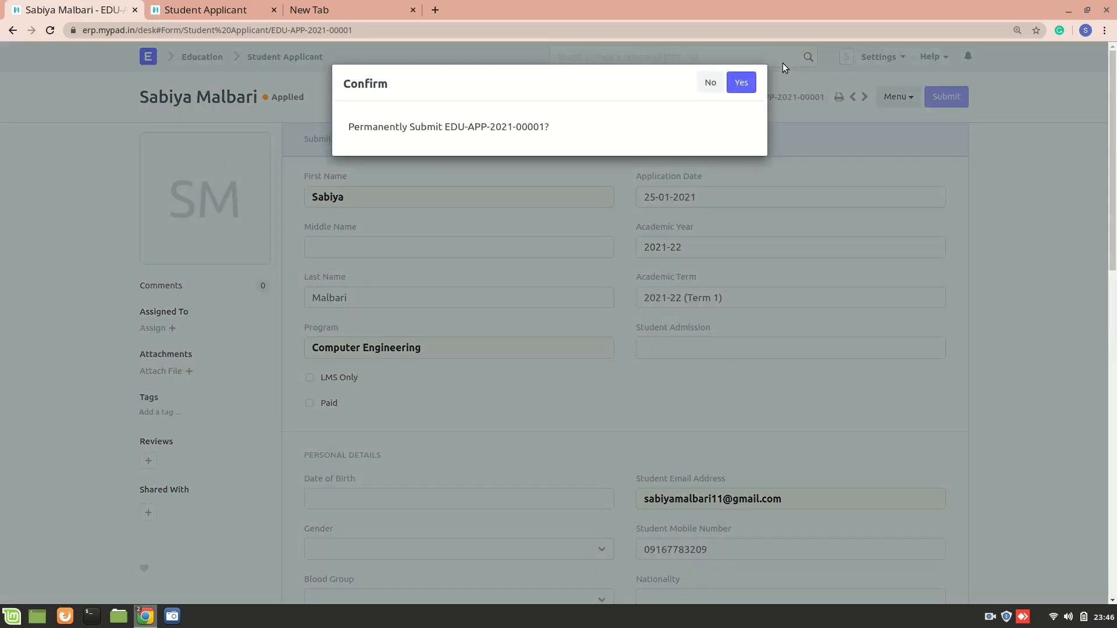
{"action": "left_click", "coordinate": [741, 82]}
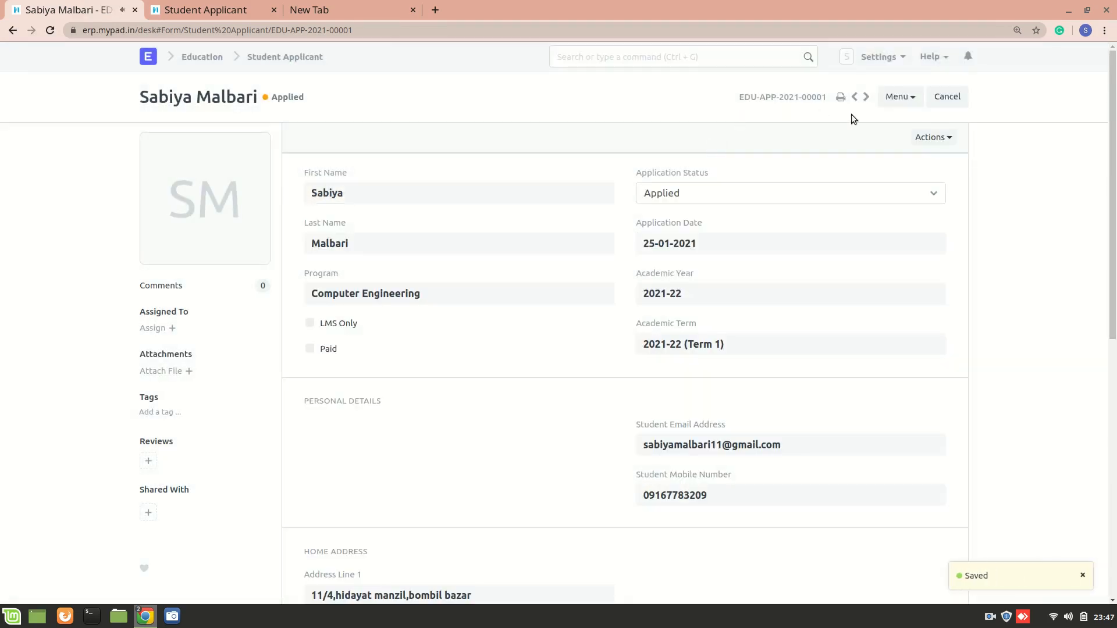
{"action": "left_click", "coordinate": [930, 137]}
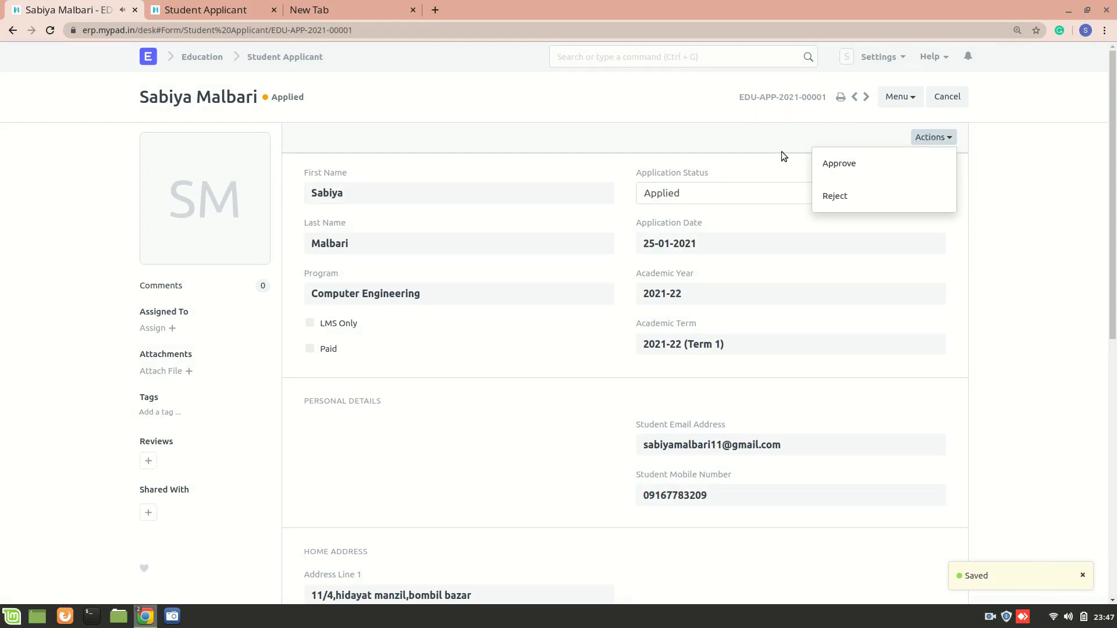
{"action": "left_click", "coordinate": [839, 162]}
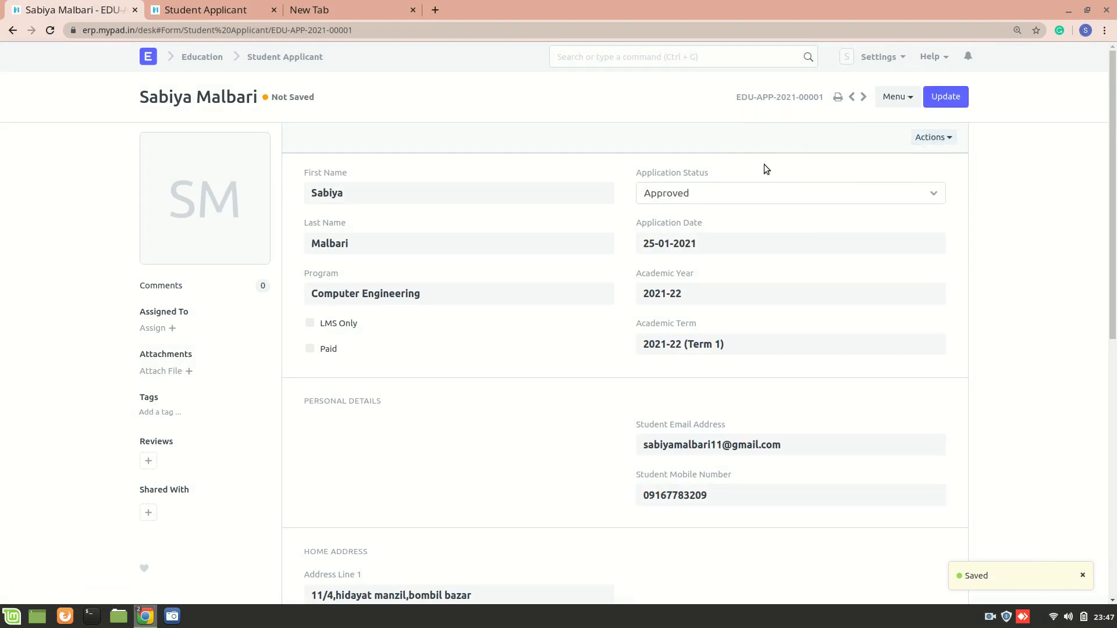
{"action": "left_click", "coordinate": [933, 106]}
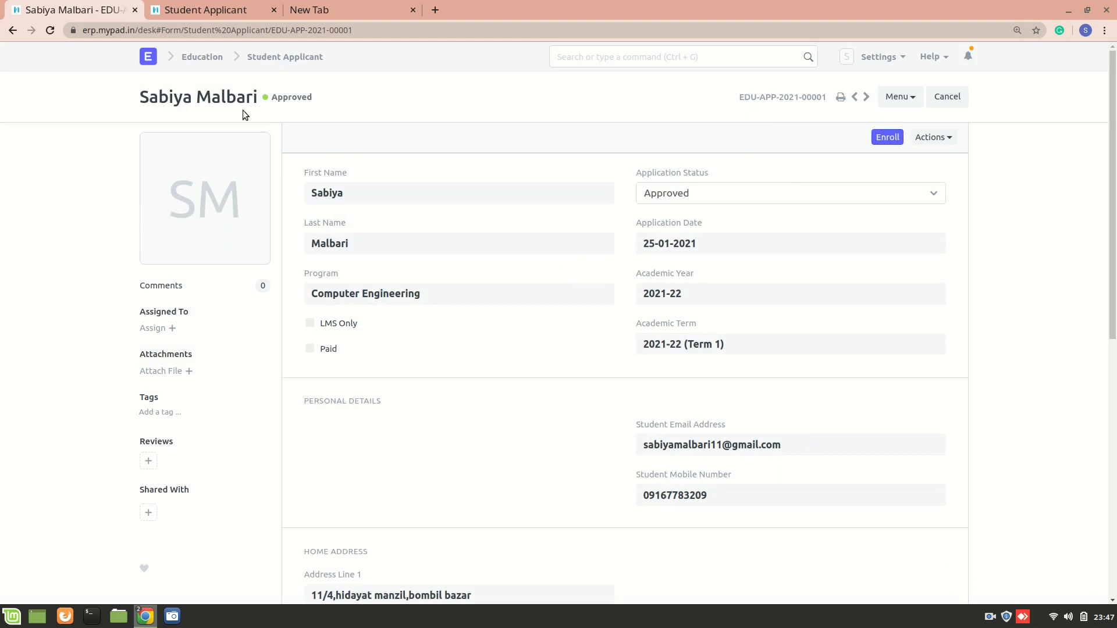
Step: Enroll the approved applicant and set the student category of the new program enrollment to Foreign Nationals
{"action": "mouse_move", "coordinate": [255, 213]}
{"action": "left_click", "coordinate": [888, 141]}
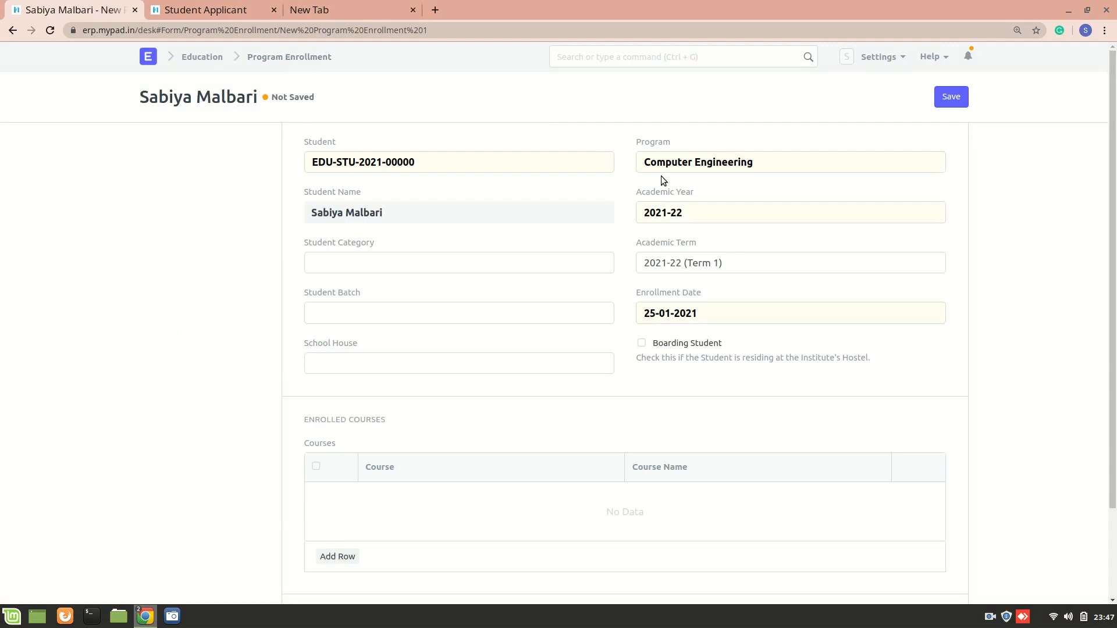
{"action": "left_click", "coordinate": [316, 268]}
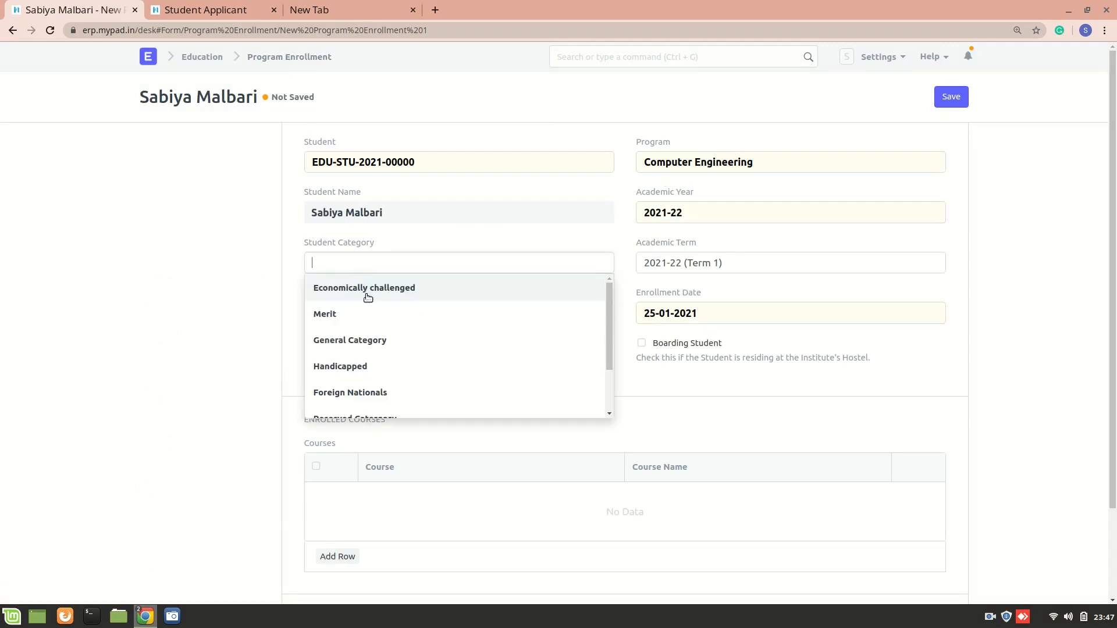
{"action": "scroll", "coordinate": [363, 320], "scroll_direction": "down", "scroll_amount": 1}
{"action": "left_click", "coordinate": [360, 378]}
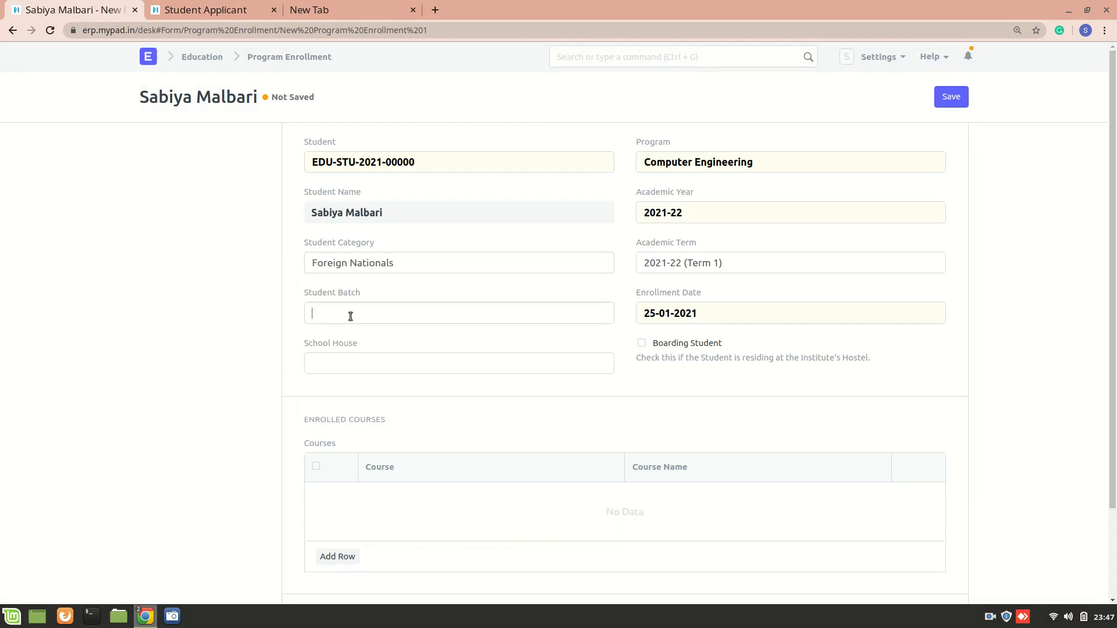
{"action": "left_click", "coordinate": [223, 287]}
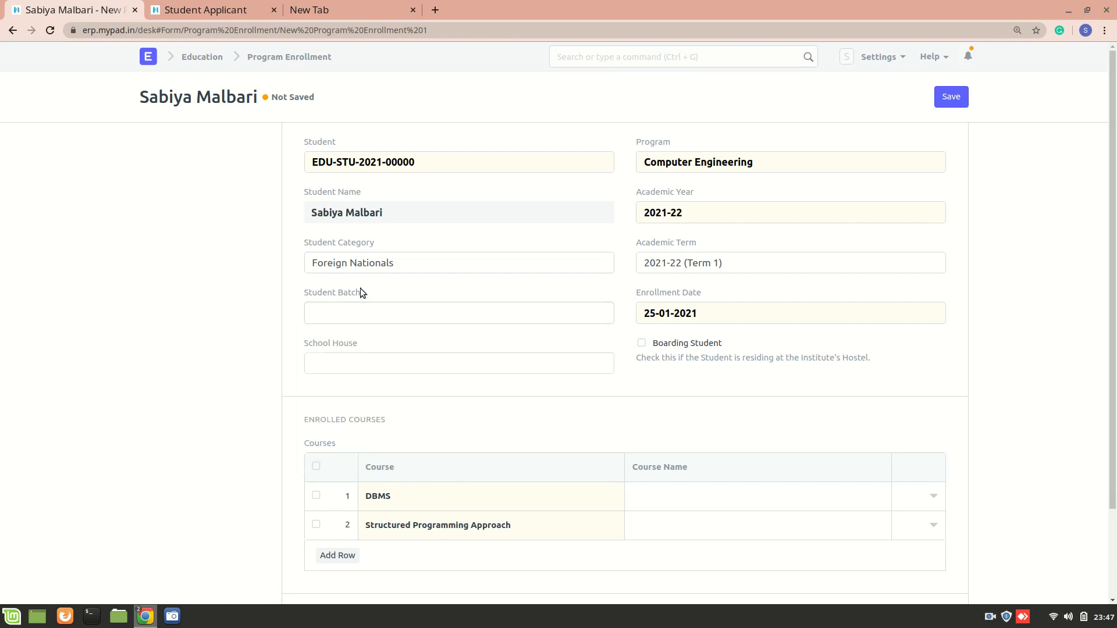
Step: Set the student batch of the program enrollment to Computer Engineering
{"action": "left_click", "coordinate": [365, 307]}
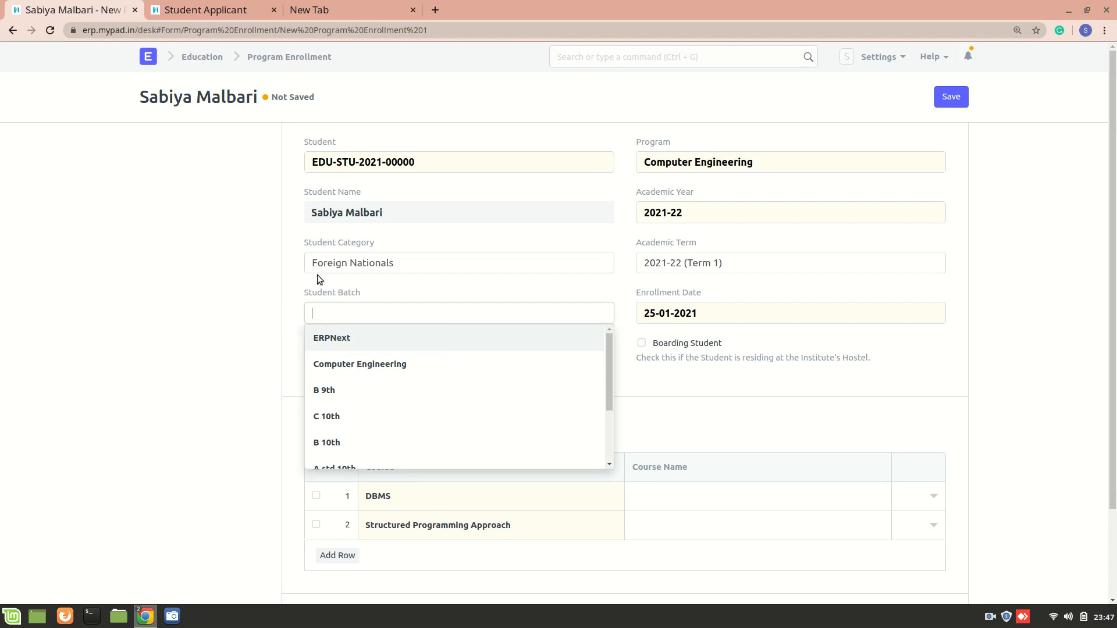
{"action": "scroll", "coordinate": [380, 393], "scroll_direction": "down", "scroll_amount": 3}
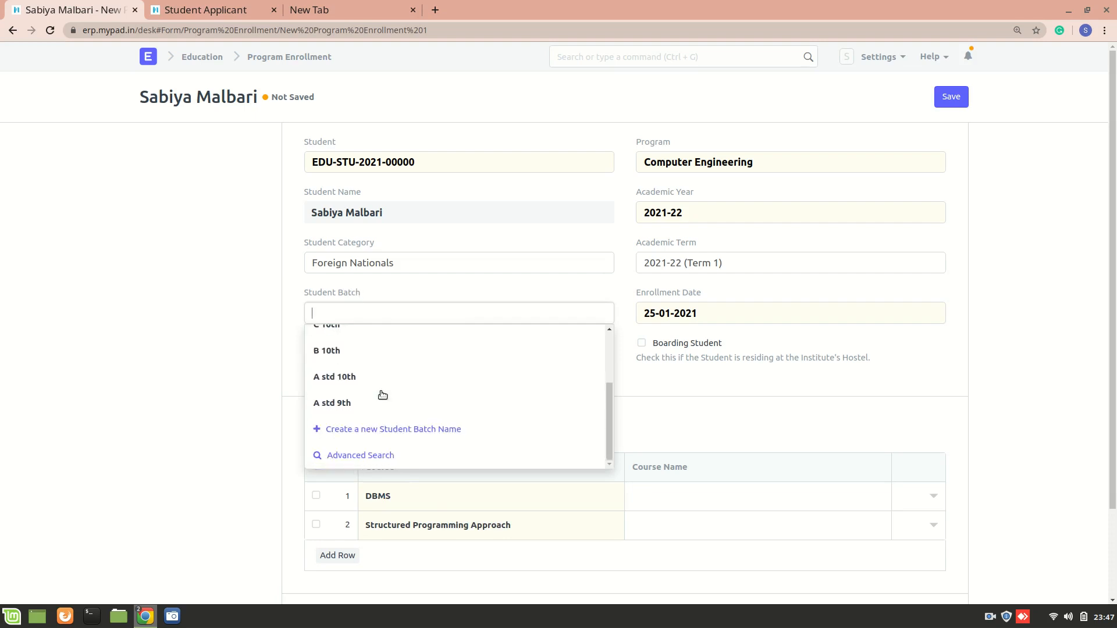
{"action": "scroll", "coordinate": [382, 395], "scroll_direction": "up", "scroll_amount": 3}
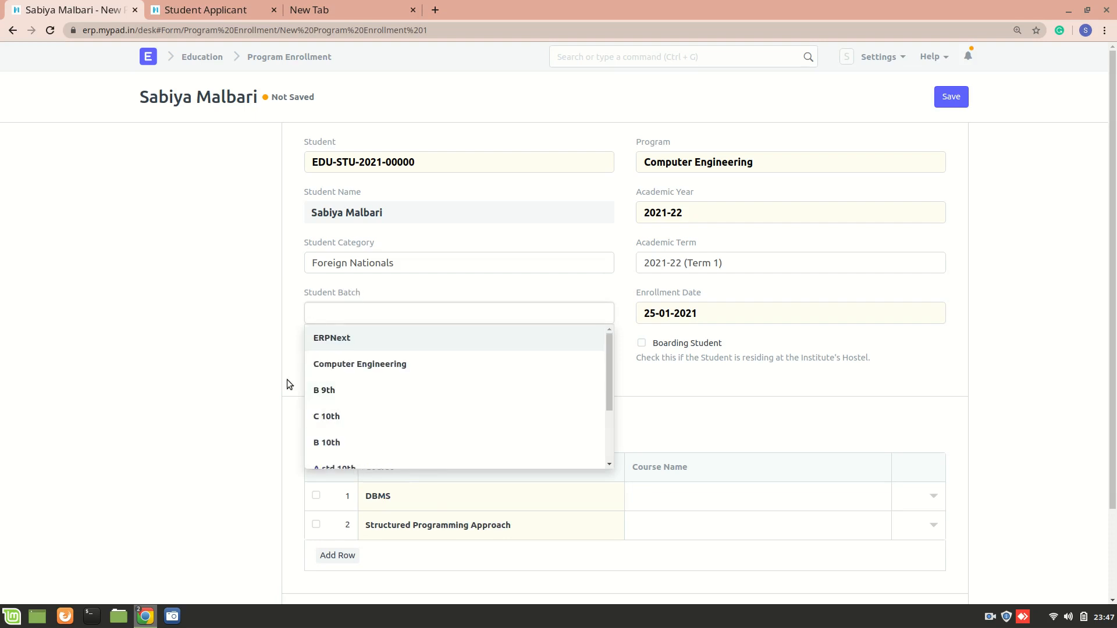
{"action": "left_click", "coordinate": [354, 372]}
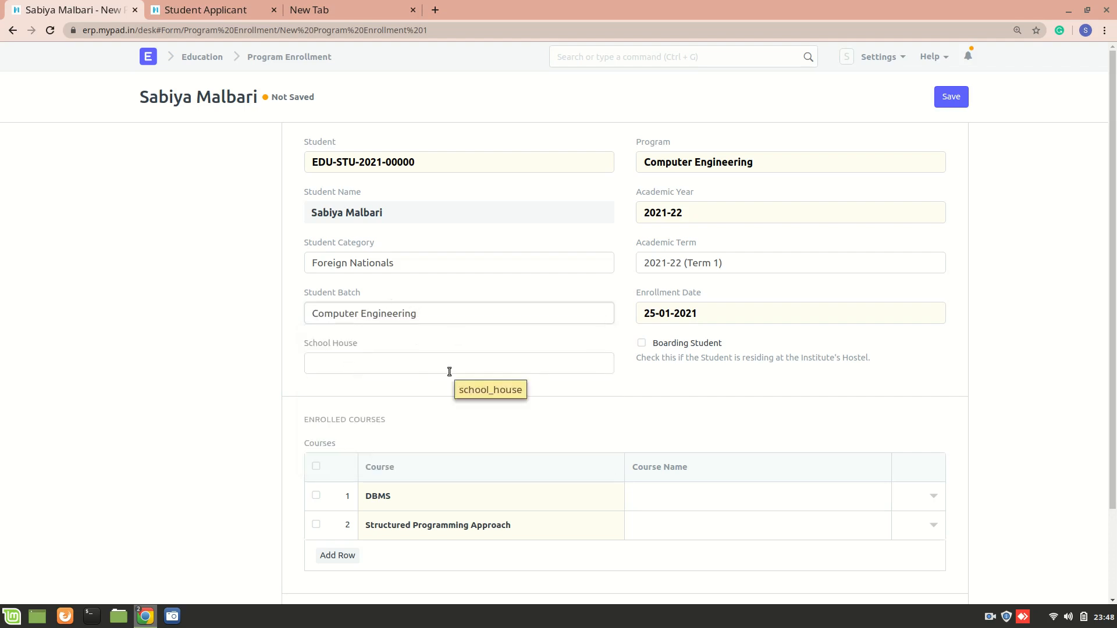
Step: Expand and review the Transportation and Fees sections of the program enrollment
{"action": "scroll", "coordinate": [414, 372], "scroll_direction": "down", "scroll_amount": 3}
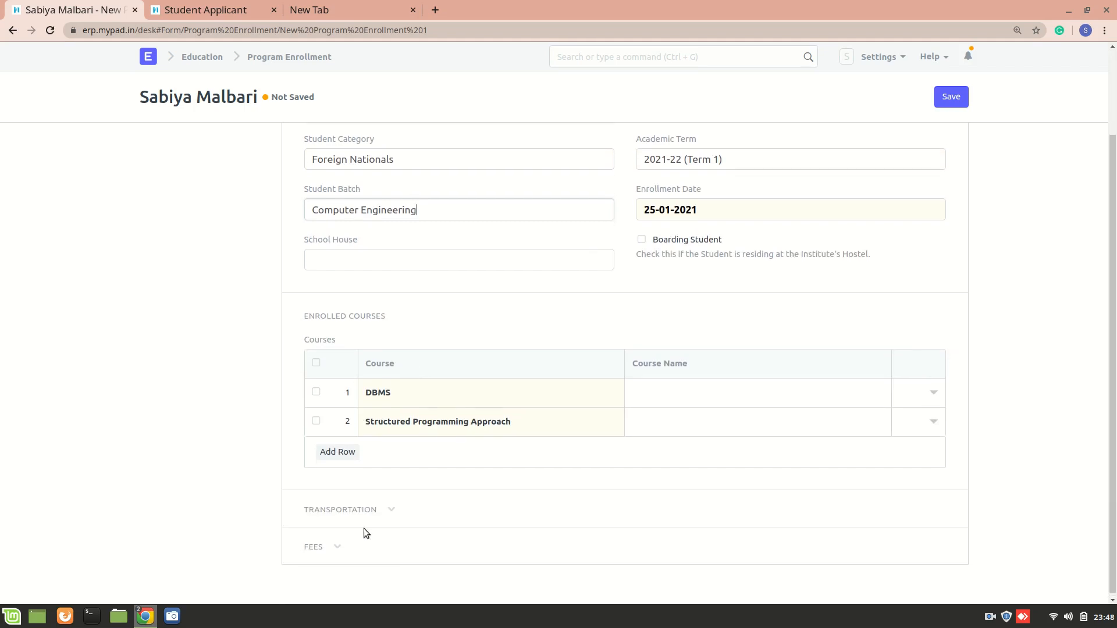
{"action": "left_click", "coordinate": [344, 512]}
{"action": "scroll", "coordinate": [345, 515], "scroll_direction": "down", "scroll_amount": 2}
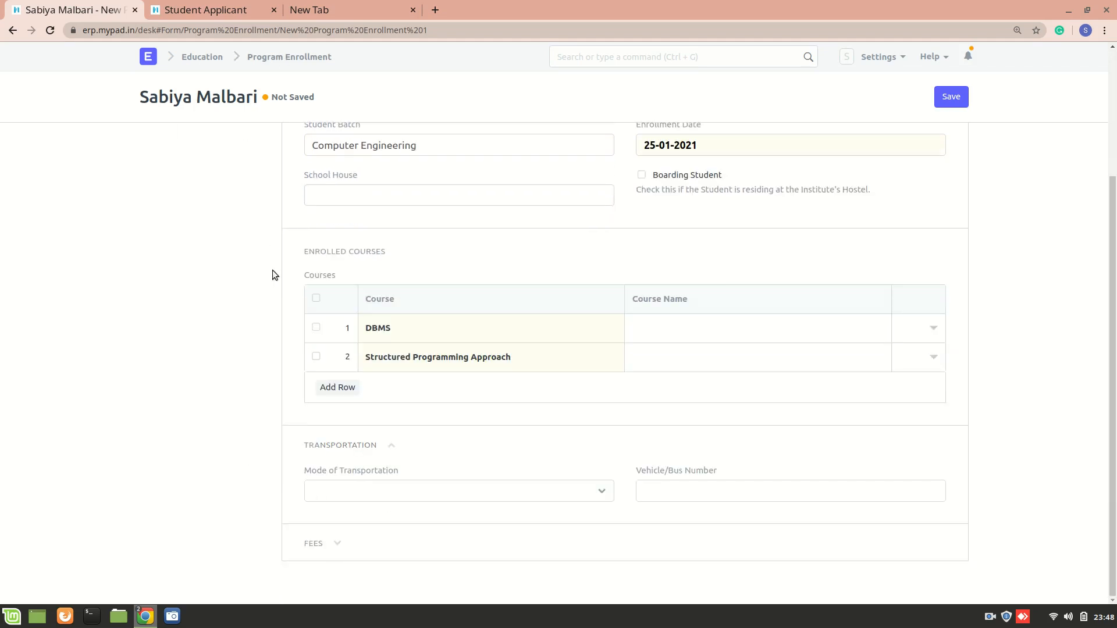
{"action": "left_click", "coordinate": [337, 543]}
{"action": "scroll", "coordinate": [336, 545], "scroll_direction": "down", "scroll_amount": 4}
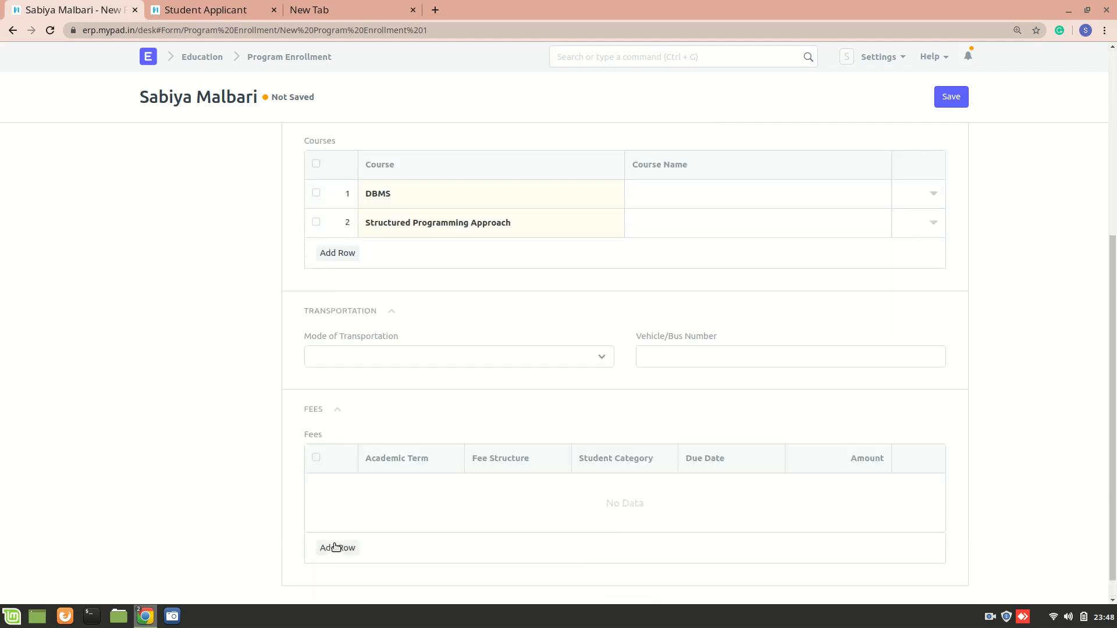
{"action": "scroll", "coordinate": [426, 337], "scroll_direction": "up", "scroll_amount": 5}
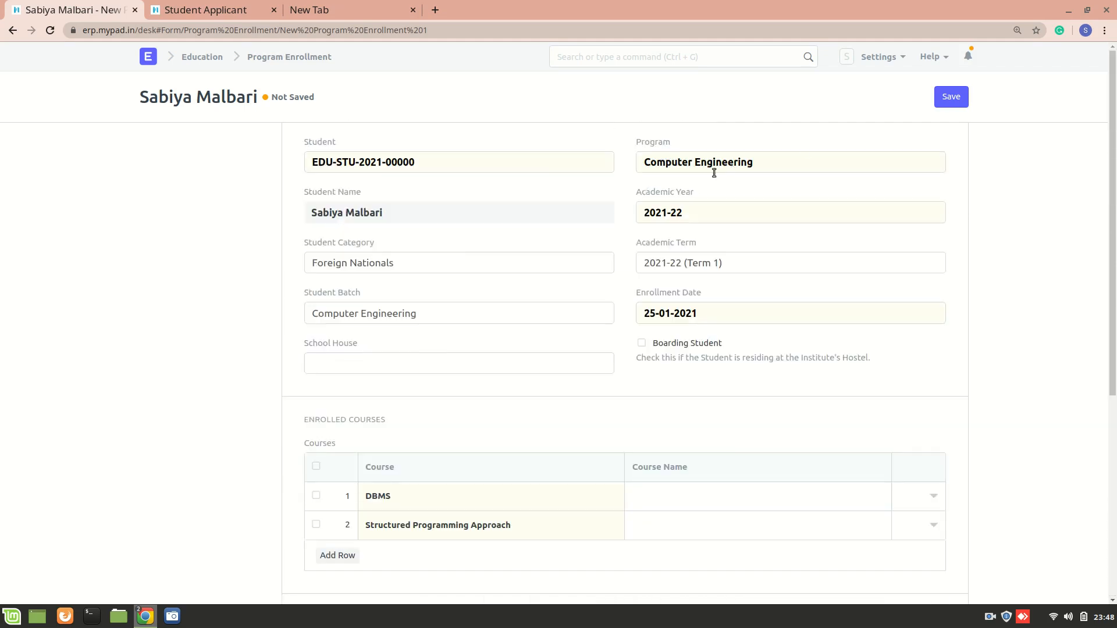
Step: Save the program enrollment and submit it permanently
{"action": "left_click", "coordinate": [961, 100]}
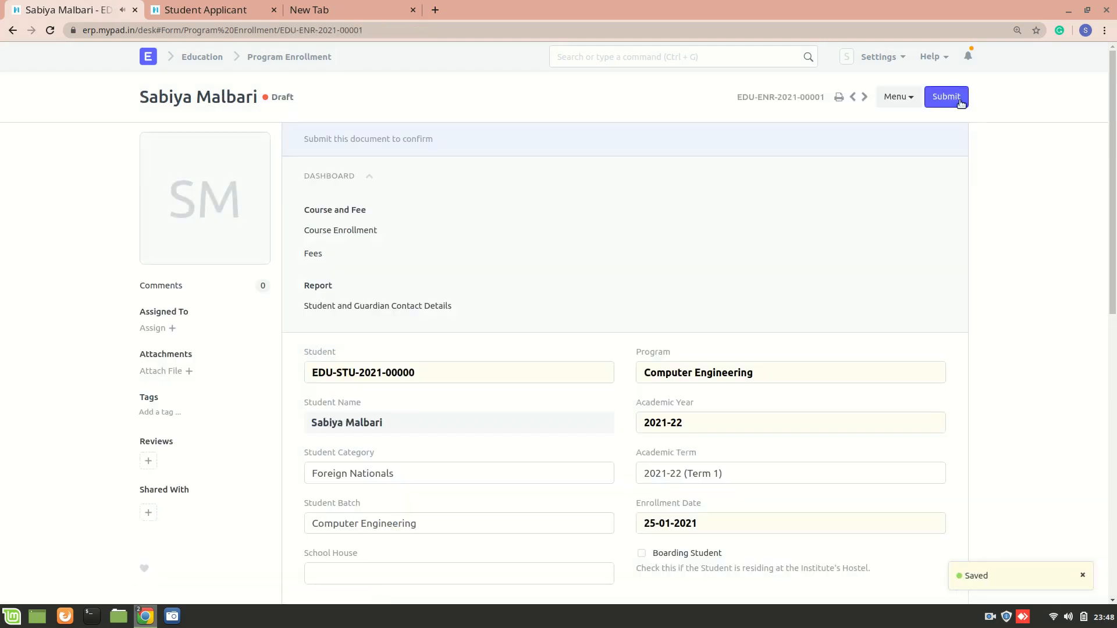
{"action": "left_click", "coordinate": [961, 100]}
{"action": "left_click", "coordinate": [752, 74]}
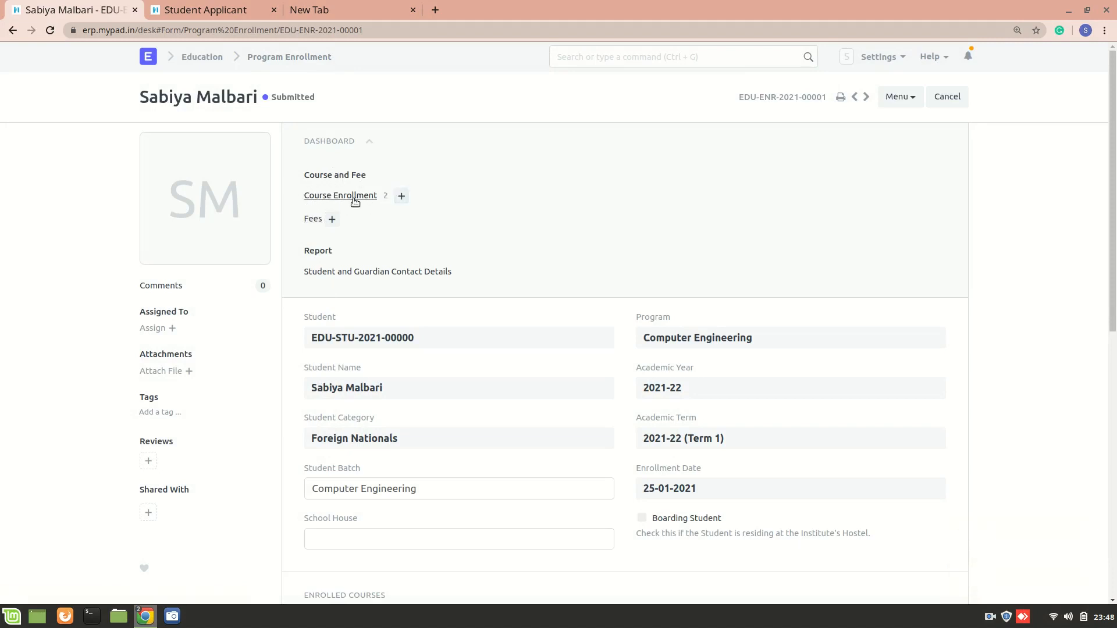
Step: Review the submitted program enrollment's dashboard and enrolled courses, checking back against the applicant record
{"action": "scroll", "coordinate": [346, 320], "scroll_direction": "down", "scroll_amount": 7}
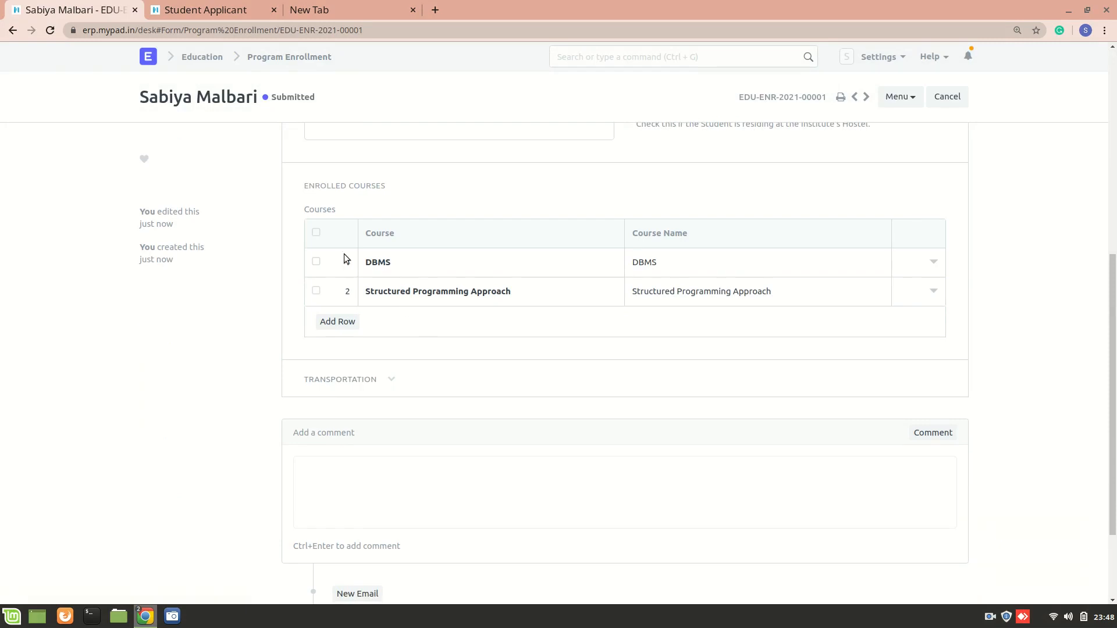
{"action": "scroll", "coordinate": [378, 299], "scroll_direction": "up", "scroll_amount": 7}
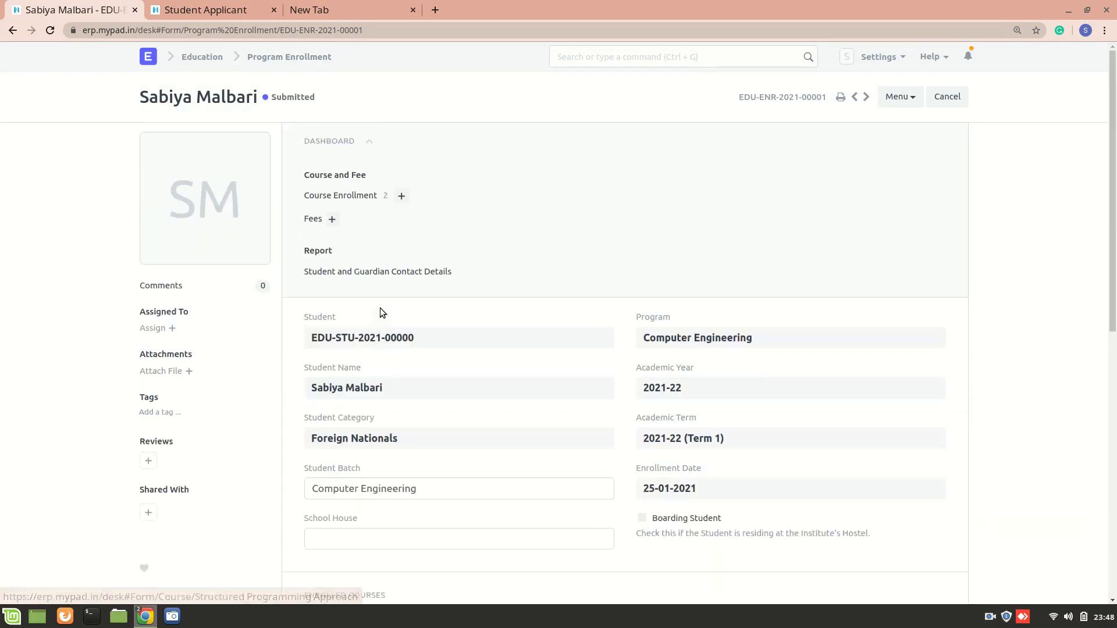
{"action": "left_click", "coordinate": [12, 31]}
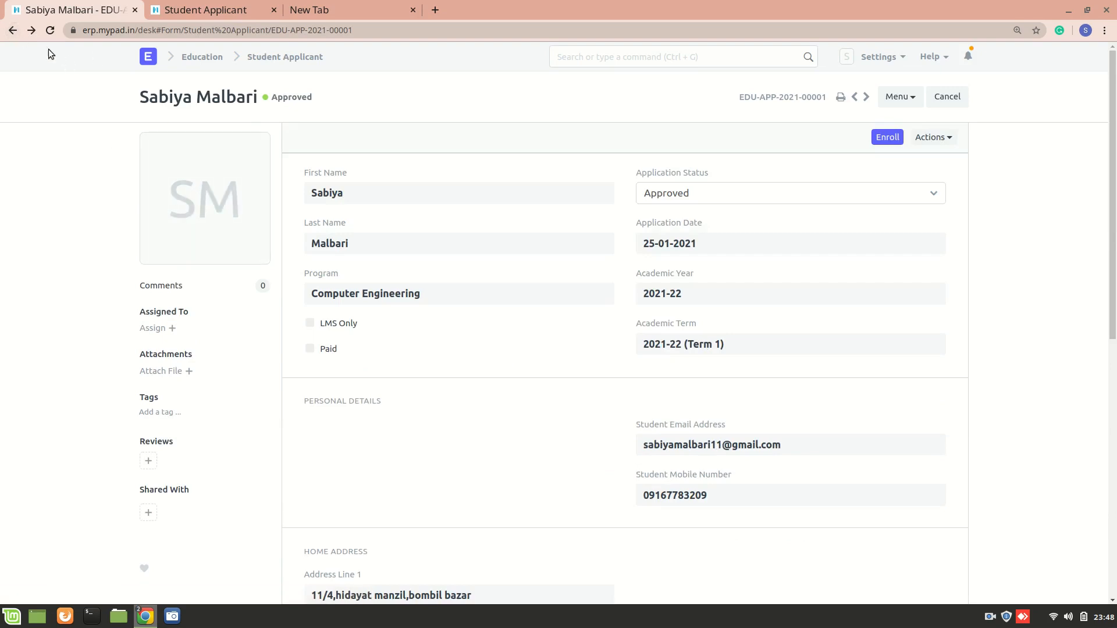
{"action": "left_click", "coordinate": [31, 34]}
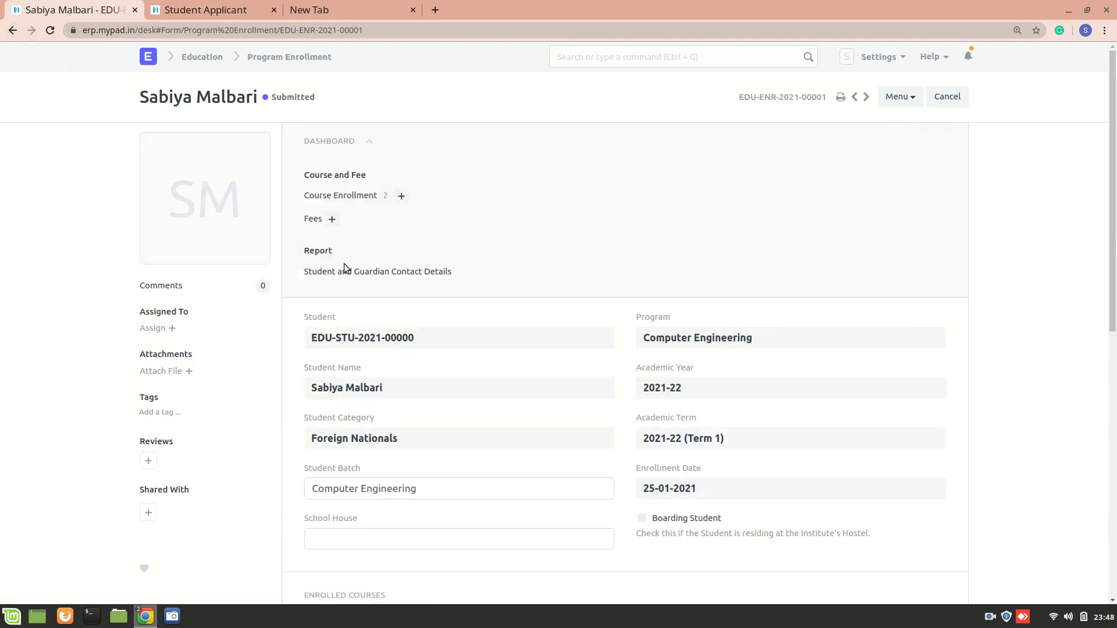
{"action": "scroll", "coordinate": [225, 305], "scroll_direction": "down", "scroll_amount": 7}
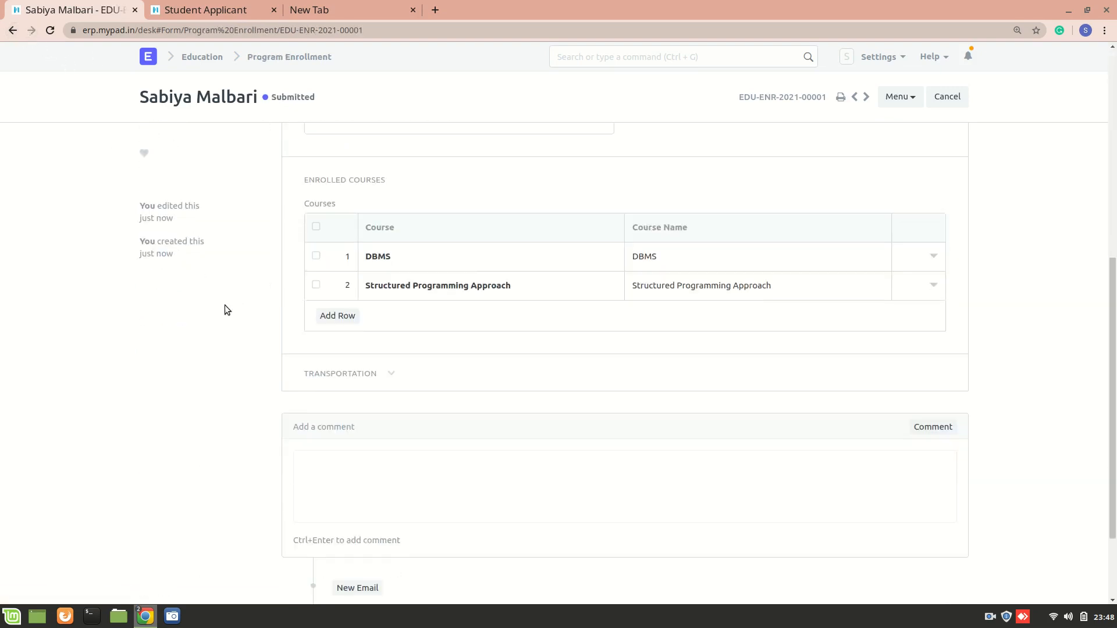
Step: Go back through the applicant record and Student Applicant list to the Education workspace and its shortcuts
{"action": "left_click", "coordinate": [14, 31]}
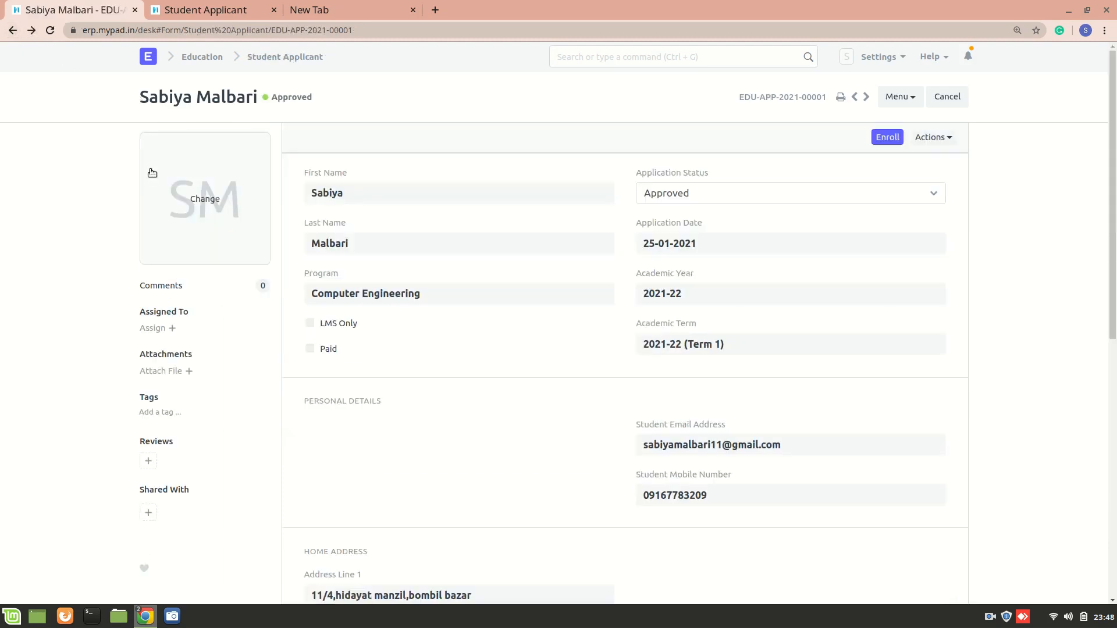
{"action": "left_click", "coordinate": [3, 27]}
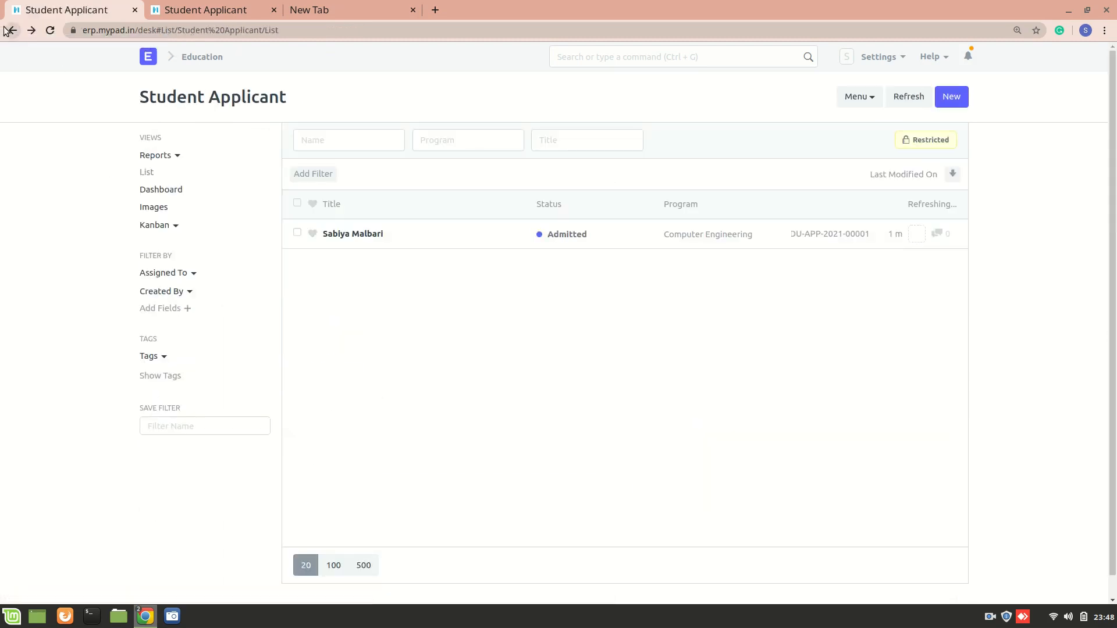
{"action": "left_click", "coordinate": [5, 27]}
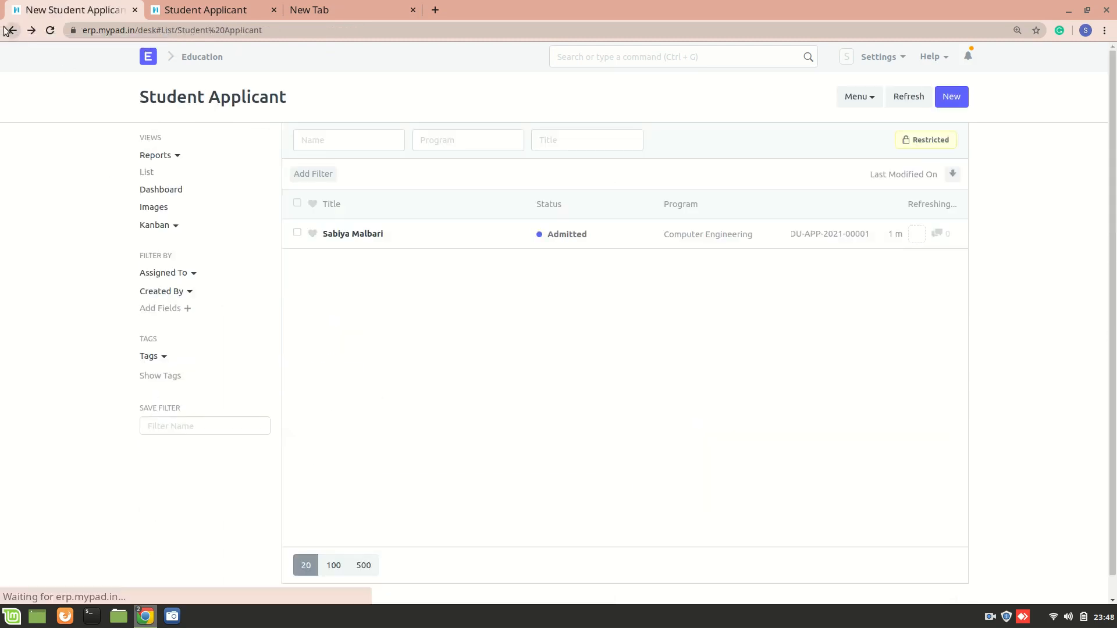
{"action": "left_click", "coordinate": [202, 61]}
{"action": "scroll", "coordinate": [389, 432], "scroll_direction": "down", "scroll_amount": 2}
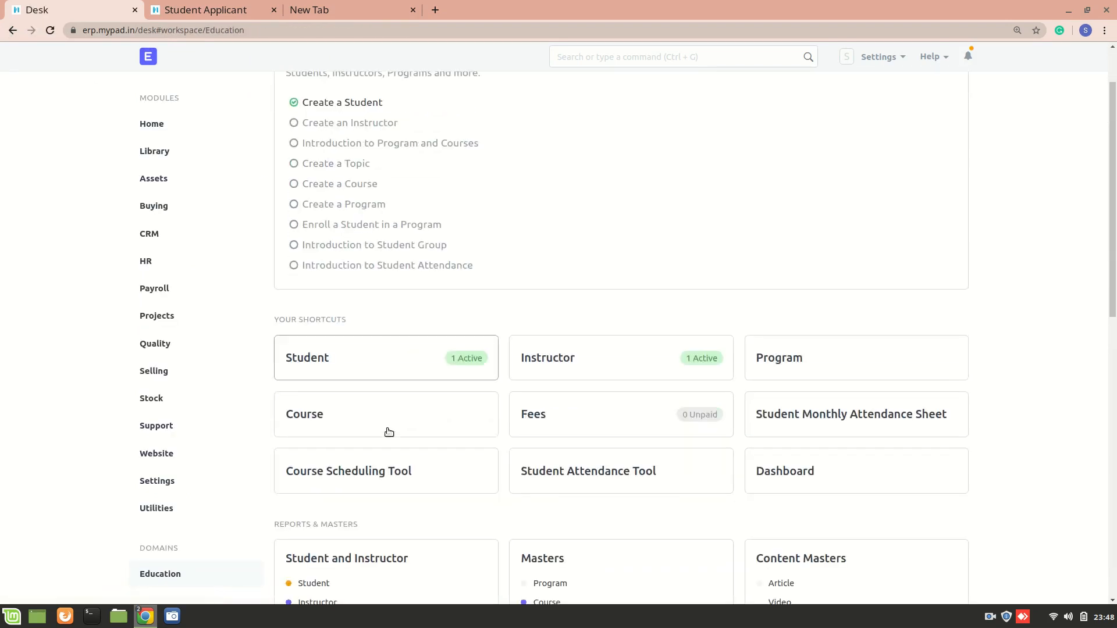
Step: Open the enrolled student's record from the Student list and review its dashboard, personal, address, guardian and sibling details
{"action": "left_click", "coordinate": [375, 372]}
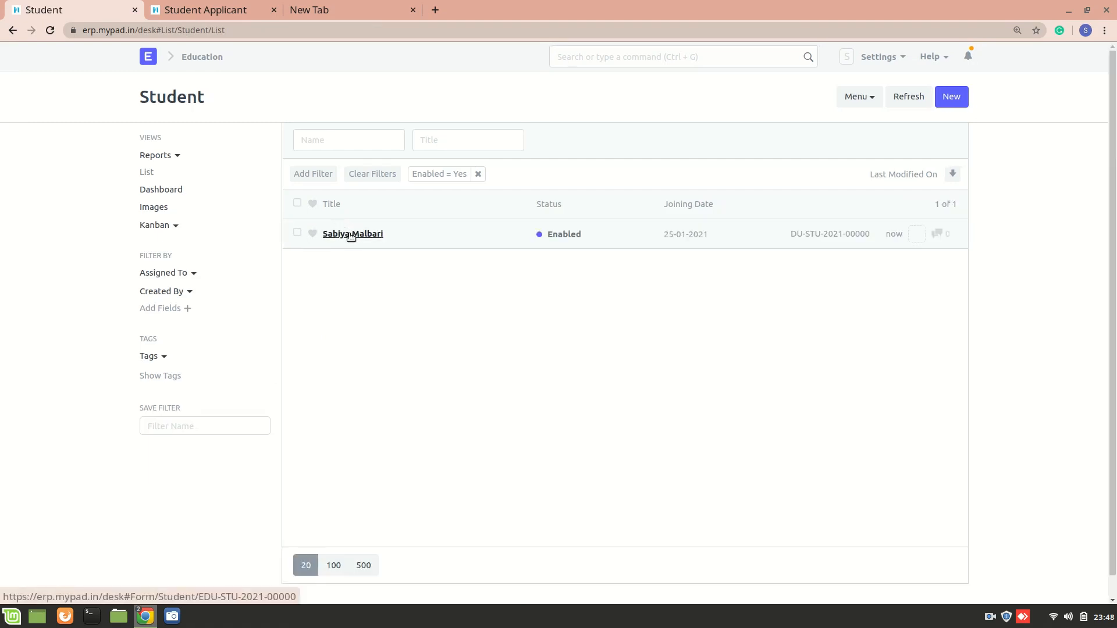
{"action": "left_click", "coordinate": [351, 235]}
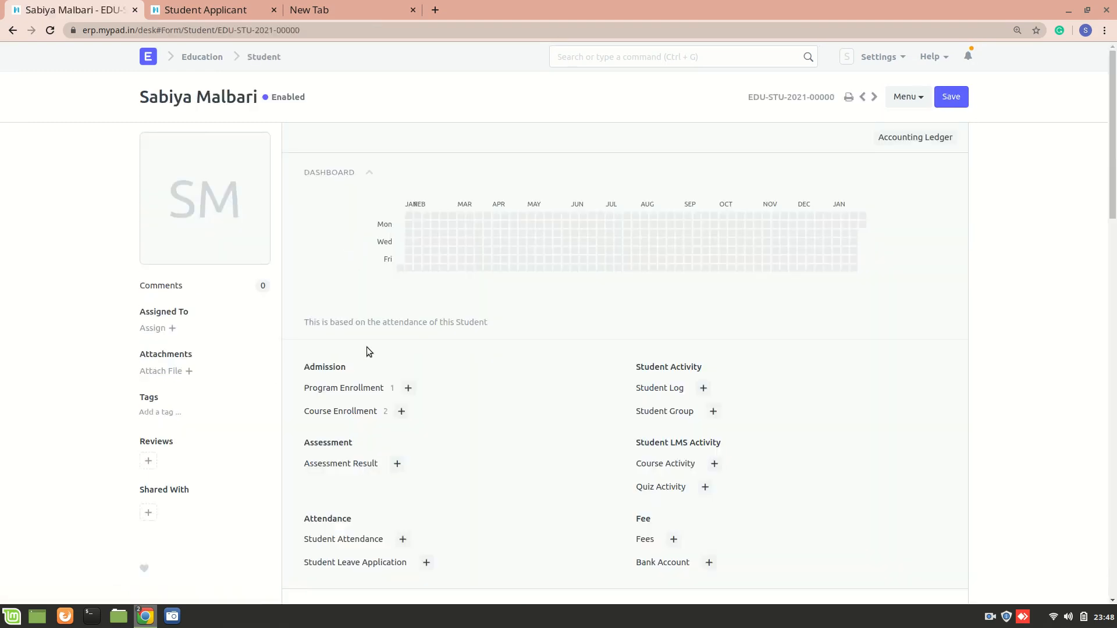
{"action": "scroll", "coordinate": [367, 349], "scroll_direction": "down", "scroll_amount": 6}
{"action": "scroll", "coordinate": [366, 347], "scroll_direction": "down", "scroll_amount": 3}
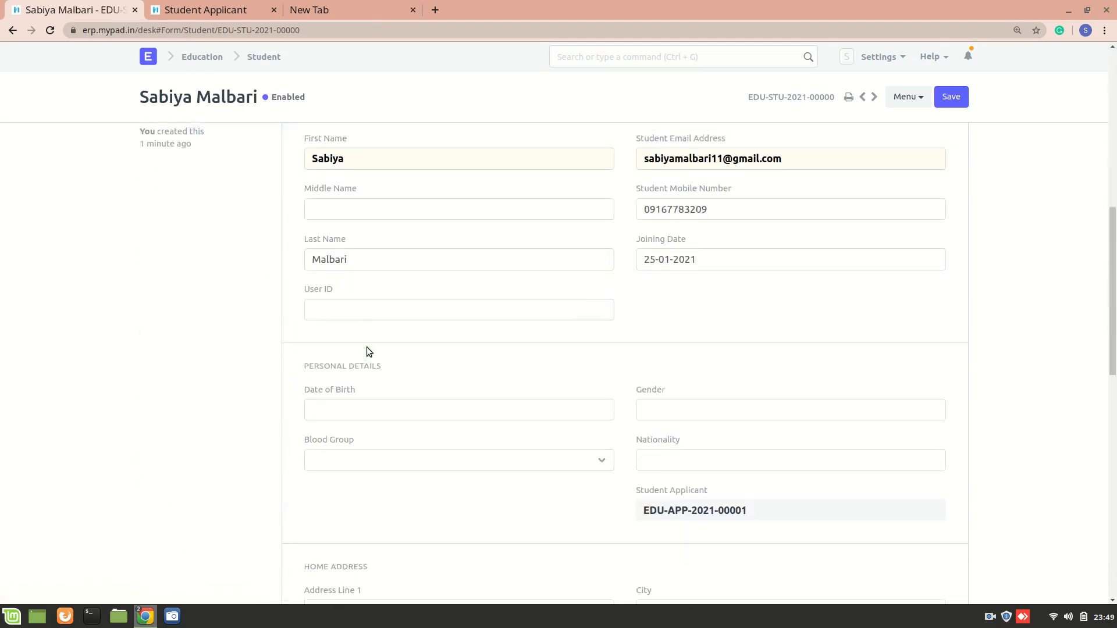
{"action": "scroll", "coordinate": [458, 451], "scroll_direction": "down", "scroll_amount": 5}
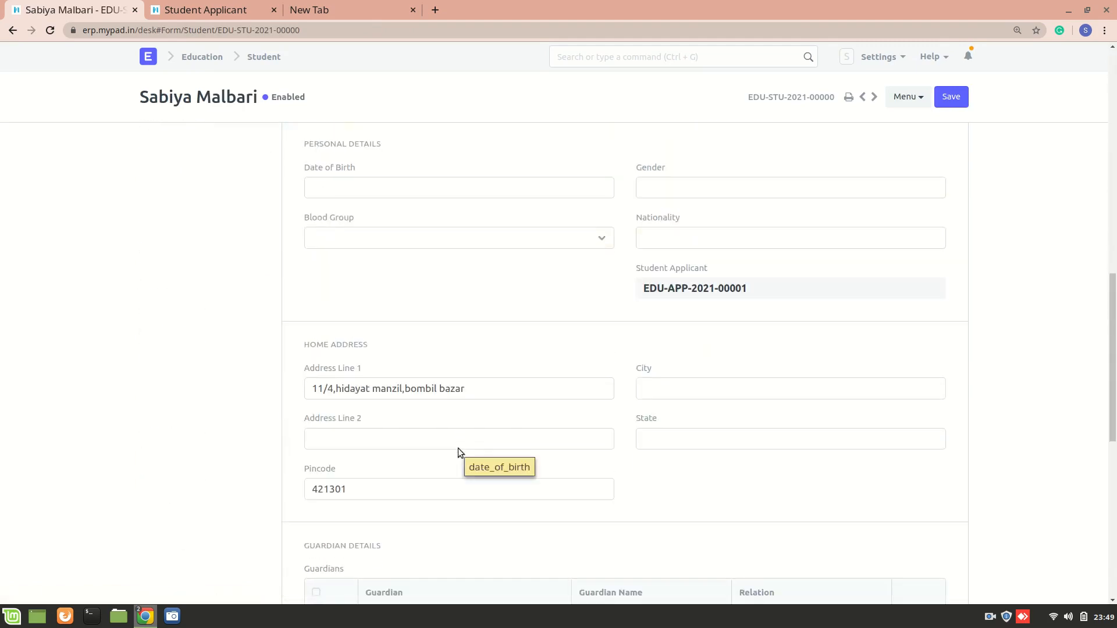
{"action": "scroll", "coordinate": [381, 429], "scroll_direction": "down", "scroll_amount": 8}
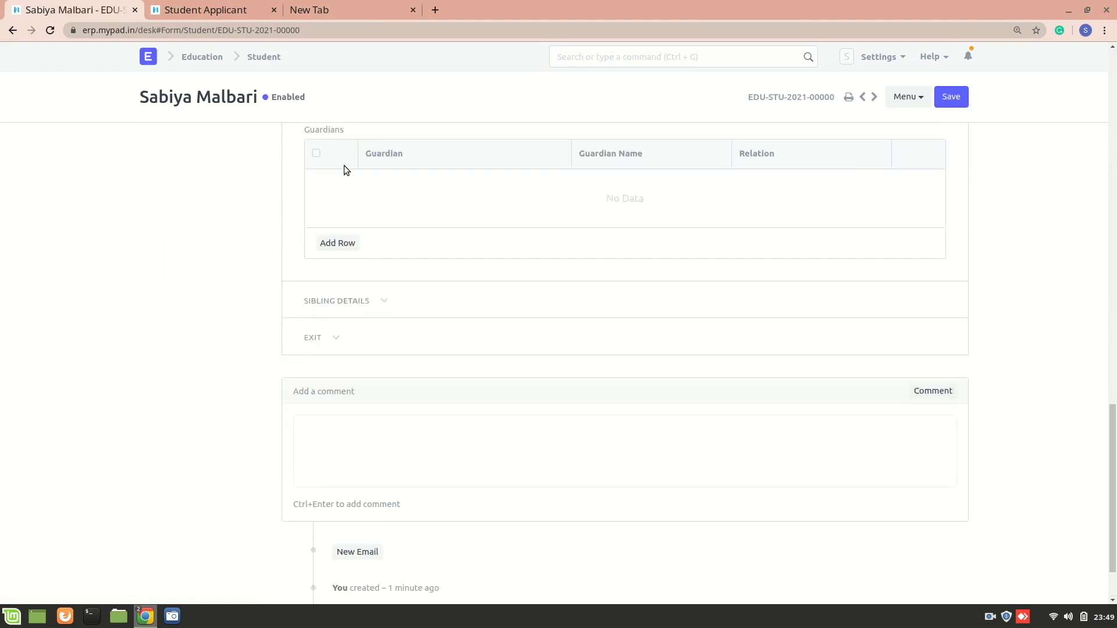
{"action": "left_click", "coordinate": [356, 301]}
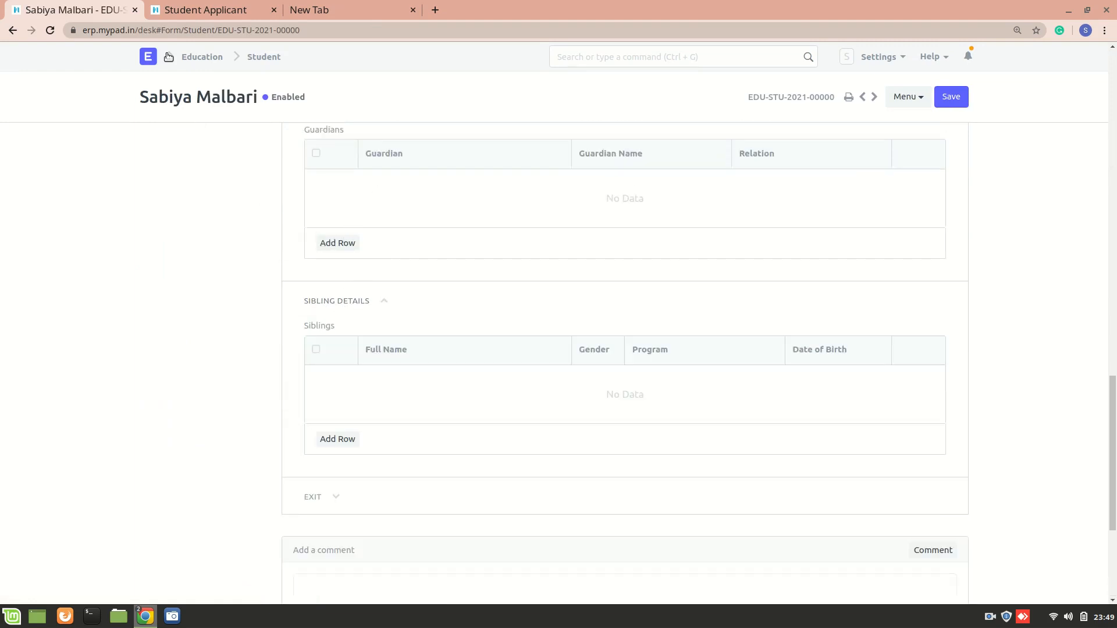
Step: Return to the Education workspace and open the Course Scheduling Tool
{"action": "left_click", "coordinate": [13, 30]}
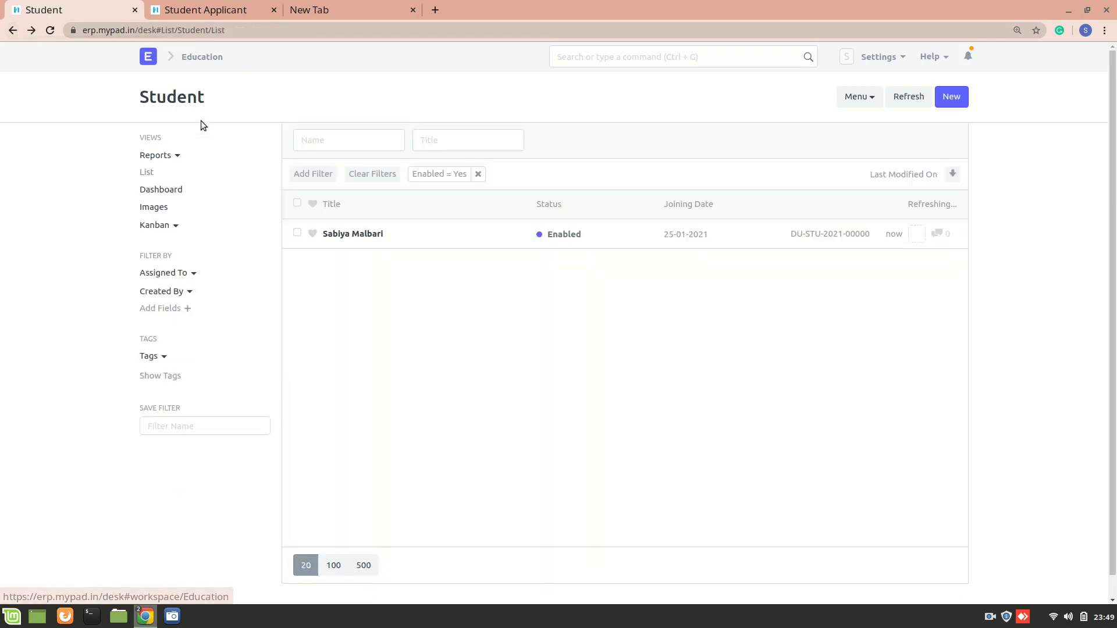
{"action": "left_click", "coordinate": [13, 30]}
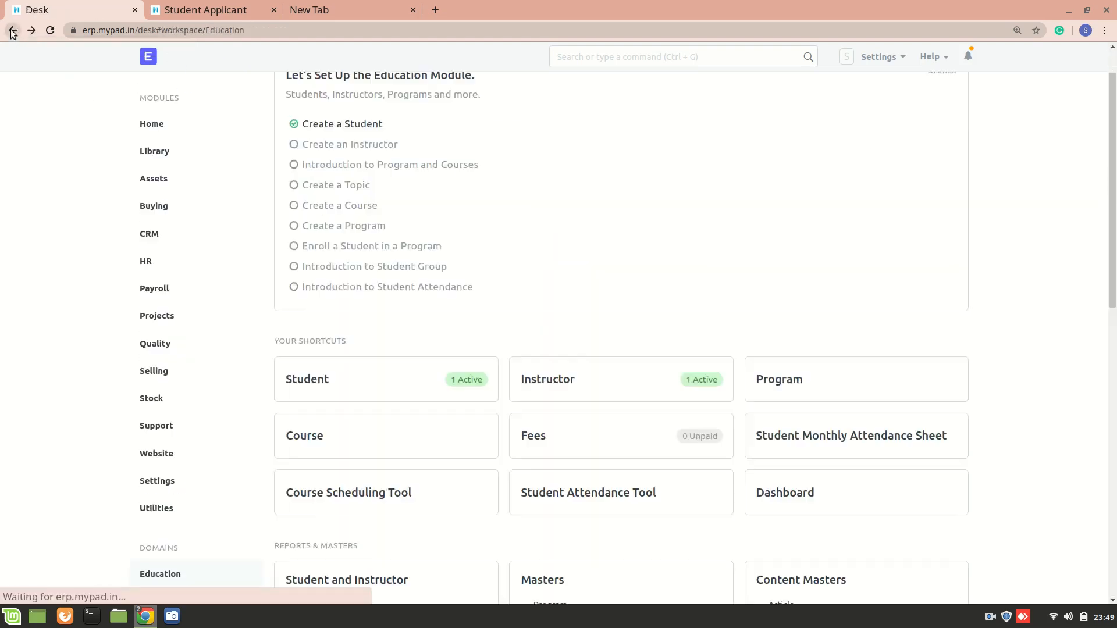
{"action": "scroll", "coordinate": [357, 418], "scroll_direction": "down", "scroll_amount": 5}
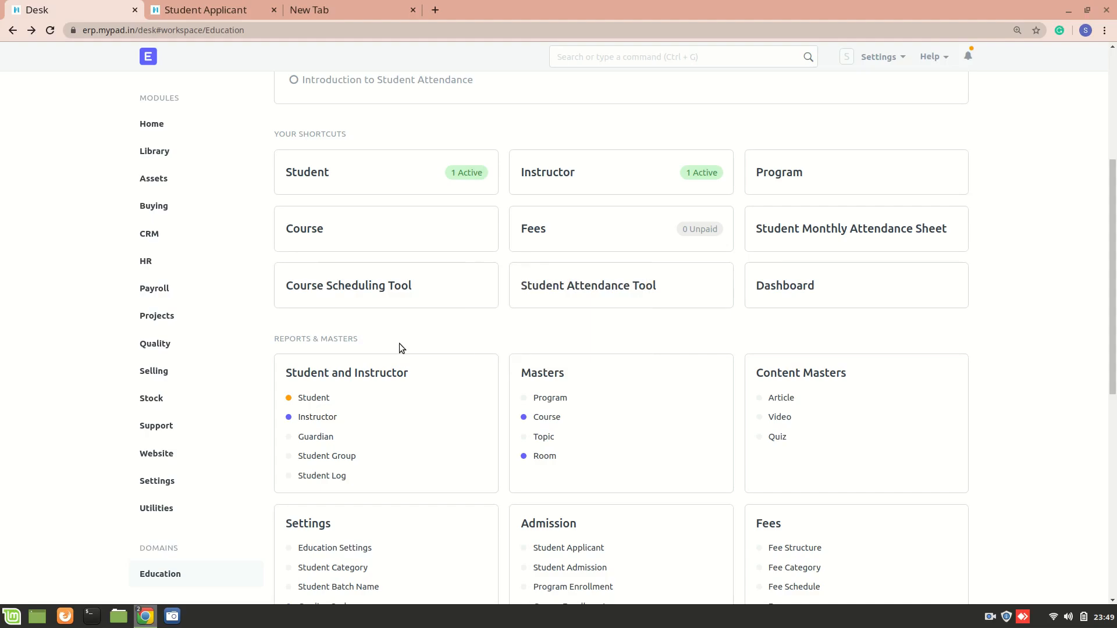
{"action": "scroll", "coordinate": [429, 400], "scroll_direction": "down", "scroll_amount": 6}
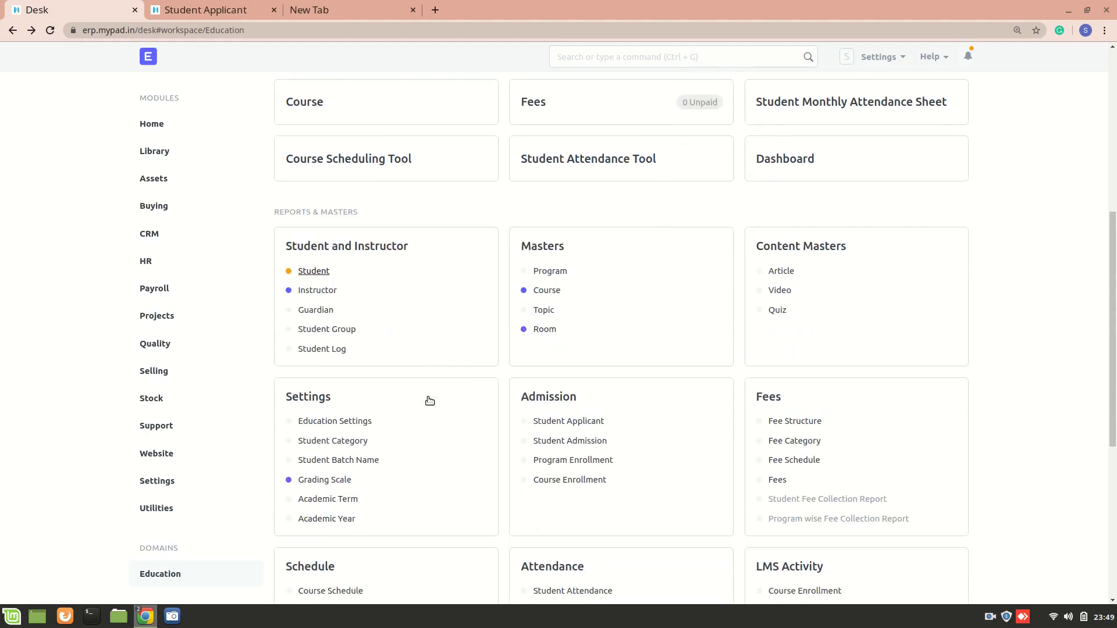
{"action": "scroll", "coordinate": [640, 486], "scroll_direction": "down", "scroll_amount": 2}
{"action": "left_click_drag", "start_coordinate": [768, 461], "coordinate": [807, 462]}
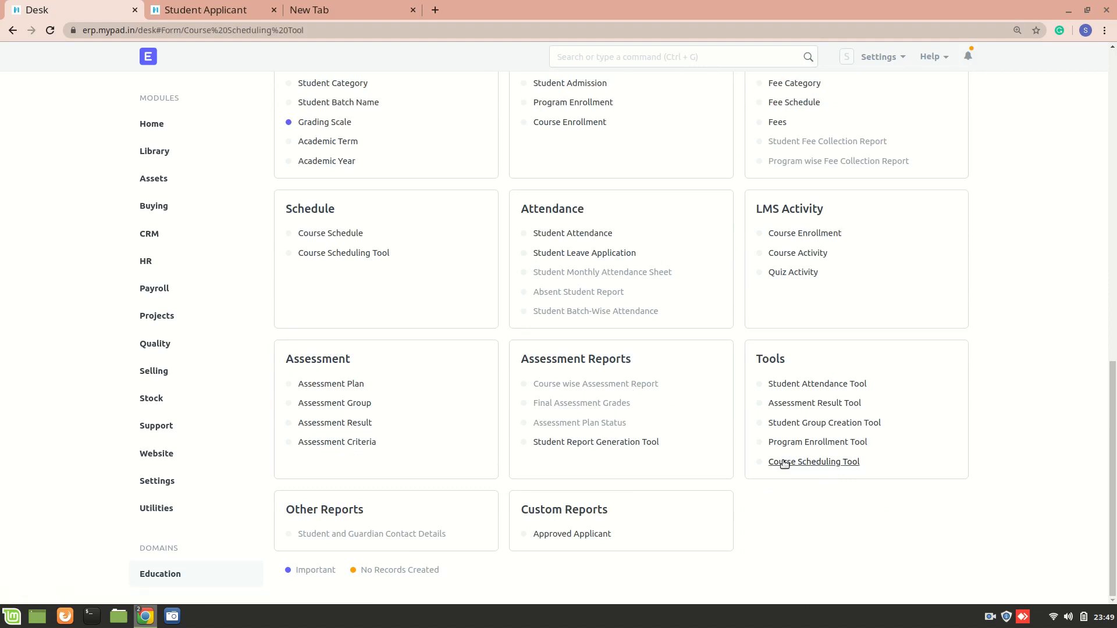
{"action": "left_click", "coordinate": [807, 462]}
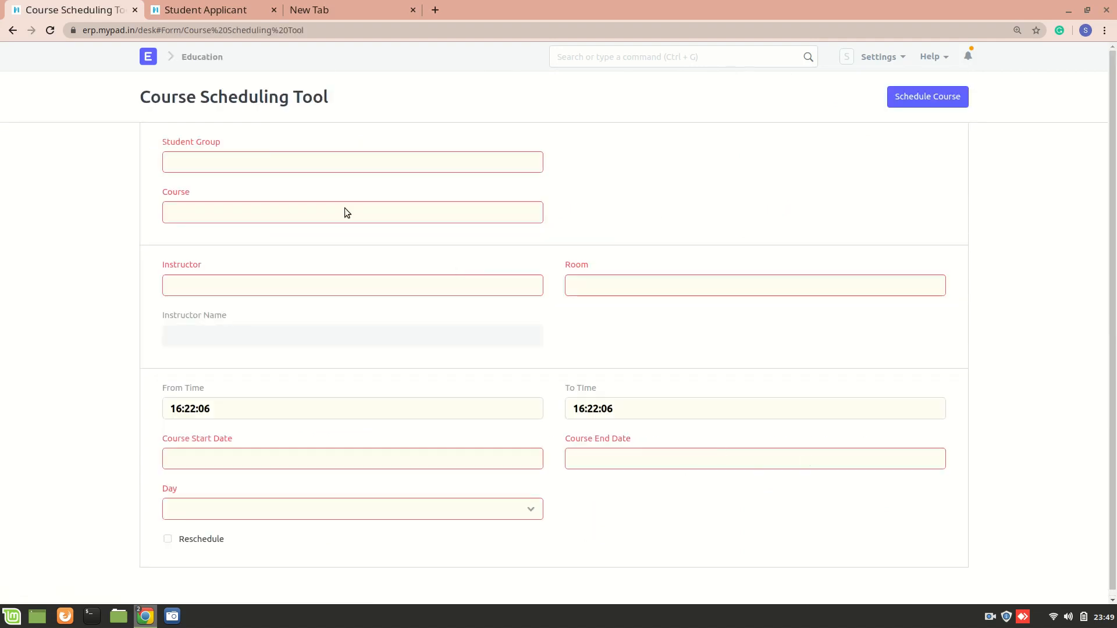
Step: Start a new student group from the Student Group field, based on Batch, for the Computer Engineering program
{"action": "left_click", "coordinate": [245, 157]}
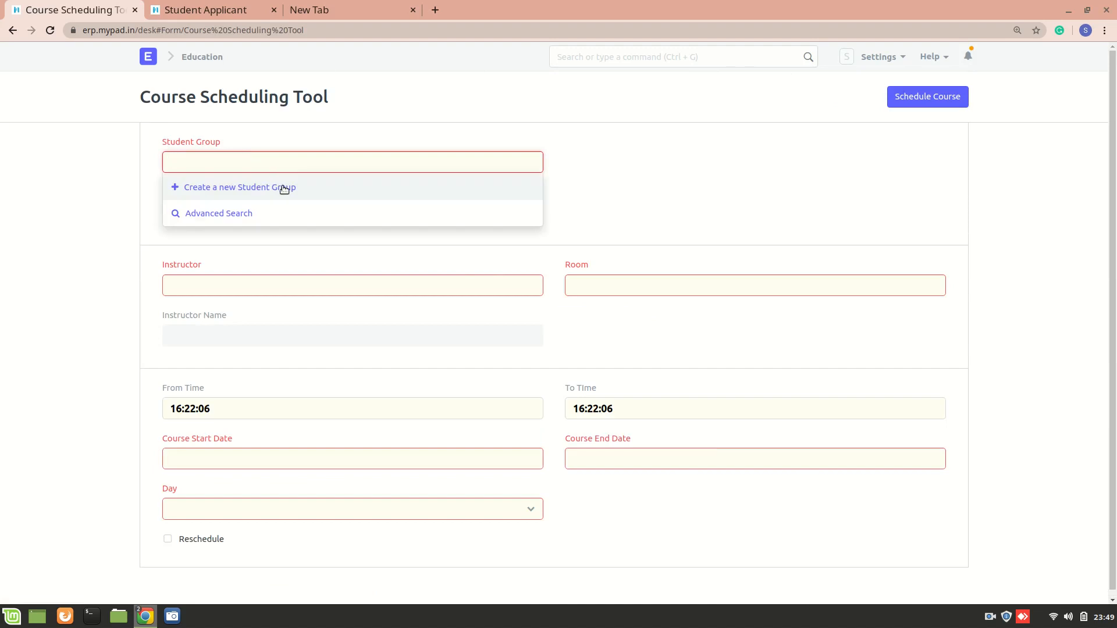
{"action": "left_click", "coordinate": [282, 186]}
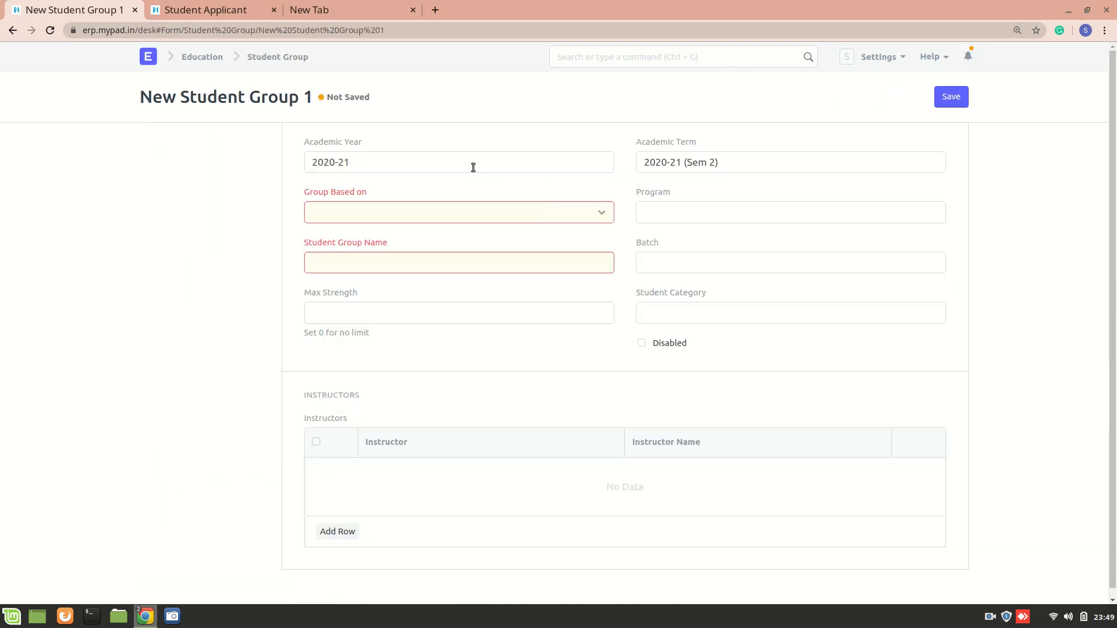
{"action": "left_click", "coordinate": [472, 215]}
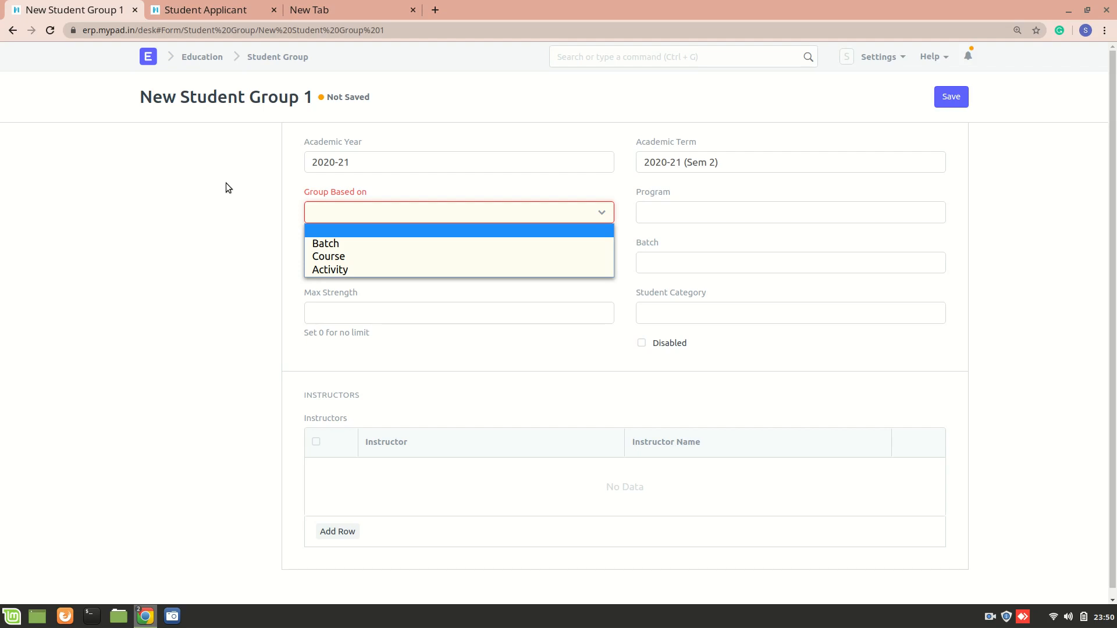
{"action": "left_click", "coordinate": [365, 243]}
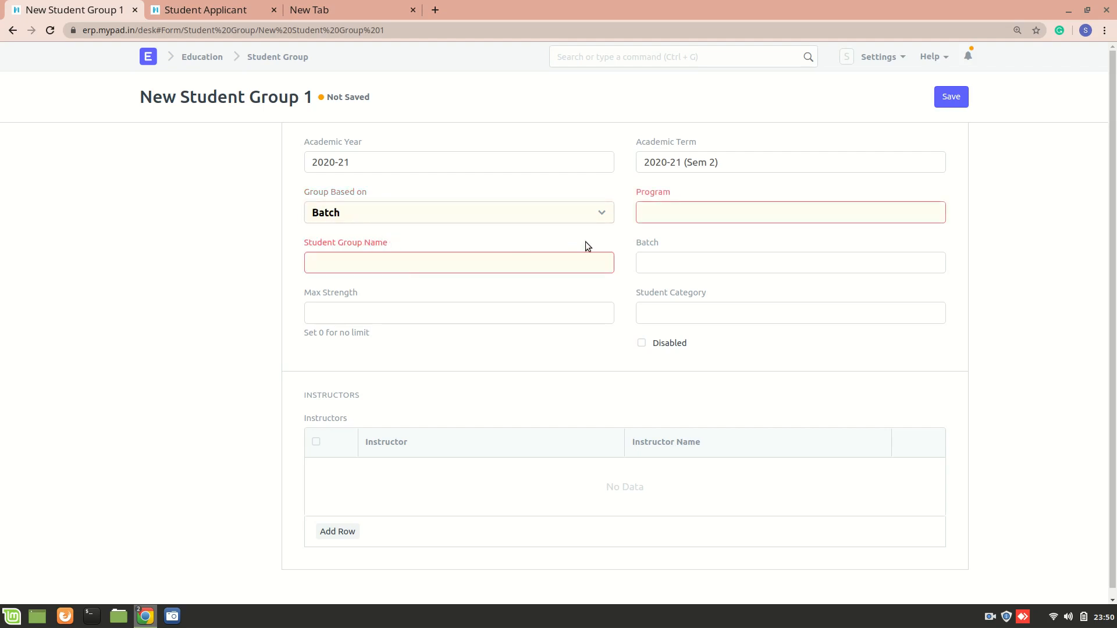
{"action": "left_click", "coordinate": [662, 210]}
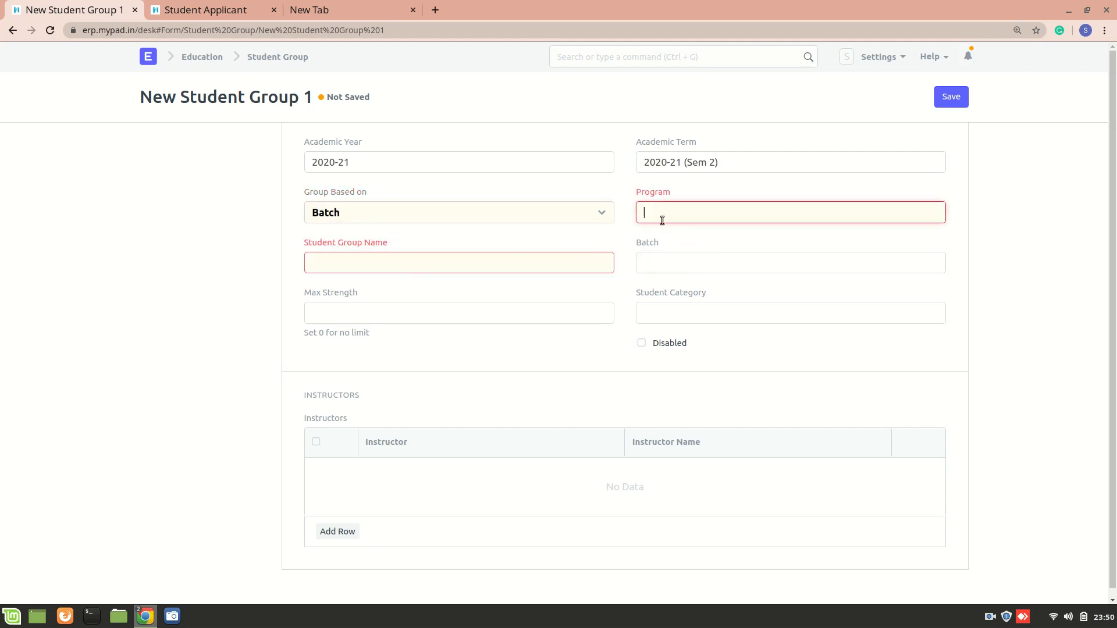
{"action": "type", "text": "comp"}
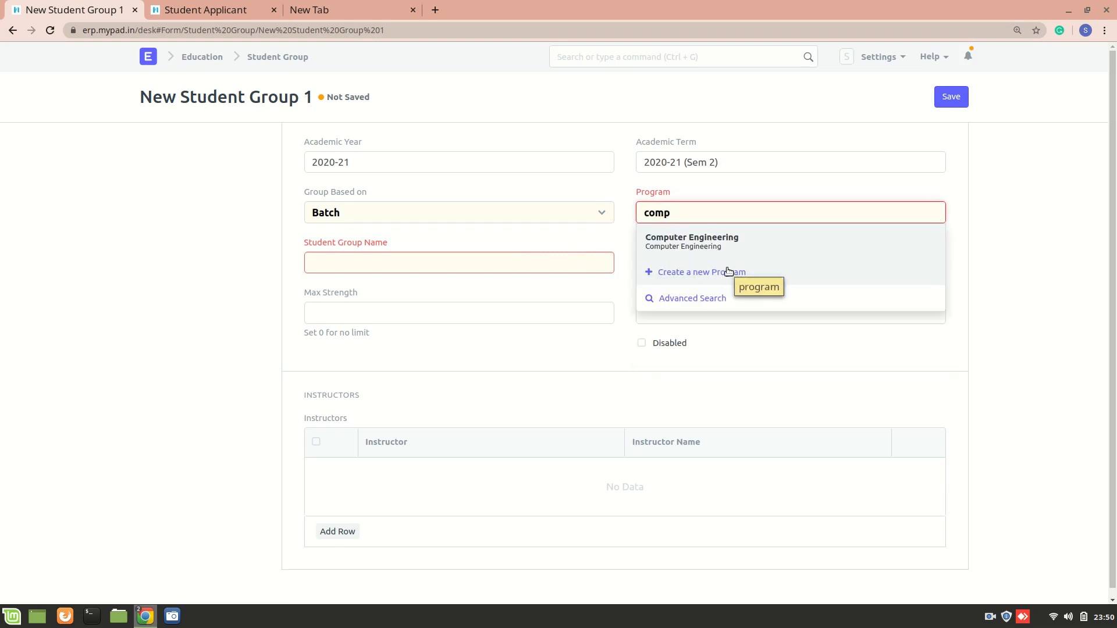
{"action": "left_click", "coordinate": [674, 243]}
Step: Name the student group CO 1, set its maximum strength to 10, and save it
{"action": "left_click", "coordinate": [525, 267]}
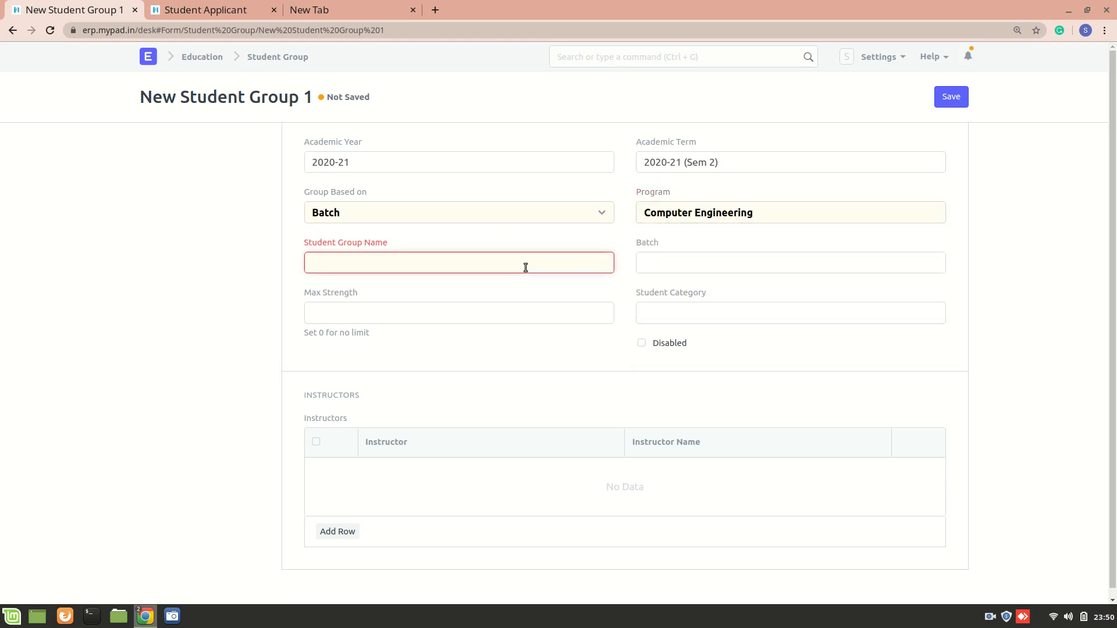
{"action": "type", "text": "CO 1"}
{"action": "left_click", "coordinate": [476, 324]}
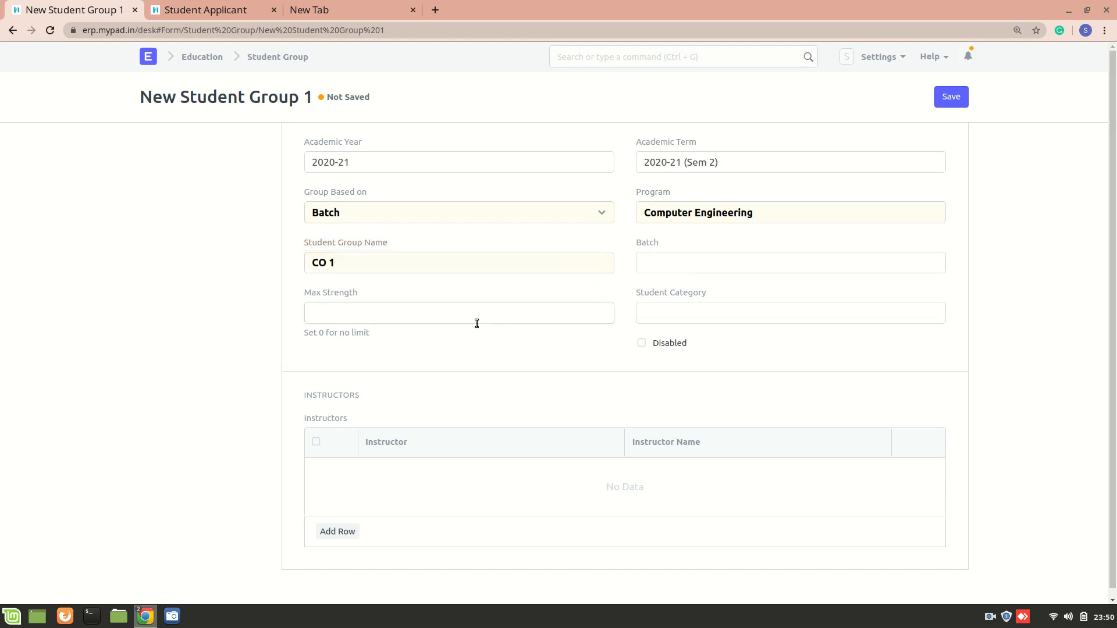
{"action": "type", "text": "10"}
{"action": "scroll", "coordinate": [620, 407], "scroll_direction": "down", "scroll_amount": 1}
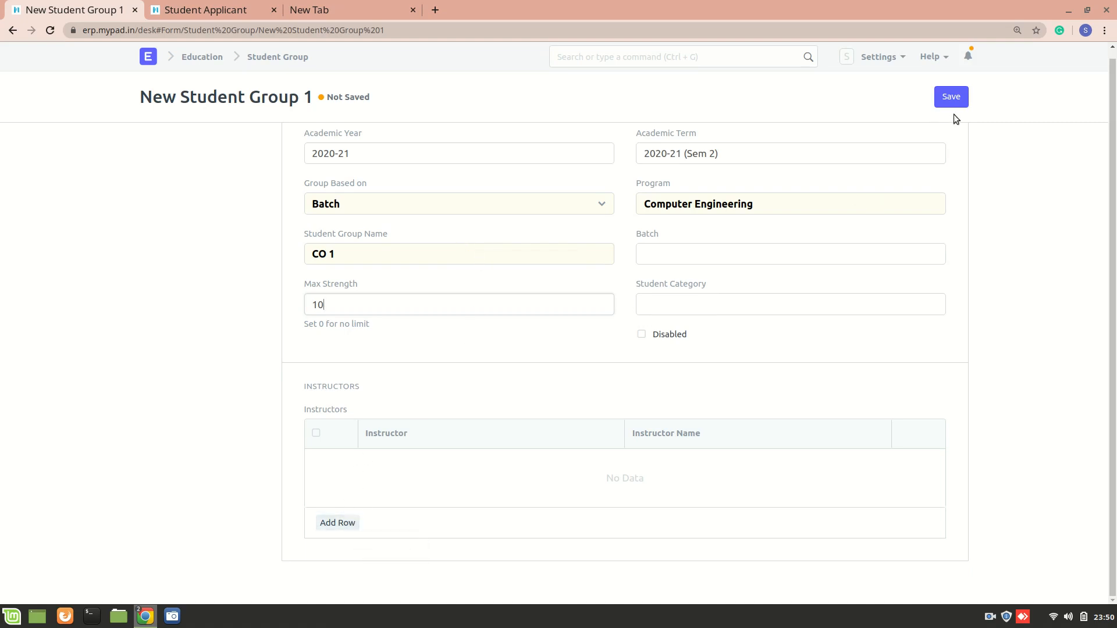
{"action": "left_click", "coordinate": [952, 96]}
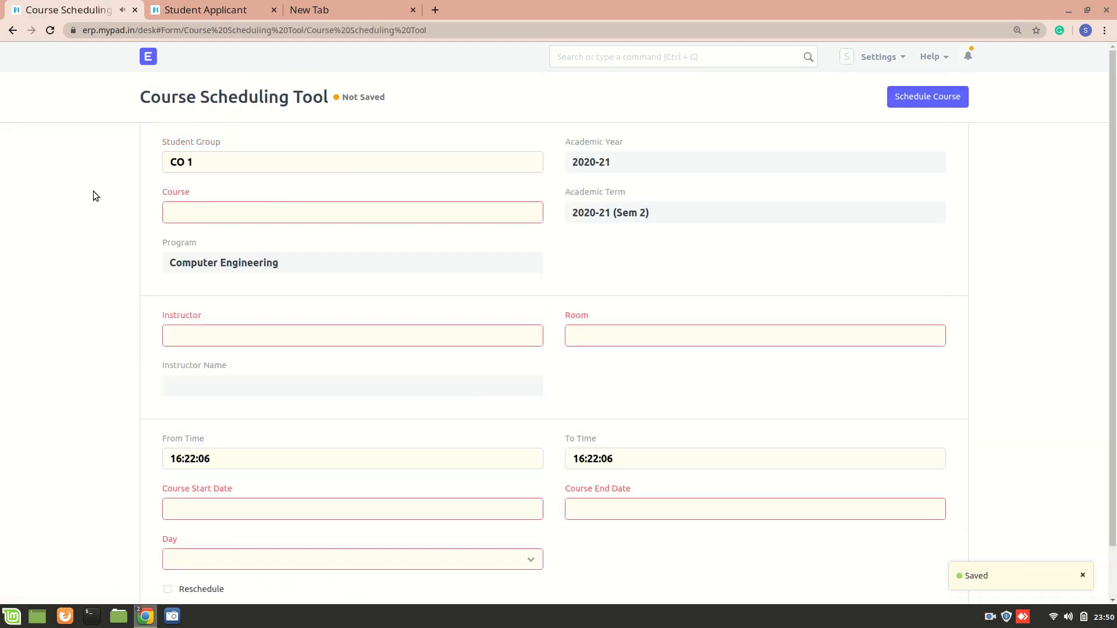
Step: Go back to the CO 1 student group and try to fetch its students automatically
{"action": "left_click", "coordinate": [14, 31]}
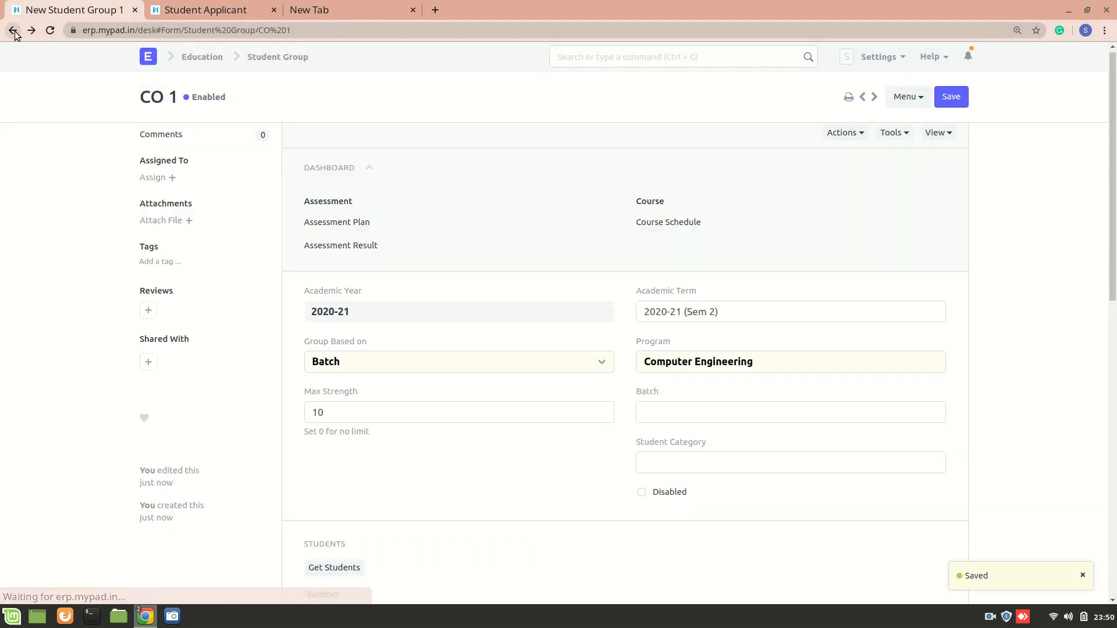
{"action": "scroll", "coordinate": [375, 490], "scroll_direction": "down", "scroll_amount": 5}
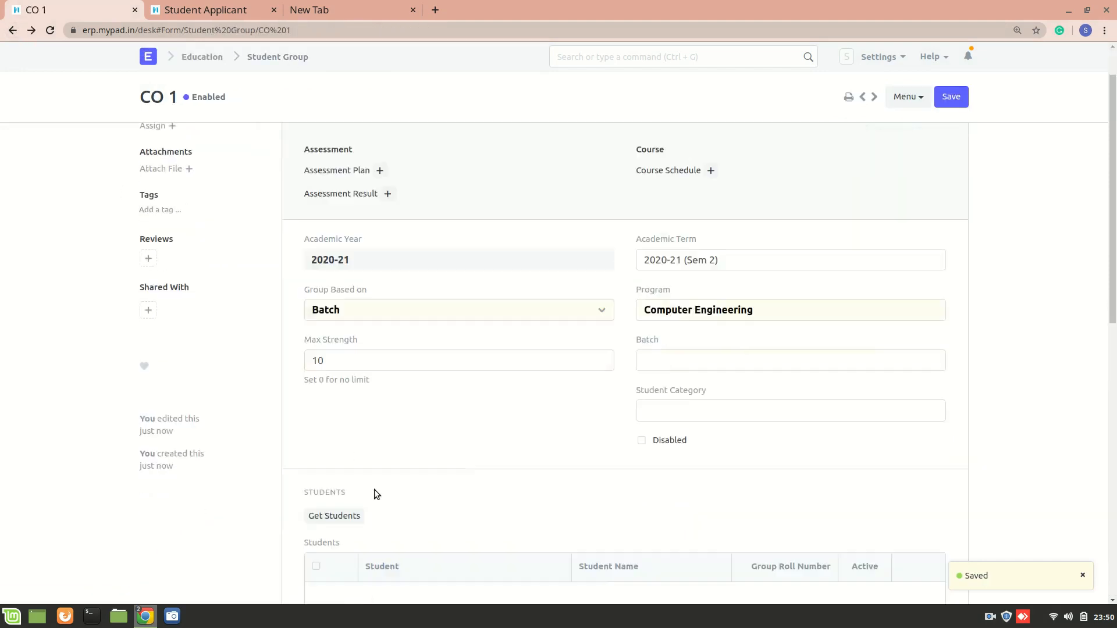
{"action": "left_click", "coordinate": [345, 279]}
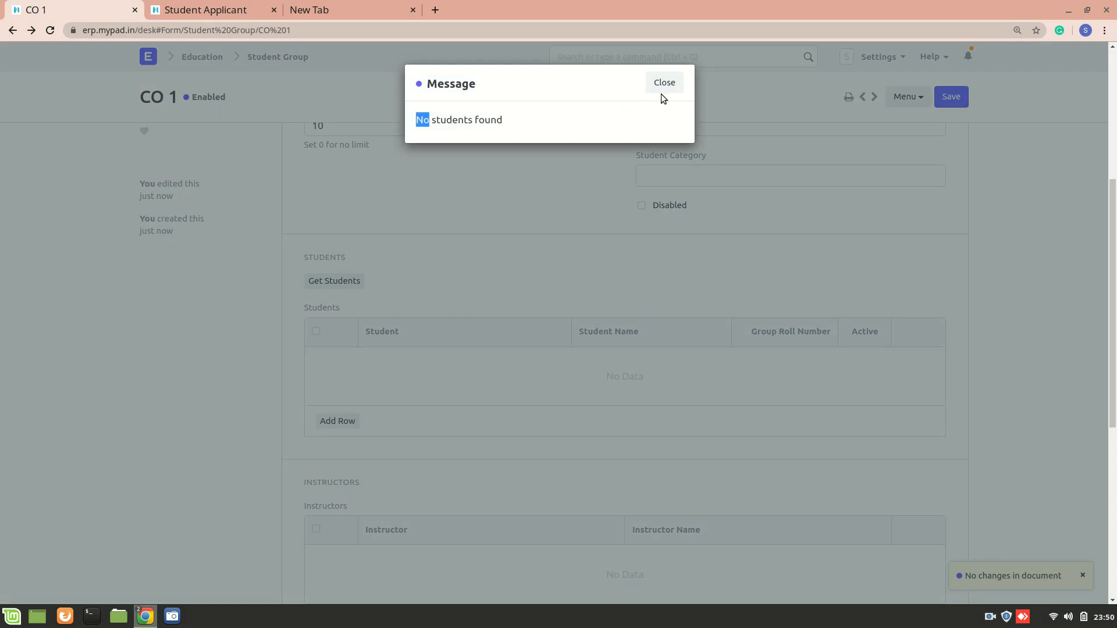
{"action": "left_click", "coordinate": [663, 83]}
Step: Keep the group based on Batch, set its batch to Computer Engineering, and save the student group
{"action": "scroll", "coordinate": [588, 218], "scroll_direction": "up", "scroll_amount": 4}
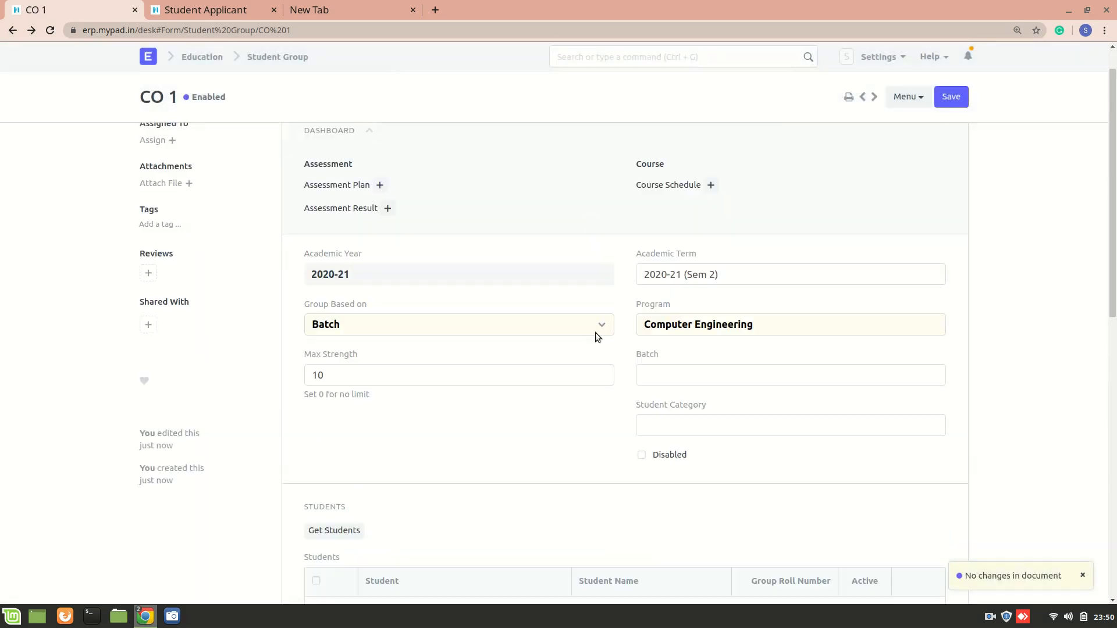
{"action": "left_click", "coordinate": [441, 333]}
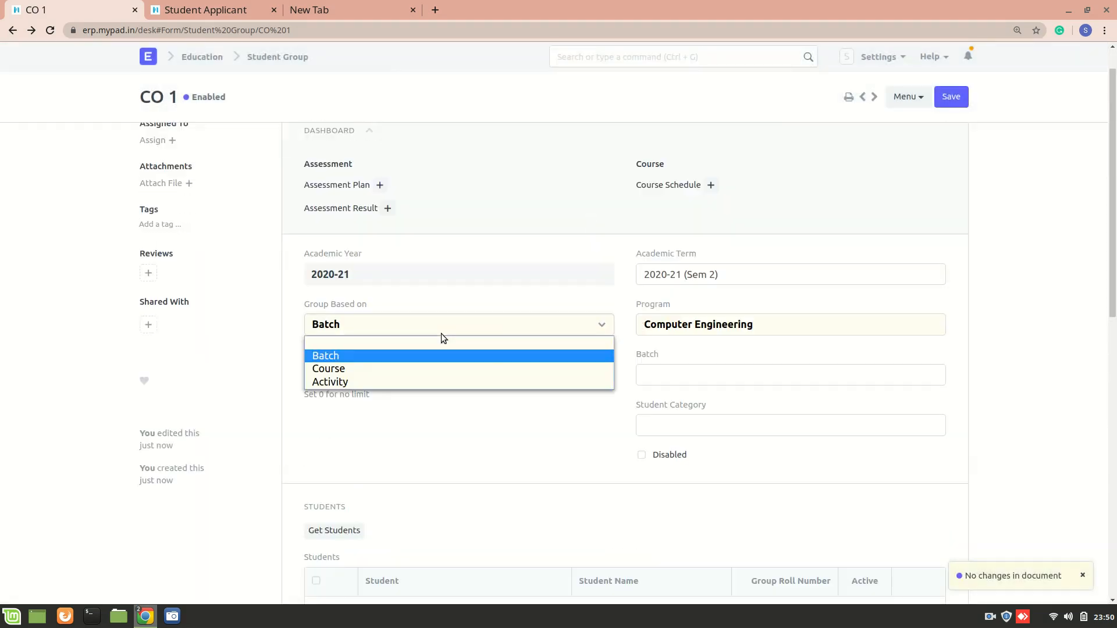
{"action": "left_click", "coordinate": [309, 354]}
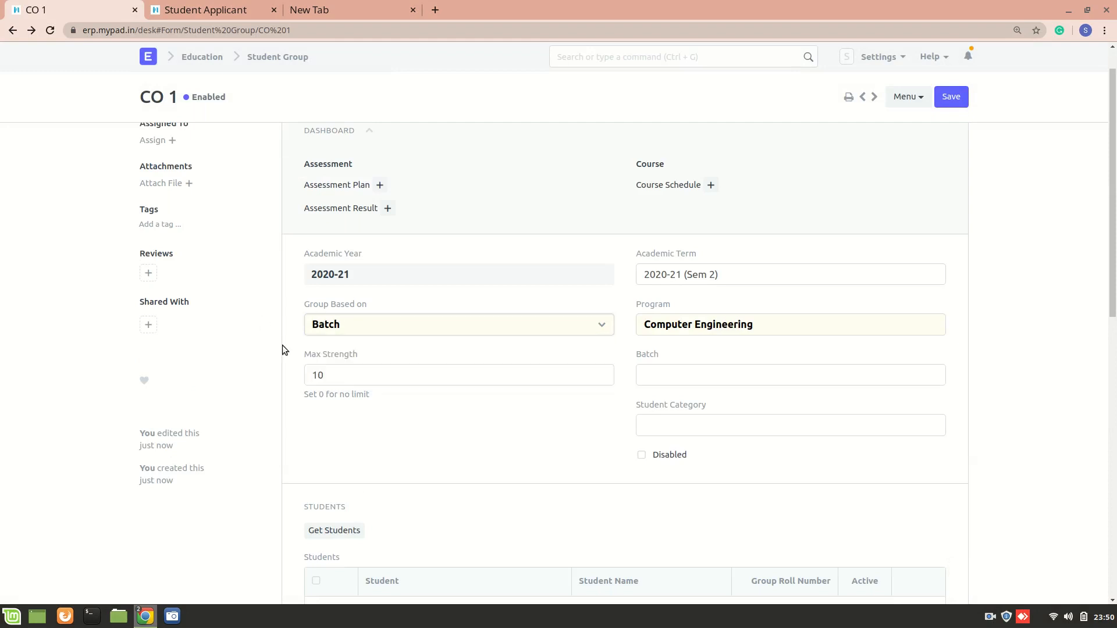
{"action": "scroll", "coordinate": [362, 330], "scroll_direction": "down", "scroll_amount": 1}
{"action": "left_click", "coordinate": [671, 348]}
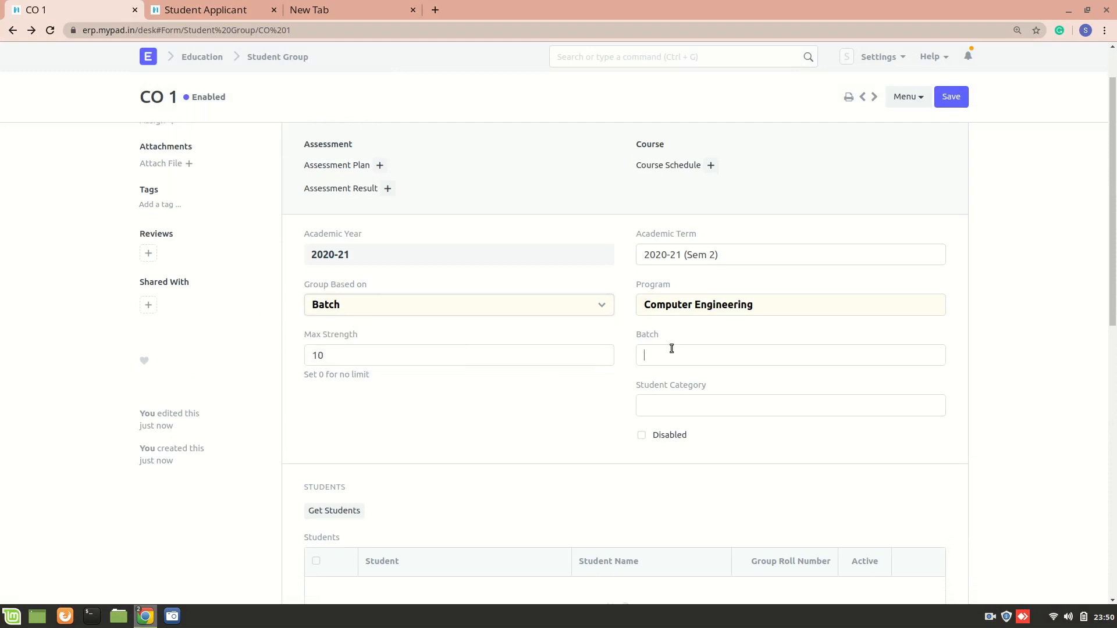
{"action": "type", "text": "co"}
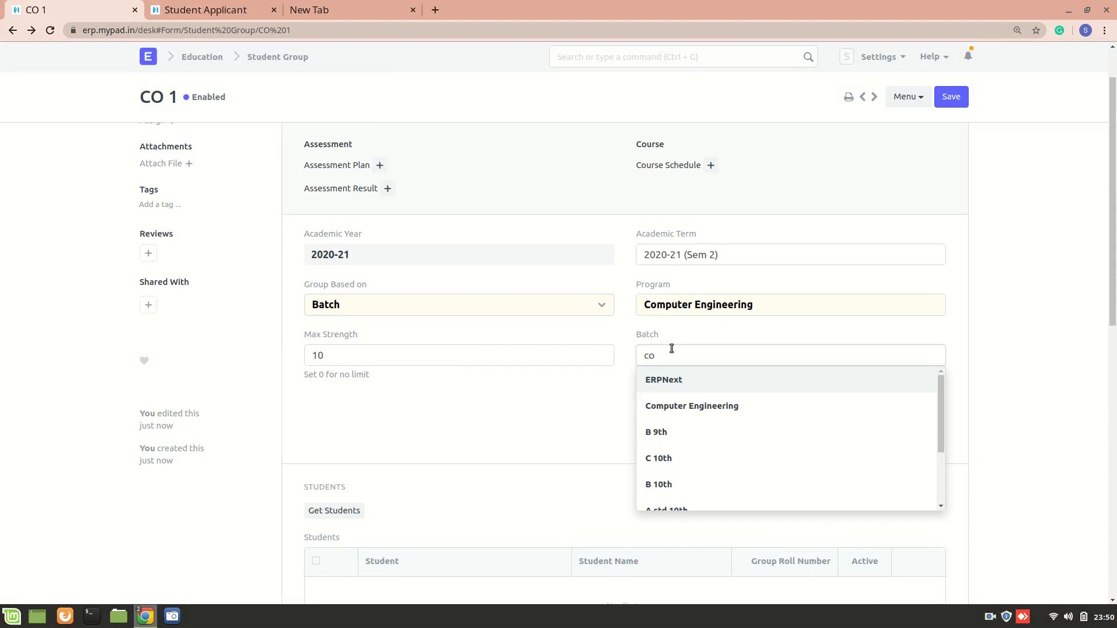
{"action": "left_click", "coordinate": [720, 381]}
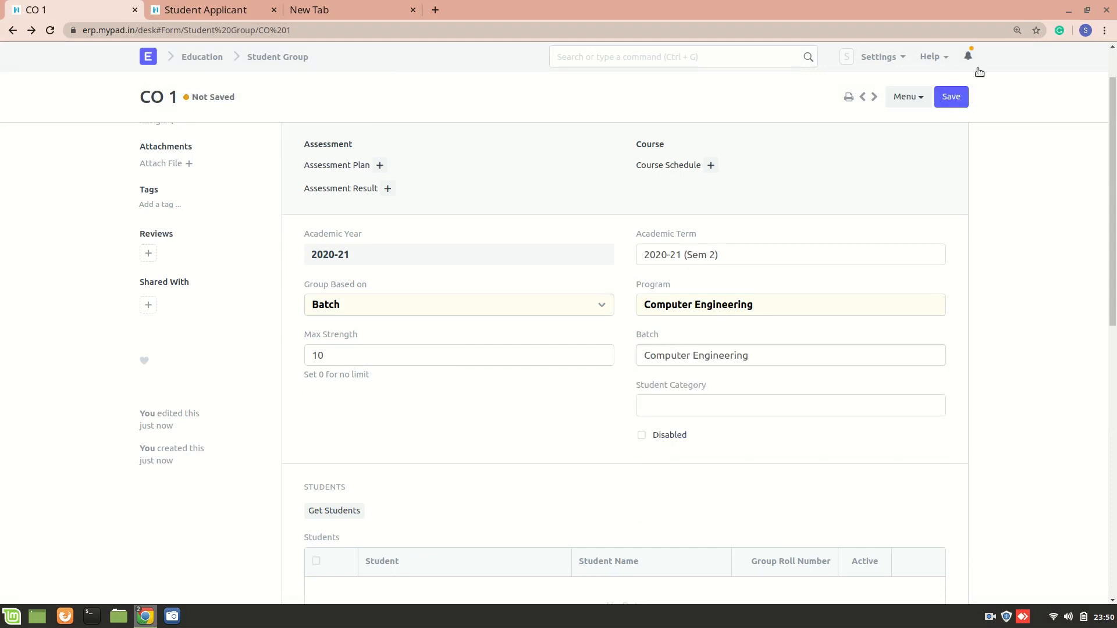
{"action": "left_click", "coordinate": [952, 97]}
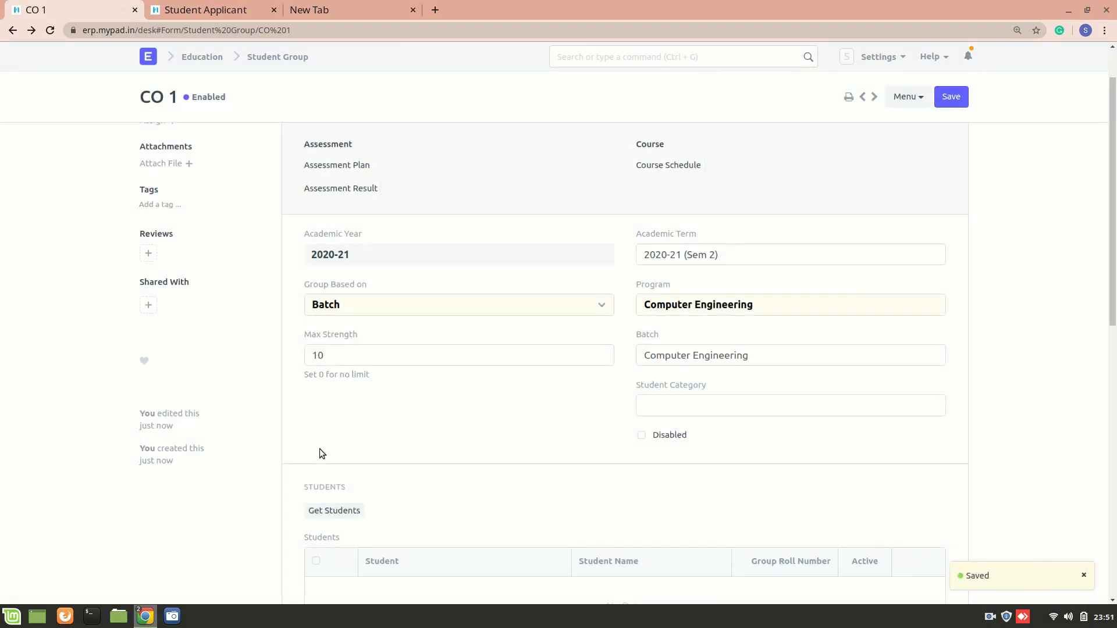
Step: Try to fetch the CO 1 group's students again, and try to pick a student manually in a new Students row
{"action": "left_click", "coordinate": [340, 510]}
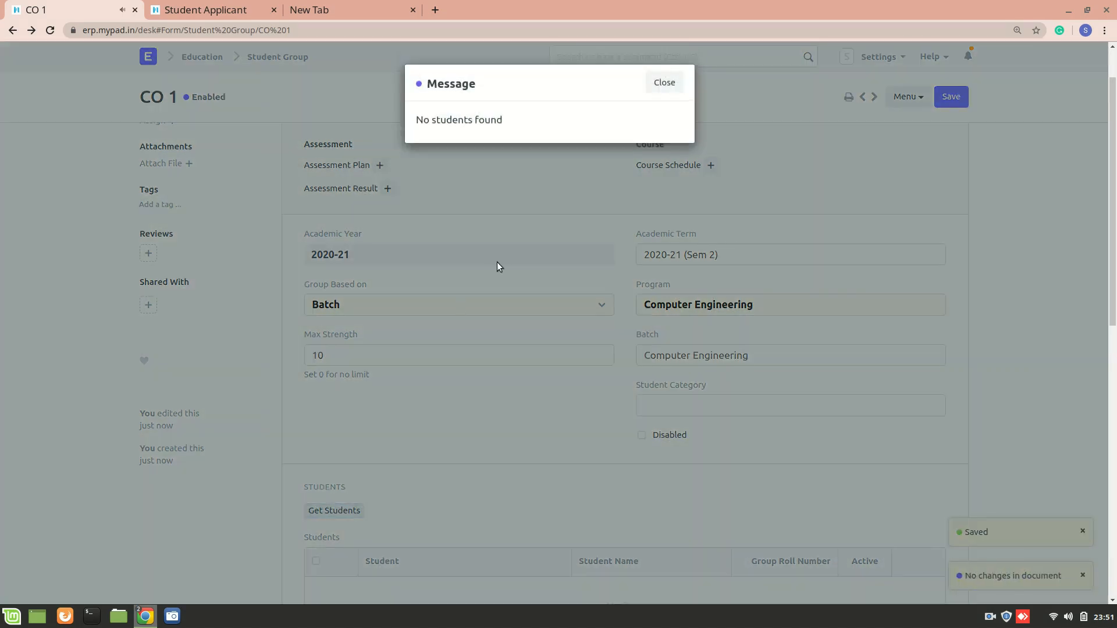
{"action": "left_click", "coordinate": [663, 82]}
{"action": "scroll", "coordinate": [436, 387], "scroll_direction": "down", "scroll_amount": 4}
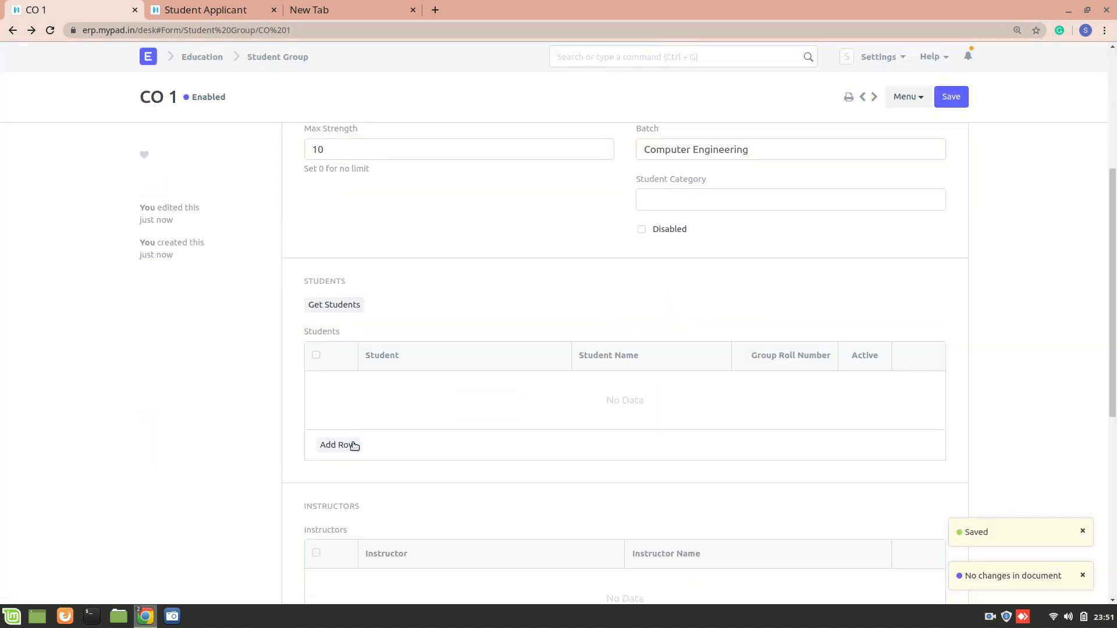
{"action": "left_click", "coordinate": [343, 446]}
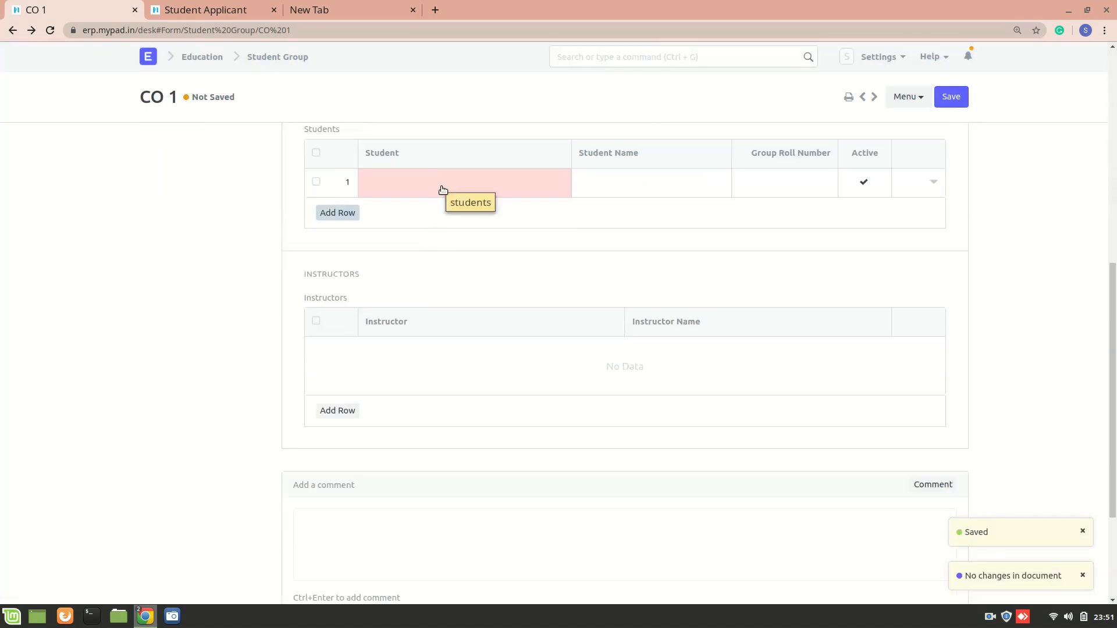
{"action": "left_click", "coordinate": [442, 189]}
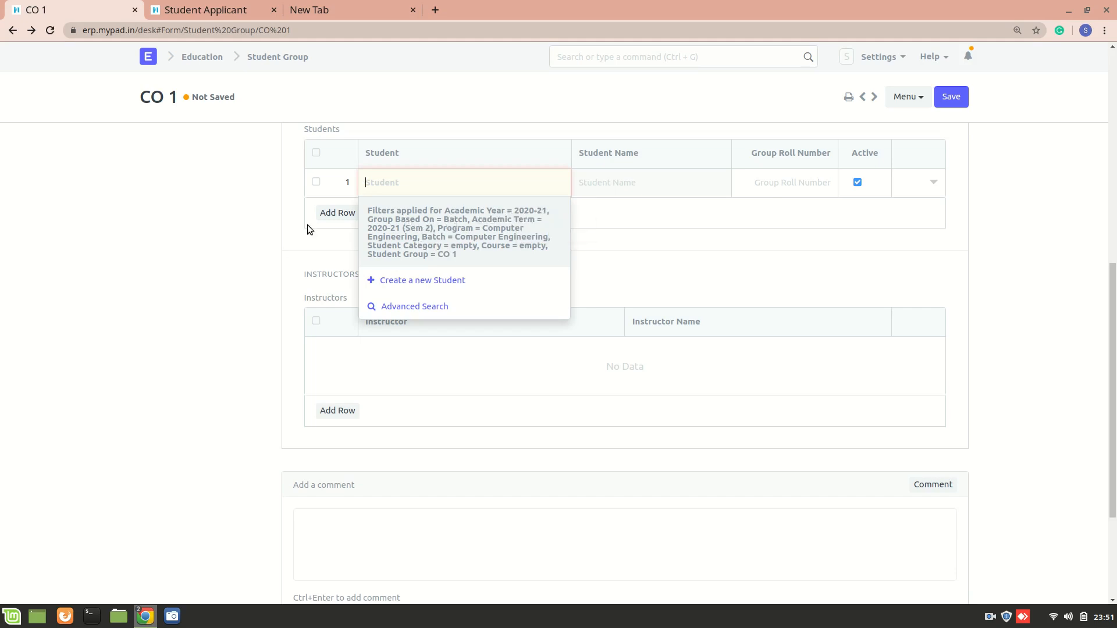
{"action": "scroll", "coordinate": [203, 241], "scroll_direction": "up", "scroll_amount": 6}
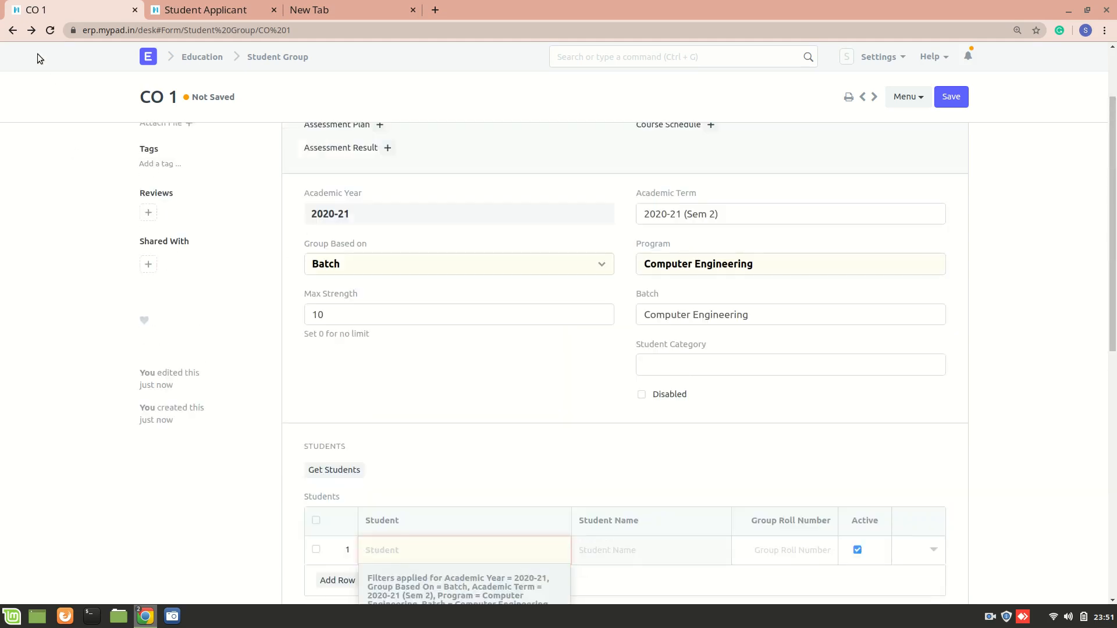
Step: Return to the Course Scheduling Tool and set the course to Geography, the available instructor, and room HTL-ROOM-2020-00001 (Study Classroom)
{"action": "left_click", "coordinate": [13, 32]}
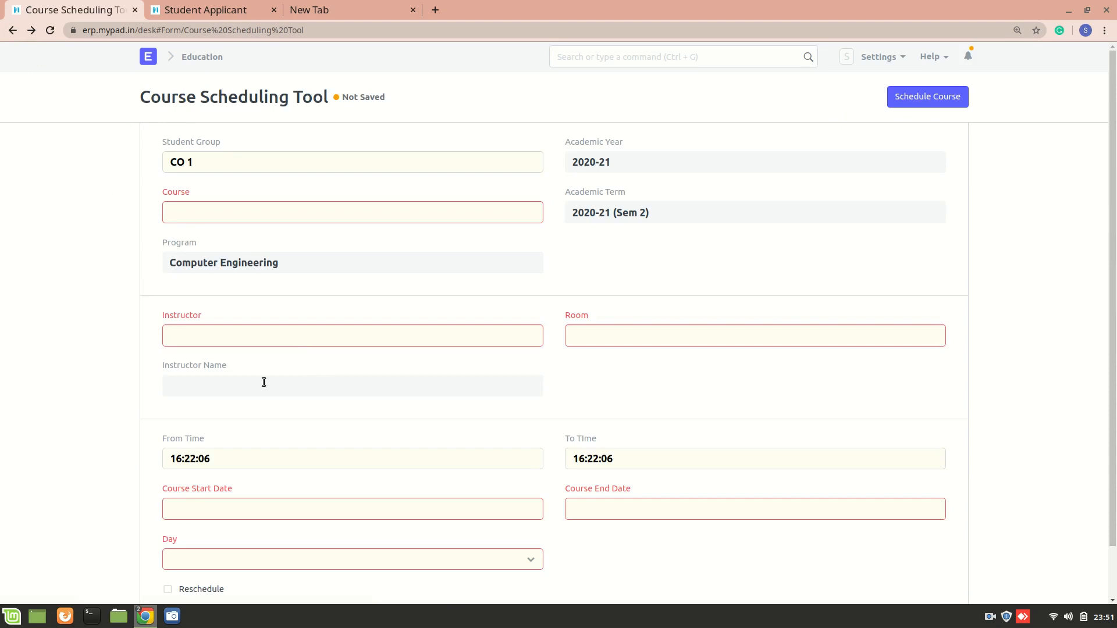
{"action": "left_click", "coordinate": [209, 213]}
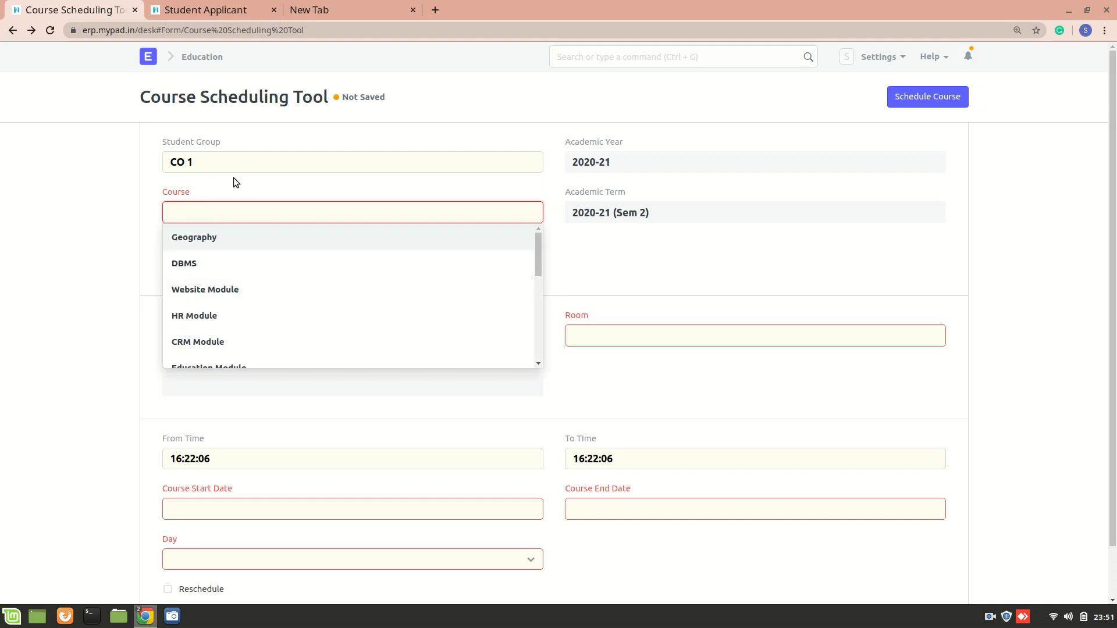
{"action": "left_click", "coordinate": [253, 238]}
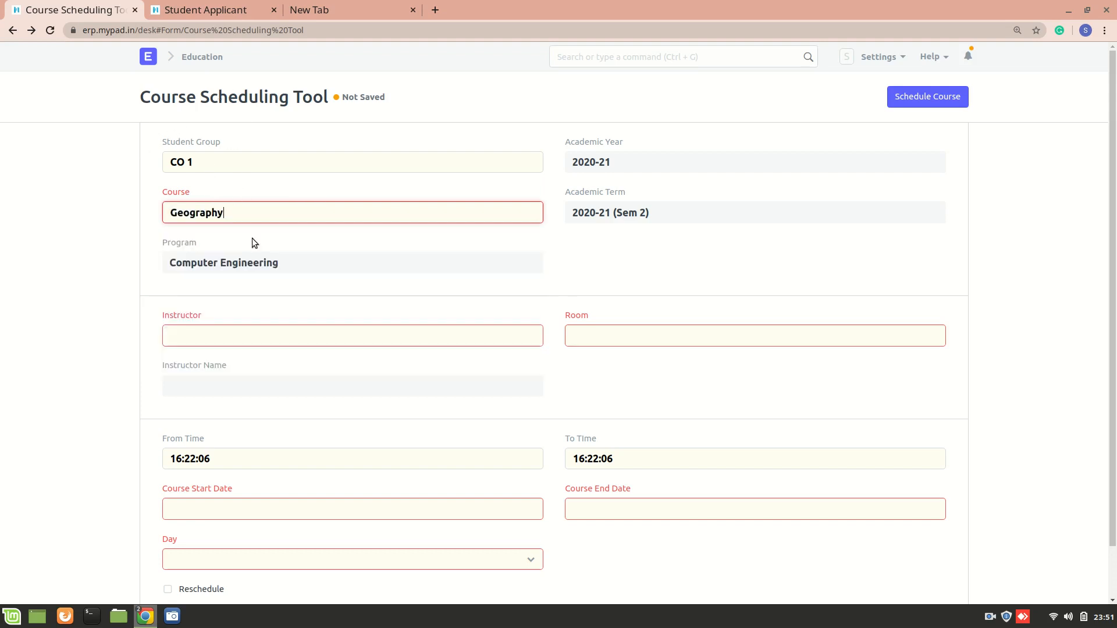
{"action": "left_click", "coordinate": [221, 329]}
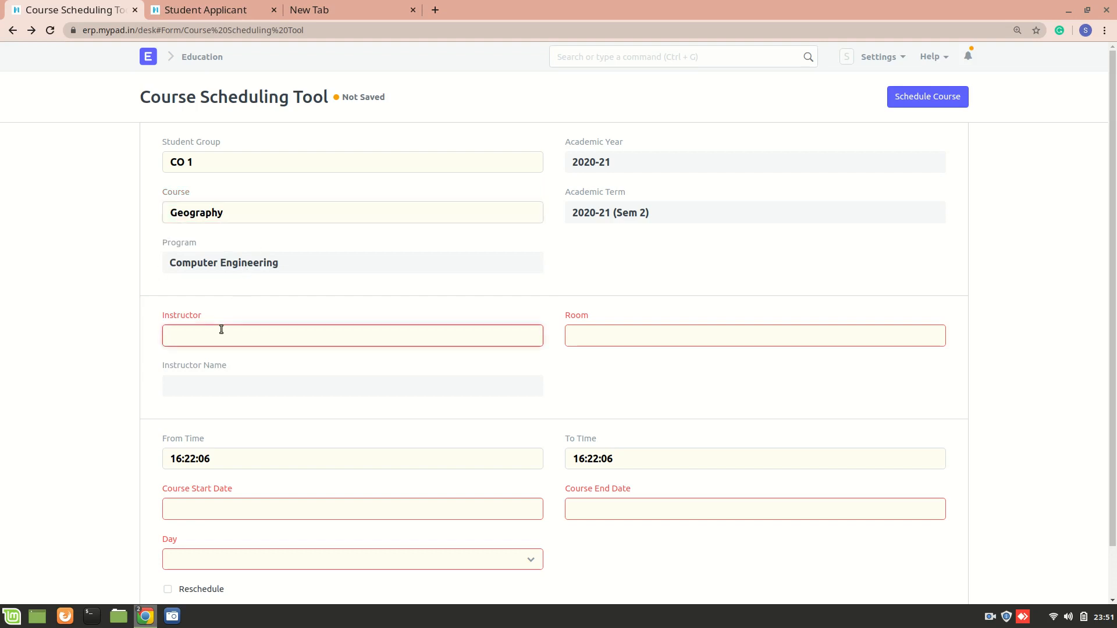
{"action": "left_click", "coordinate": [236, 372]}
{"action": "left_click", "coordinate": [610, 339]}
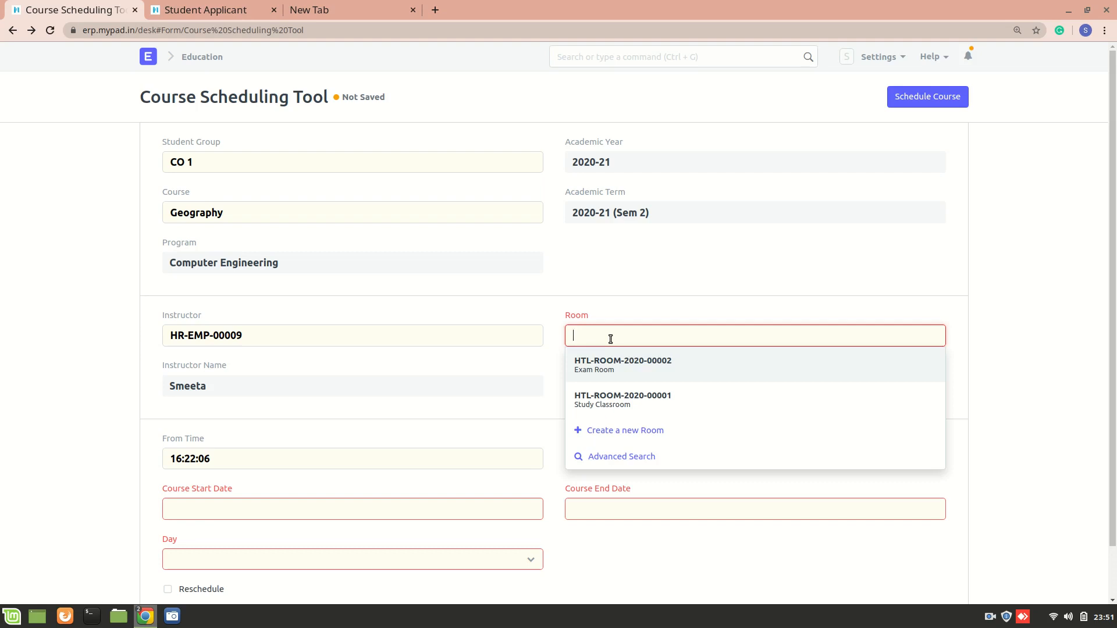
{"action": "left_click", "coordinate": [670, 395]}
Step: Keep the From Time as it is and set the To Time to 17:22:06
{"action": "left_click", "coordinate": [235, 456]}
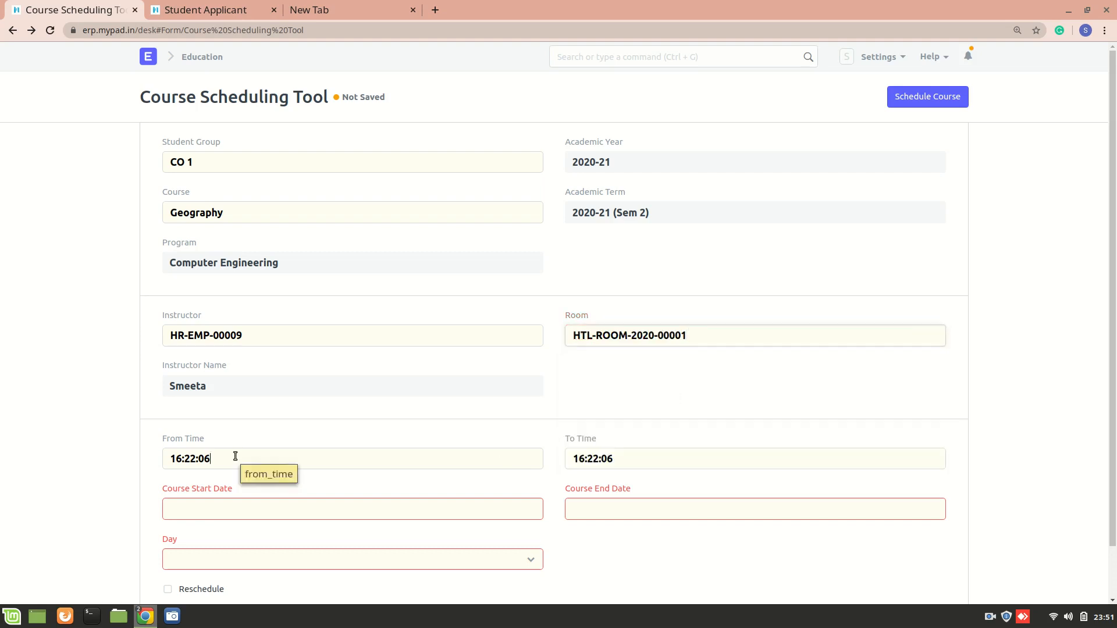
{"action": "left_click", "coordinate": [123, 443]}
{"action": "left_click_drag", "start_coordinate": [239, 454], "coordinate": [144, 444]}
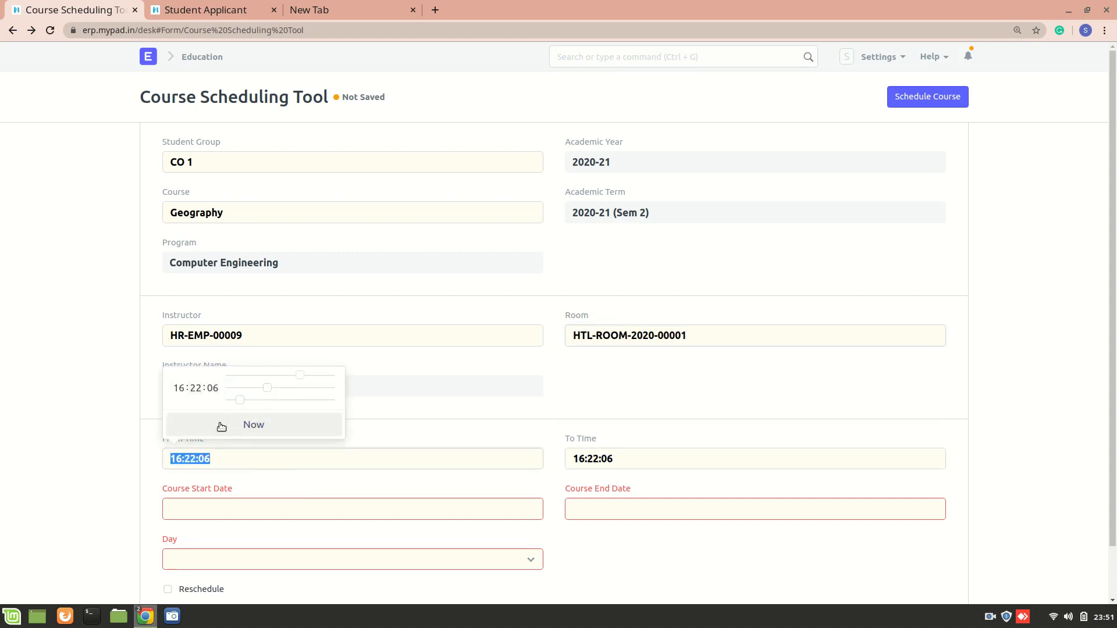
{"action": "left_click", "coordinate": [464, 432]}
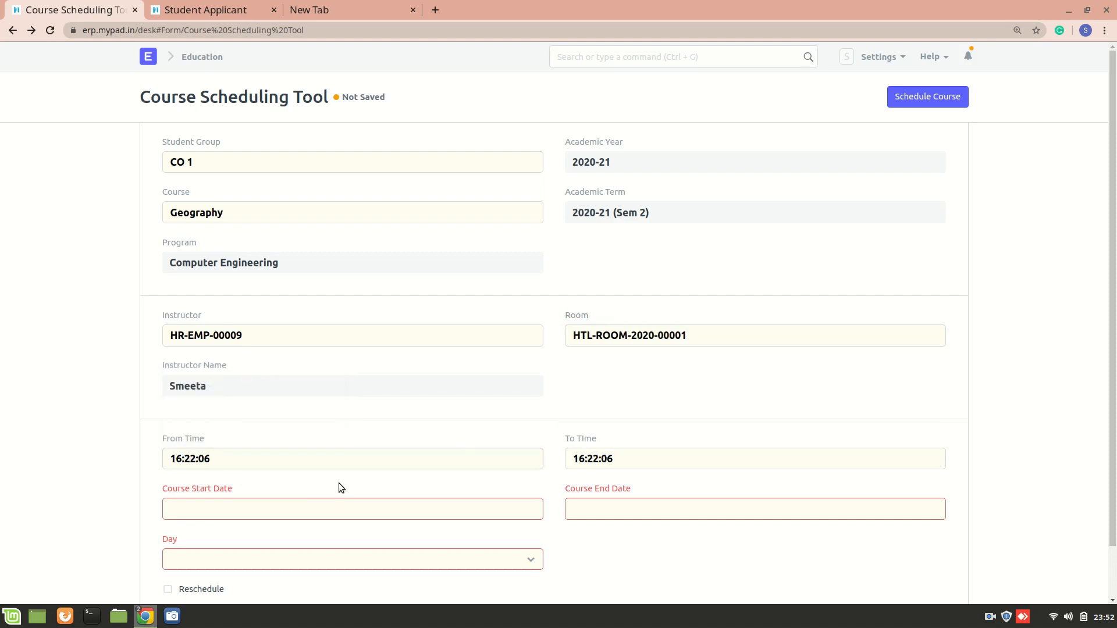
{"action": "left_click", "coordinate": [657, 460]}
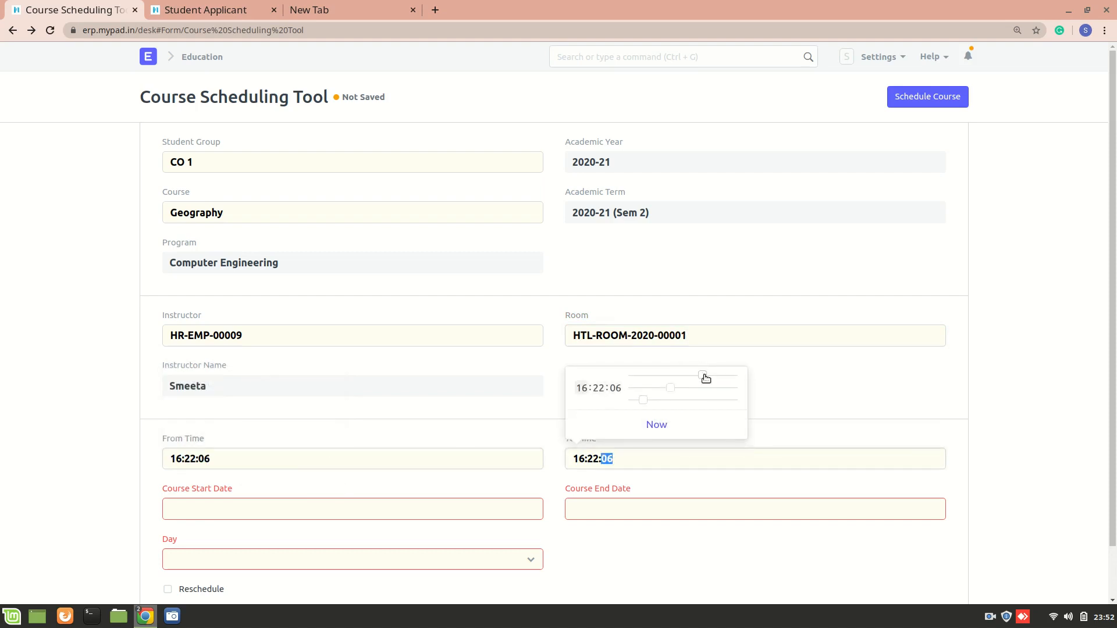
{"action": "left_click_drag", "start_coordinate": [705, 378], "coordinate": [707, 376]}
{"action": "left_click", "coordinate": [340, 484]}
Step: Set both the course start date and the course end date to 26-01-2021, and choose Monday as the day
{"action": "left_click", "coordinate": [296, 509]}
{"action": "scroll", "coordinate": [297, 508], "scroll_direction": "down", "scroll_amount": 2}
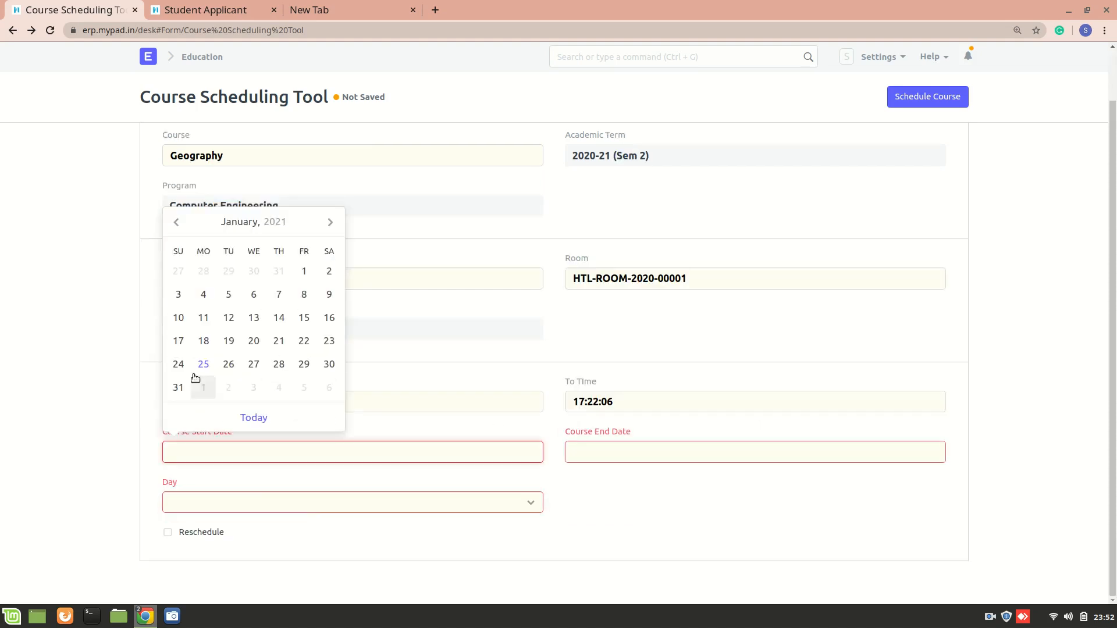
{"action": "left_click", "coordinate": [228, 364]}
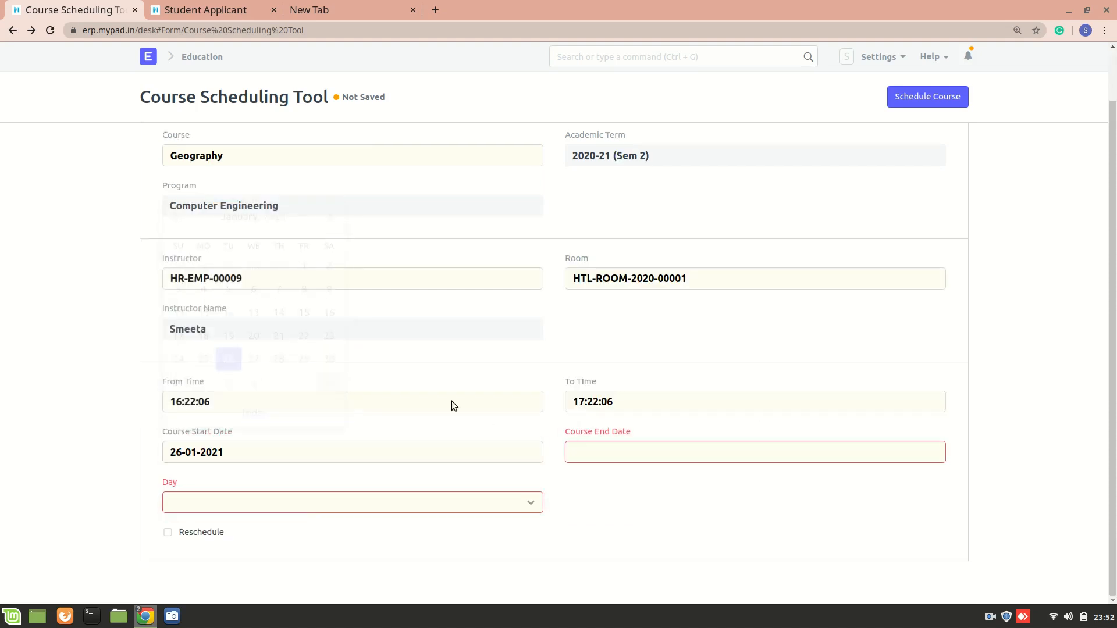
{"action": "left_click", "coordinate": [657, 452]}
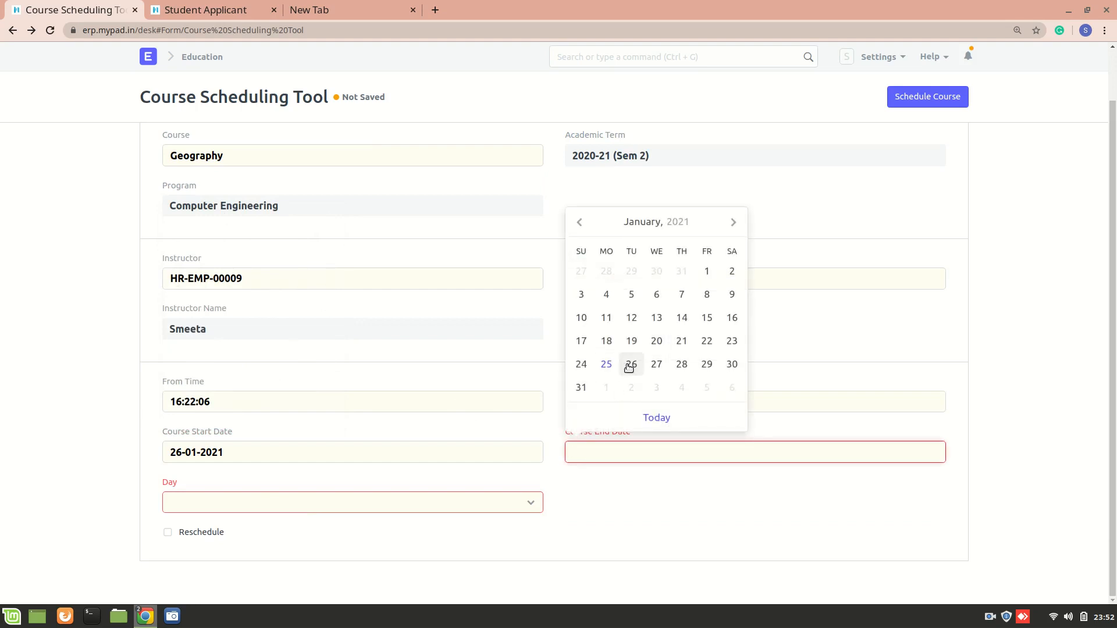
{"action": "left_click", "coordinate": [631, 366]}
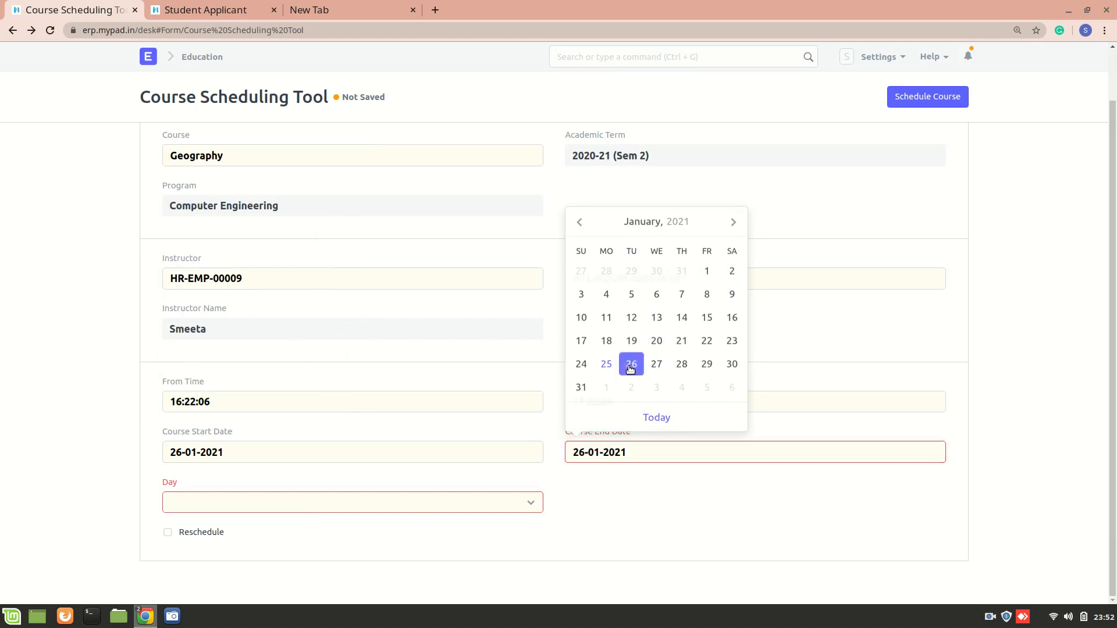
{"action": "double_click", "coordinate": [428, 514]}
{"action": "left_click", "coordinate": [380, 505]}
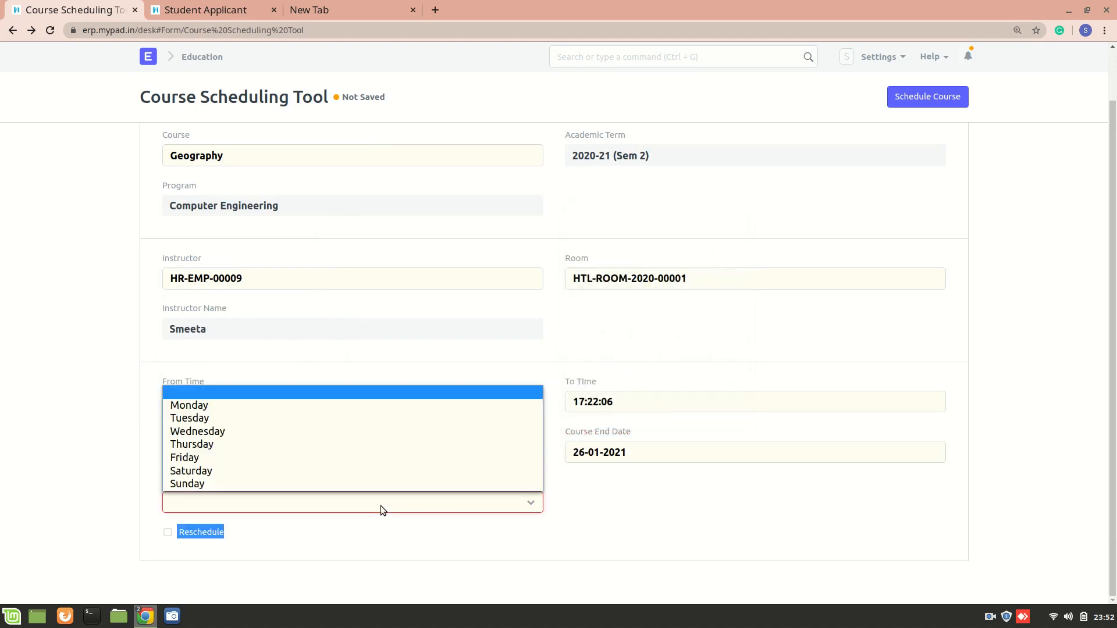
{"action": "left_click", "coordinate": [267, 407]}
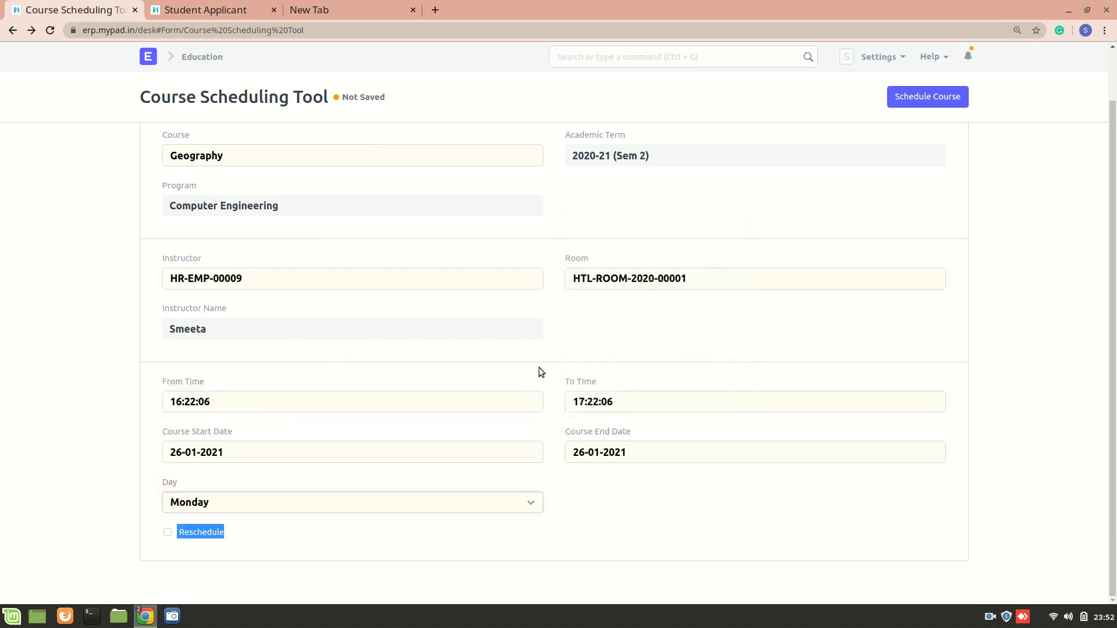
Step: Try twice to schedule the Geography course for CO 1, dismissing each message, and reload the scheduling form
{"action": "left_click", "coordinate": [938, 98]}
{"action": "left_click", "coordinate": [731, 86]}
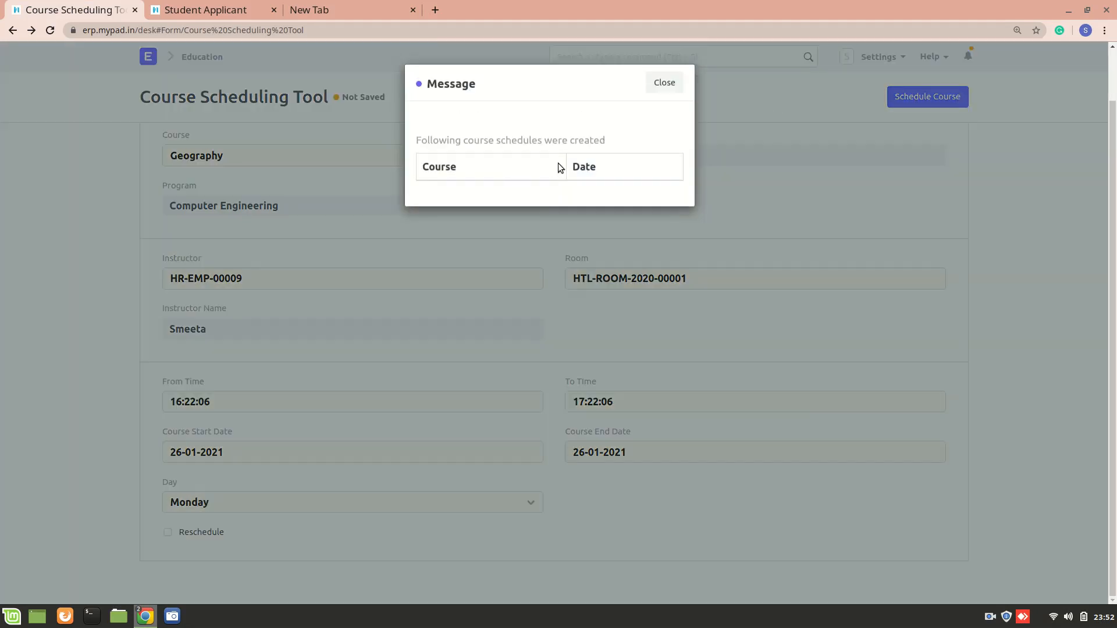
{"action": "left_click", "coordinate": [663, 82]}
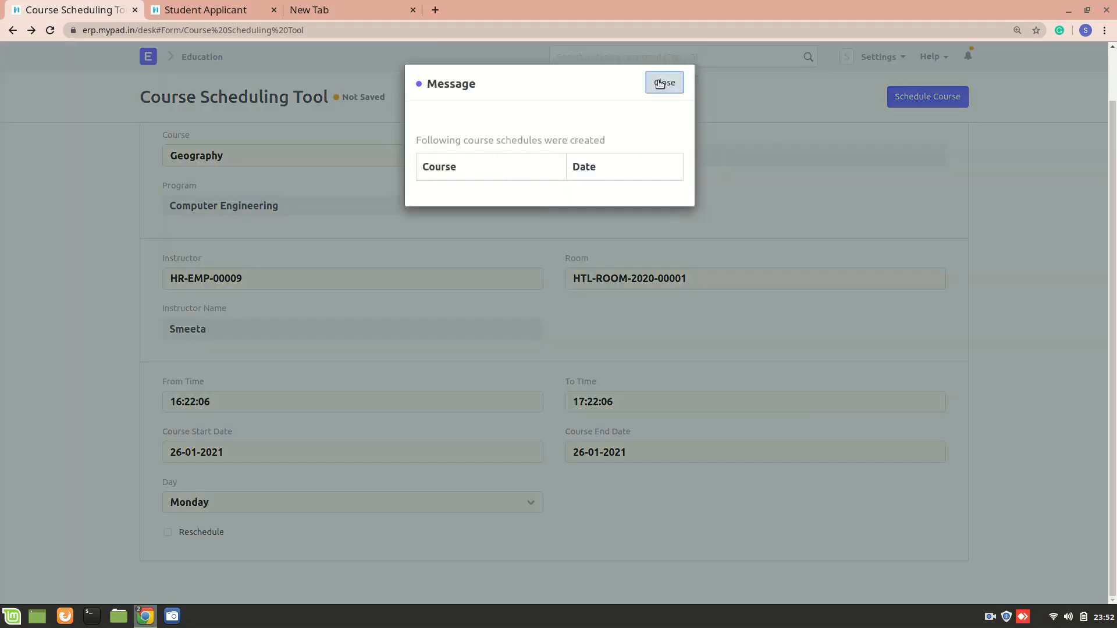
{"action": "scroll", "coordinate": [663, 156], "scroll_direction": "up", "scroll_amount": 2}
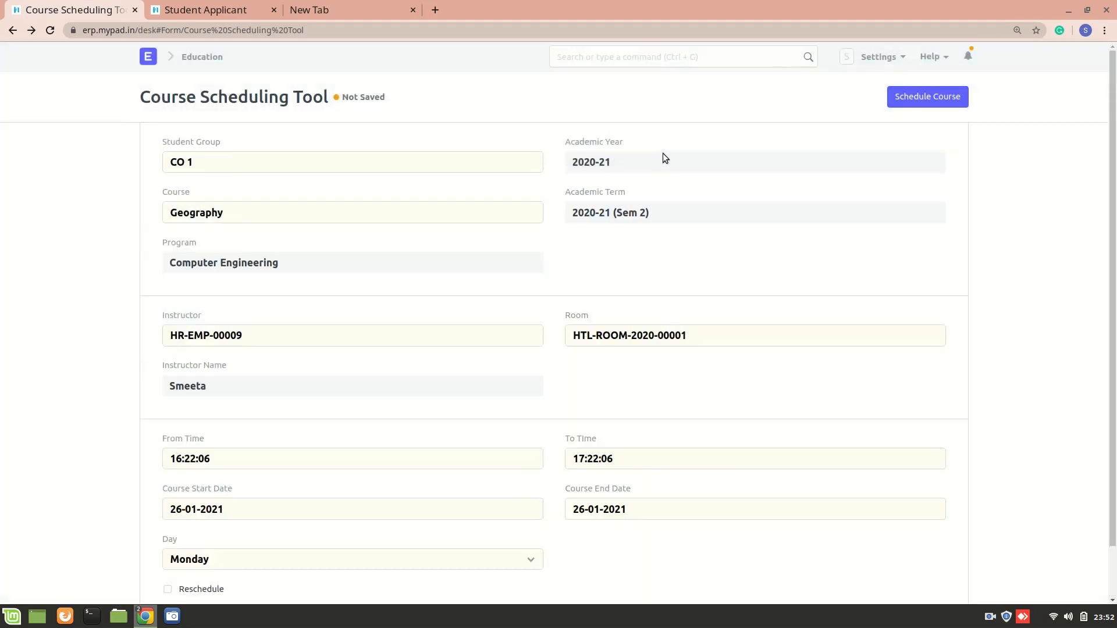
{"action": "left_click", "coordinate": [918, 98]}
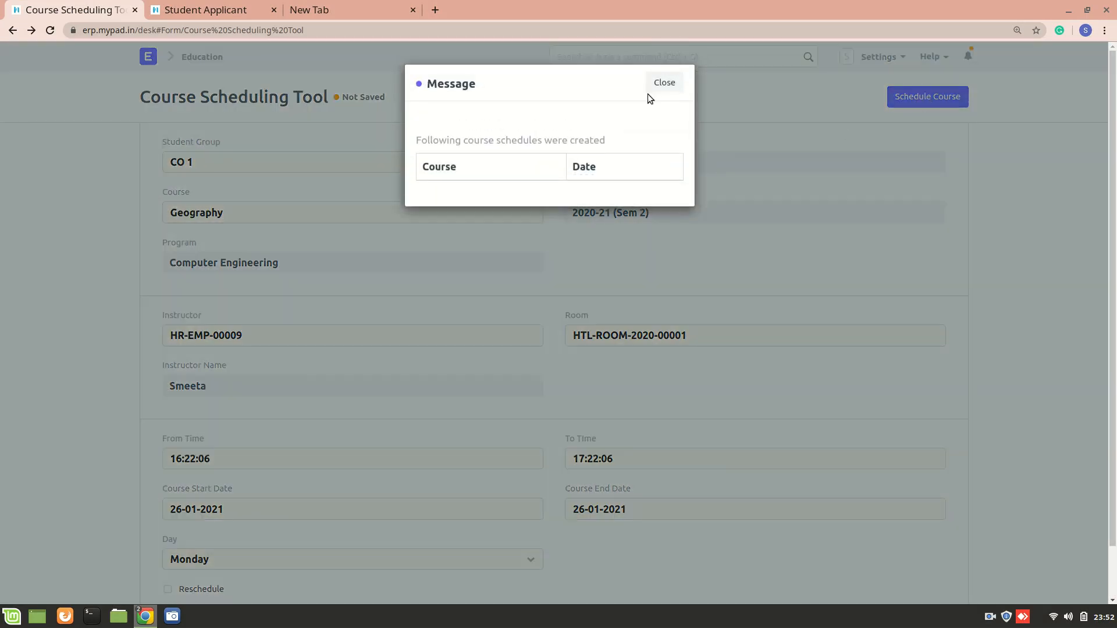
{"action": "left_click", "coordinate": [663, 85]}
{"action": "scroll", "coordinate": [559, 330], "scroll_direction": "down", "scroll_amount": 2}
{"action": "key", "text": "F5"}
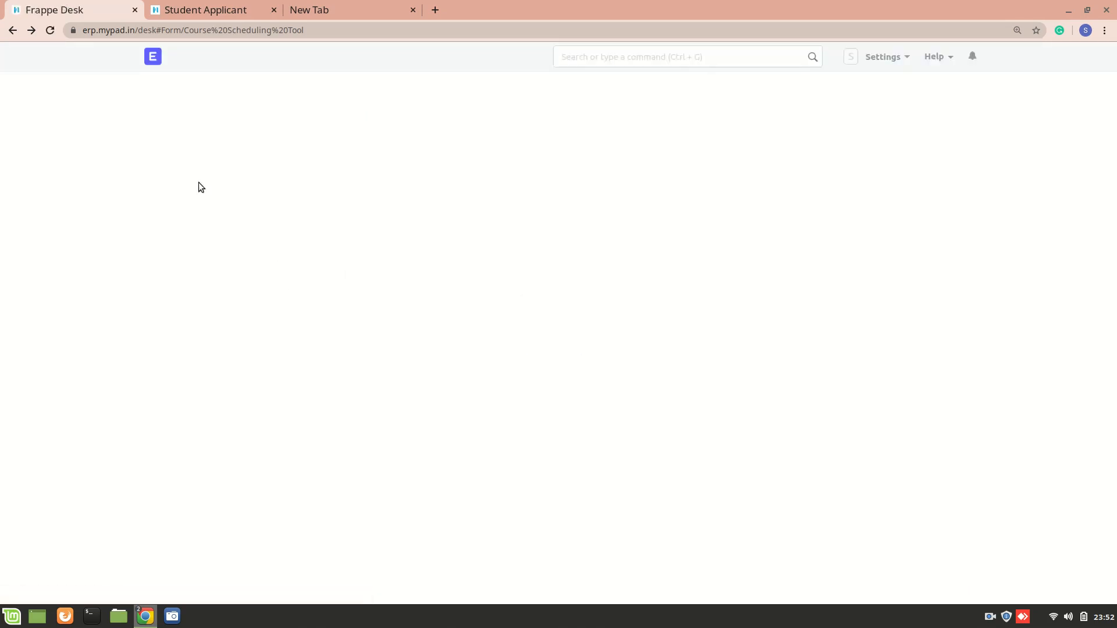
Step: Go back to the Education workspace, open the Course Schedule calendar, and start a new course schedule from the 26 January 2021 cell
{"action": "left_click", "coordinate": [12, 29]}
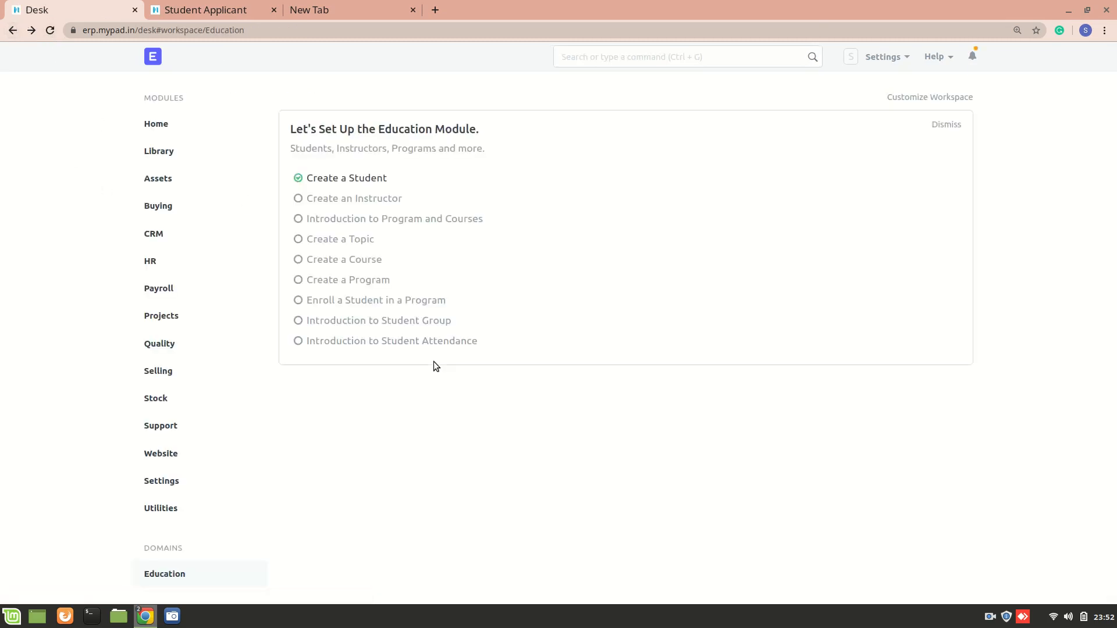
{"action": "scroll", "coordinate": [434, 361], "scroll_direction": "down", "scroll_amount": 8}
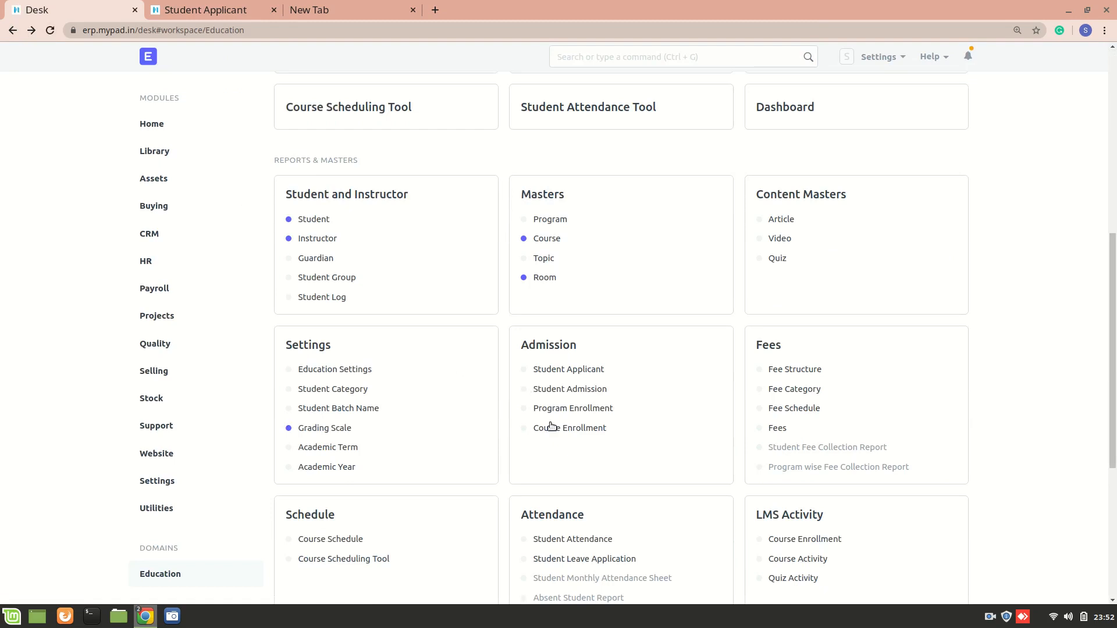
{"action": "scroll", "coordinate": [562, 466], "scroll_direction": "down", "scroll_amount": 4}
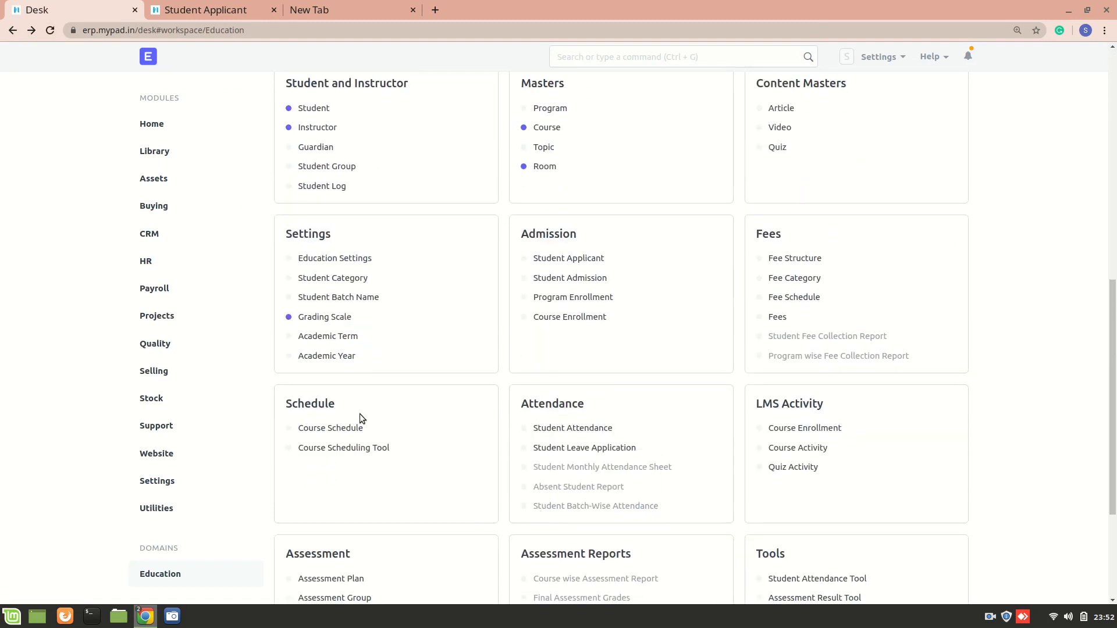
{"action": "left_click", "coordinate": [347, 427]}
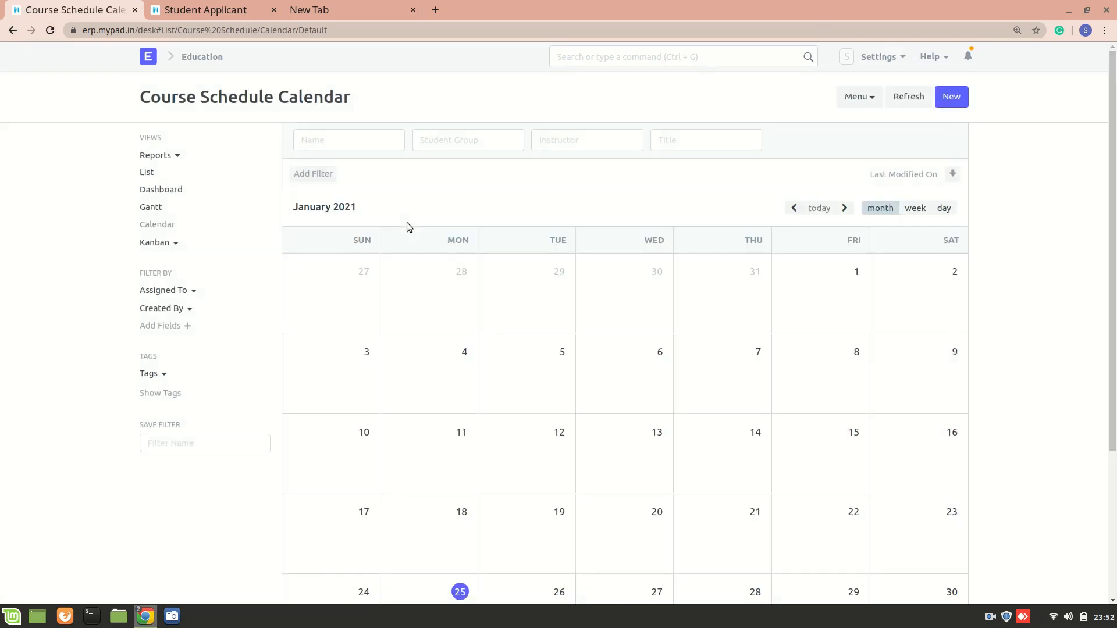
{"action": "scroll", "coordinate": [487, 203], "scroll_direction": "down", "scroll_amount": 4}
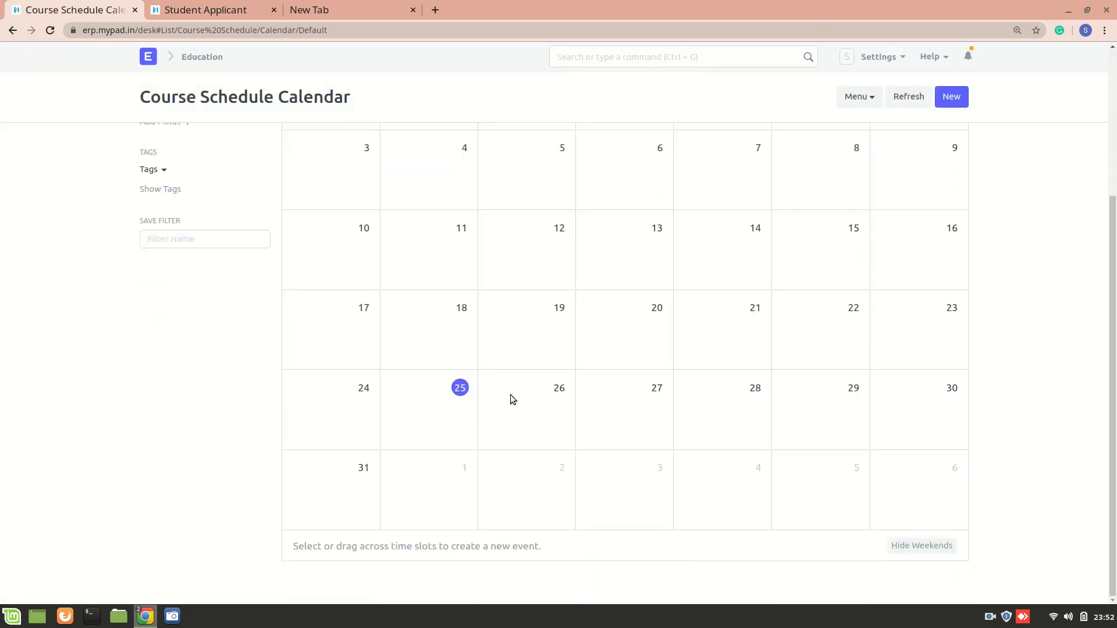
{"action": "left_click", "coordinate": [537, 400]}
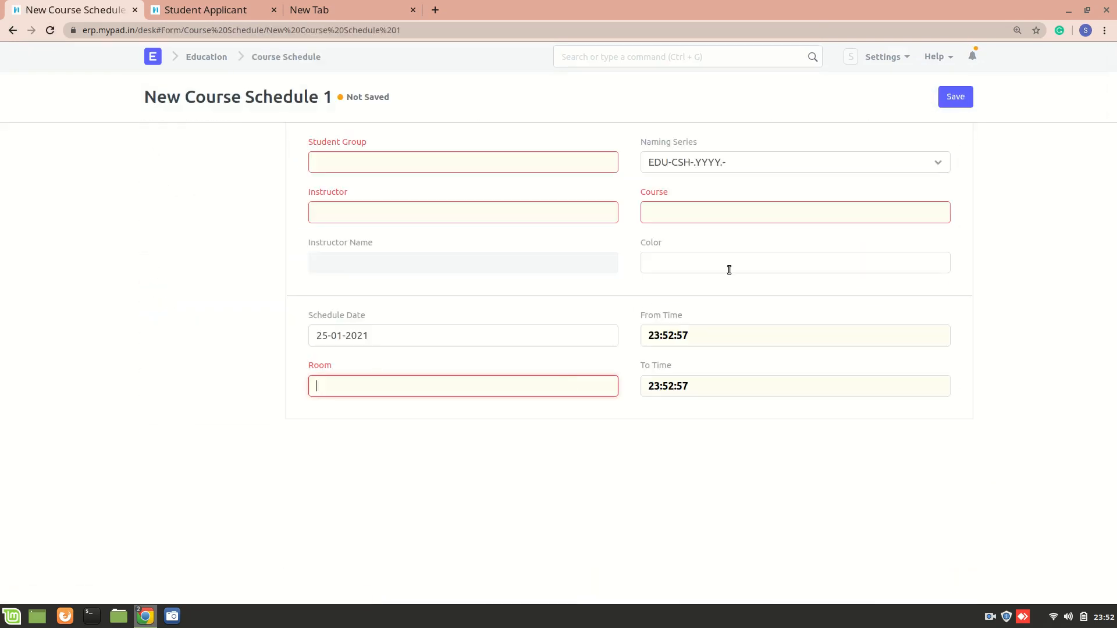
Step: Fill in the new course schedule with student group CO 1, the listed instructor and the DBMS course
{"action": "left_click", "coordinate": [397, 170]}
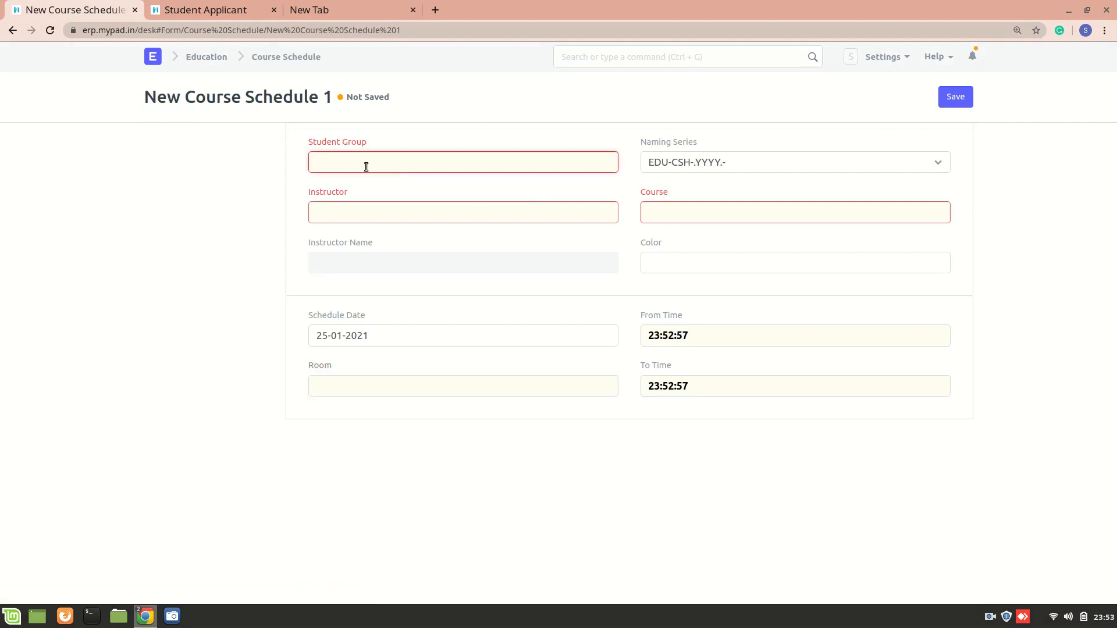
{"action": "left_click", "coordinate": [403, 187]}
{"action": "left_click", "coordinate": [423, 222]}
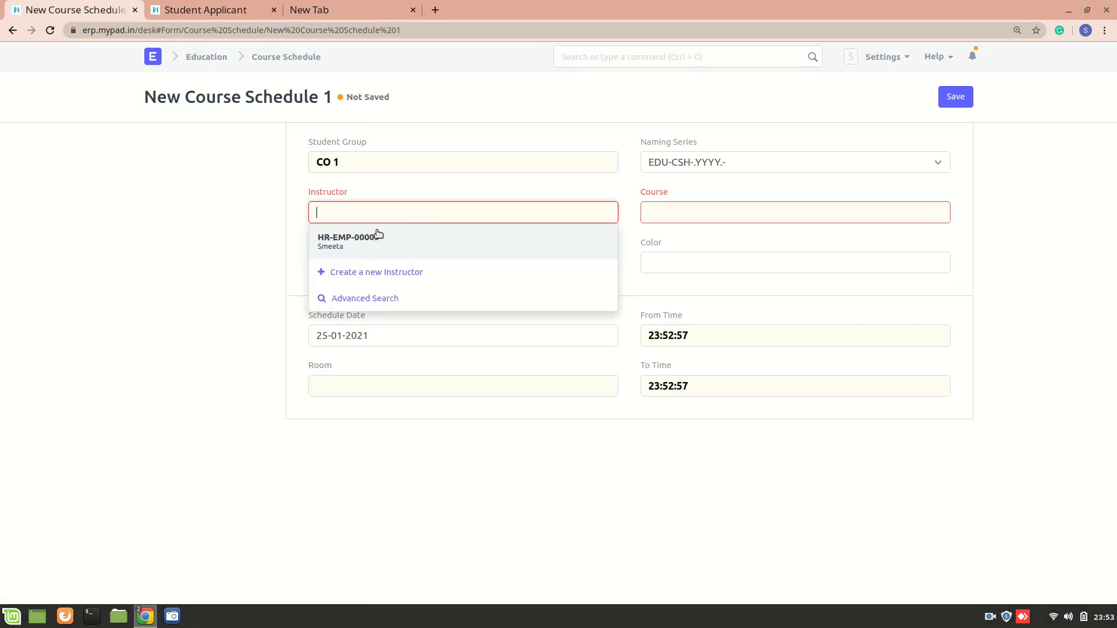
{"action": "left_click", "coordinate": [367, 237]}
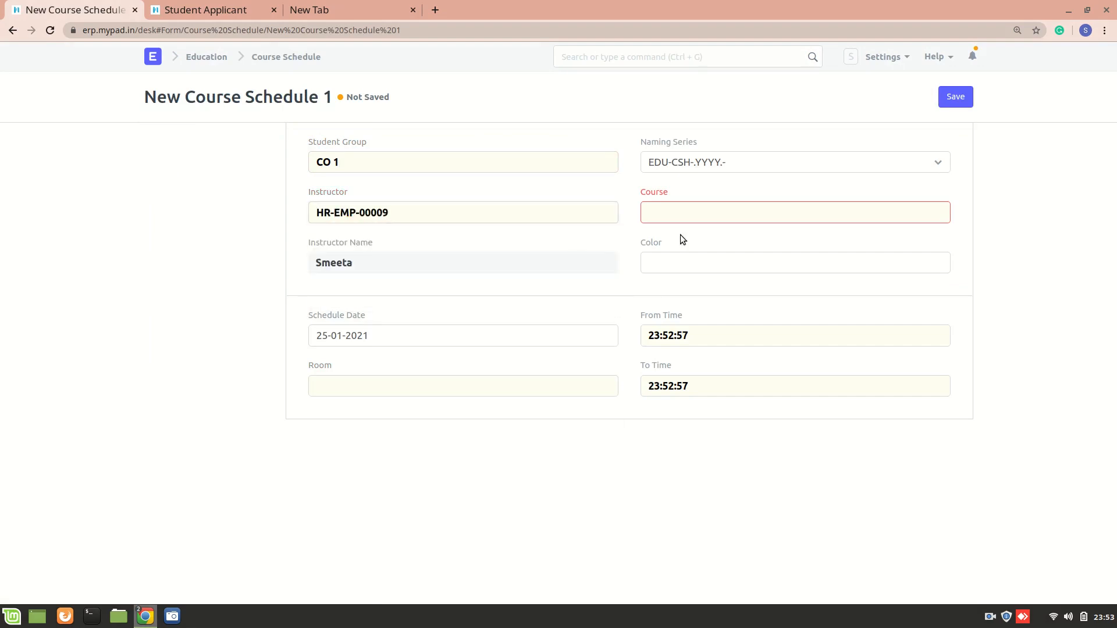
{"action": "left_click", "coordinate": [719, 222]}
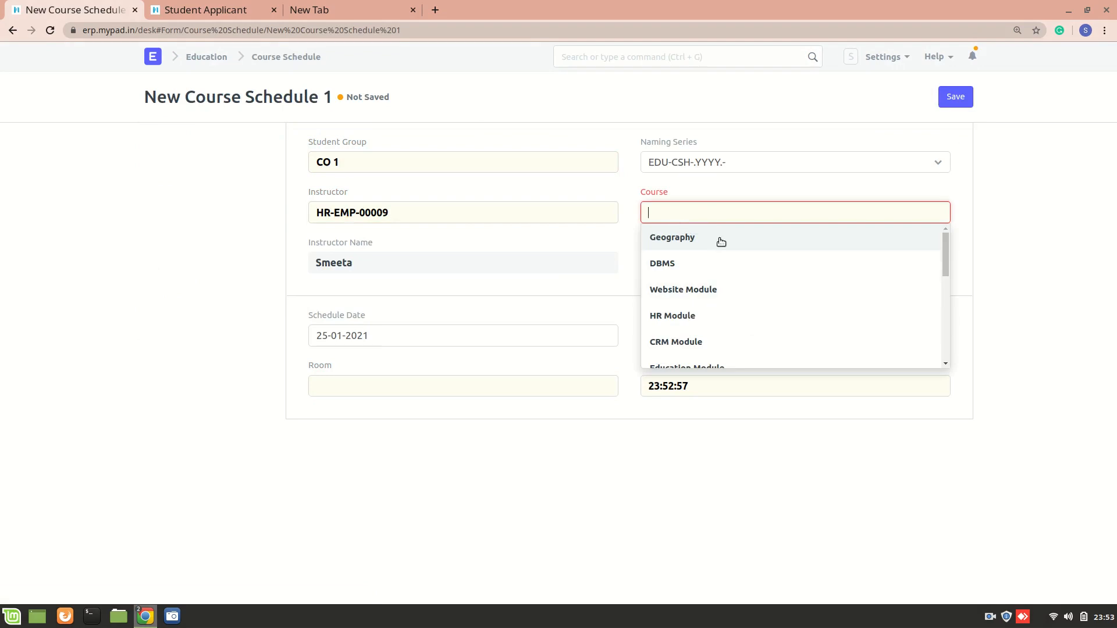
{"action": "left_click", "coordinate": [701, 260]}
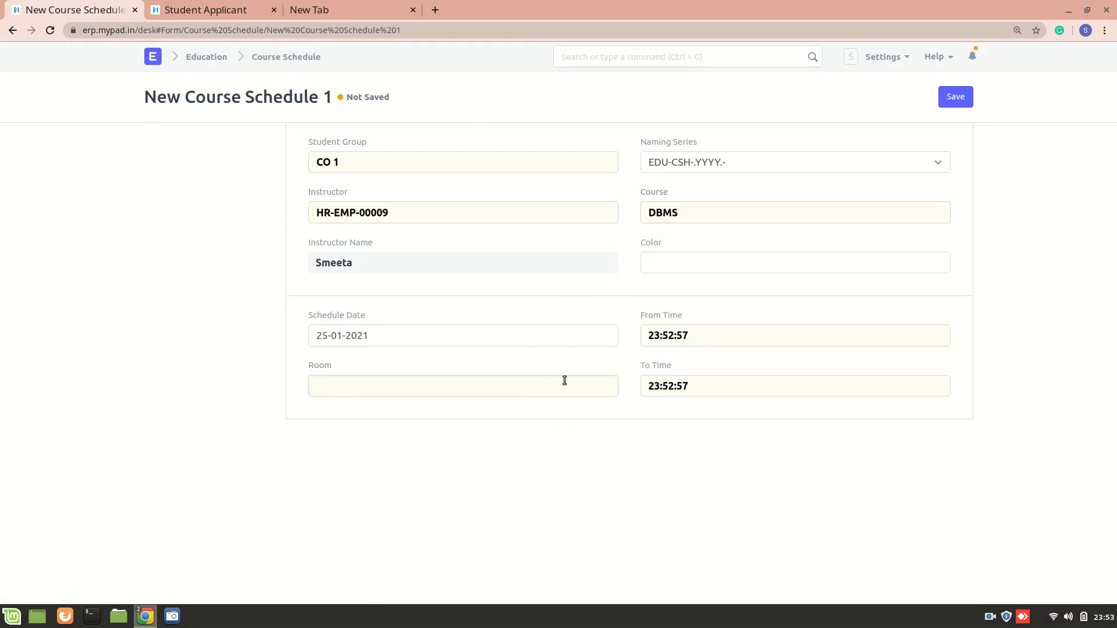
Step: Assign room HTL-ROOM-2020-00001, keep the schedule date as it is, and save the DBMS course schedule
{"action": "left_click", "coordinate": [446, 456]}
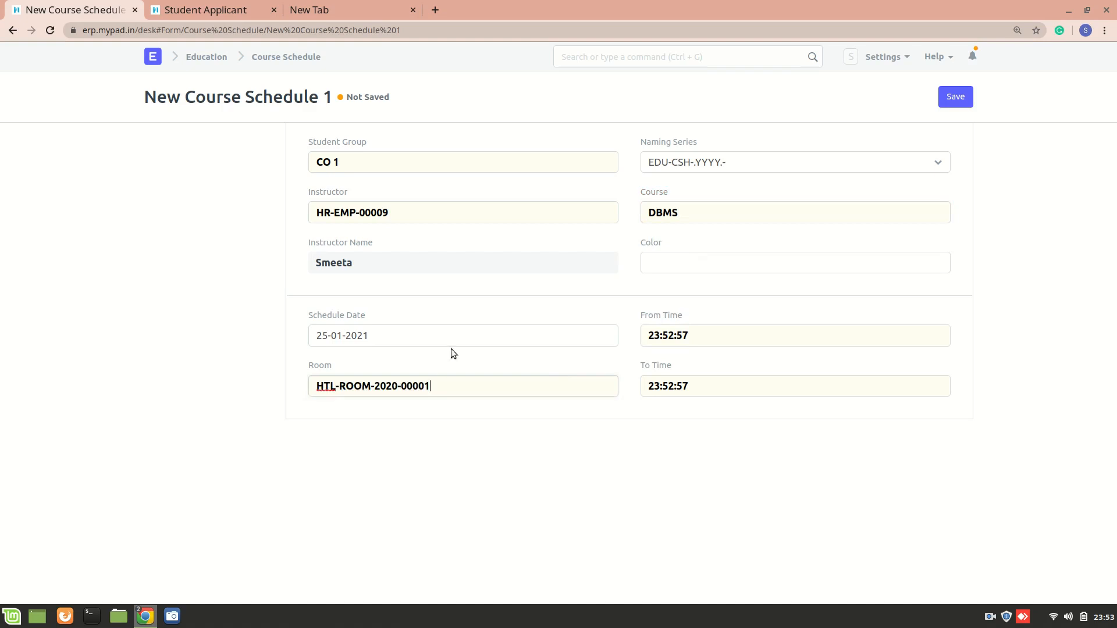
{"action": "left_click", "coordinate": [481, 335]}
{"action": "double_click", "coordinate": [481, 335]}
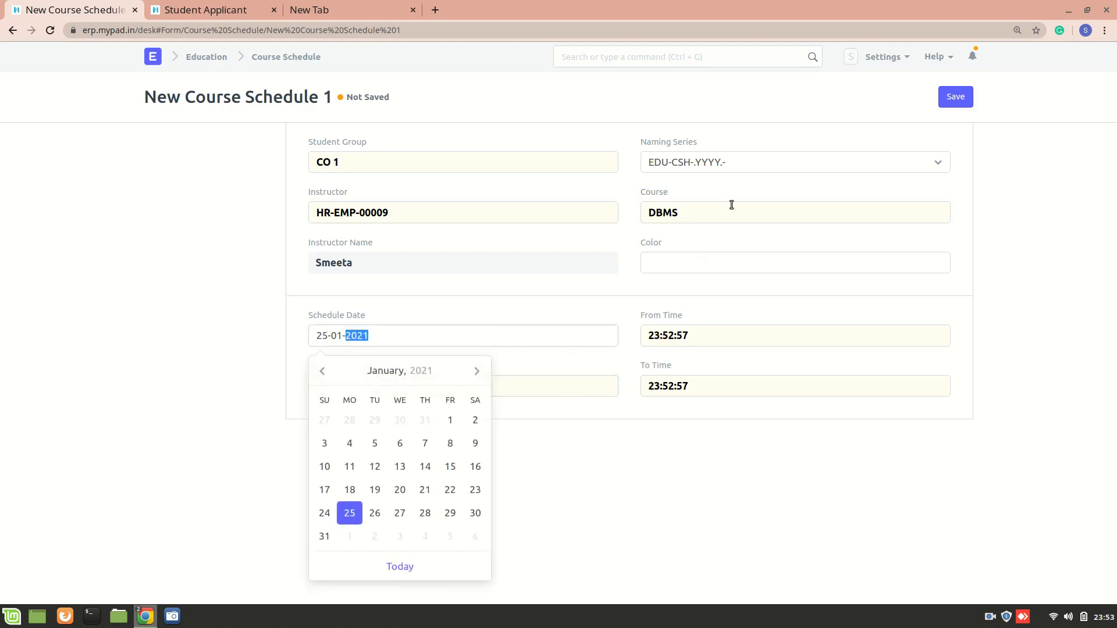
{"action": "left_click", "coordinate": [963, 101]}
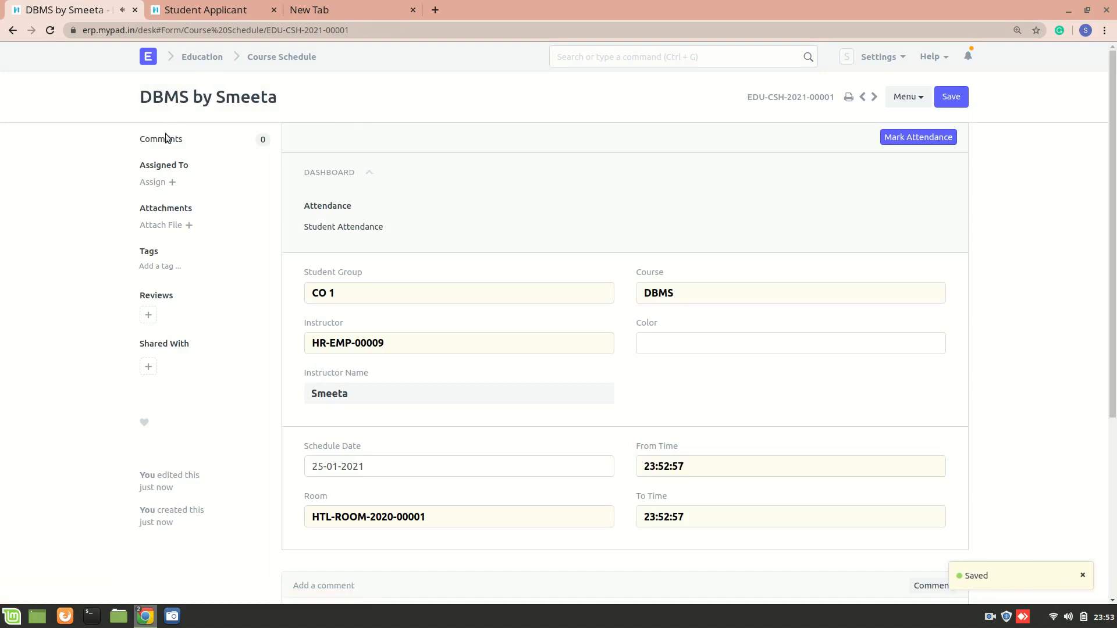
Step: Check the Course Schedule calendar, return to the Education workspace and look over its schedule, attendance and assessment links
{"action": "left_click", "coordinate": [12, 30]}
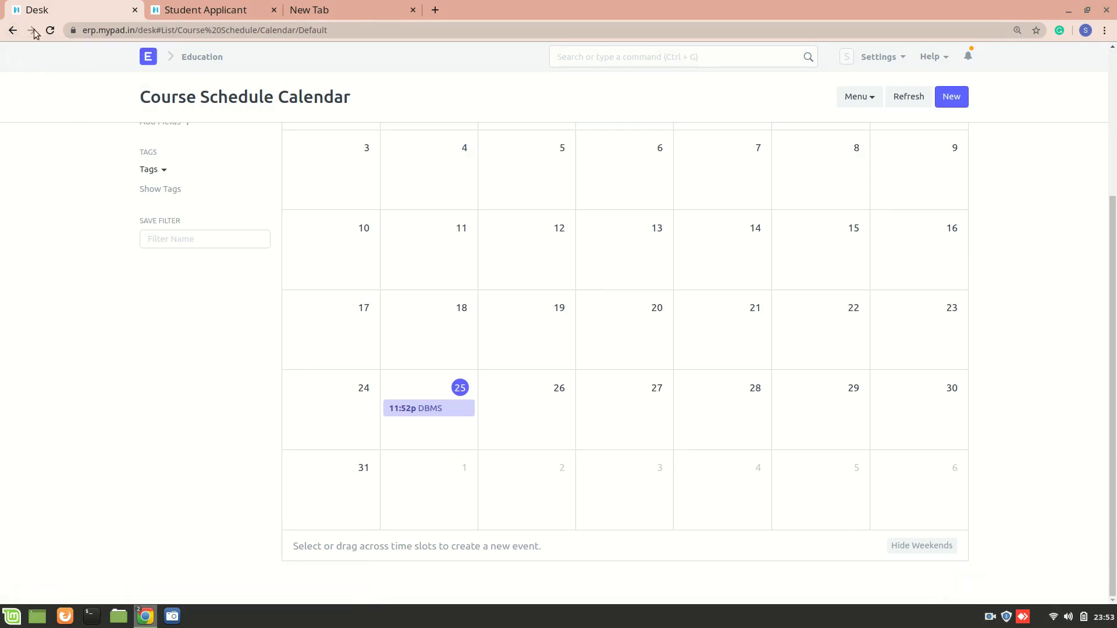
{"action": "left_click", "coordinate": [195, 61]}
{"action": "scroll", "coordinate": [337, 331], "scroll_direction": "down", "scroll_amount": 5}
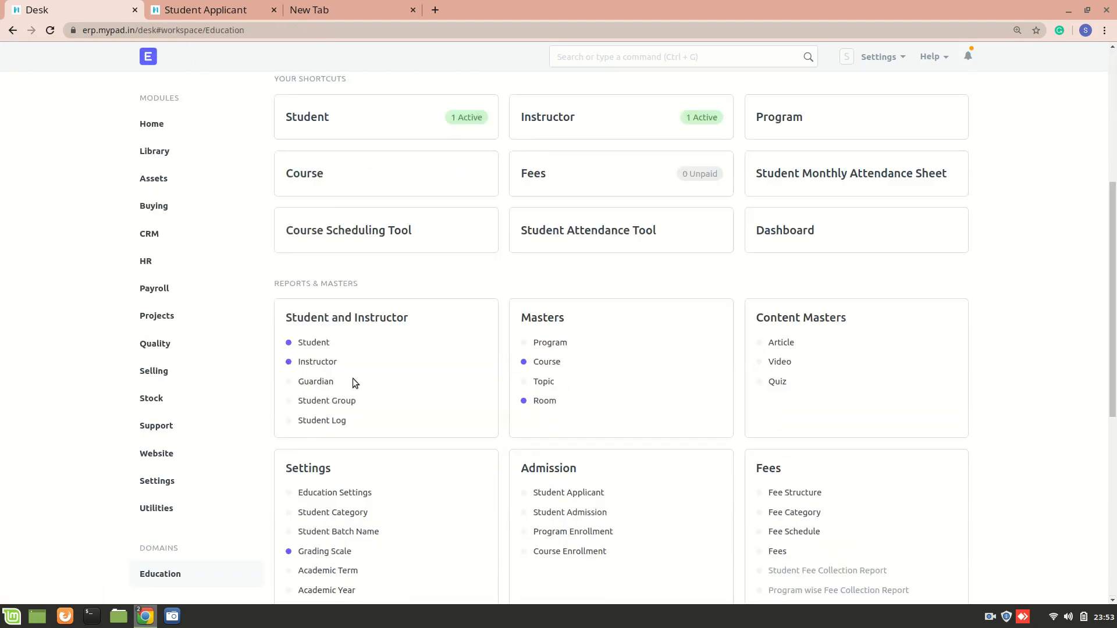
{"action": "scroll", "coordinate": [353, 382], "scroll_direction": "down", "scroll_amount": 7}
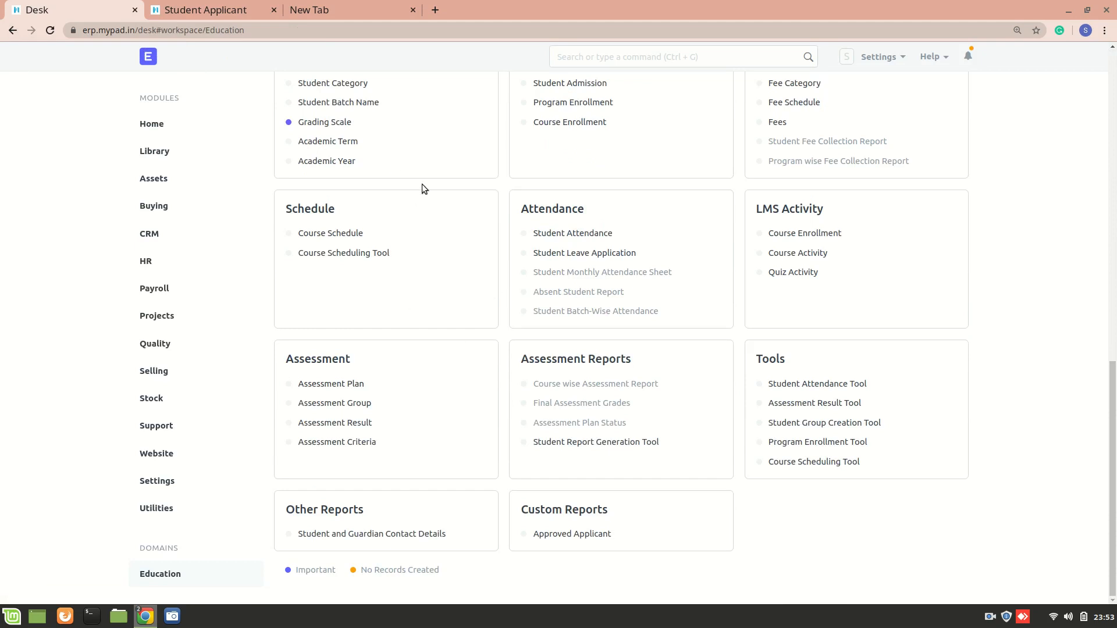
{"action": "scroll", "coordinate": [423, 184], "scroll_direction": "up", "scroll_amount": 2}
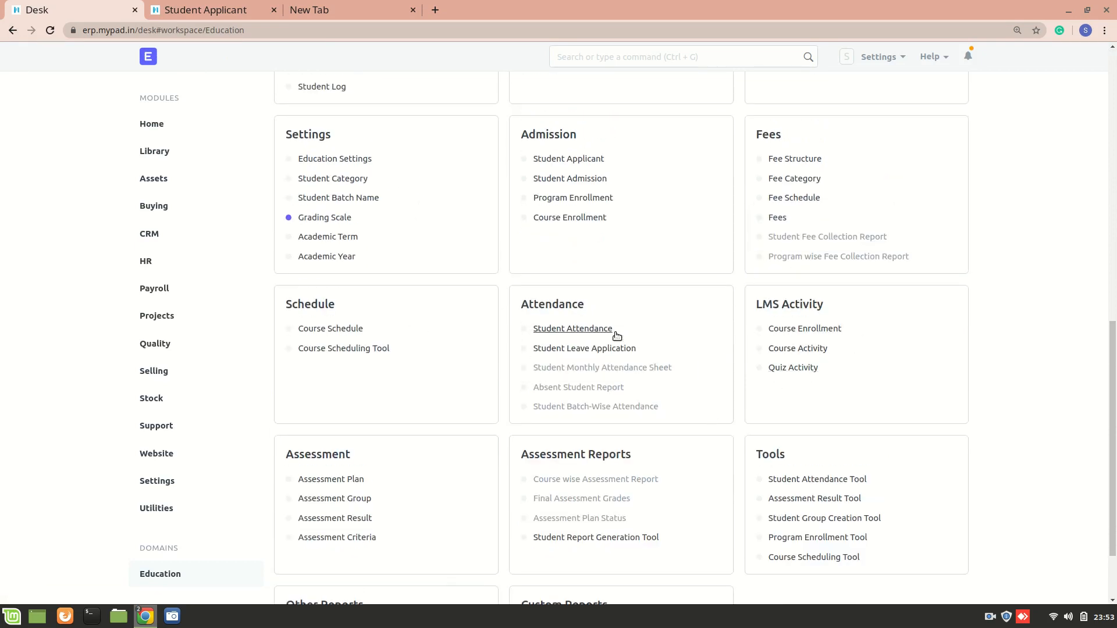
{"action": "scroll", "coordinate": [417, 394], "scroll_direction": "down", "scroll_amount": 3}
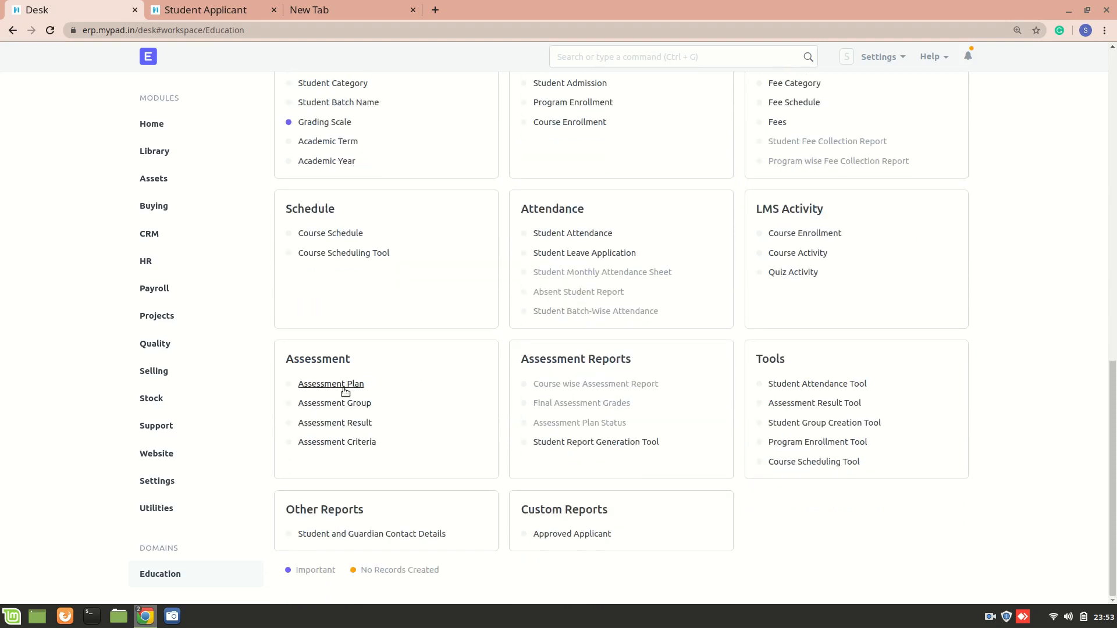
Step: Open the Assessment Plan list, start a new assessment plan and look through its form
{"action": "left_click", "coordinate": [343, 387]}
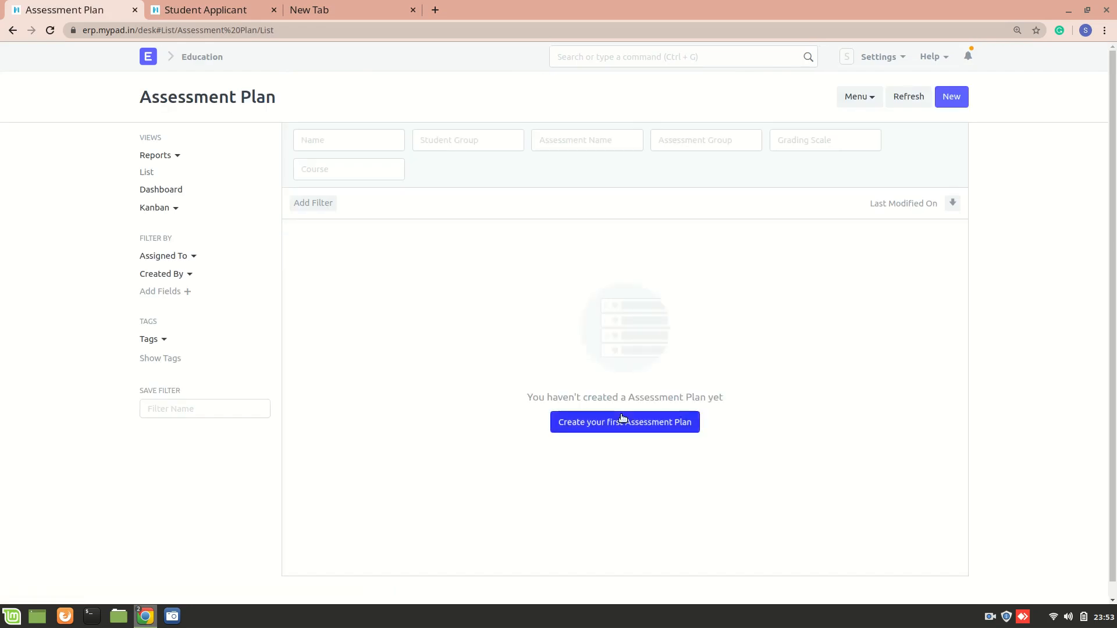
{"action": "left_click", "coordinate": [621, 420]}
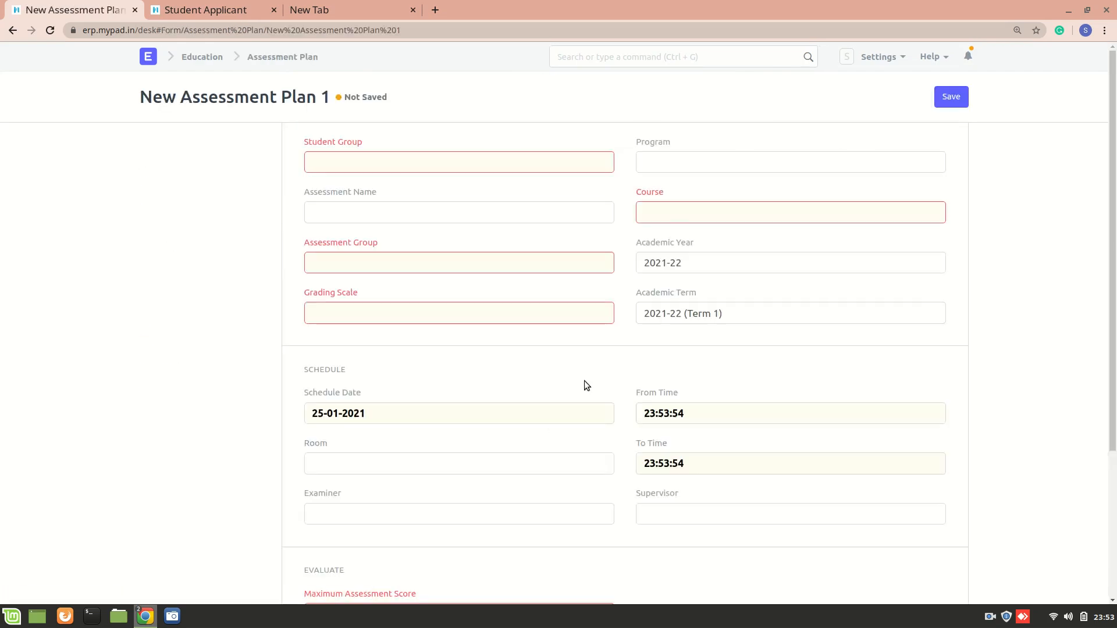
{"action": "scroll", "coordinate": [584, 384], "scroll_direction": "down", "scroll_amount": 3}
{"action": "scroll", "coordinate": [432, 265], "scroll_direction": "up", "scroll_amount": 2}
{"action": "scroll", "coordinate": [386, 161], "scroll_direction": "up", "scroll_amount": 1}
Step: Choose Standard Grading Scale as the new assessment plan's grading scale
{"action": "left_click", "coordinate": [495, 312]}
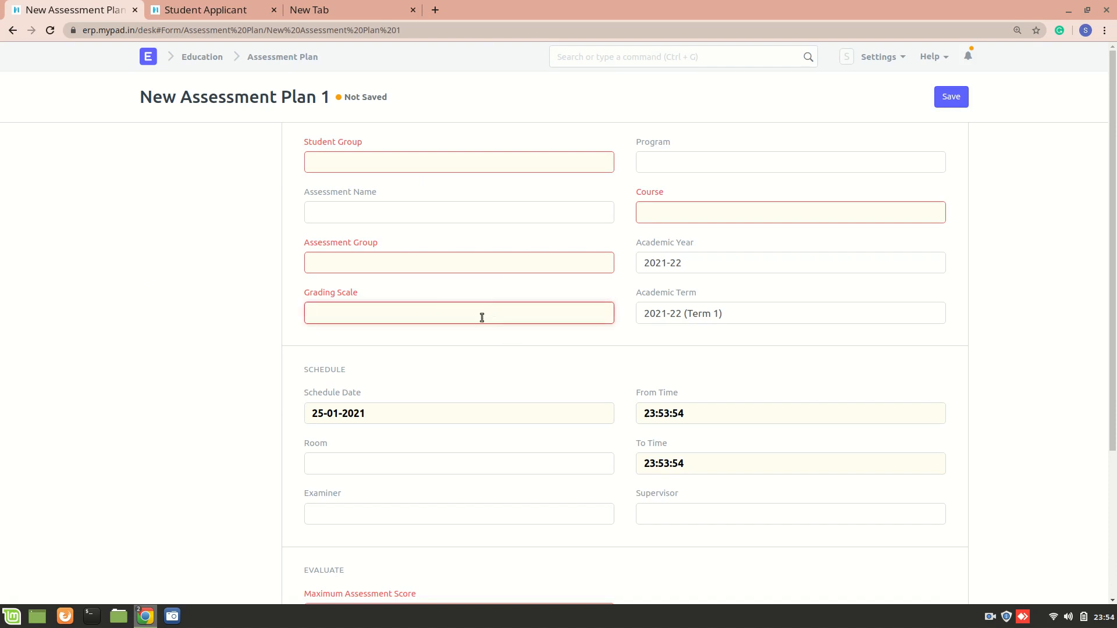
{"action": "left_click", "coordinate": [396, 336]}
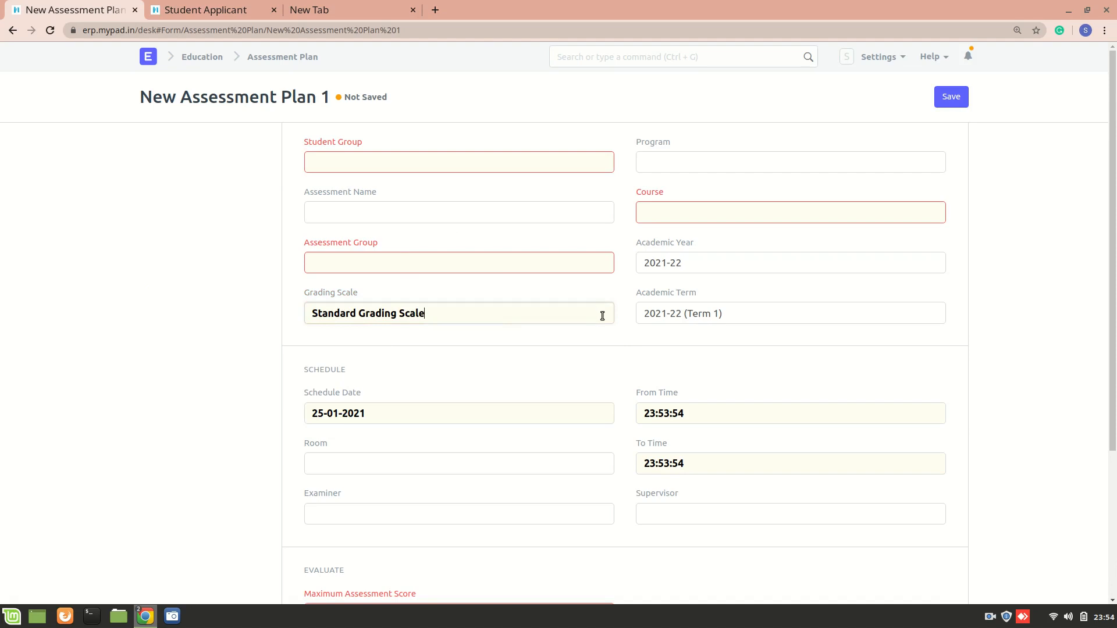
{"action": "left_click", "coordinate": [580, 336]}
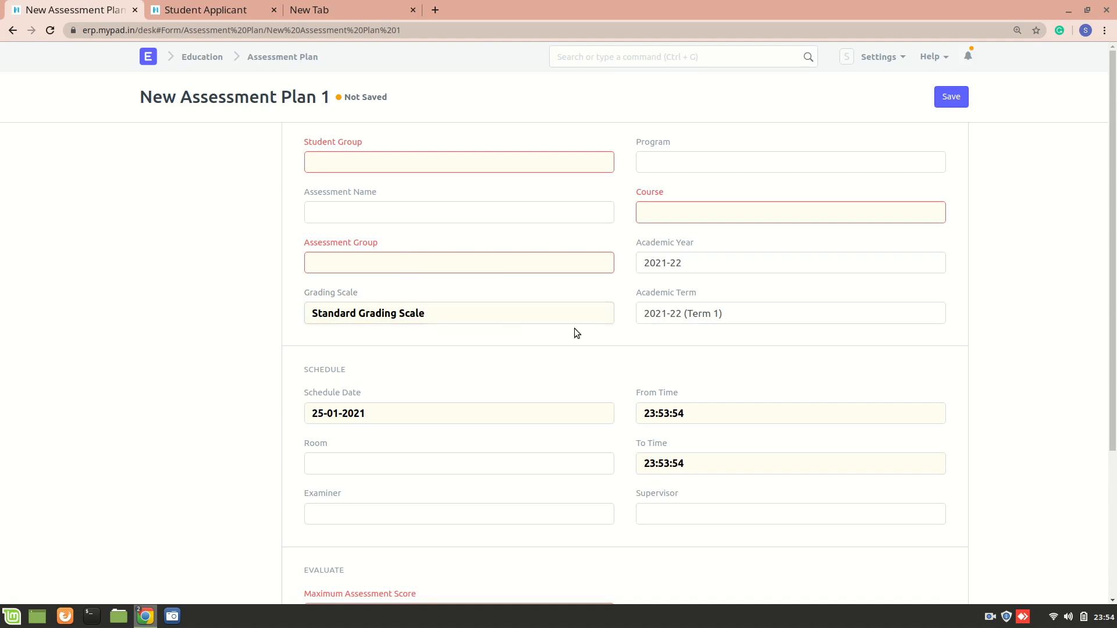
Step: Open the Standard Grading Scale record, review its grade intervals, and return to the assessment plan
{"action": "left_click", "coordinate": [605, 314]}
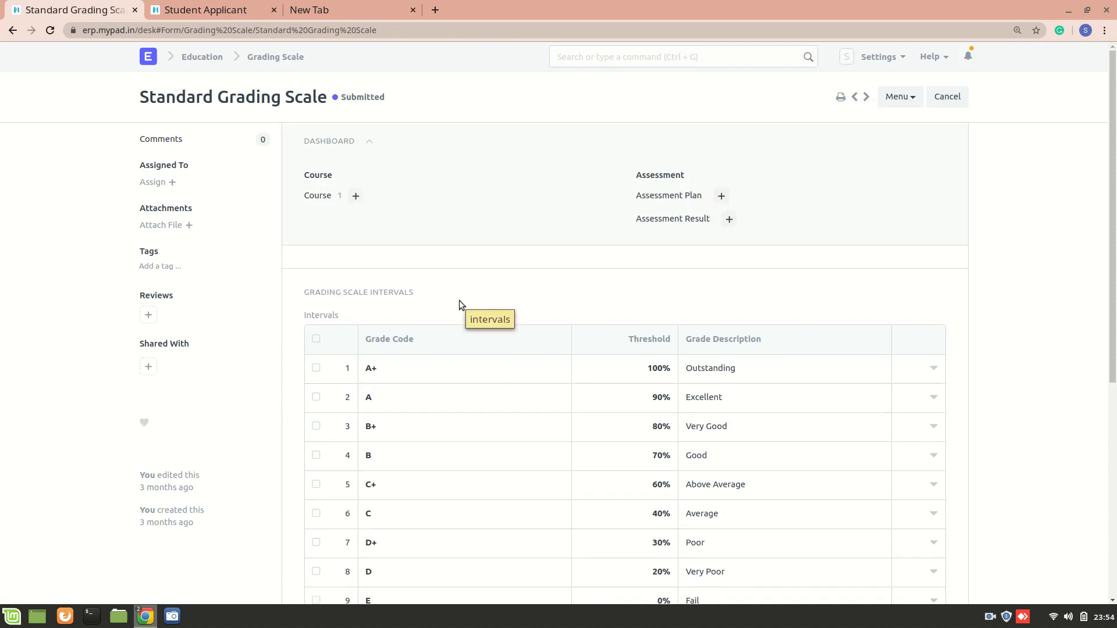
{"action": "scroll", "coordinate": [566, 412], "scroll_direction": "down", "scroll_amount": 3}
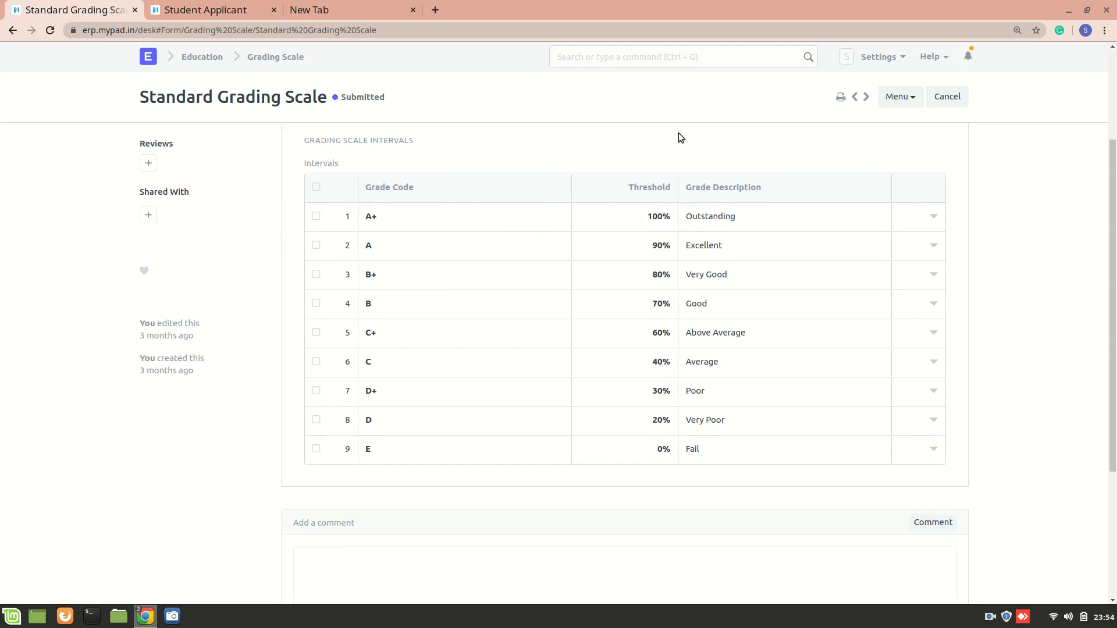
{"action": "left_click", "coordinate": [12, 30]}
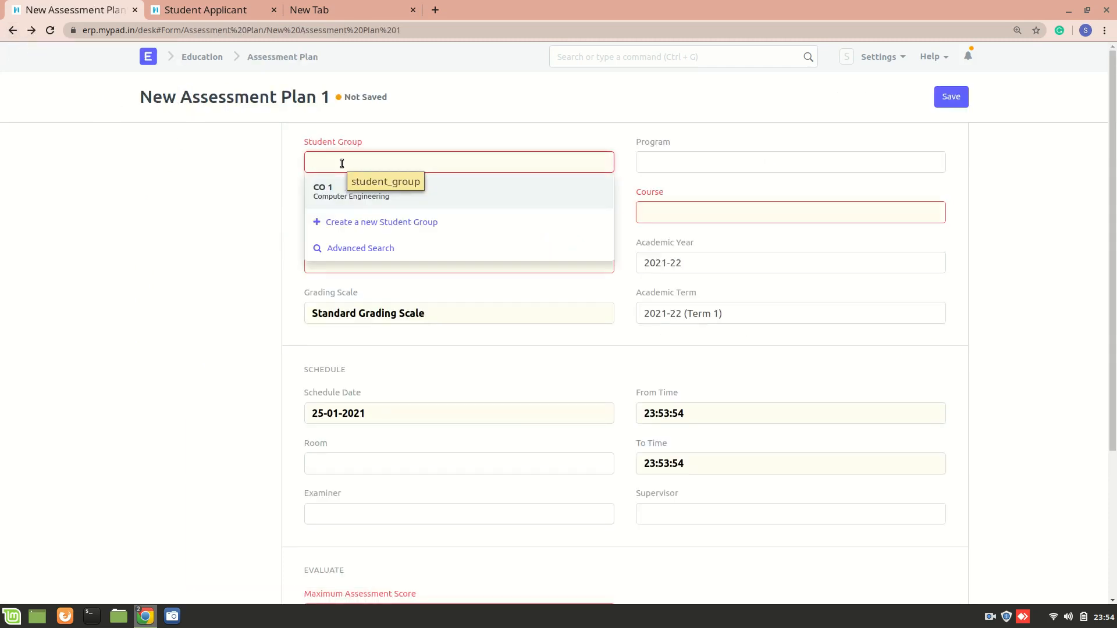
Step: Look over the assessment plan's student group choices, schedule details and evaluation section
{"action": "left_click", "coordinate": [246, 197]}
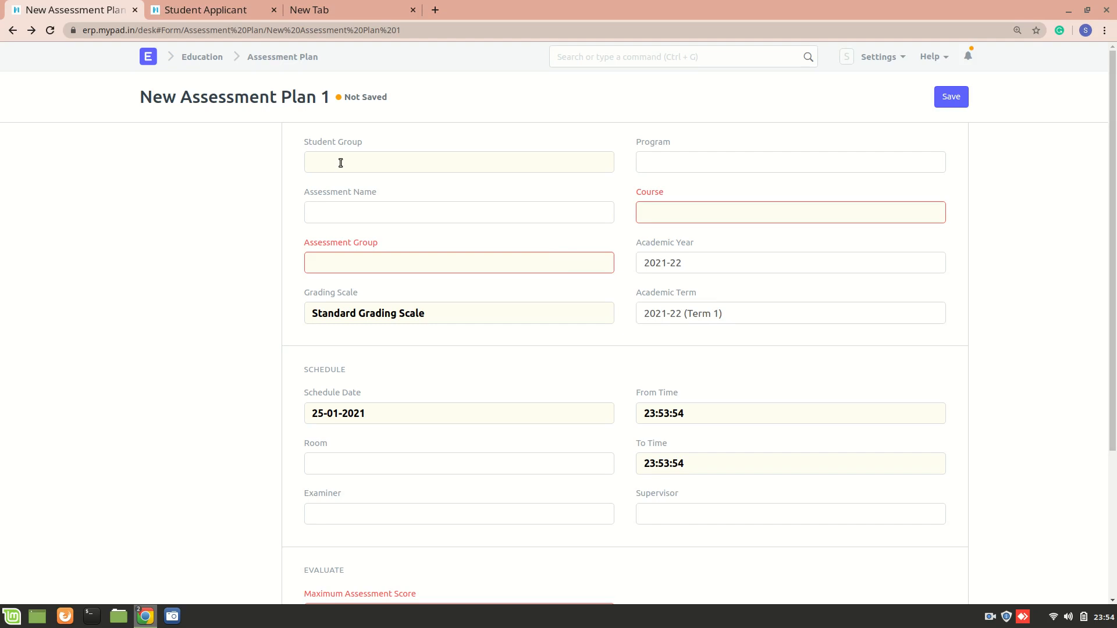
{"action": "scroll", "coordinate": [345, 289], "scroll_direction": "down", "scroll_amount": 5}
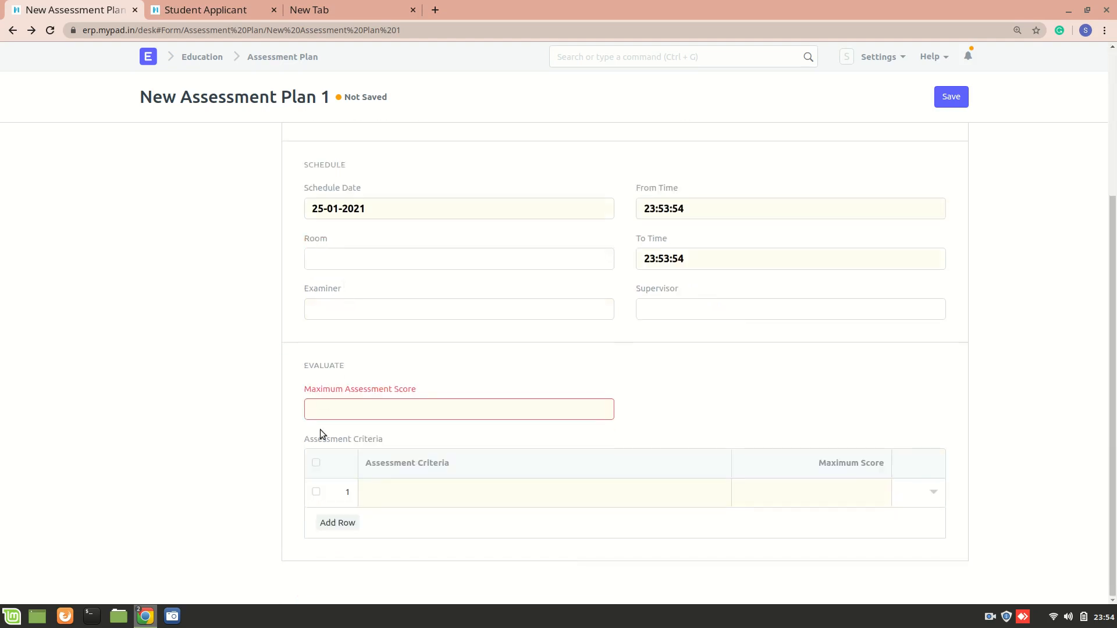
{"action": "left_click", "coordinate": [327, 414]}
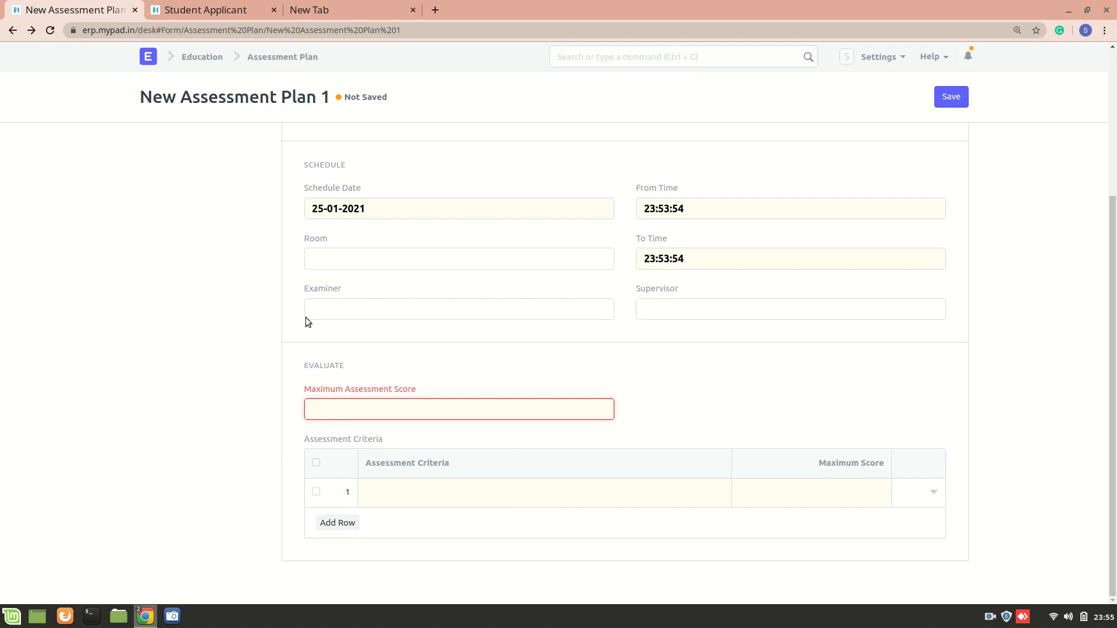
Step: Leave the assessment plan unsaved, return to the Education workspace and start a new assessment result
{"action": "left_click", "coordinate": [9, 34]}
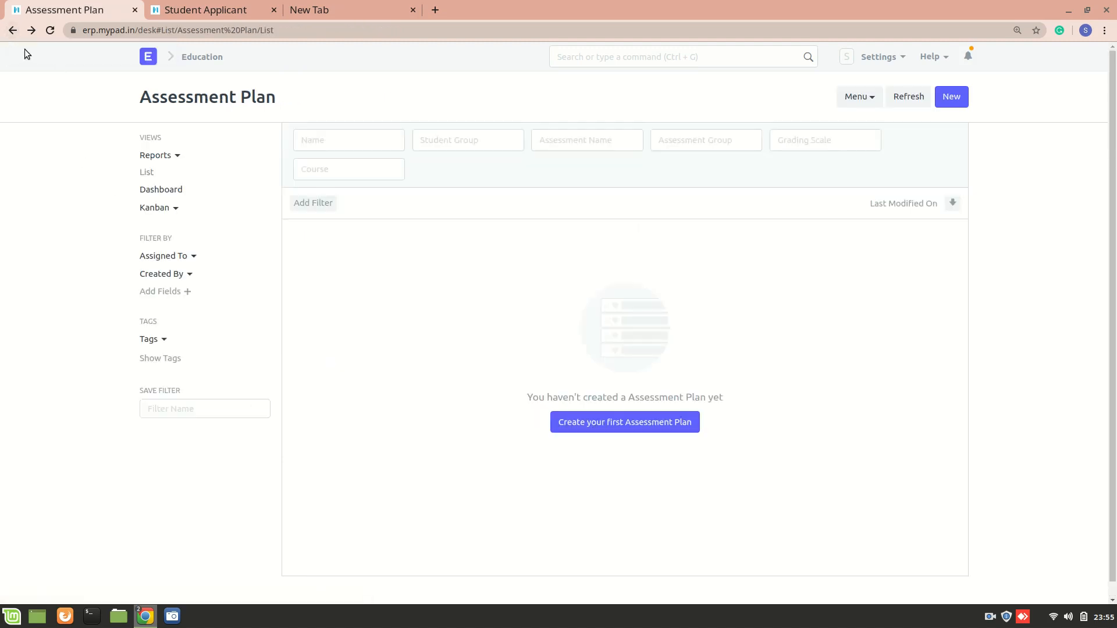
{"action": "left_click", "coordinate": [13, 31]}
{"action": "scroll", "coordinate": [299, 389], "scroll_direction": "down", "scroll_amount": 10}
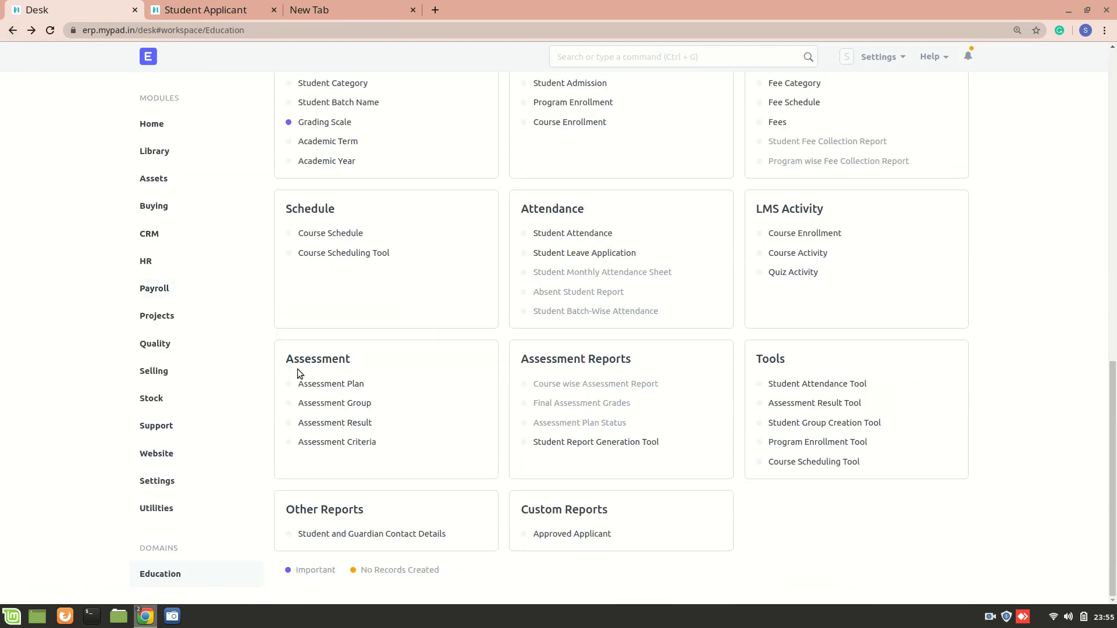
{"action": "left_click", "coordinate": [364, 422]}
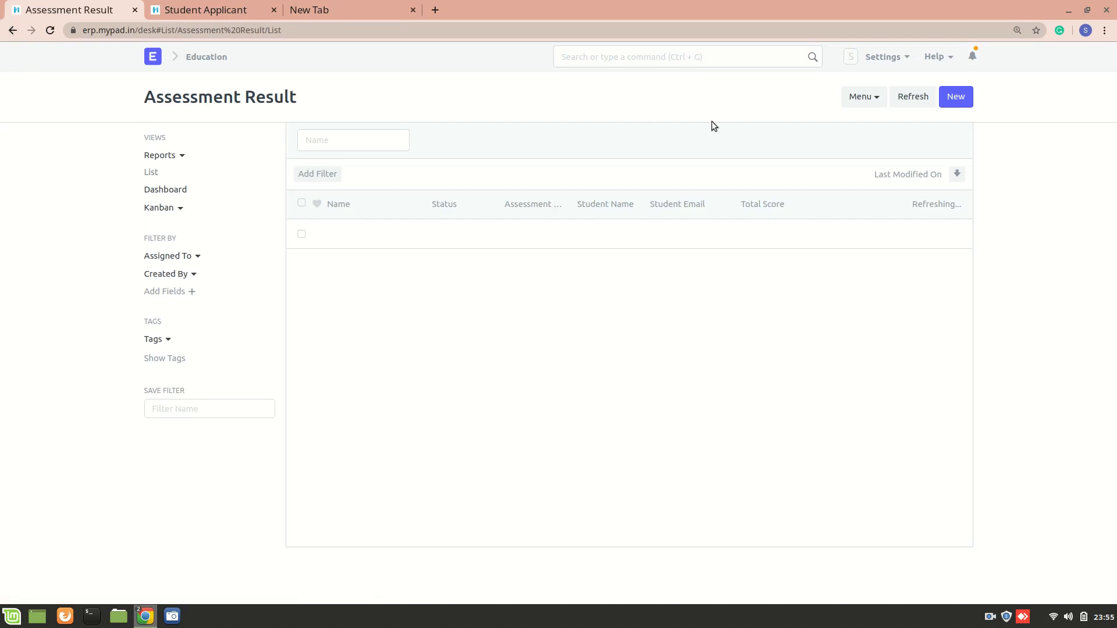
{"action": "left_click", "coordinate": [665, 391]}
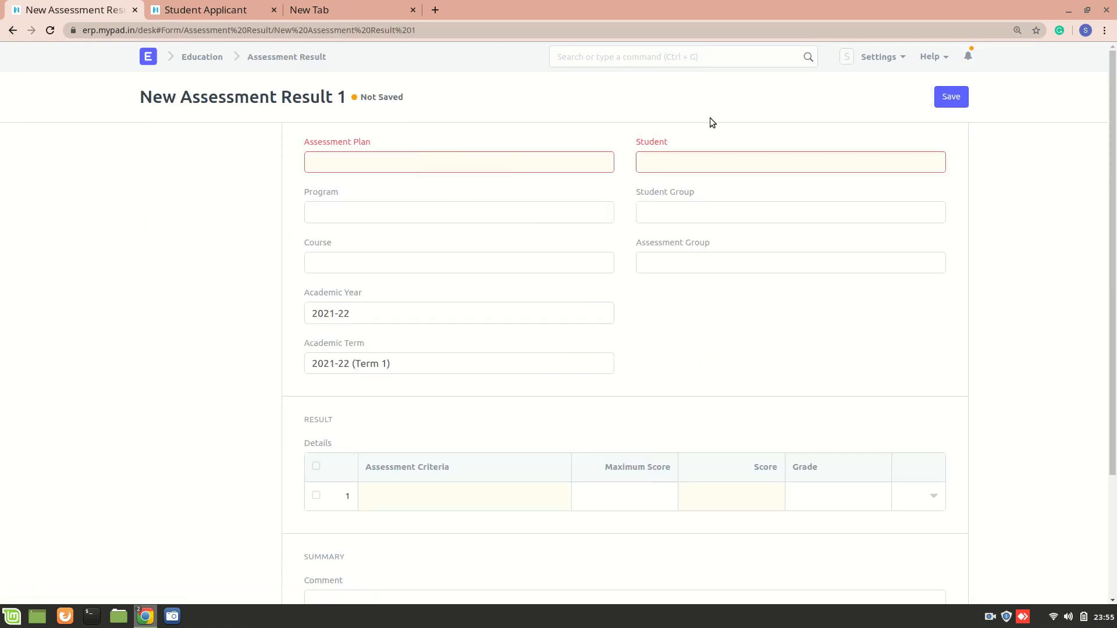
Step: Choose the listed student in the new assessment result and look through its result and summary sections
{"action": "left_click", "coordinate": [663, 169]}
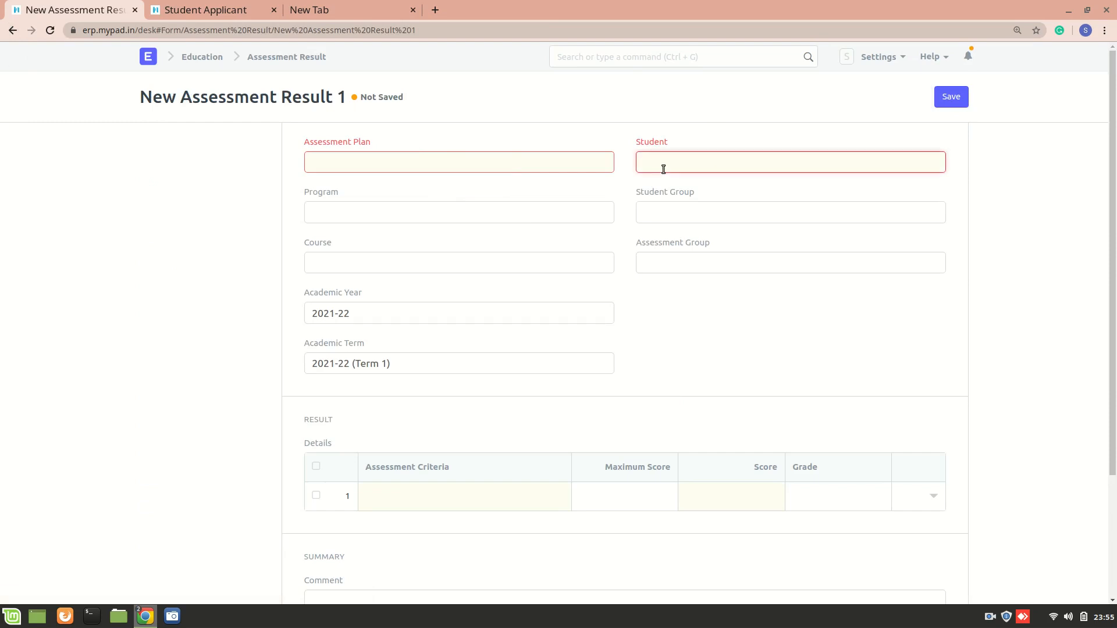
{"action": "left_click", "coordinate": [689, 193]}
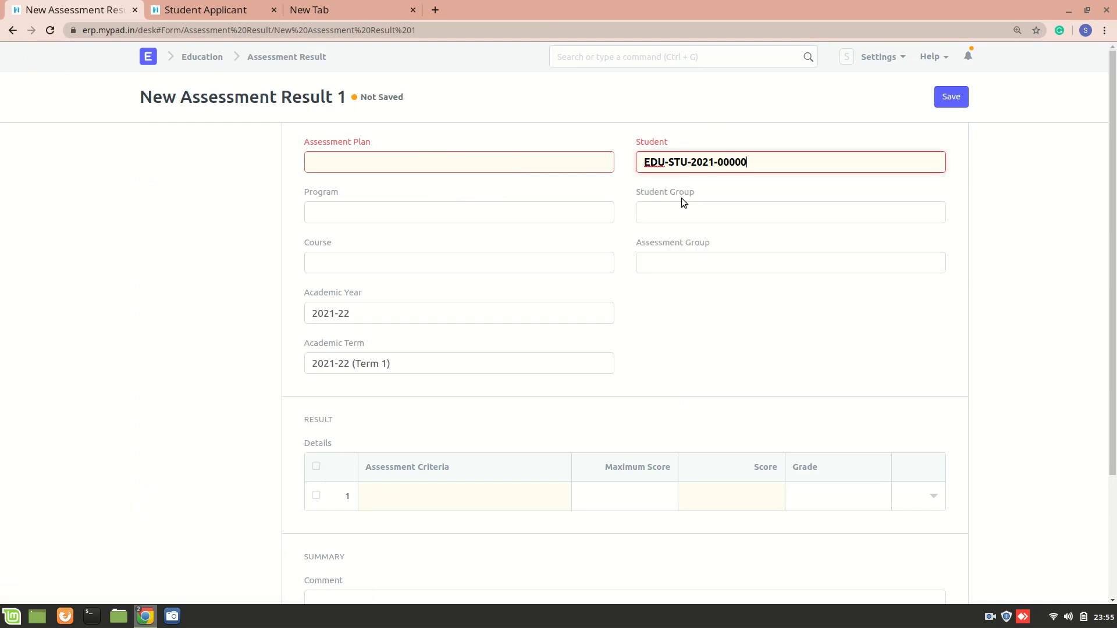
{"action": "scroll", "coordinate": [476, 354], "scroll_direction": "down", "scroll_amount": 3}
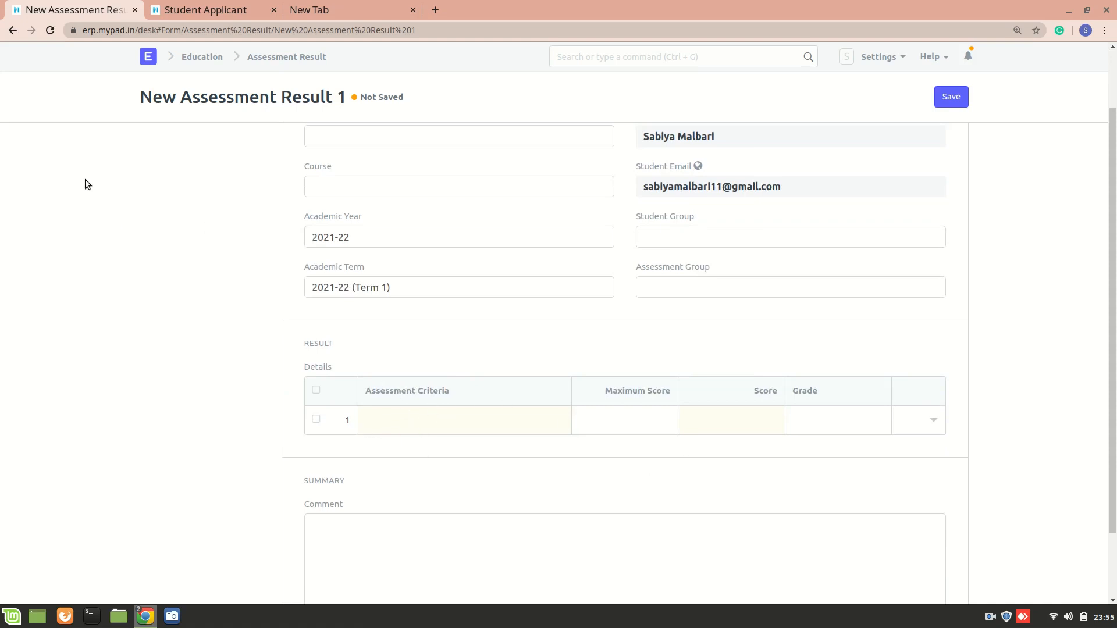
{"action": "scroll", "coordinate": [184, 324], "scroll_direction": "up", "scroll_amount": 2}
{"action": "scroll", "coordinate": [337, 180], "scroll_direction": "up", "scroll_amount": 1}
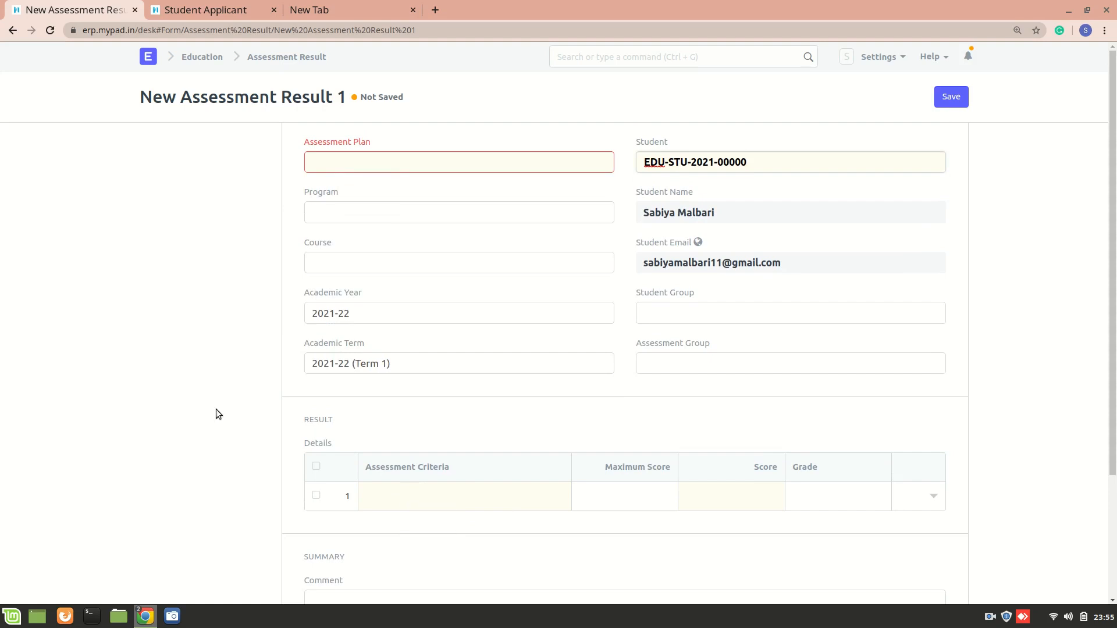
Step: Leave the assessment result unsaved, return to the Education workspace and view its Assessment section
{"action": "left_click", "coordinate": [4, 32]}
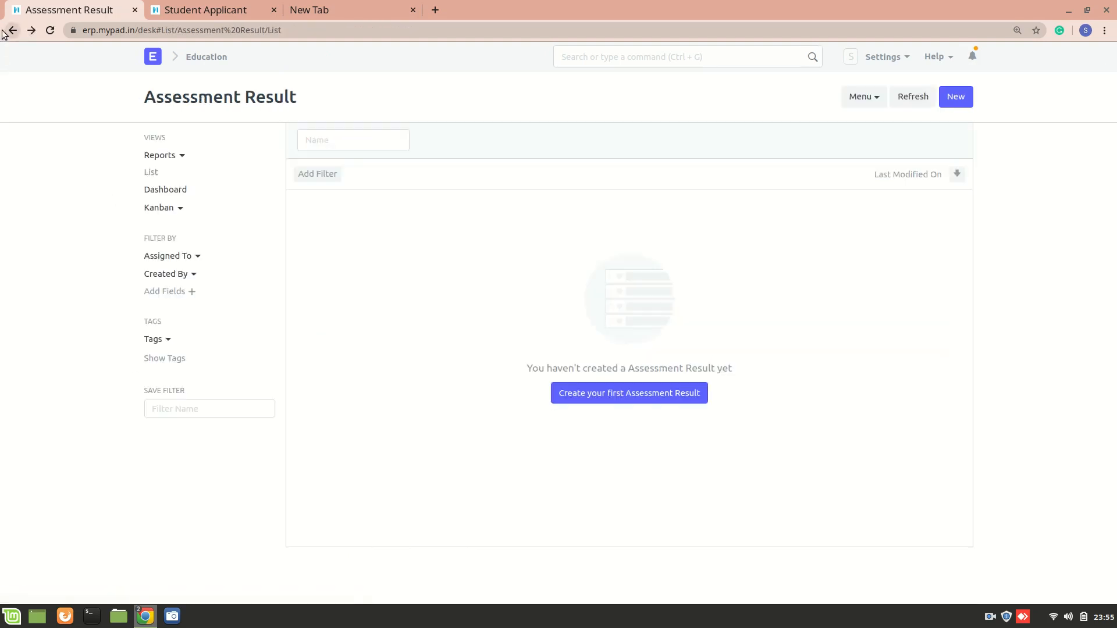
{"action": "left_click", "coordinate": [5, 32]}
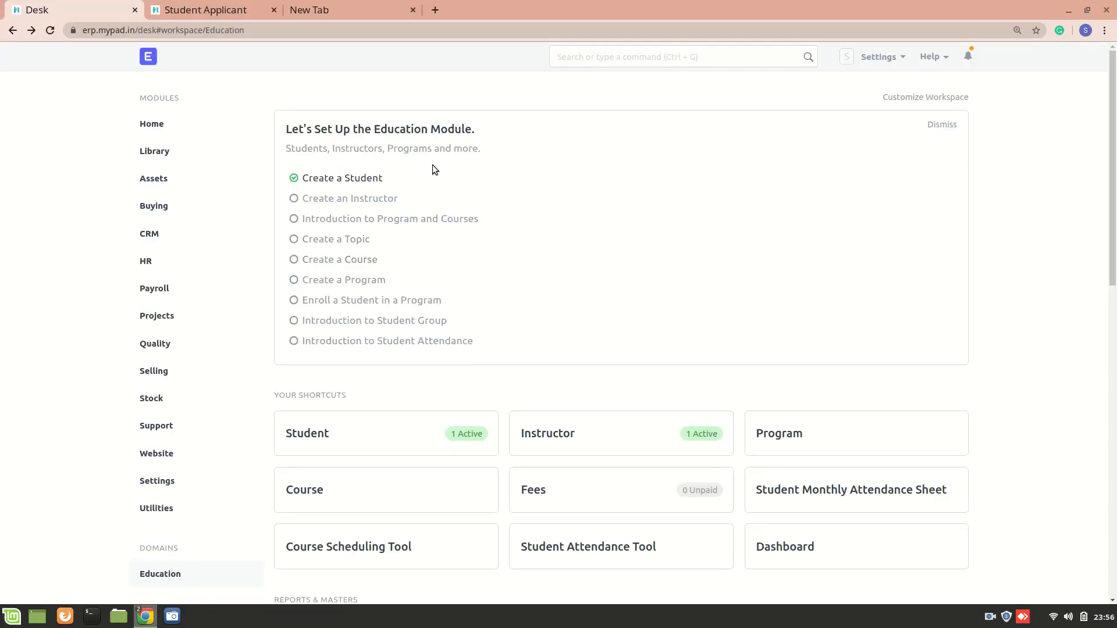
{"action": "scroll", "coordinate": [352, 348], "scroll_direction": "down", "scroll_amount": 7}
{"action": "scroll", "coordinate": [351, 347], "scroll_direction": "down", "scroll_amount": 5}
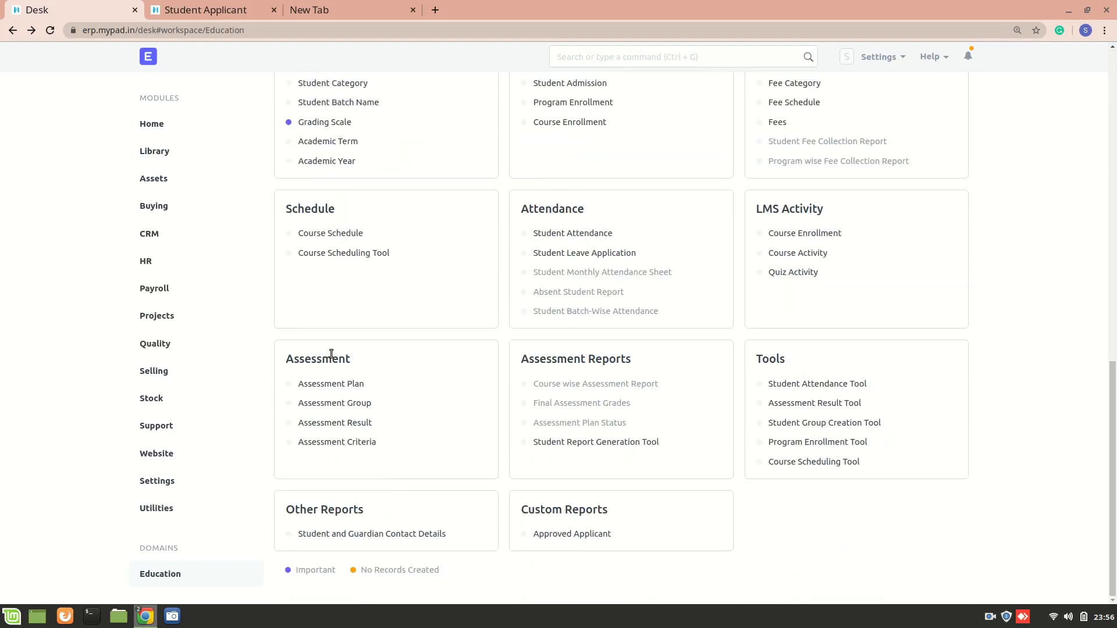
Step: Try to open the LMS portal at erp.mypad.in/lms in the empty browser tab and return to the Education workspace
{"action": "scroll", "coordinate": [330, 354], "scroll_direction": "up", "scroll_amount": 4}
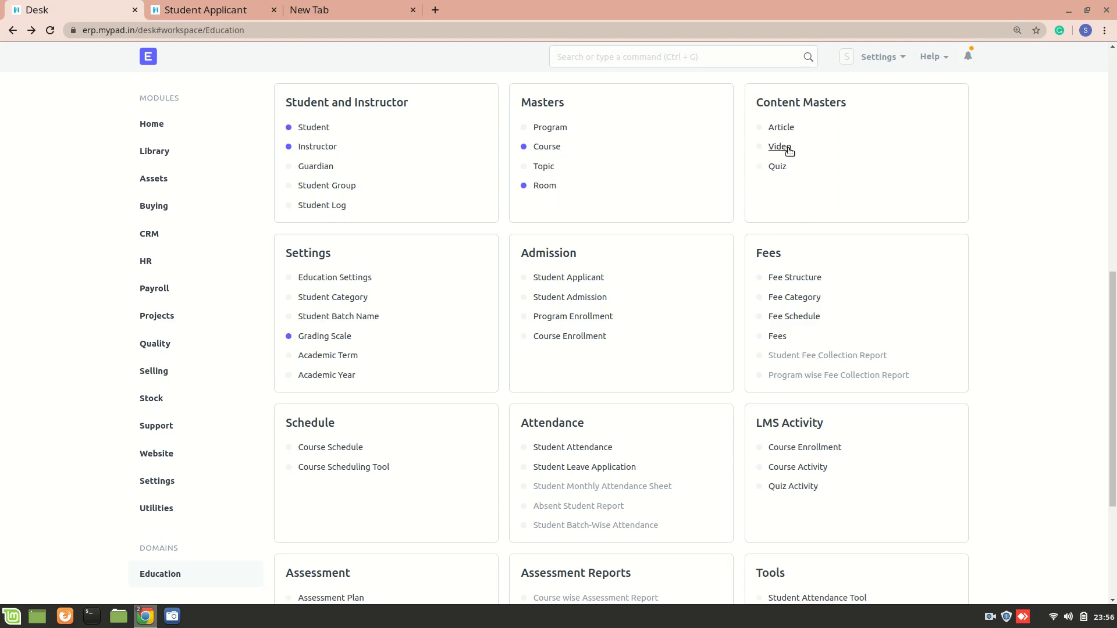
{"action": "left_click", "coordinate": [384, 7]}
{"action": "type", "text": "er"}
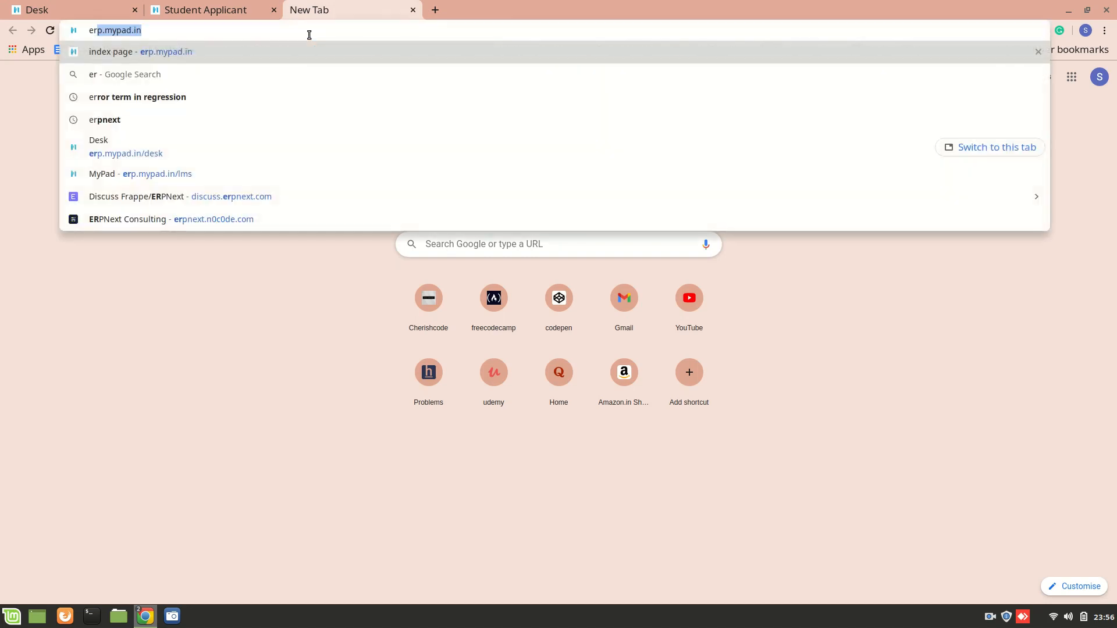
{"action": "type", "text": "p.mypad.in/l"}
{"action": "key", "text": "Return"}
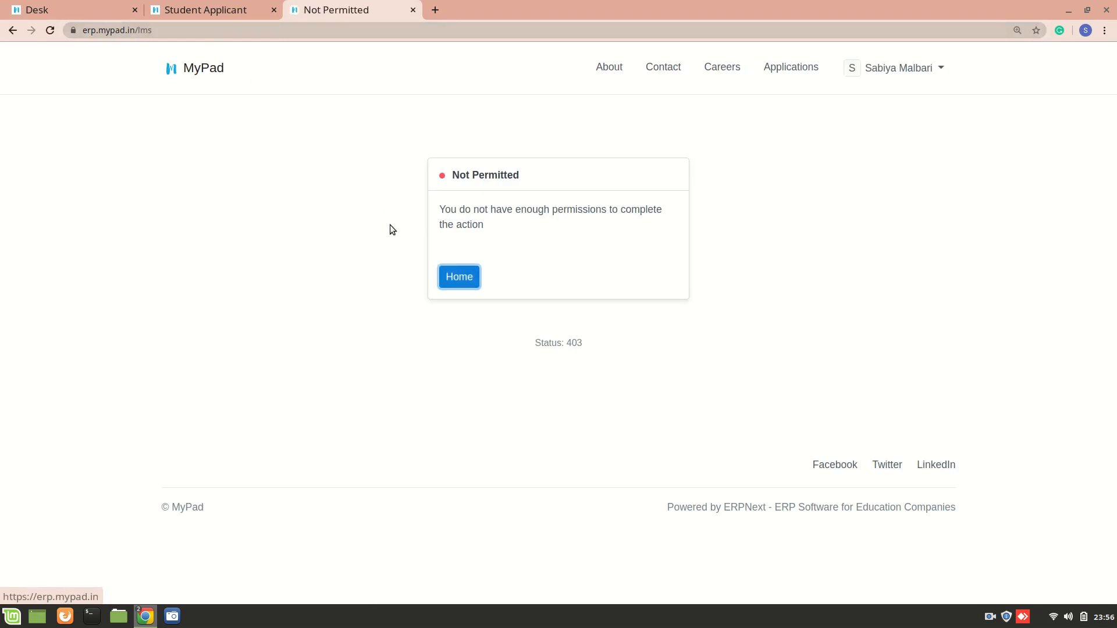
{"action": "left_click", "coordinate": [877, 68]}
{"action": "left_click", "coordinate": [726, 102]}
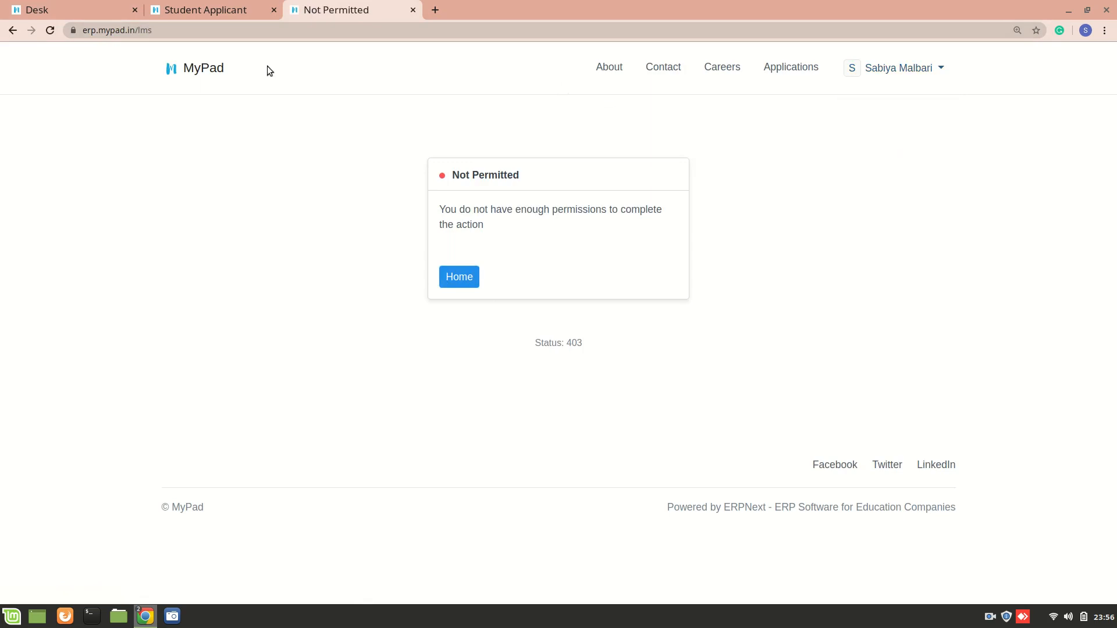
{"action": "left_click", "coordinate": [189, 8]}
{"action": "left_click", "coordinate": [108, 6]}
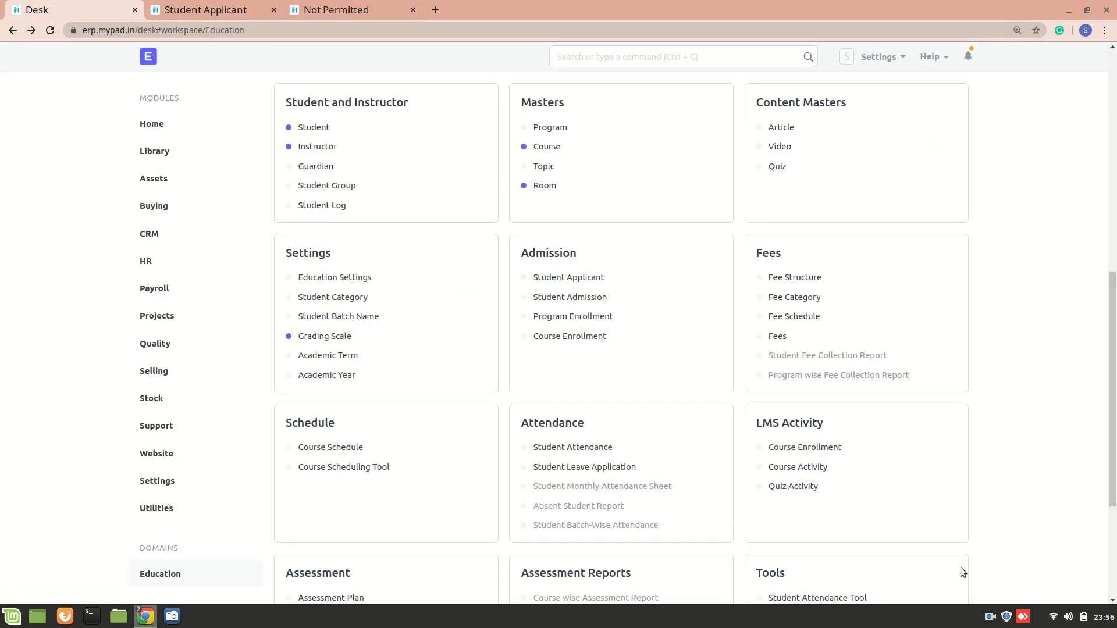
{"action": "left_click", "coordinate": [992, 618]}
{"action": "left_click", "coordinate": [1006, 550]}
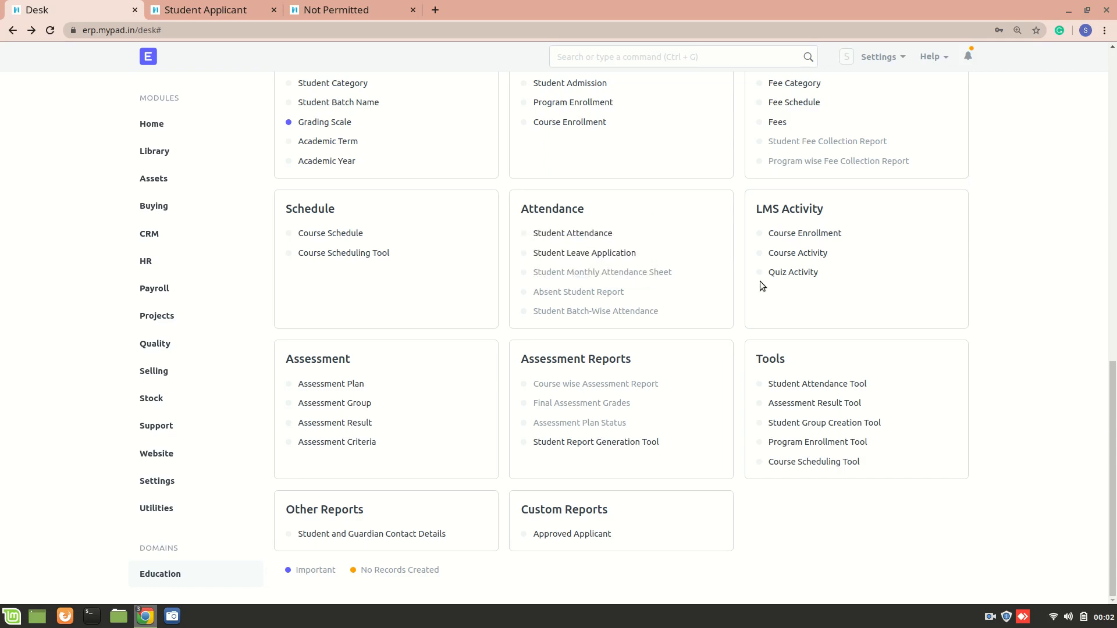
Step: Open the Social studies quiz from the quiz list and examine its first question row and quiz configuration
{"action": "scroll", "coordinate": [813, 289], "scroll_direction": "up", "scroll_amount": 5}
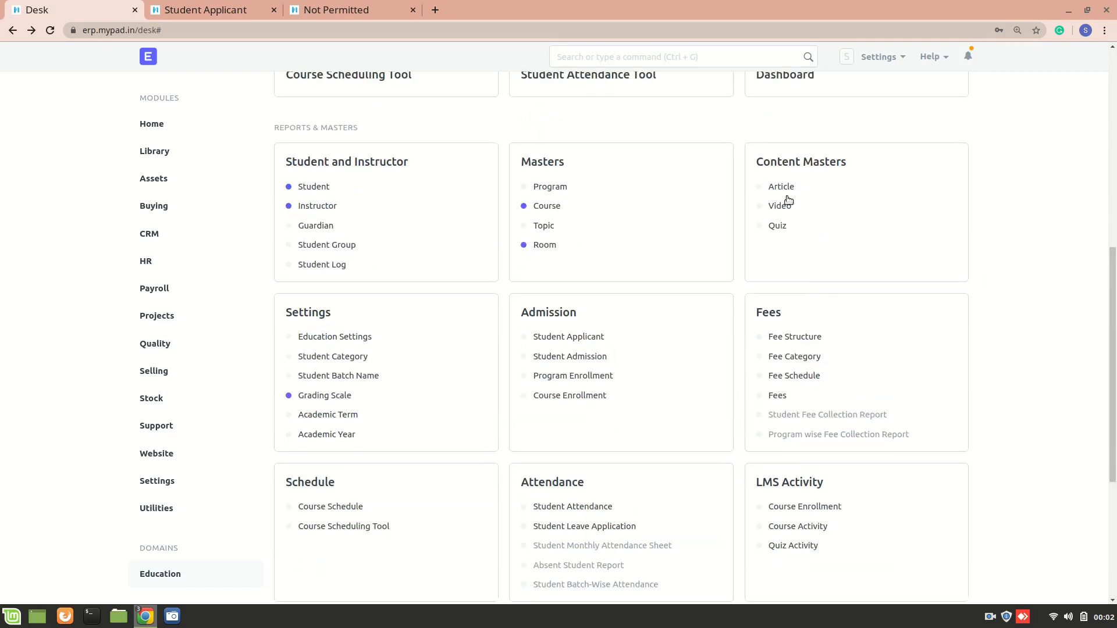
{"action": "left_click", "coordinate": [777, 225]}
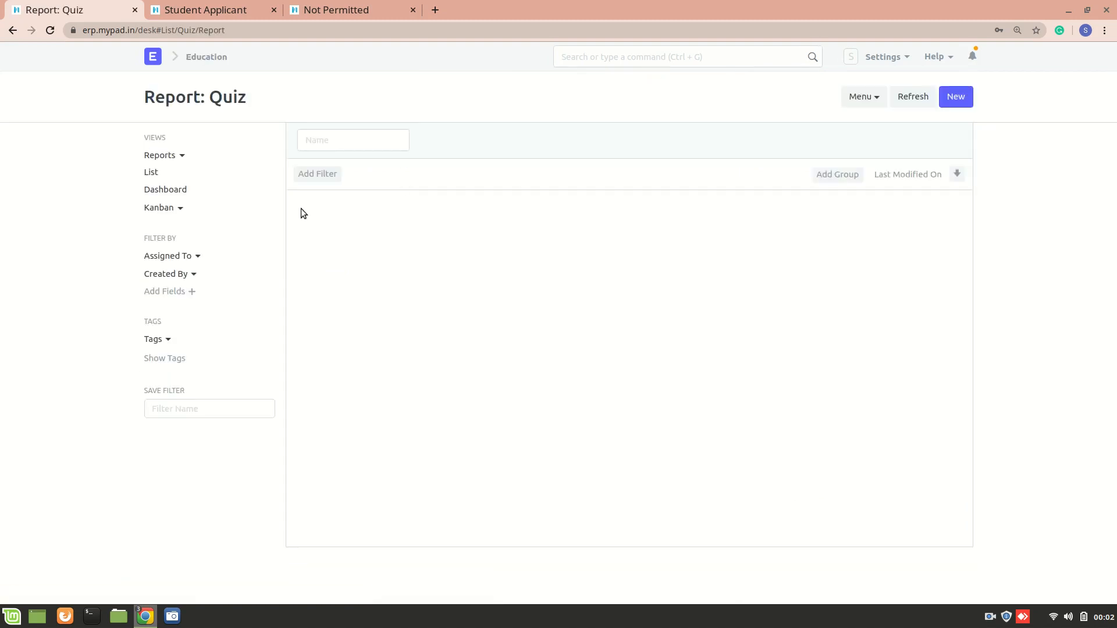
{"action": "left_click", "coordinate": [147, 171]}
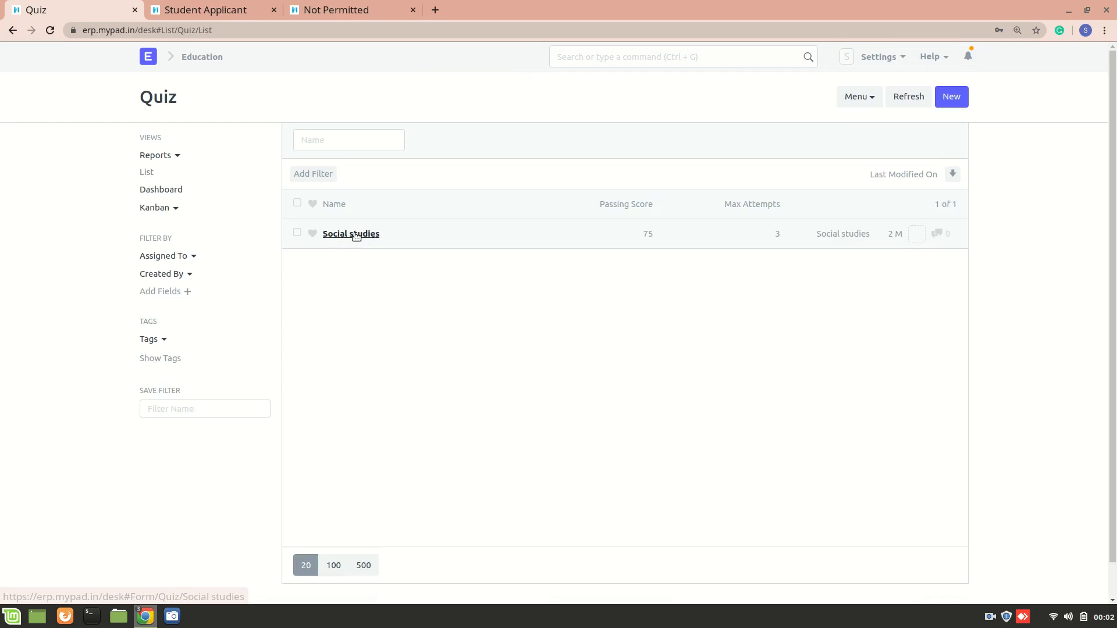
{"action": "left_click", "coordinate": [353, 234]}
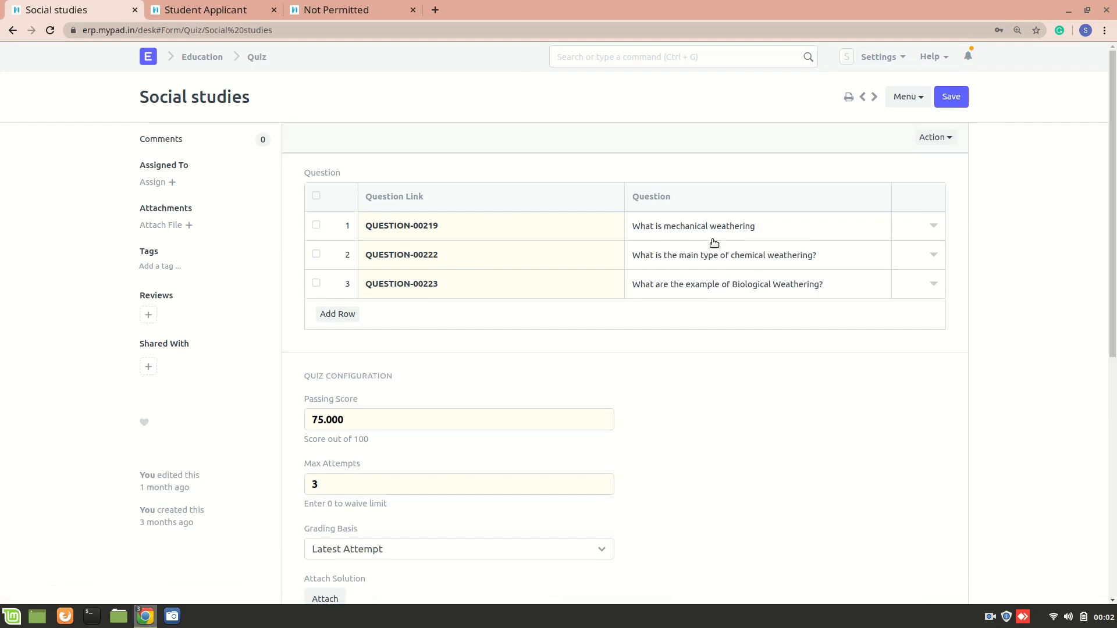
{"action": "left_click", "coordinate": [933, 227]}
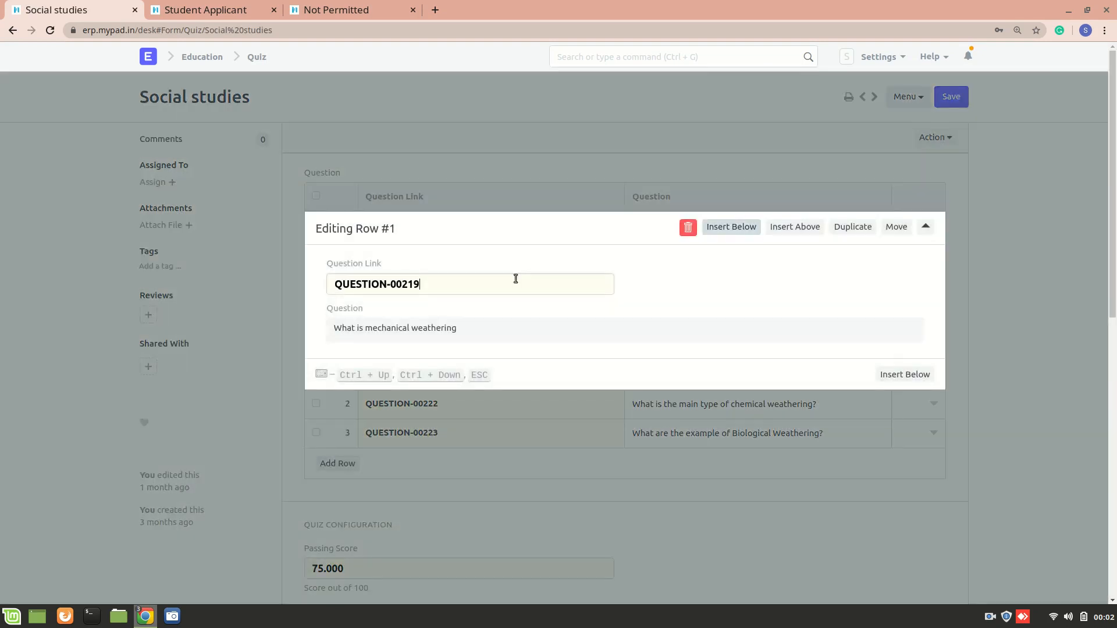
{"action": "left_click", "coordinate": [517, 189]}
{"action": "scroll", "coordinate": [570, 255], "scroll_direction": "down", "scroll_amount": 3}
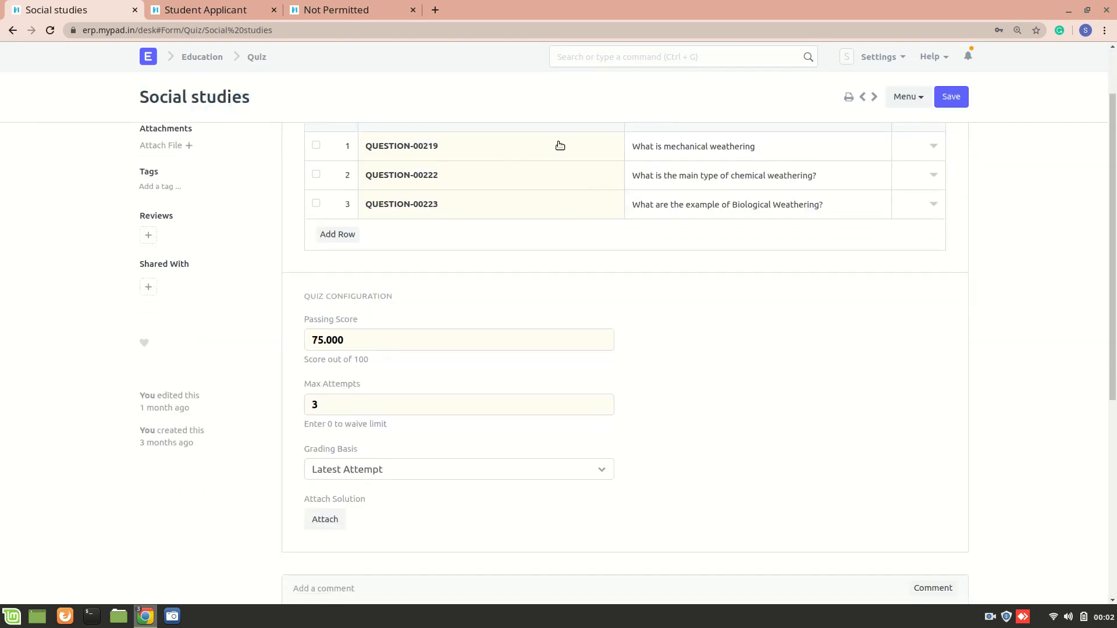
Step: Open the question record linked in the quiz's first row and review its answer options and type
{"action": "left_click", "coordinate": [562, 143]}
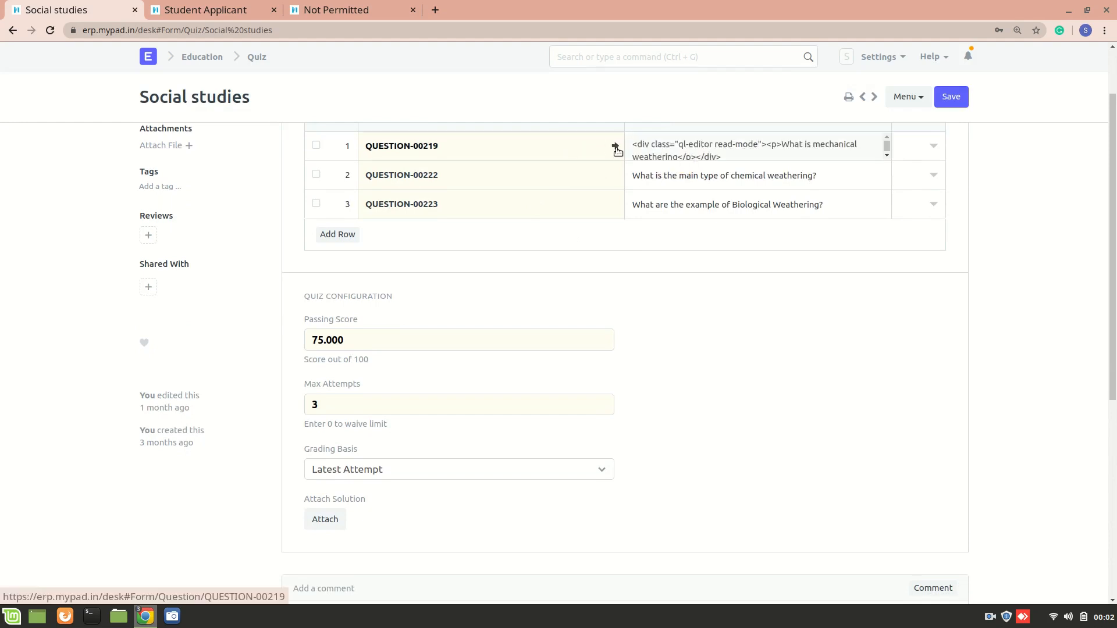
{"action": "left_click", "coordinate": [615, 146]}
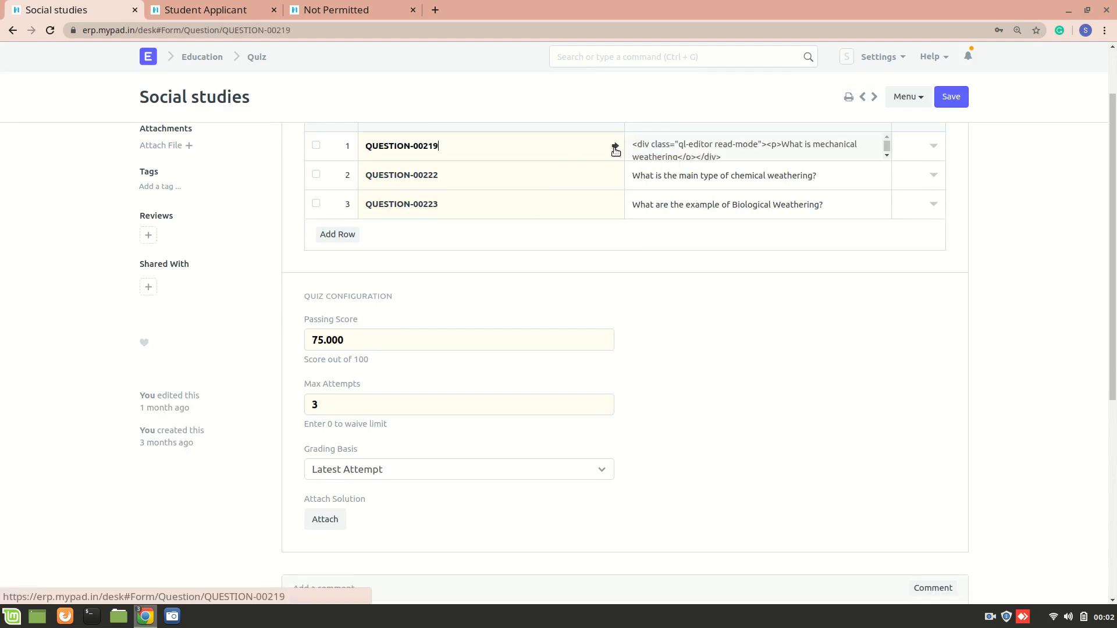
{"action": "scroll", "coordinate": [503, 384], "scroll_direction": "down", "scroll_amount": 3}
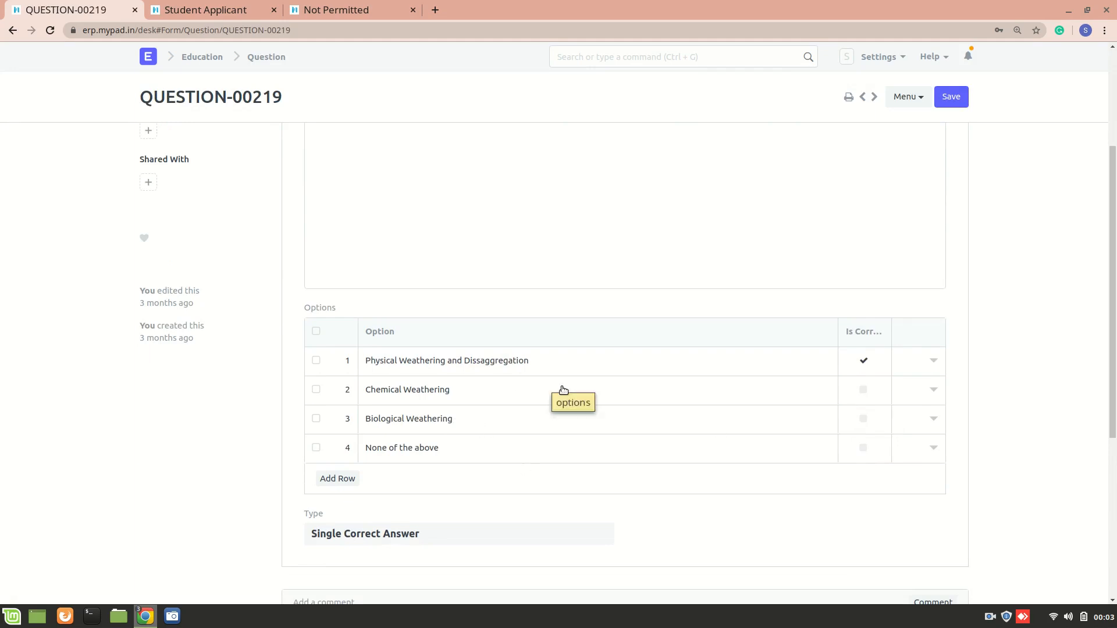
{"action": "scroll", "coordinate": [277, 354], "scroll_direction": "down", "scroll_amount": 4}
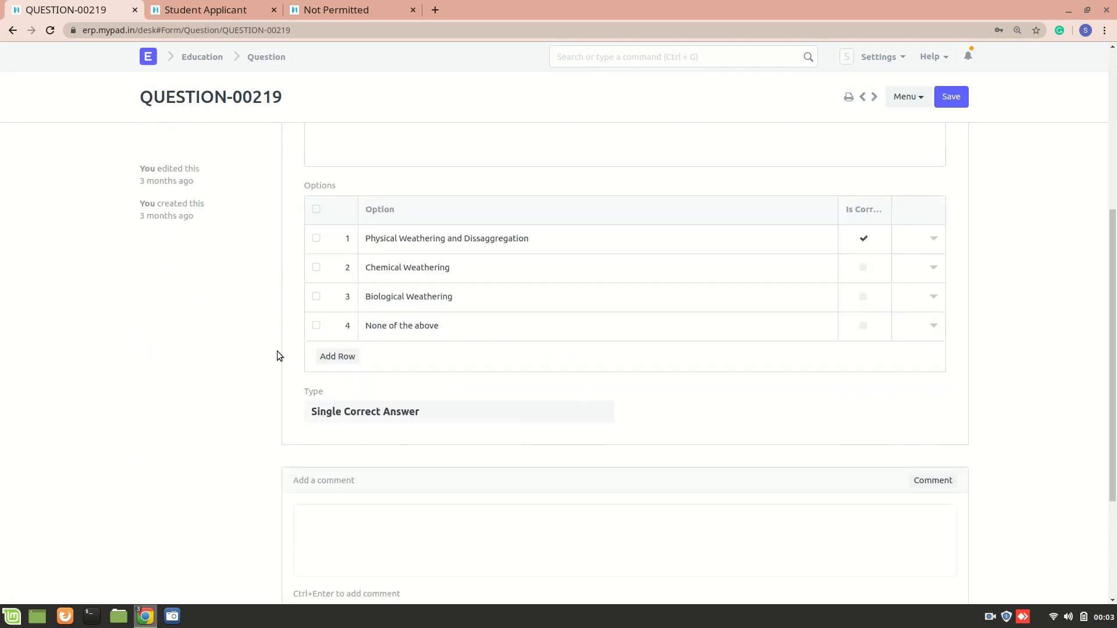
Step: Return to the Education workspace and open the Social Studies article from the Content Masters section
{"action": "left_click", "coordinate": [17, 37]}
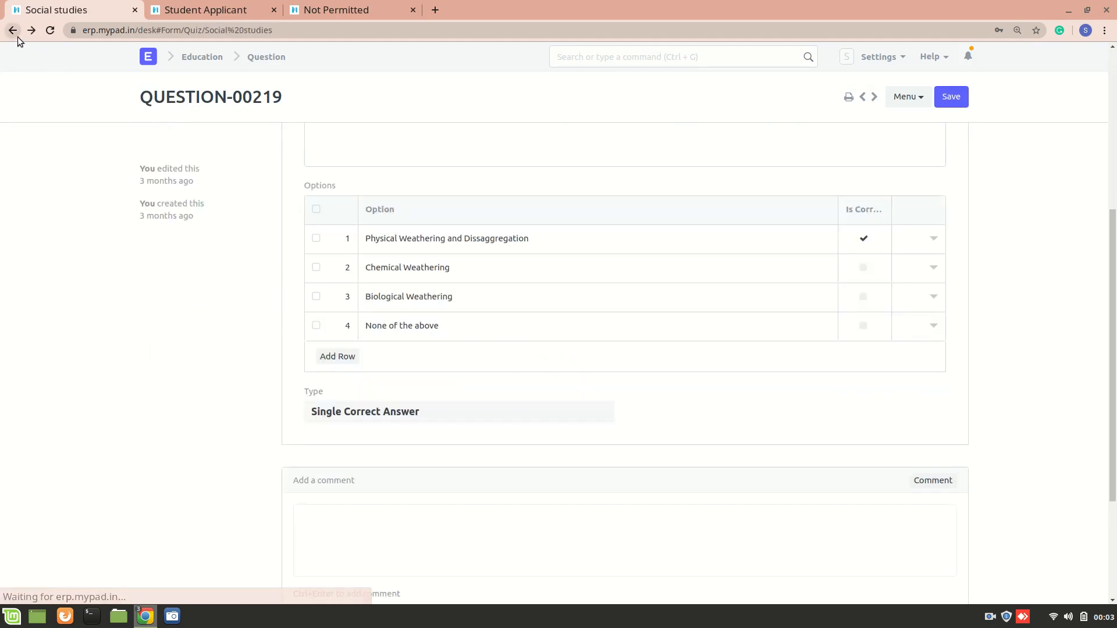
{"action": "left_click", "coordinate": [13, 37]}
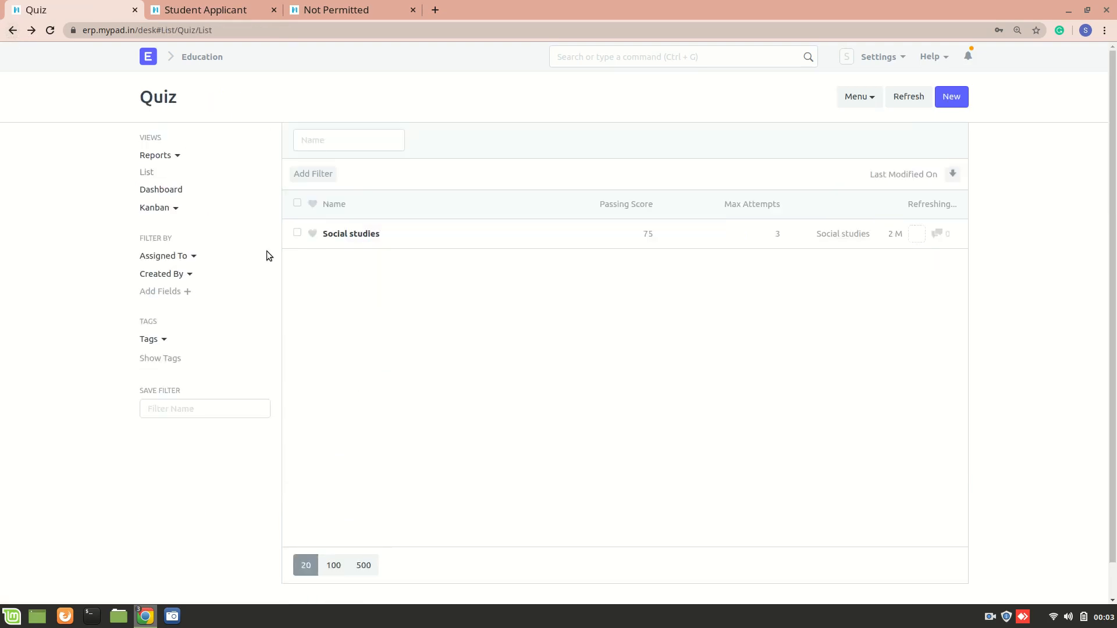
{"action": "left_click", "coordinate": [11, 32]}
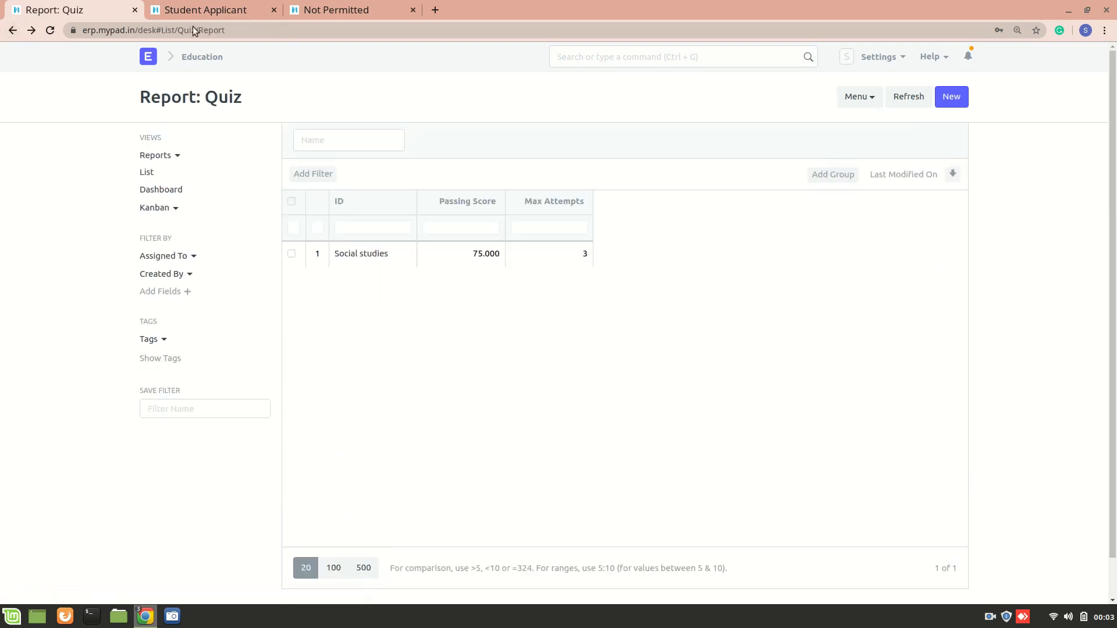
{"action": "left_click", "coordinate": [13, 37]}
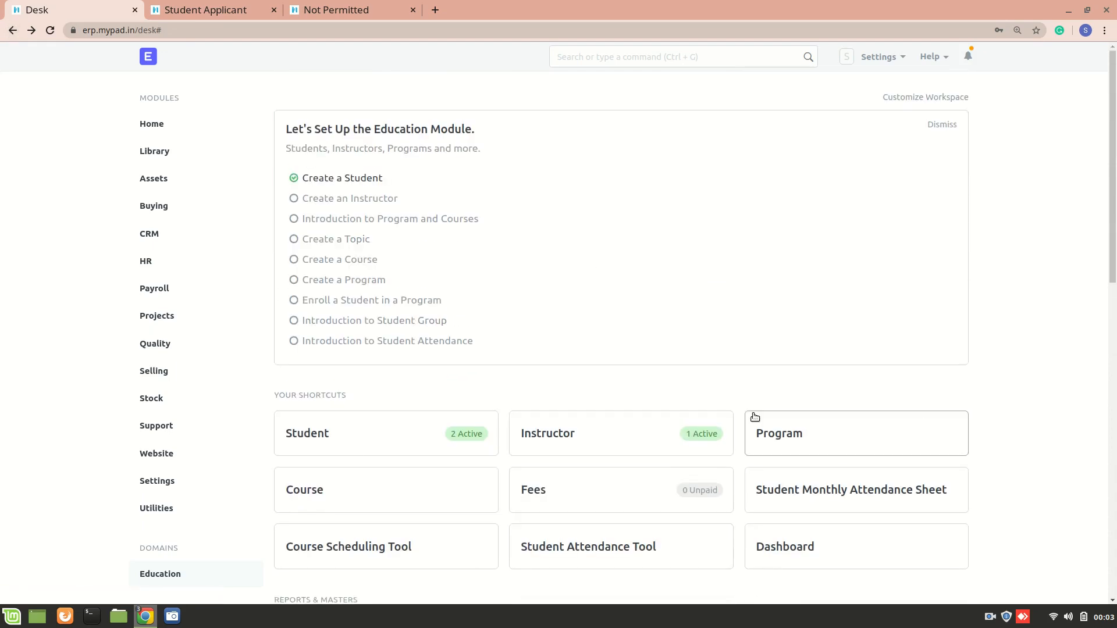
{"action": "scroll", "coordinate": [755, 417], "scroll_direction": "down", "scroll_amount": 5}
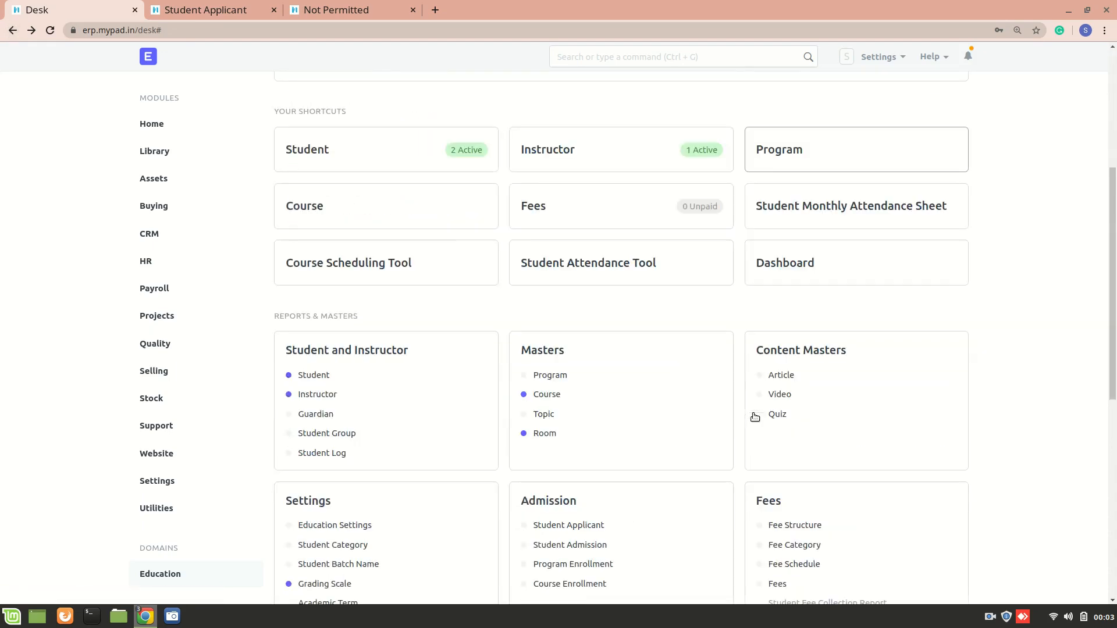
{"action": "left_click", "coordinate": [781, 375]}
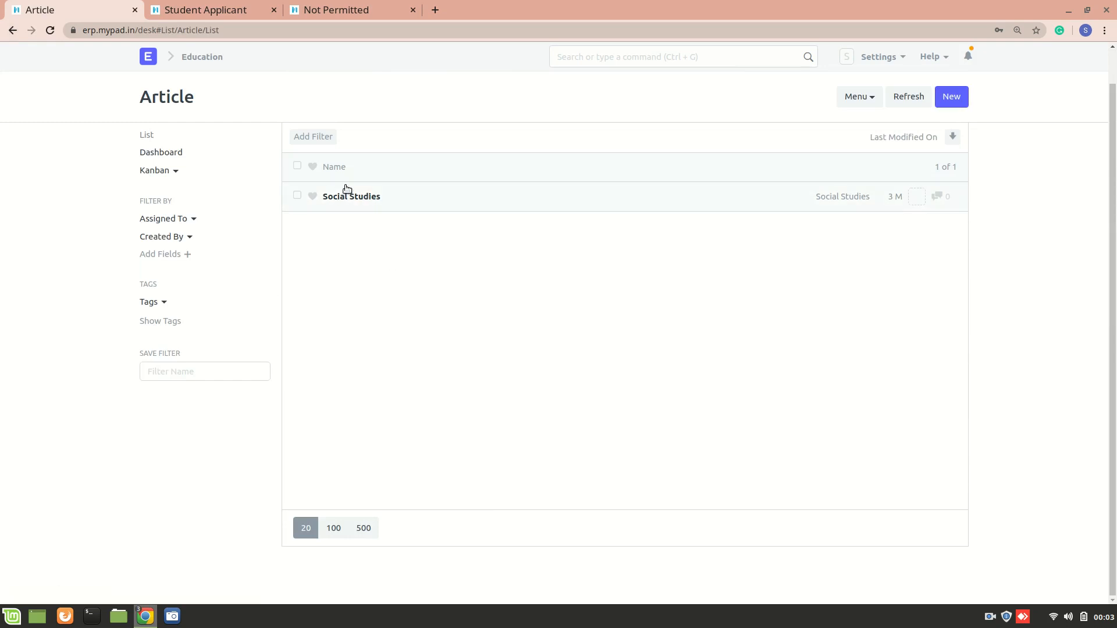
{"action": "left_click_drag", "start_coordinate": [357, 209], "coordinate": [332, 197]}
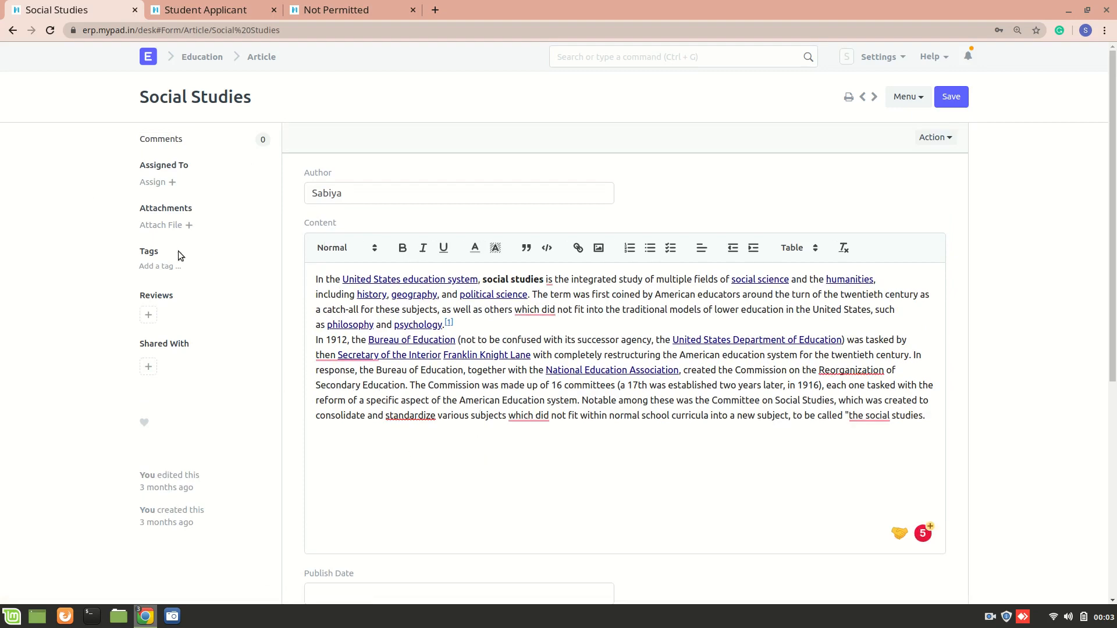
Step: Leave the article for the Education workspace and open the video record "Assessment Result Email For students"
{"action": "left_click", "coordinate": [12, 30]}
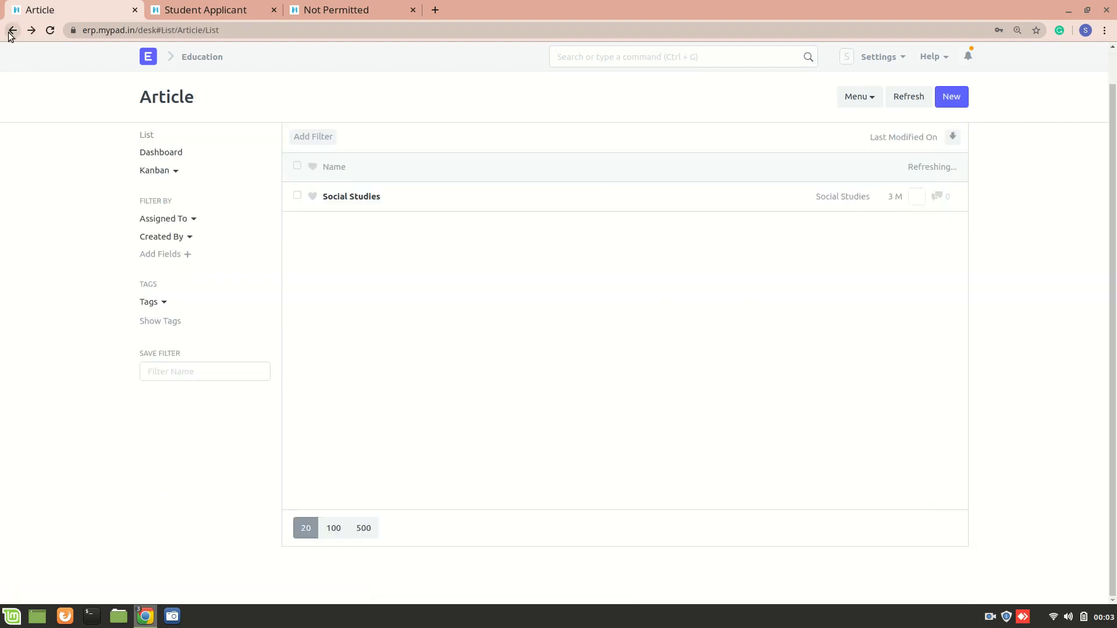
{"action": "left_click", "coordinate": [11, 34]}
{"action": "scroll", "coordinate": [429, 378], "scroll_direction": "down", "scroll_amount": 5}
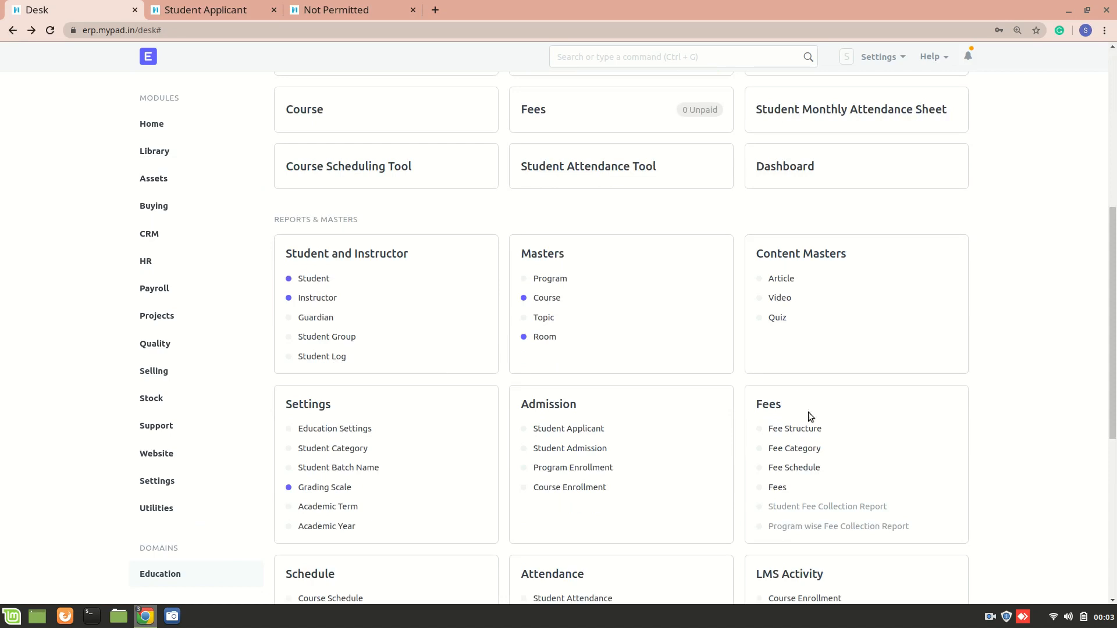
{"action": "left_click", "coordinate": [780, 299]}
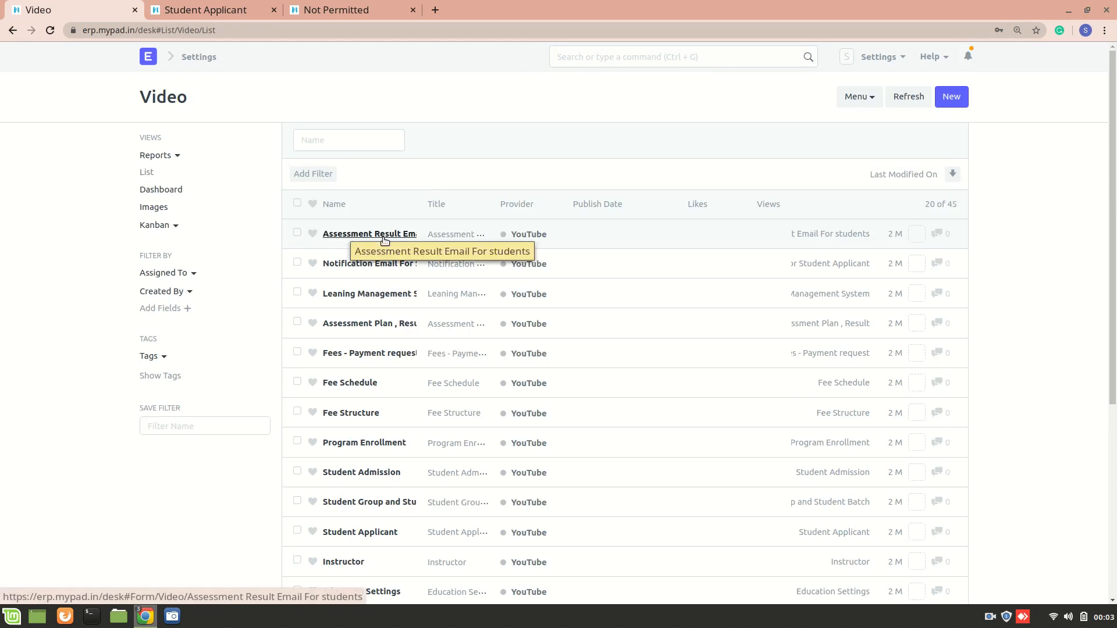
{"action": "left_click", "coordinate": [365, 233]}
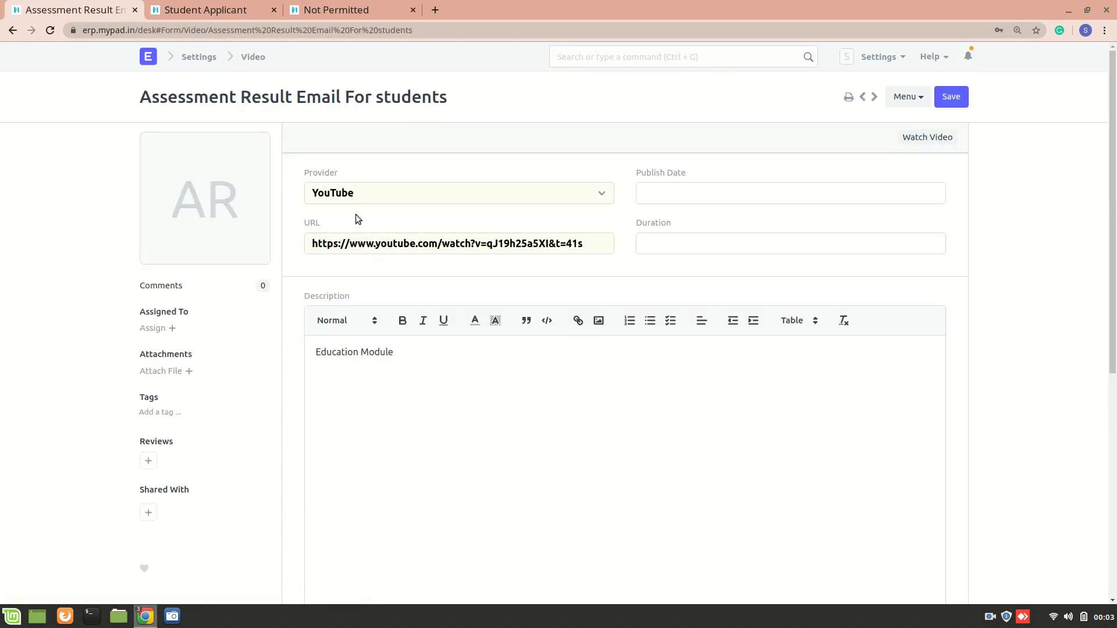
Step: Examine the video record's provider choices, URL and description without changing anything
{"action": "left_click", "coordinate": [414, 195]}
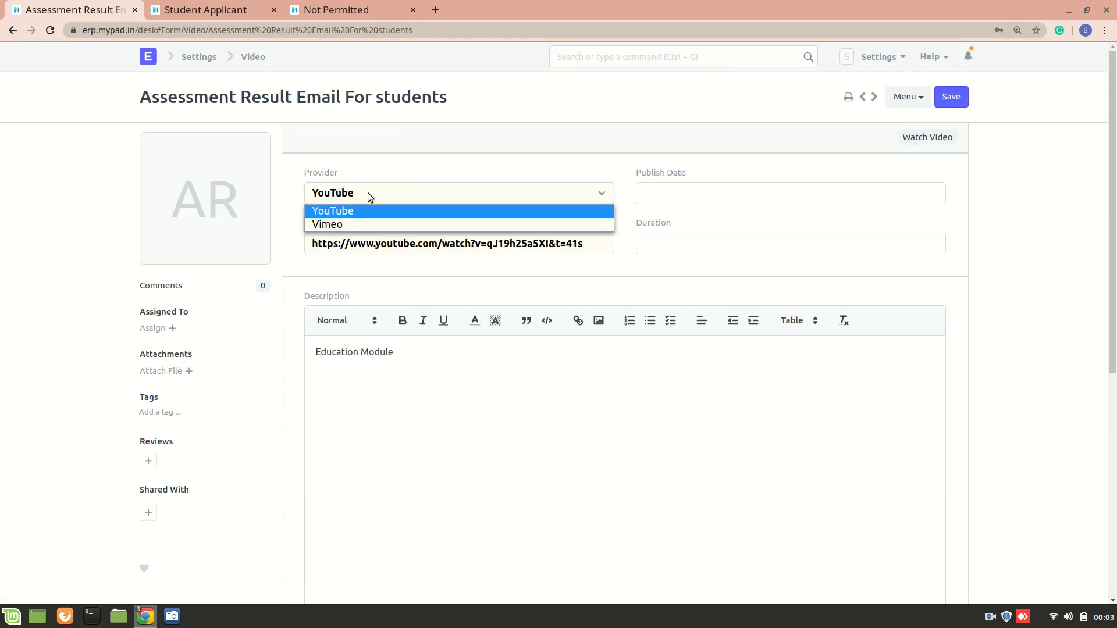
{"action": "left_click", "coordinate": [400, 195]}
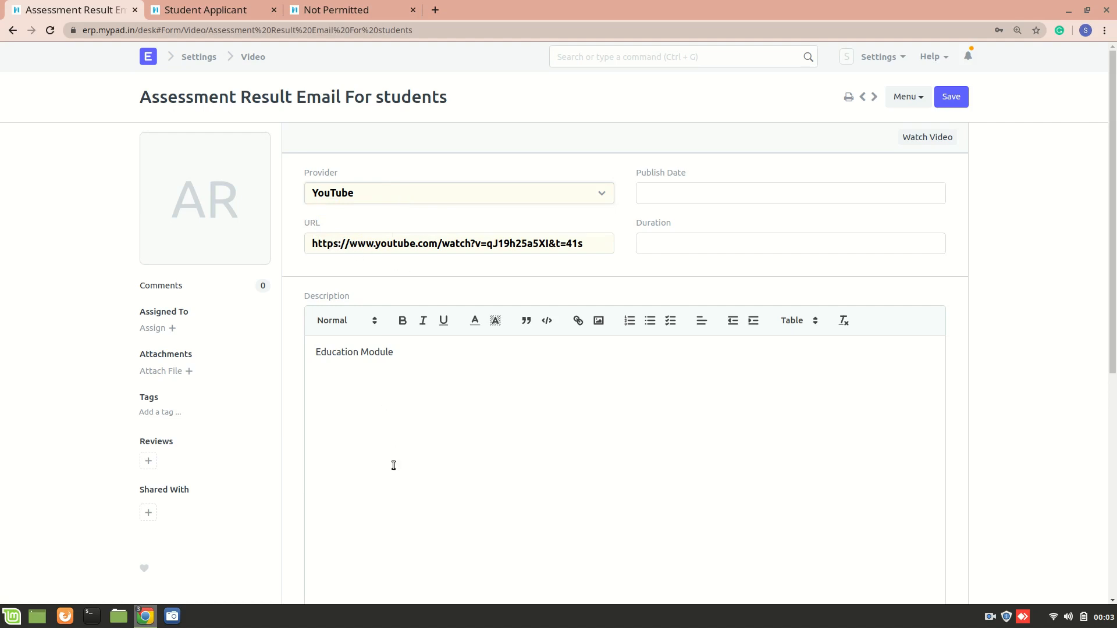
{"action": "scroll", "coordinate": [378, 365], "scroll_direction": "down", "scroll_amount": 3}
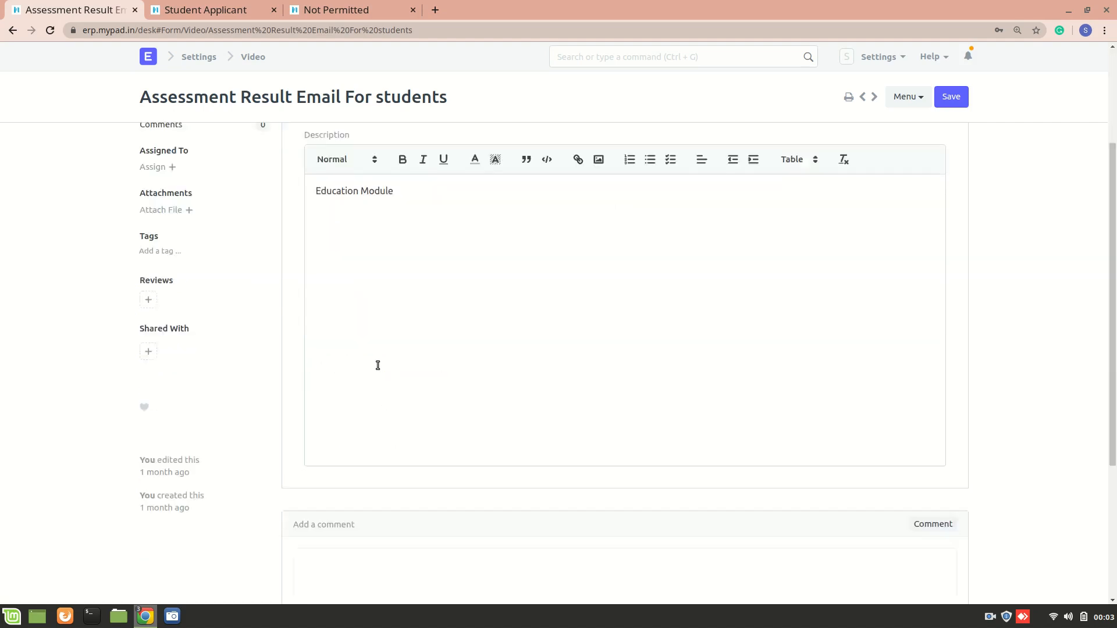
{"action": "scroll", "coordinate": [378, 365], "scroll_direction": "down", "scroll_amount": 4}
{"action": "scroll", "coordinate": [300, 201], "scroll_direction": "up", "scroll_amount": 7}
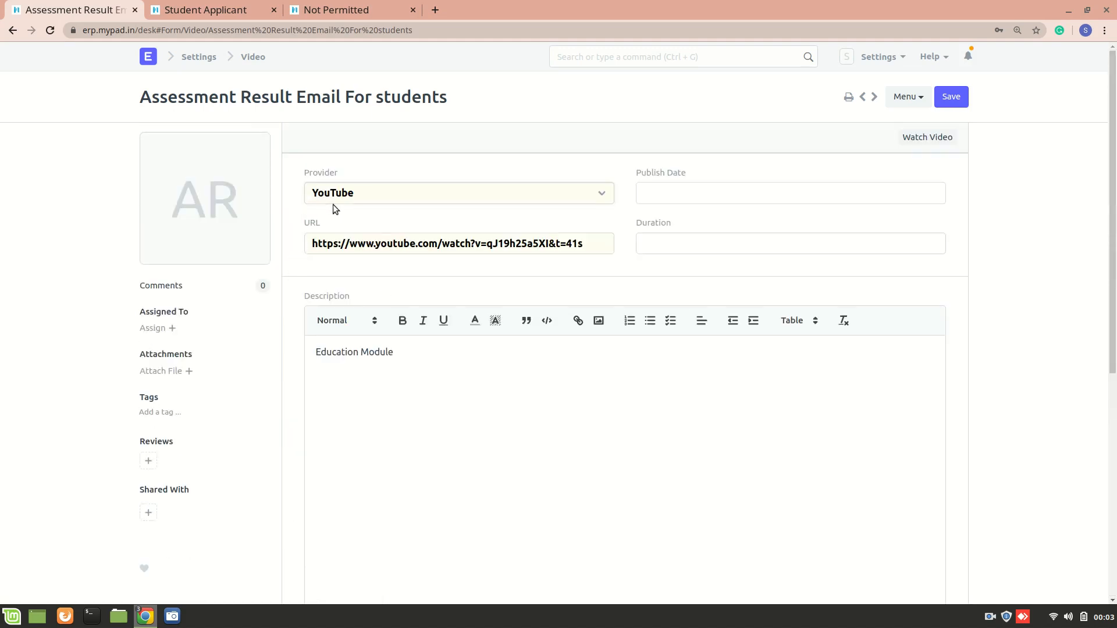
Step: Go back to the Education workspace and look over its LMS Activity, Assessment Reports and Tools sections
{"action": "left_click", "coordinate": [18, 29]}
{"action": "left_click", "coordinate": [17, 30]}
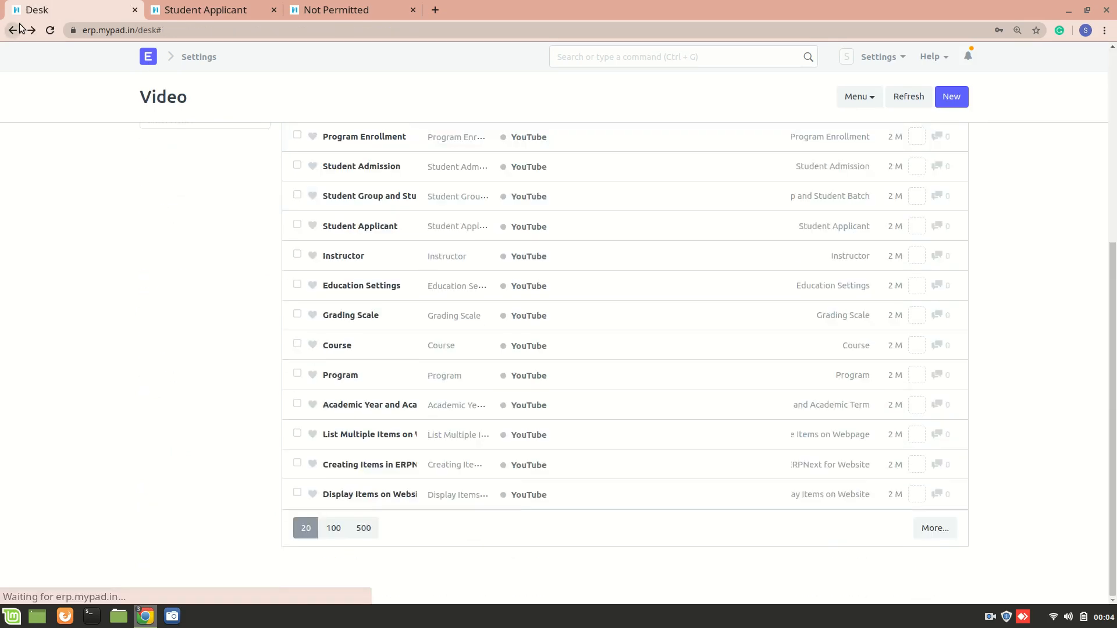
{"action": "scroll", "coordinate": [344, 456], "scroll_direction": "down", "scroll_amount": 10}
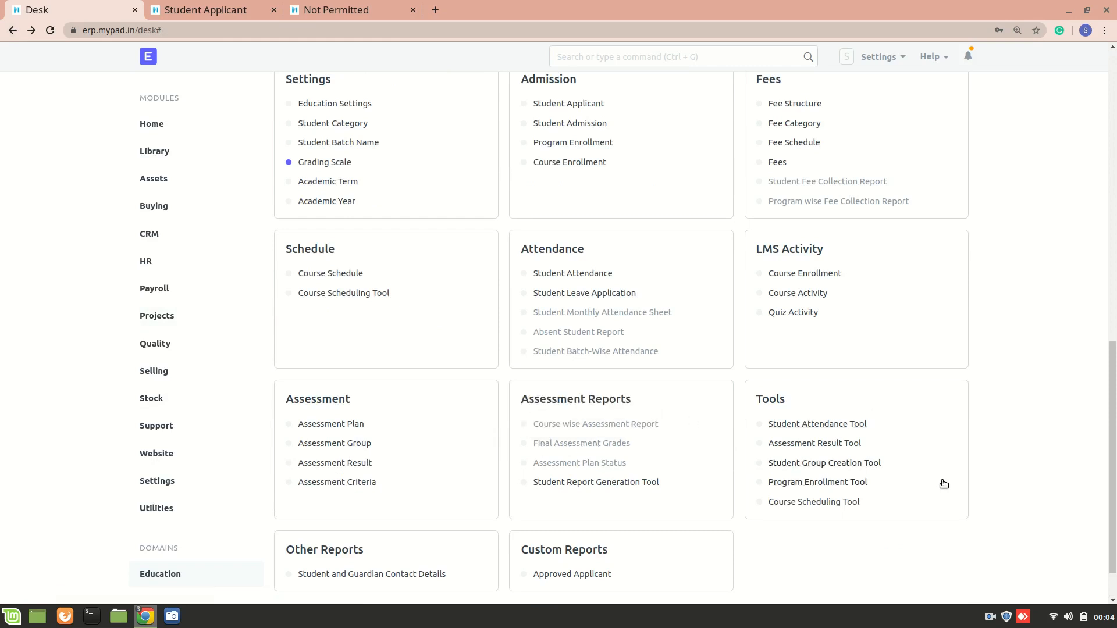
{"action": "left_click", "coordinate": [989, 616]}
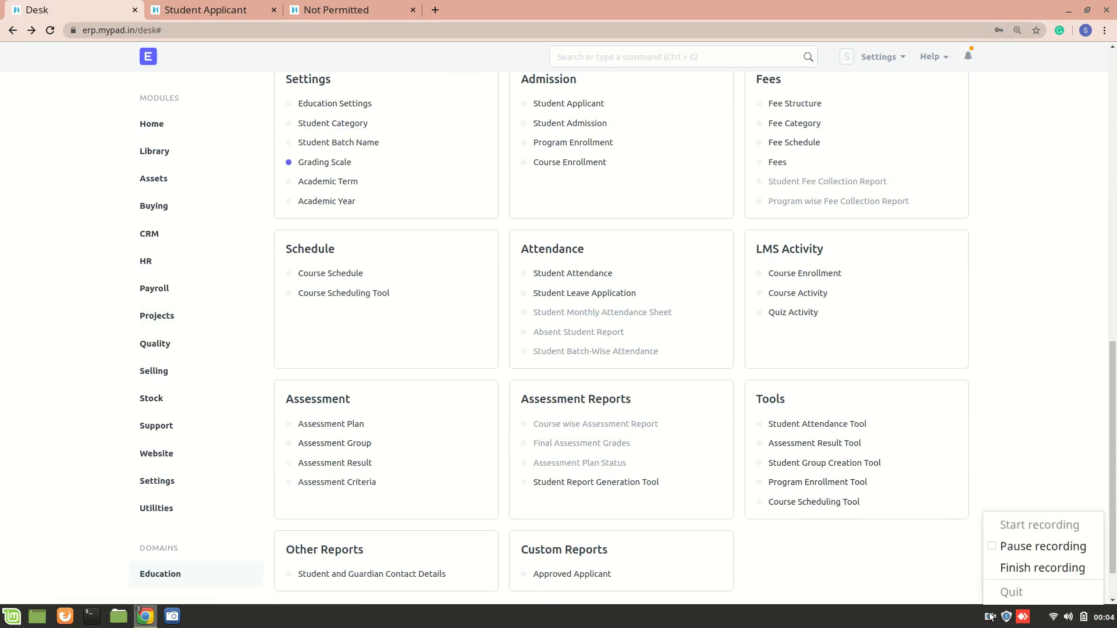